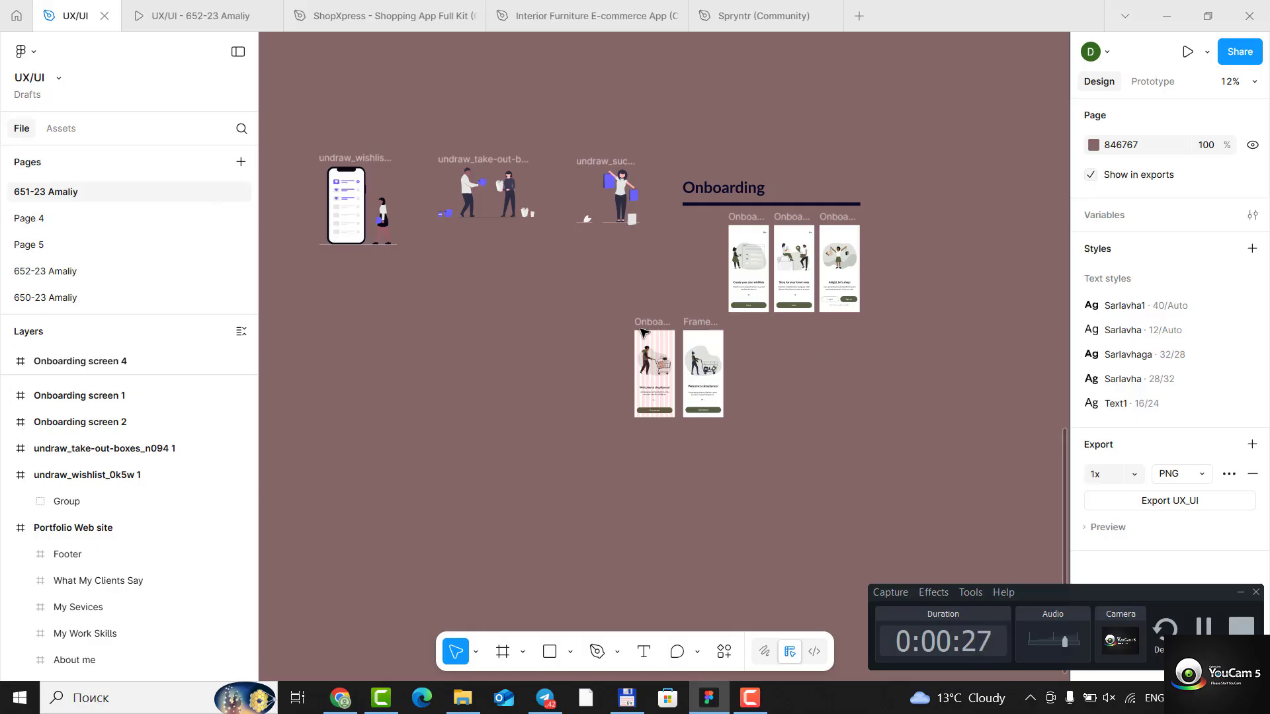
- Move Onboarding screen 1, its copy Frame 31 and Onboarding screen 2 into one spaced row beneath the illustrations
drag(642, 331, 424, 354)
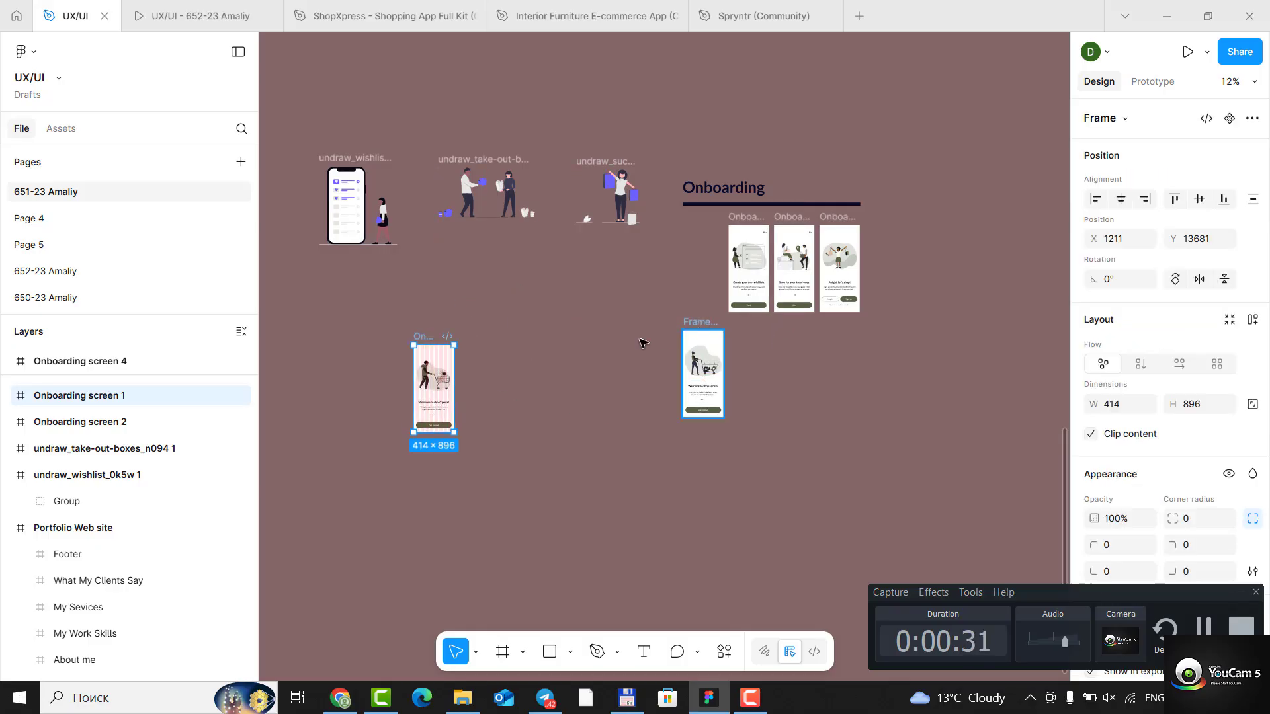
drag(701, 325, 508, 342)
drag(731, 261, 642, 340)
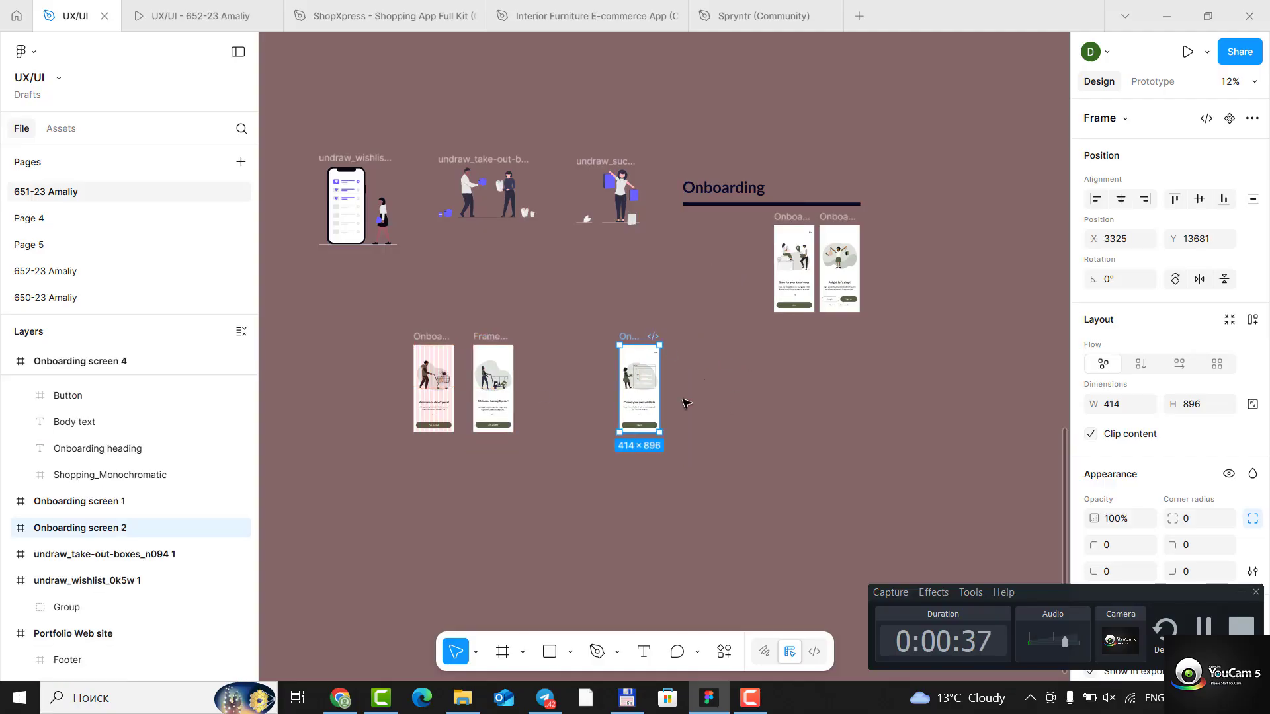
click(492, 343)
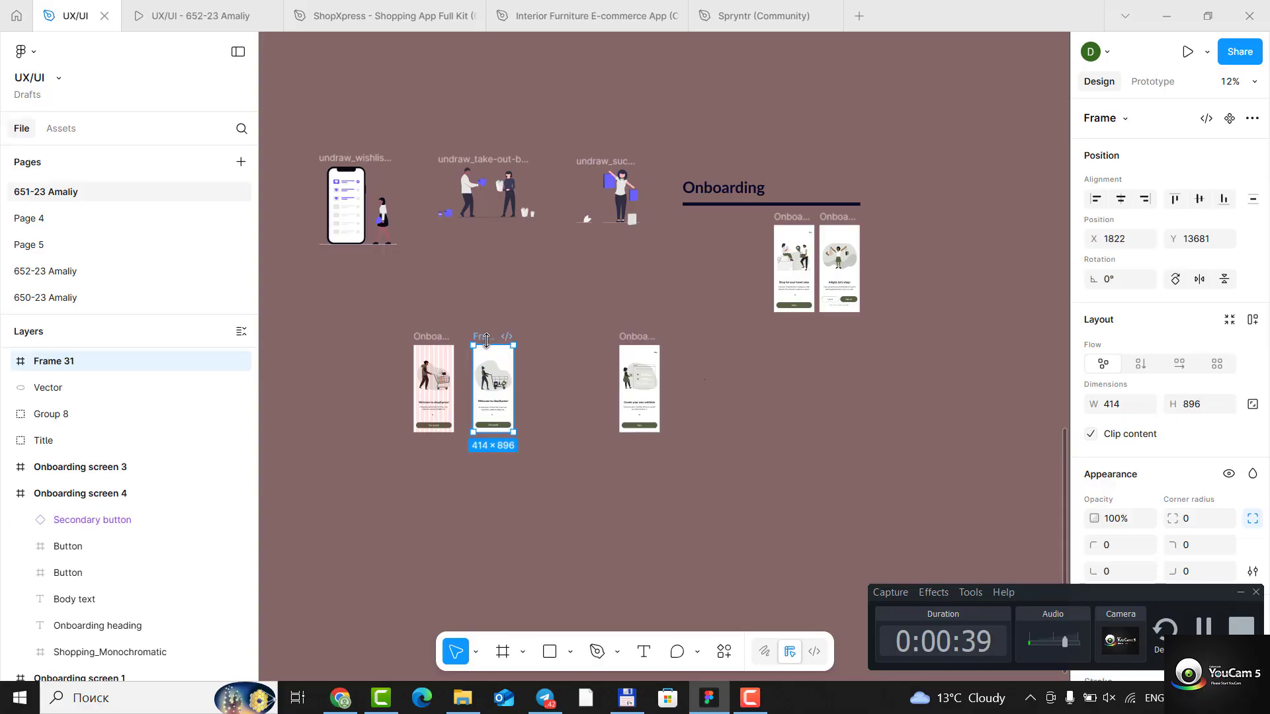
drag(488, 340, 707, 366)
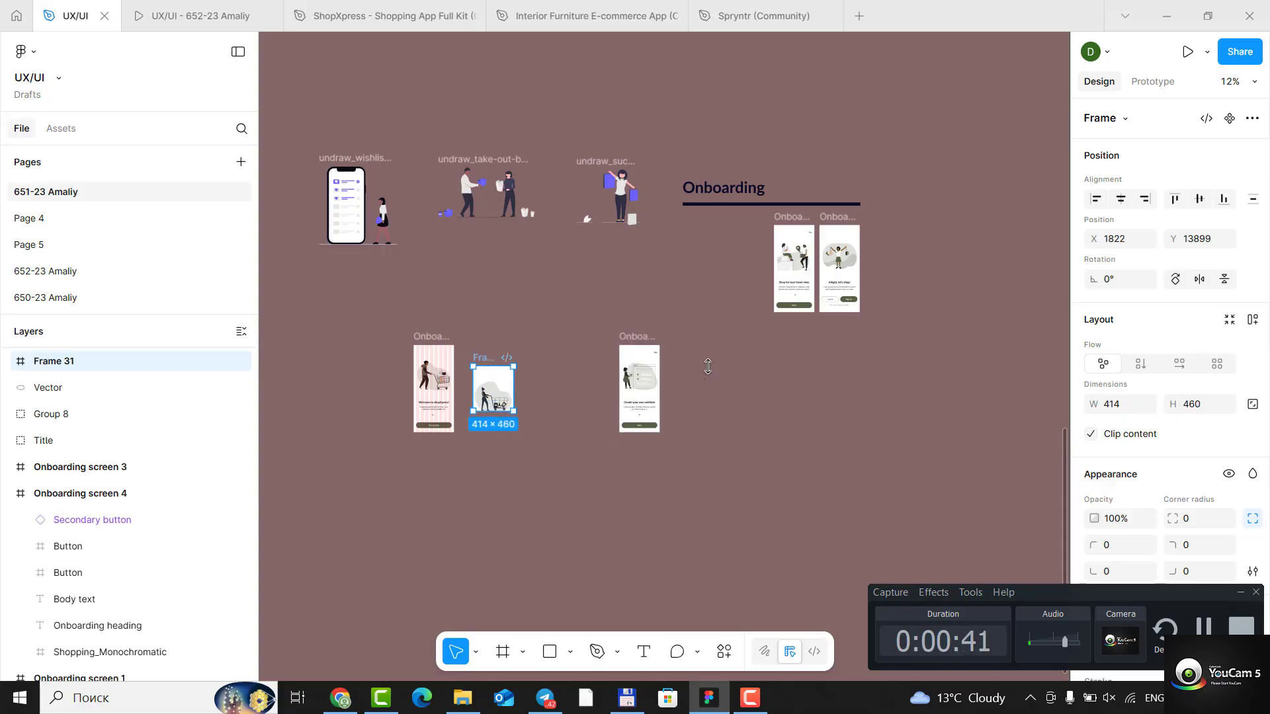
key(ctrl+z)
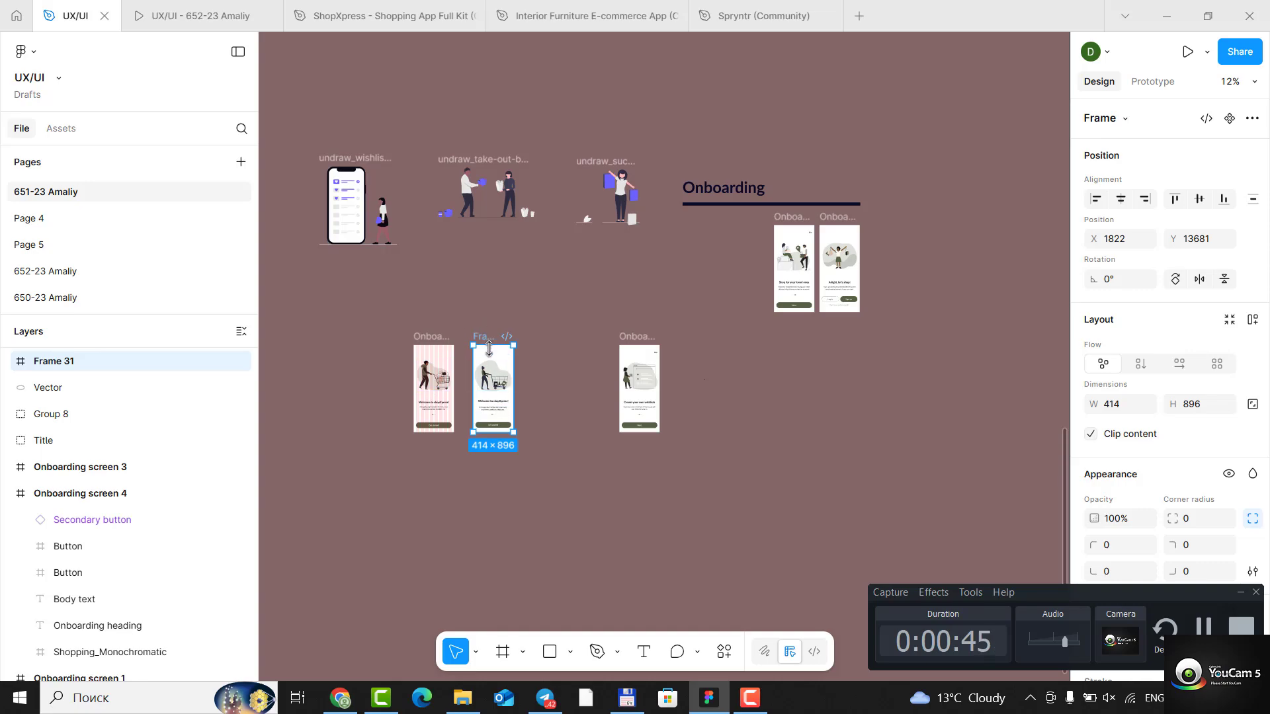
- Duplicate Frame 31, placing the copy beside Onboarding screen 2 at X 3936, Y 13681, and clear the selection
key(alt)
drag(503, 369, 705, 367)
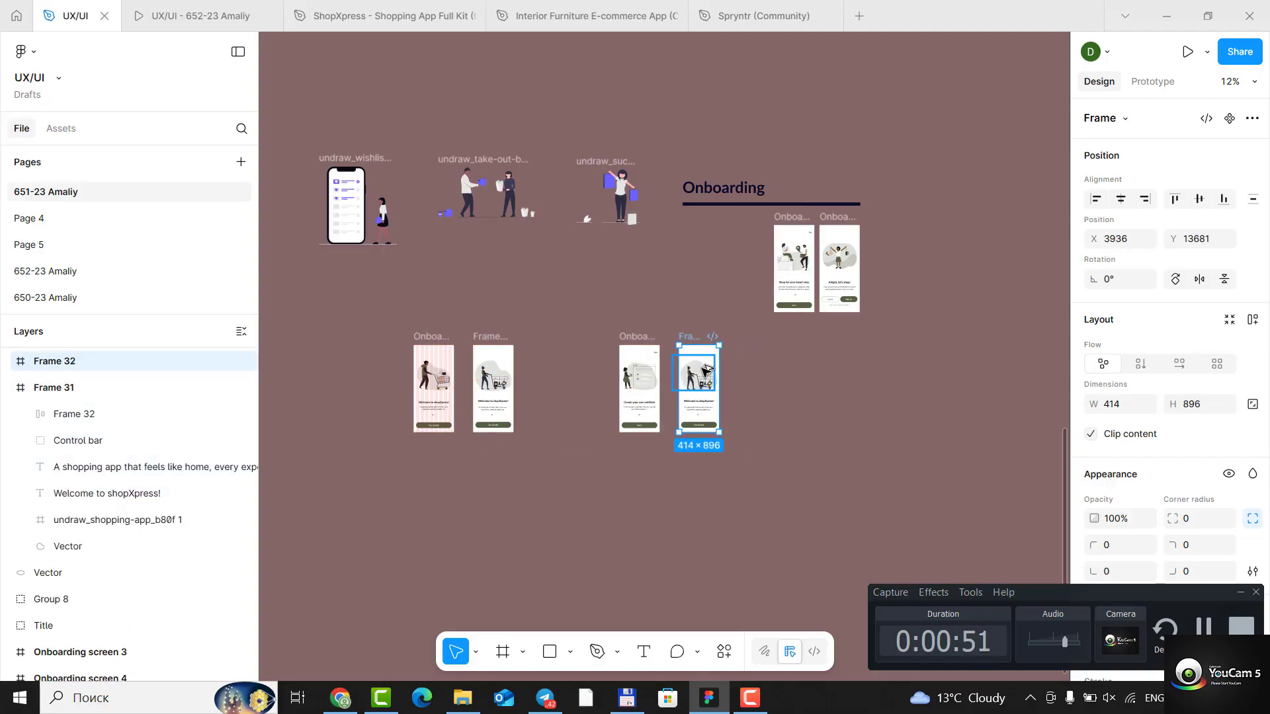
scroll(679, 395, up, 1)
scroll(682, 389, down, 3)
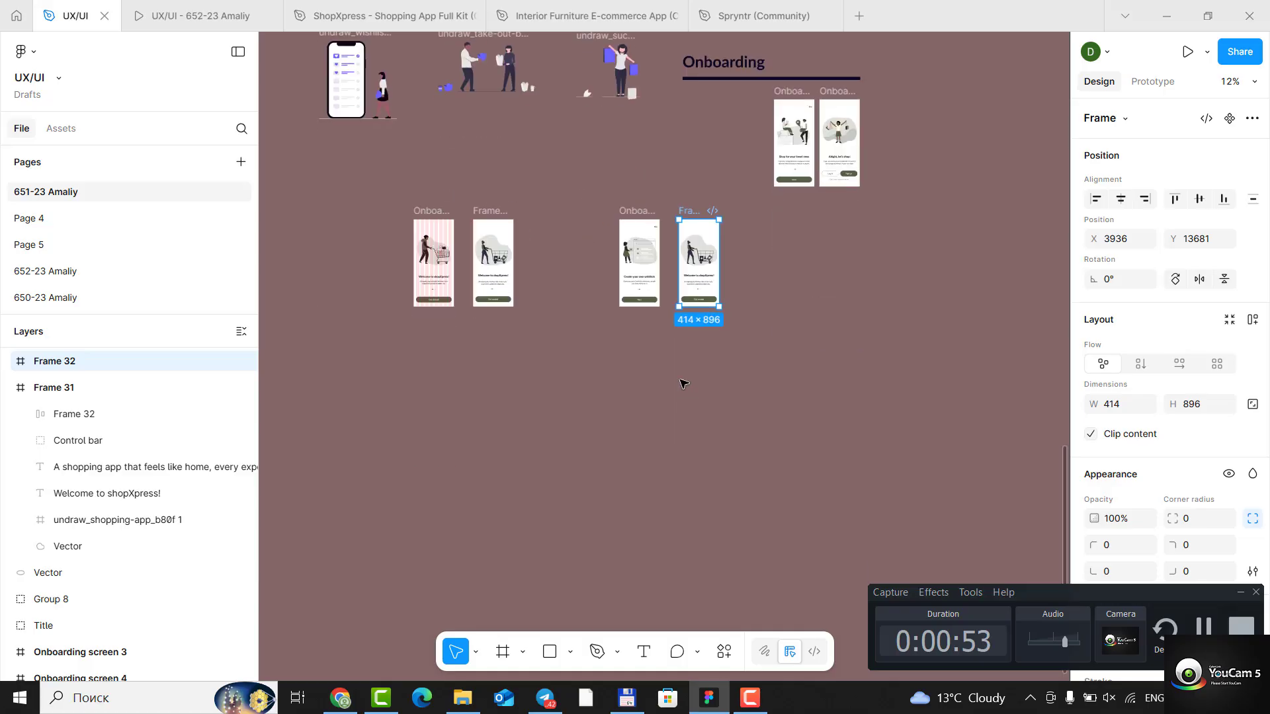
scroll(679, 272, up, 5)
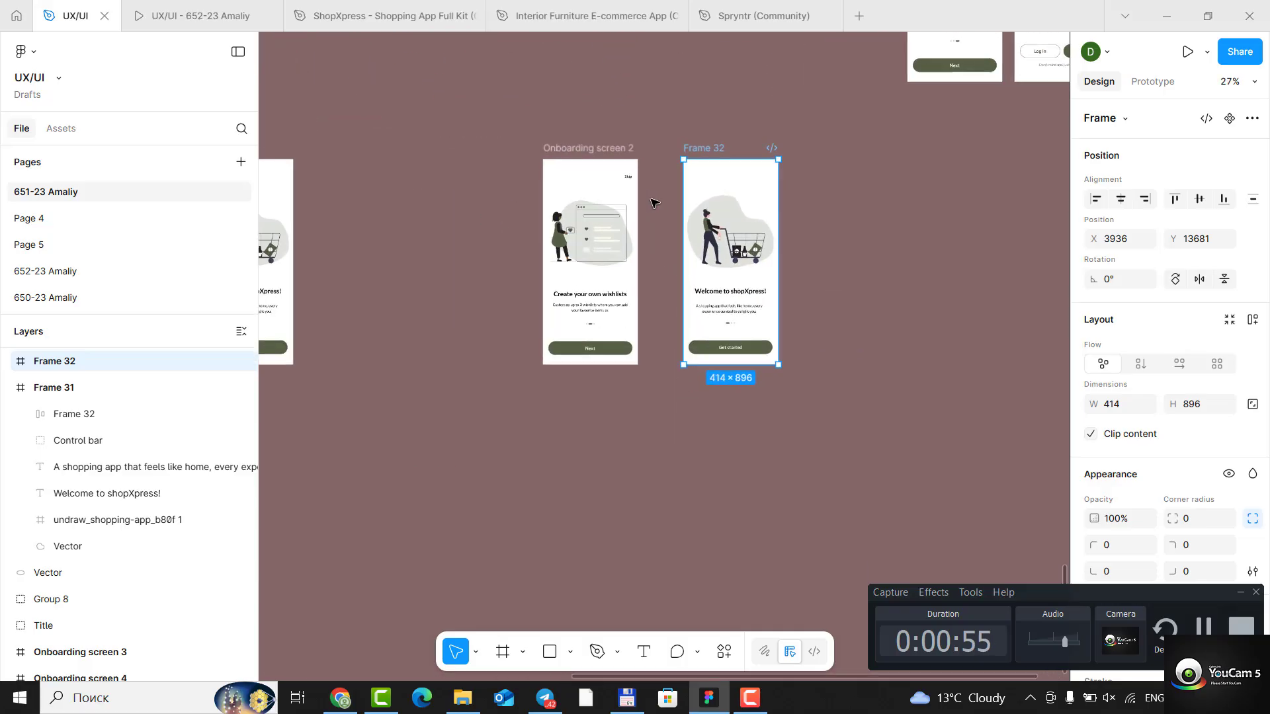
scroll(656, 206, down, 3)
scroll(463, 172, up, 5)
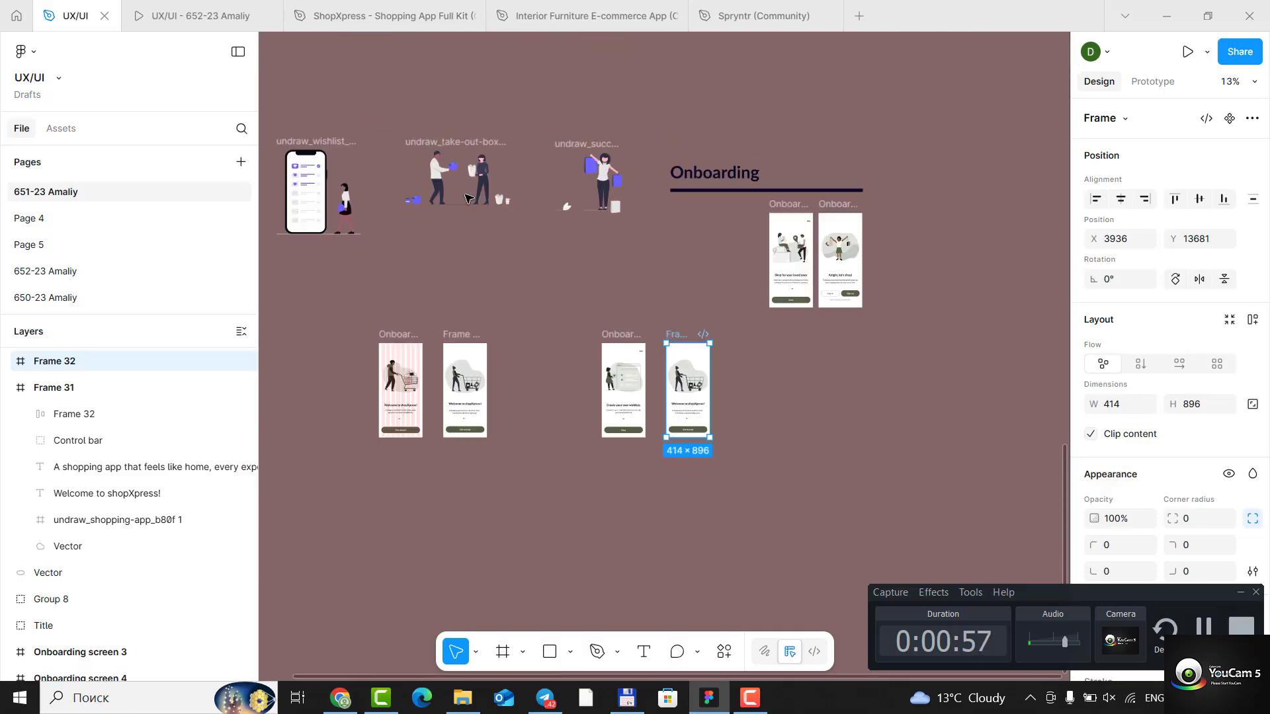
key(Escape)
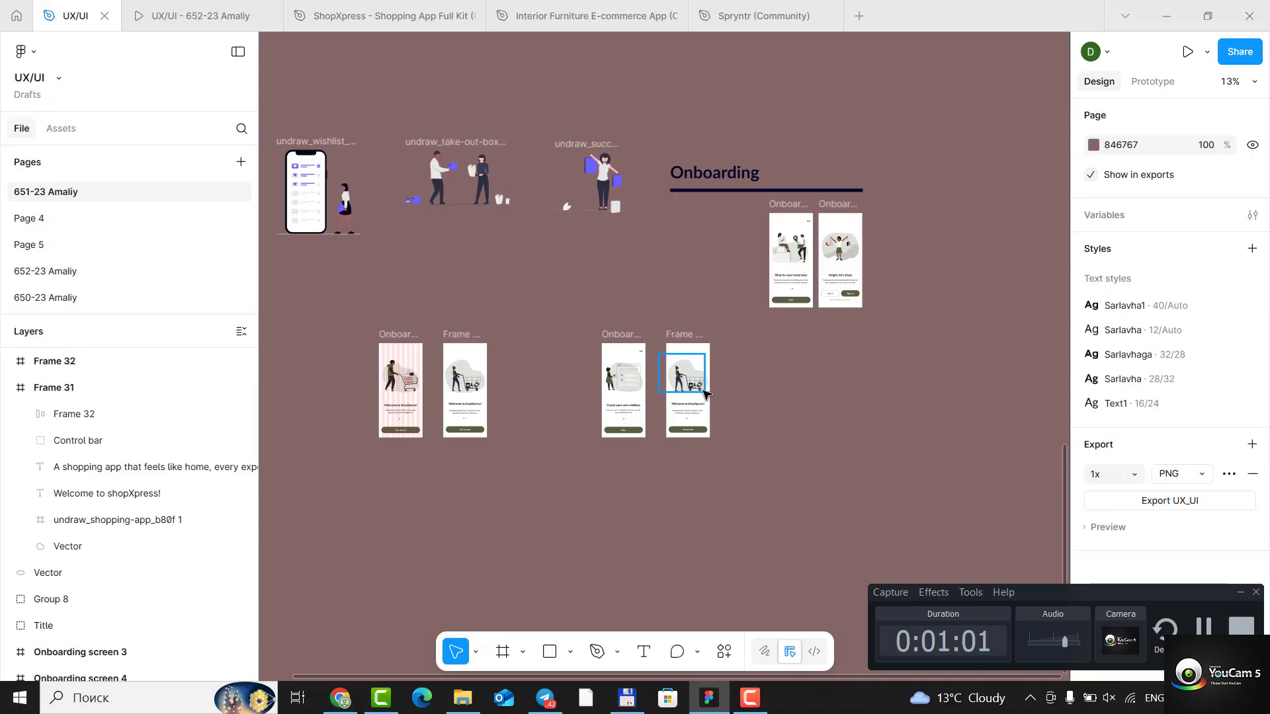
- Delete the shopping-cart illustration from Frame 32, keeping its grey background shape
scroll(674, 382, up, 4)
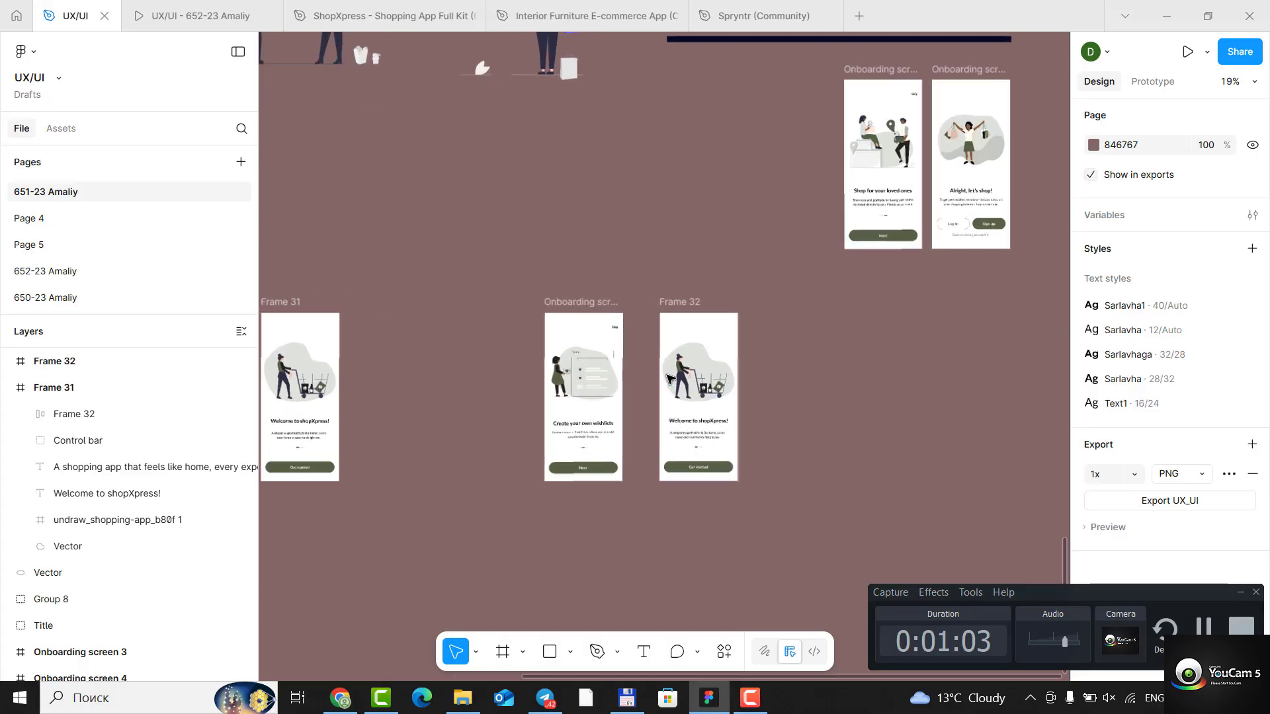
scroll(669, 379, down, 2)
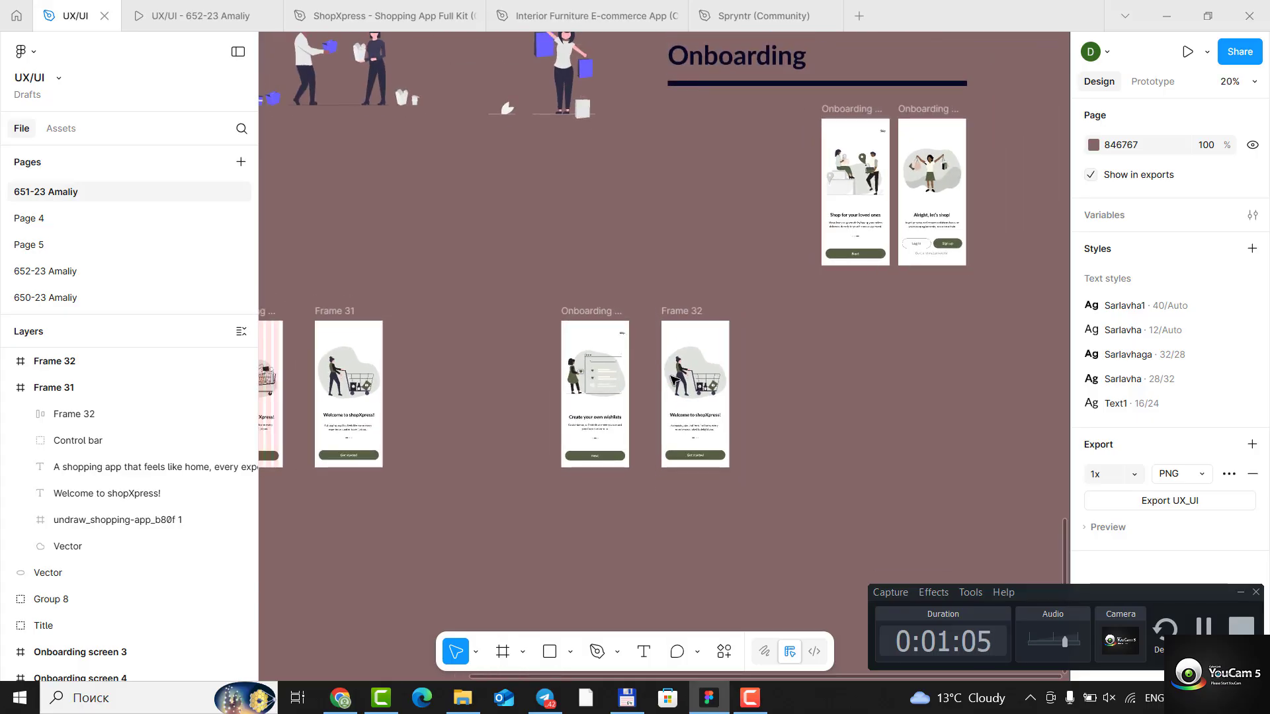
scroll(673, 379, down, 1)
click(693, 383)
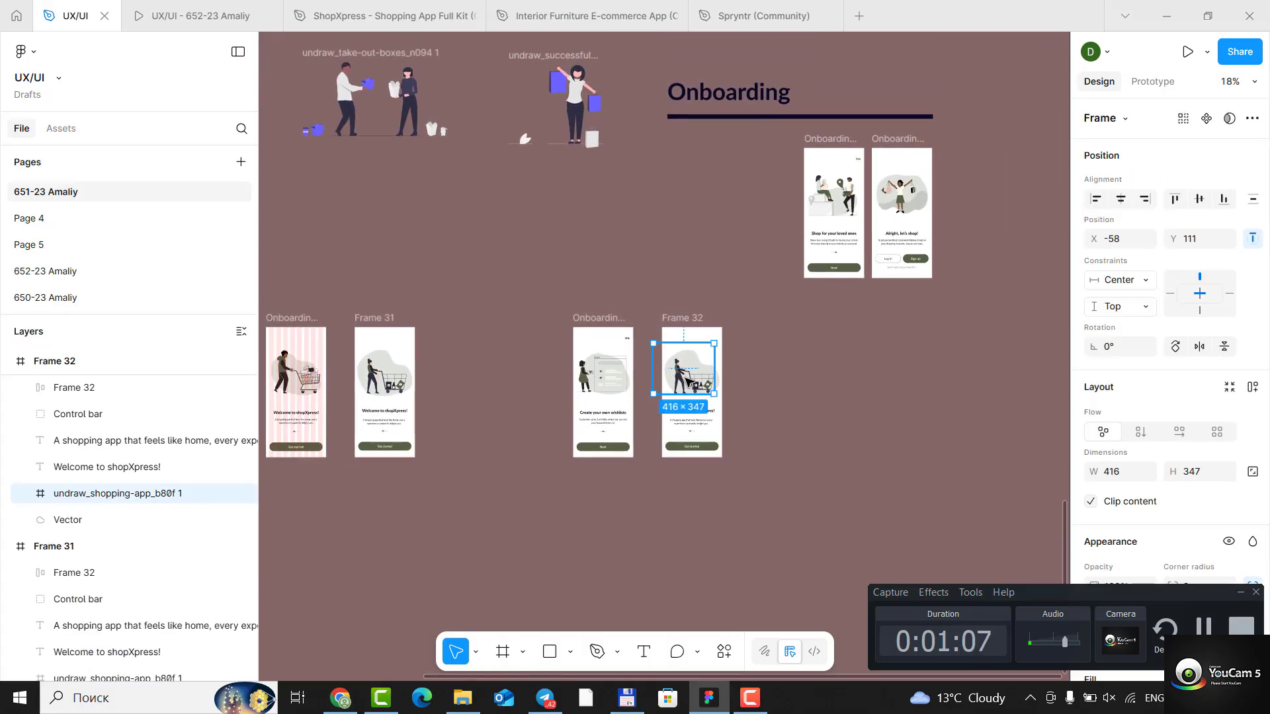
key(Delete)
- Scale the undraw_take-out-boxes illustration to 335 × 172 and place it over the grey shape in Frame 32
click(347, 86)
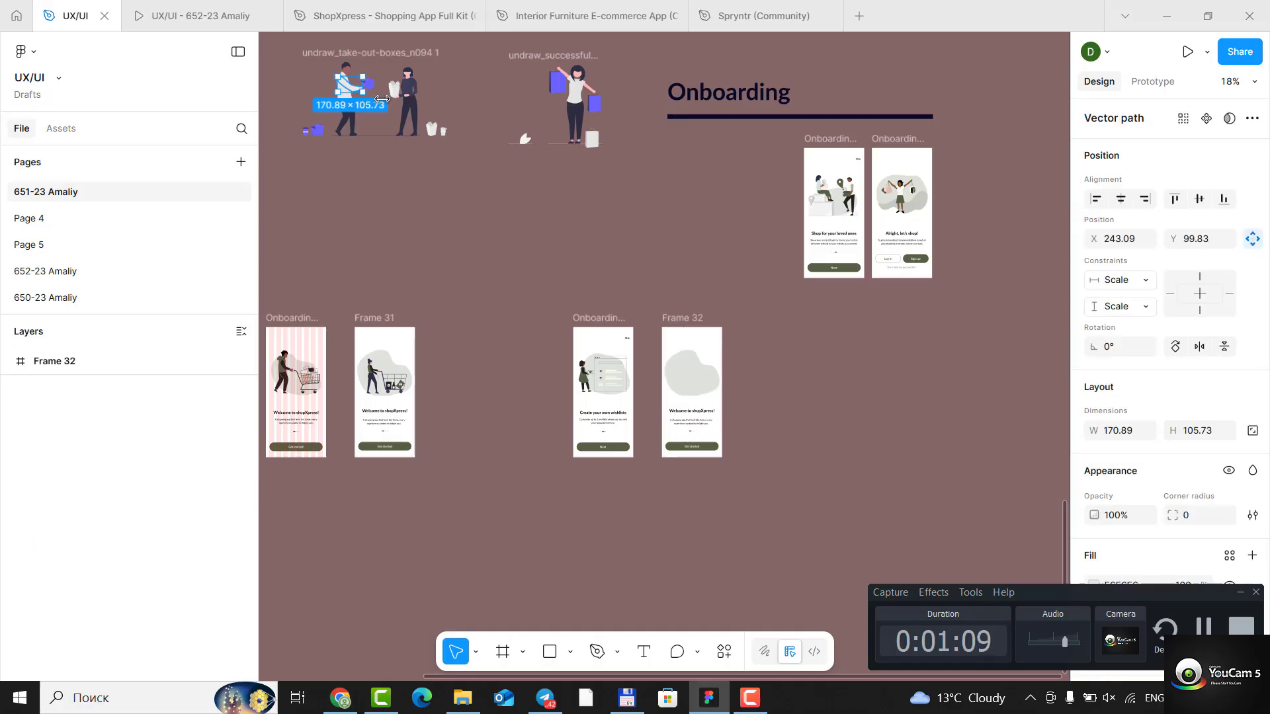
scroll(423, 208, up, 1)
click(306, 135)
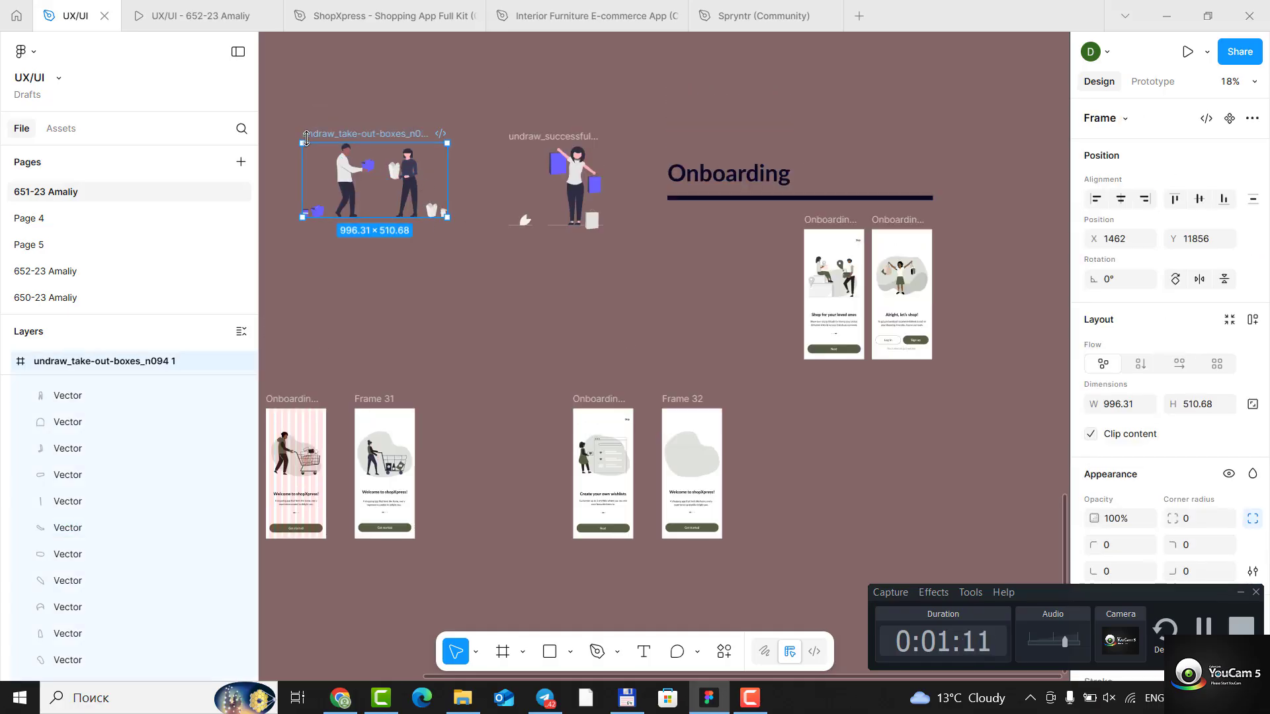
drag(302, 139, 693, 457)
scroll(713, 452, up, 2)
scroll(666, 472, up, 5)
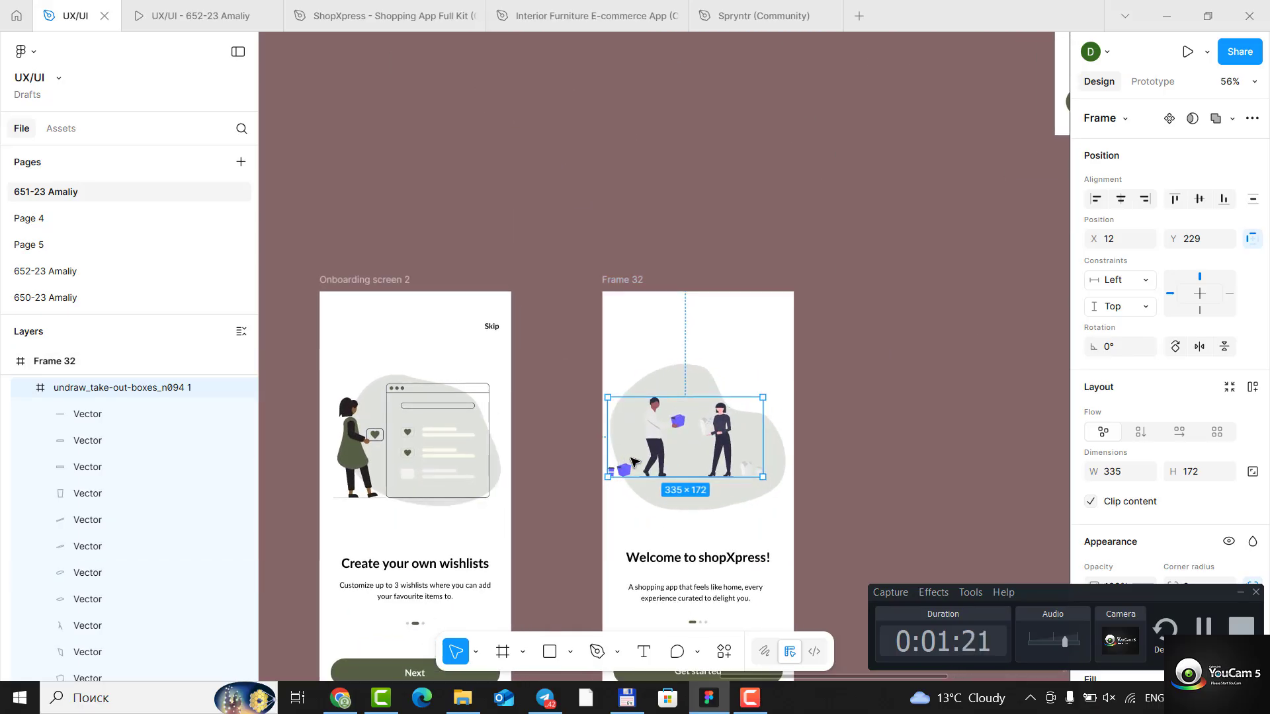
- Try shifting the take-out-boxes illustration to X 41, and undo both that shift and its placement in Frame 32
drag(692, 444, 704, 442)
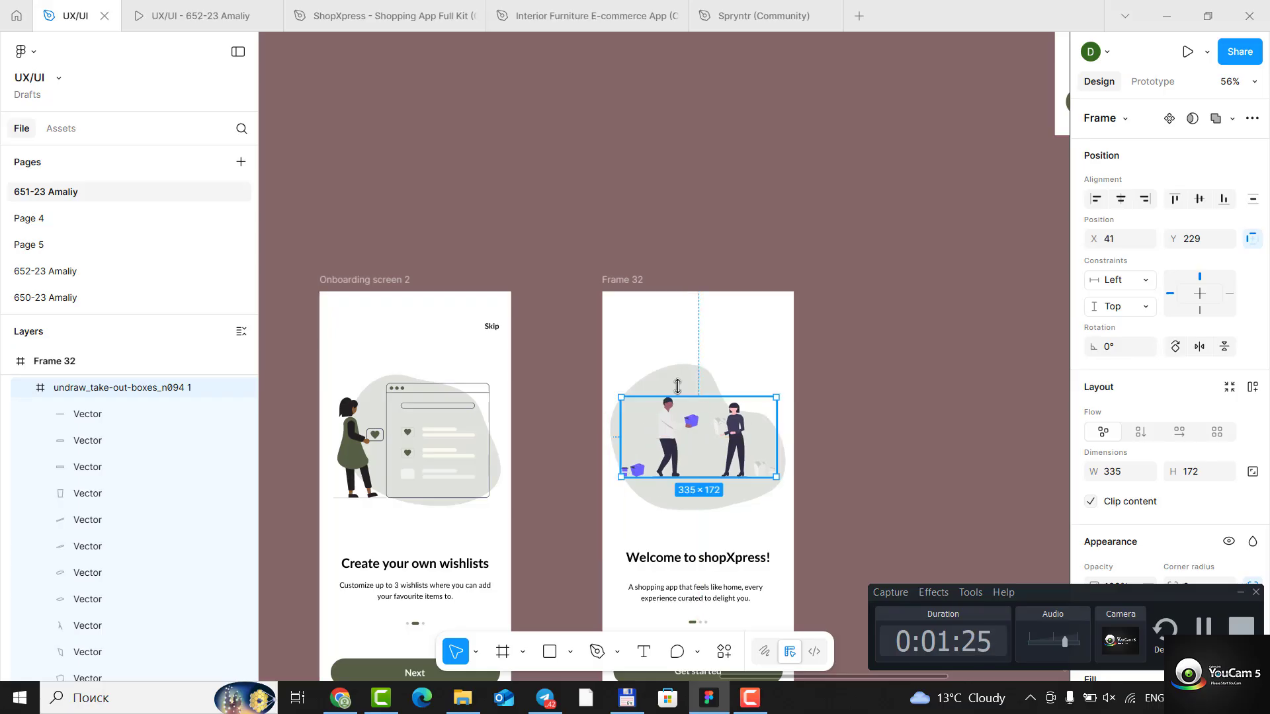
scroll(695, 438, up, 1)
scroll(690, 436, up, 1)
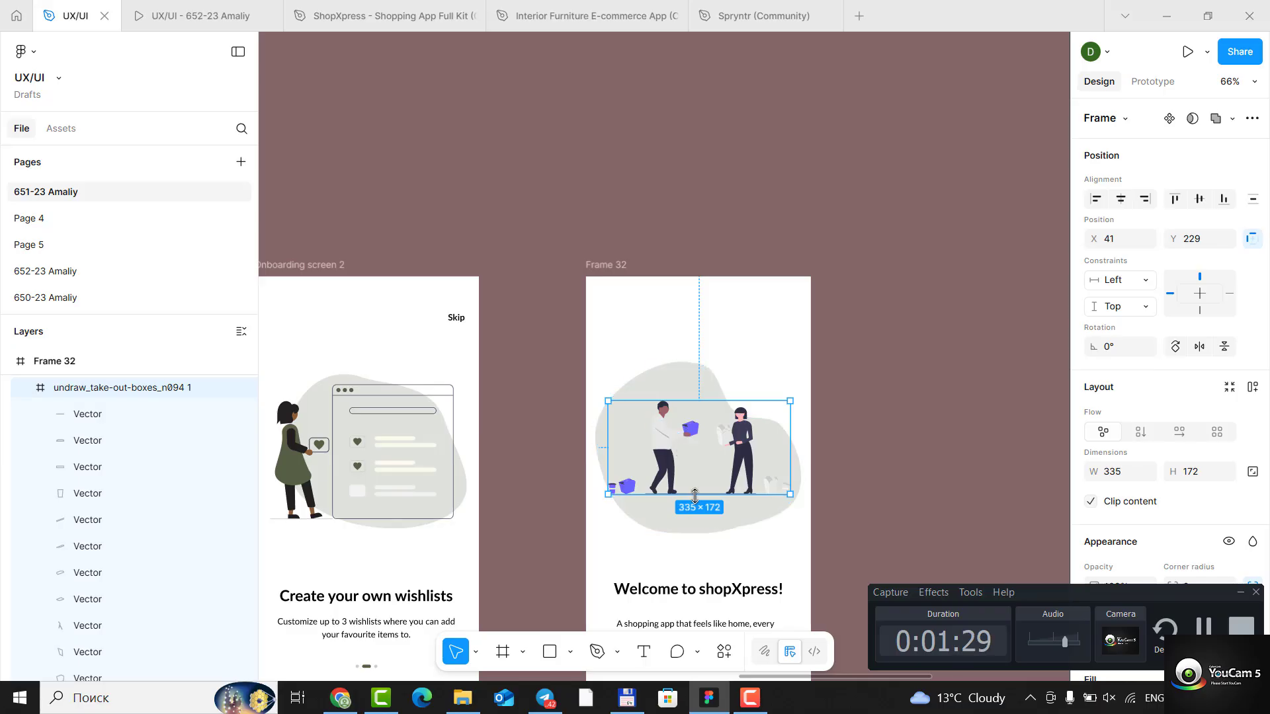
key(ctrl+z)
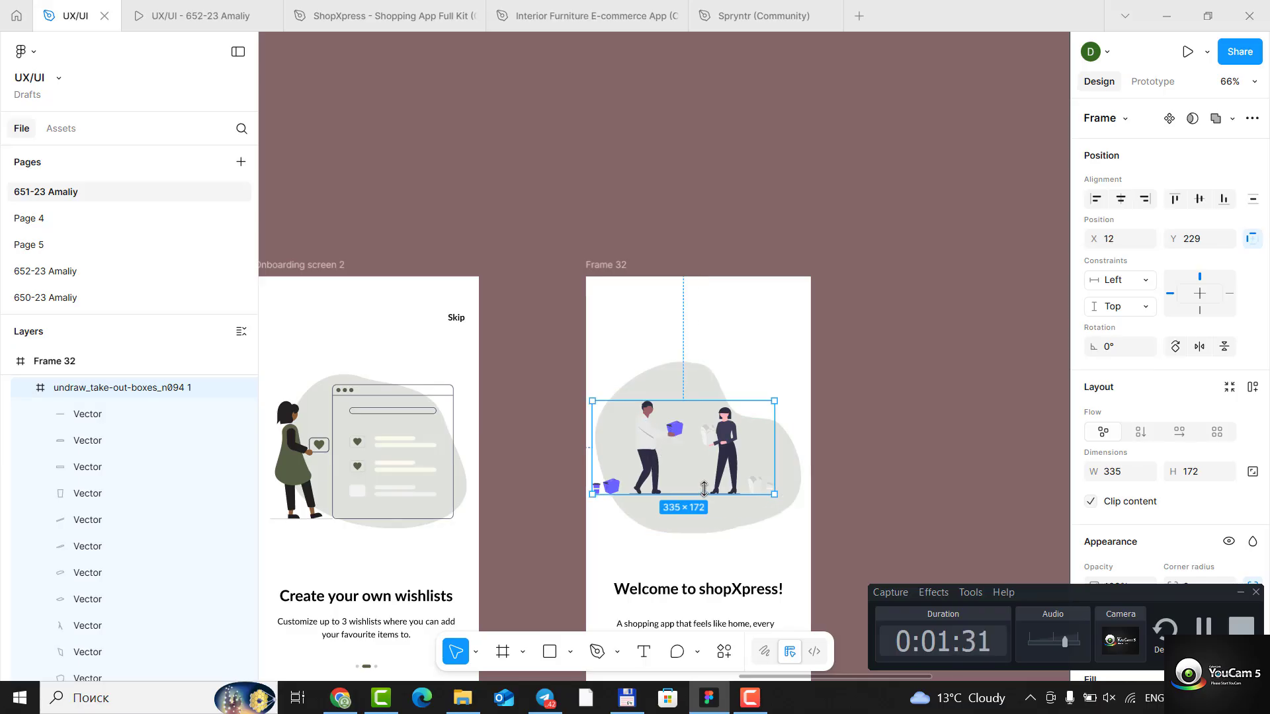
key(ctrl+z)
- Move the wishlist illustration group of the phone and woman beside Frame 32
scroll(561, 394, down, 5)
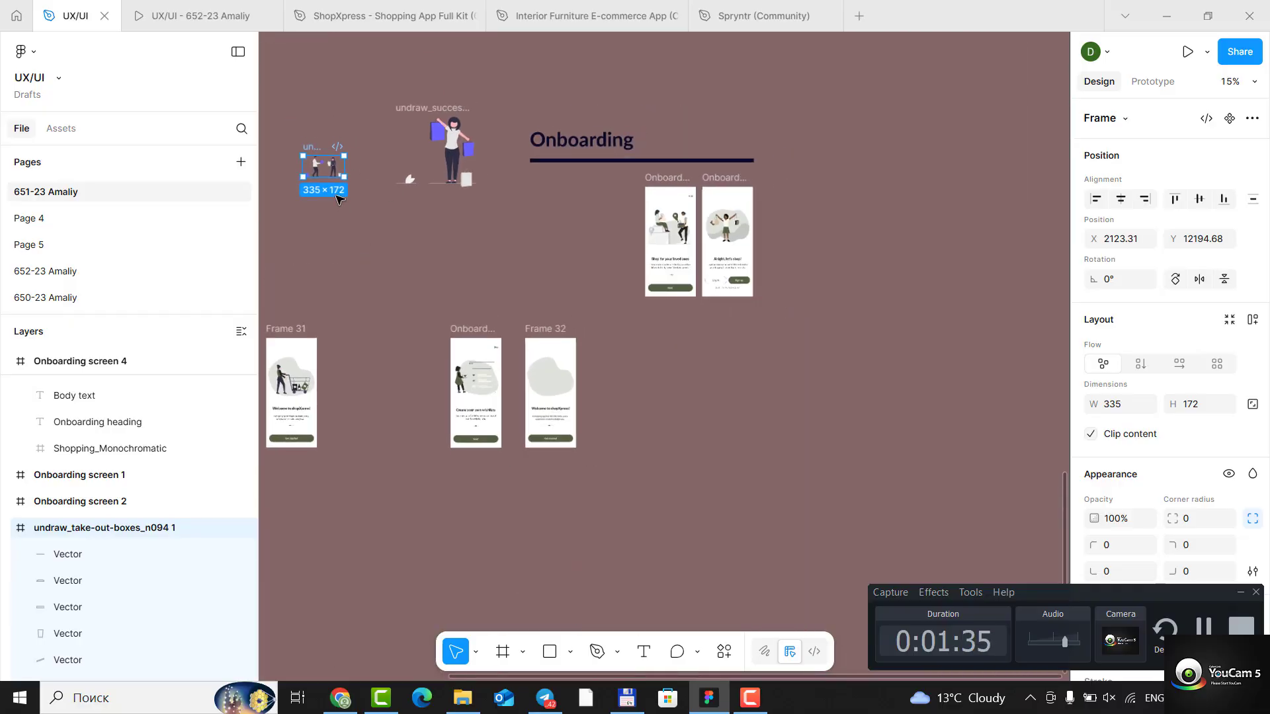
scroll(351, 240, down, 3)
scroll(351, 240, down, 2)
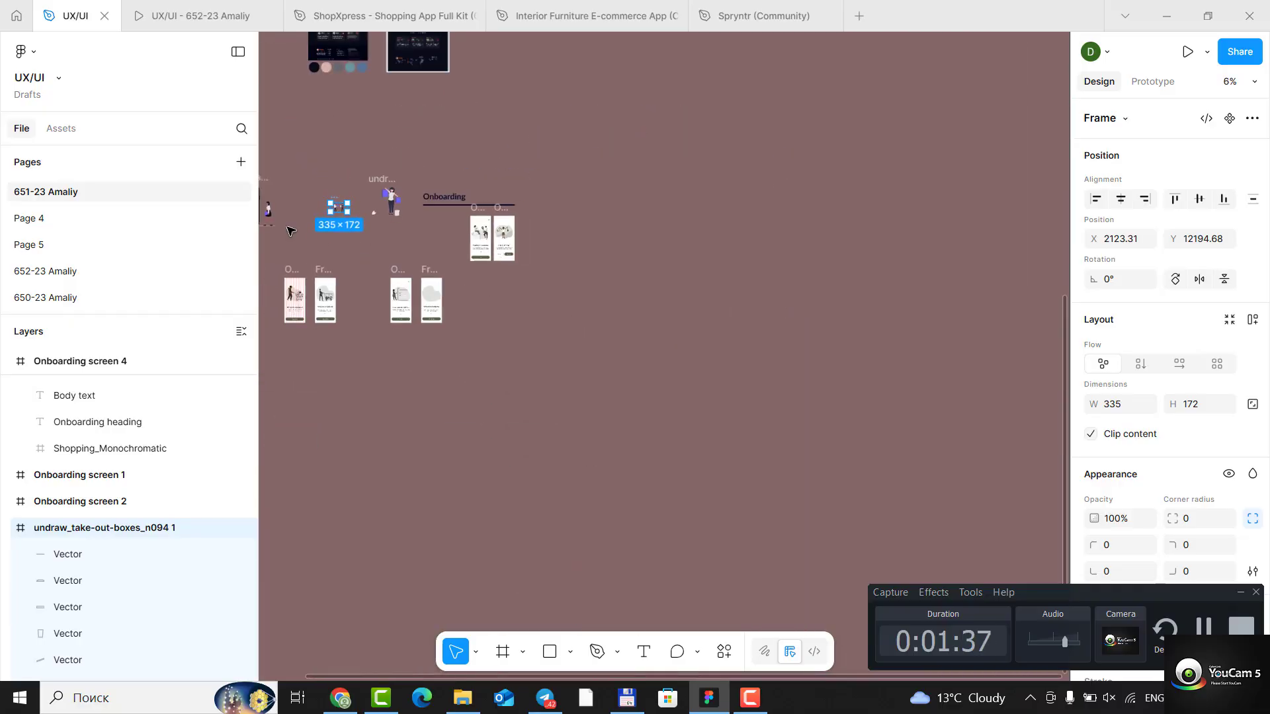
drag(268, 209, 491, 307)
scroll(380, 309, up, 5)
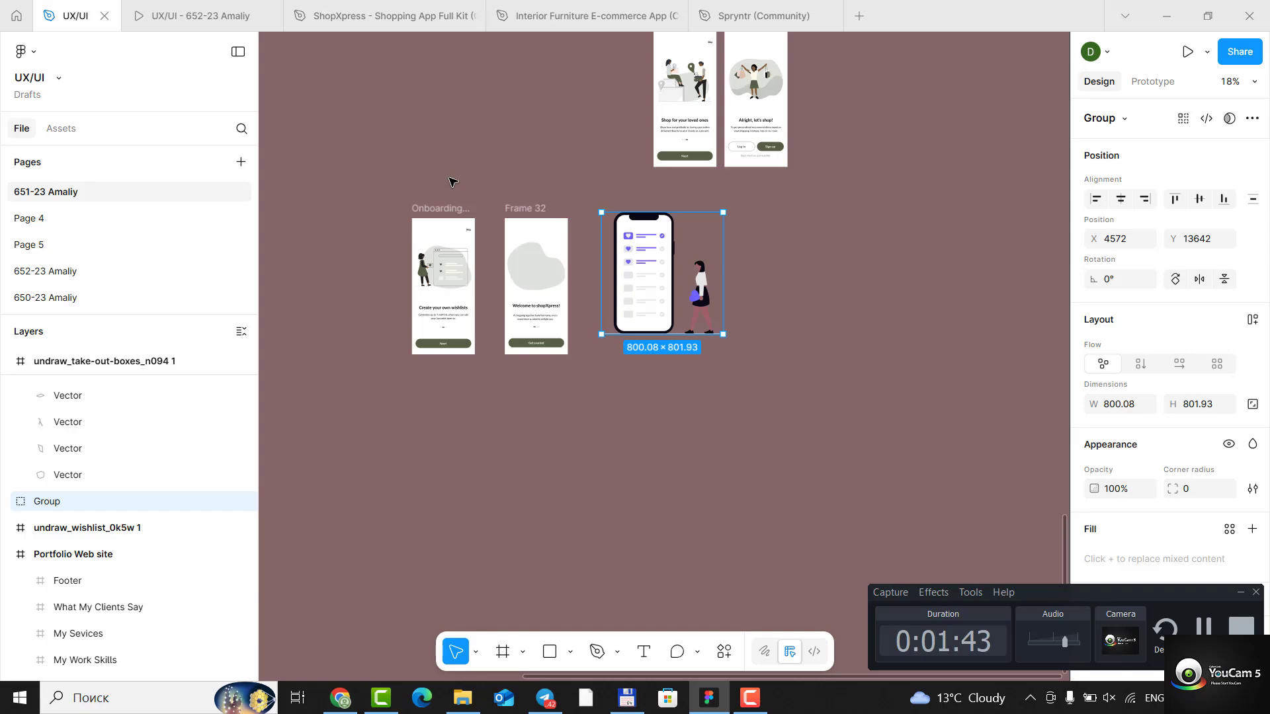
- Scale the wishlist group to 273 × 273.63, place it on the grey shape in Frame 32, and centre it horizontally
scroll(453, 181, up, 1)
scroll(467, 195, up, 1)
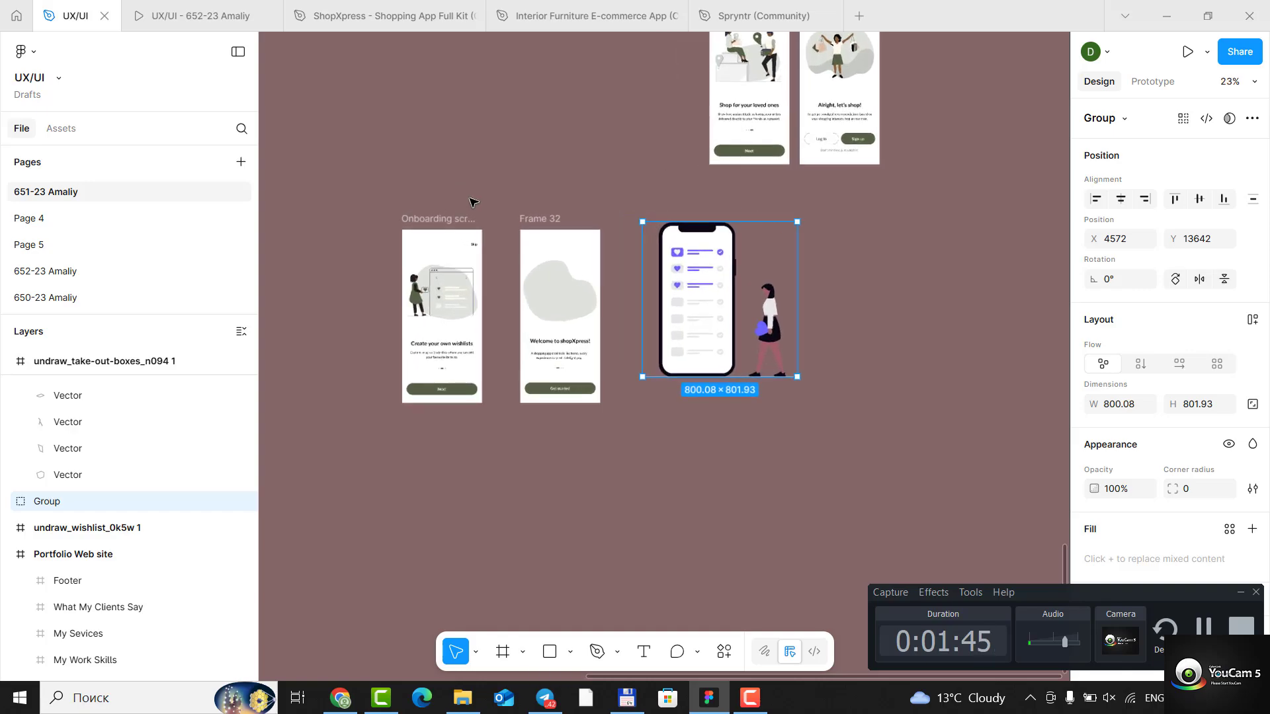
scroll(390, 195, up, 3)
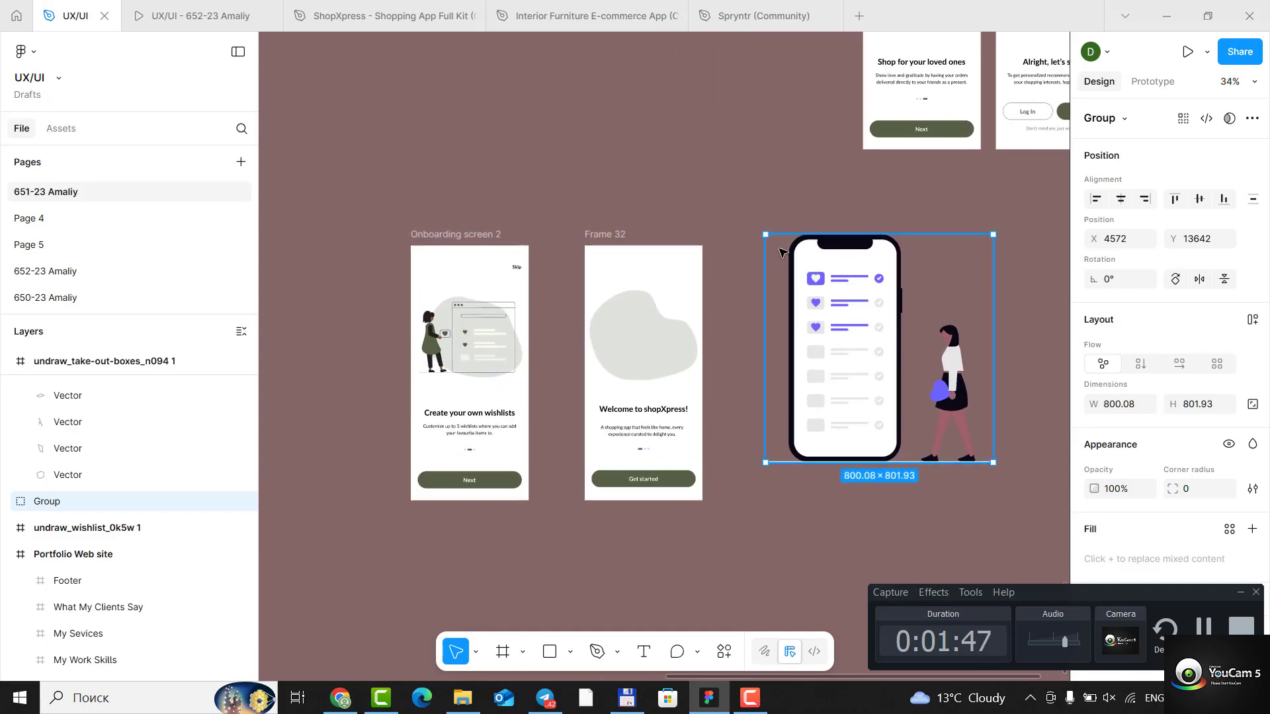
drag(781, 256, 677, 374)
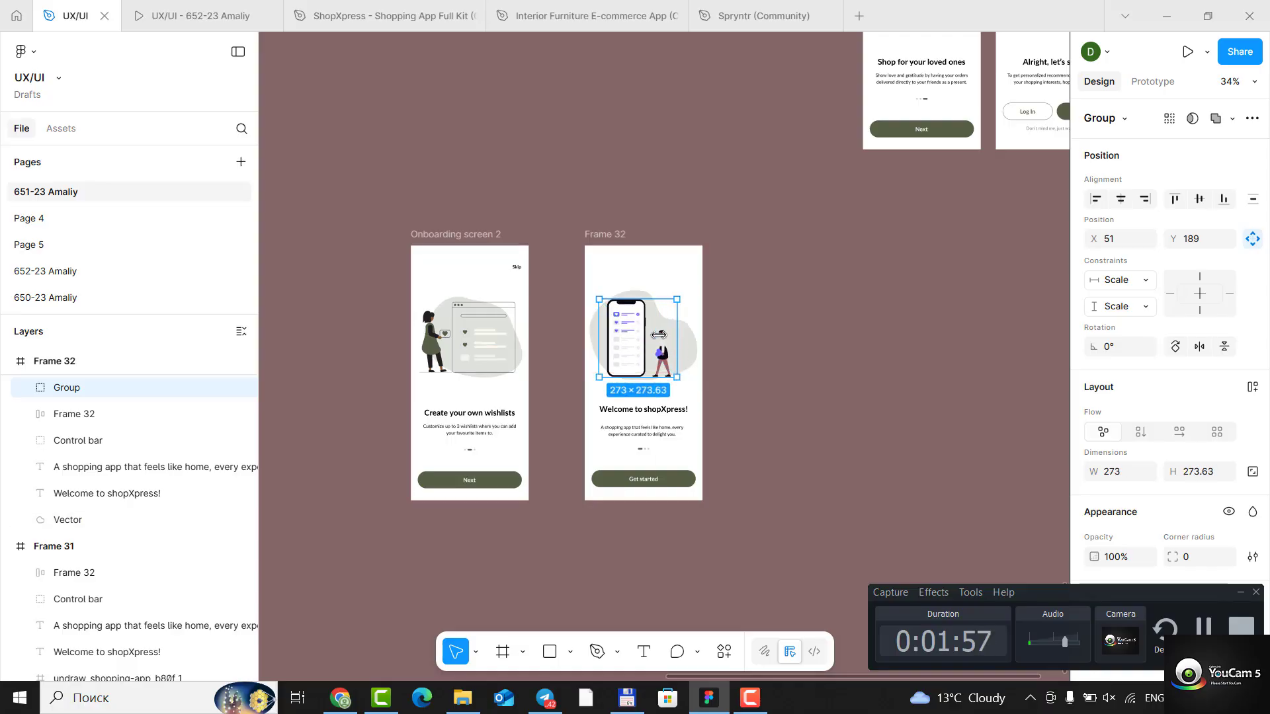
click(1121, 200)
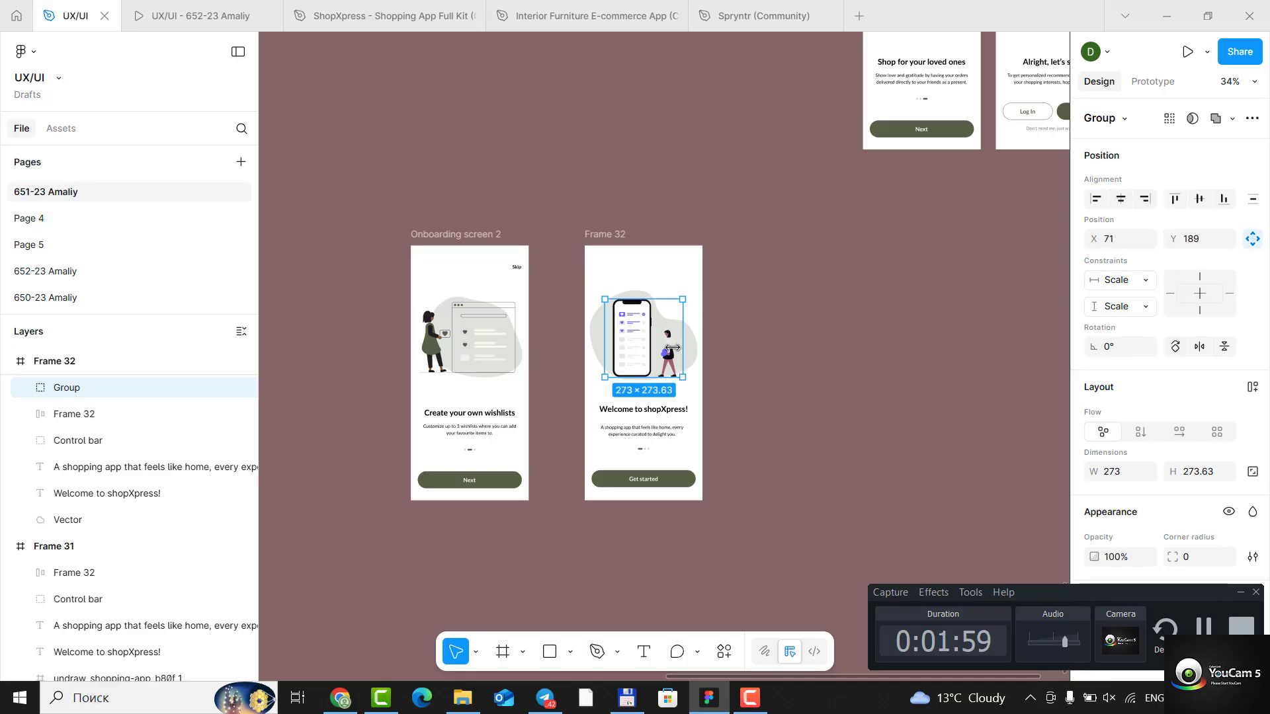
- Recolour the woman's skirt in Frame 32 with the page's olive green 566246
scroll(629, 326, up, 5)
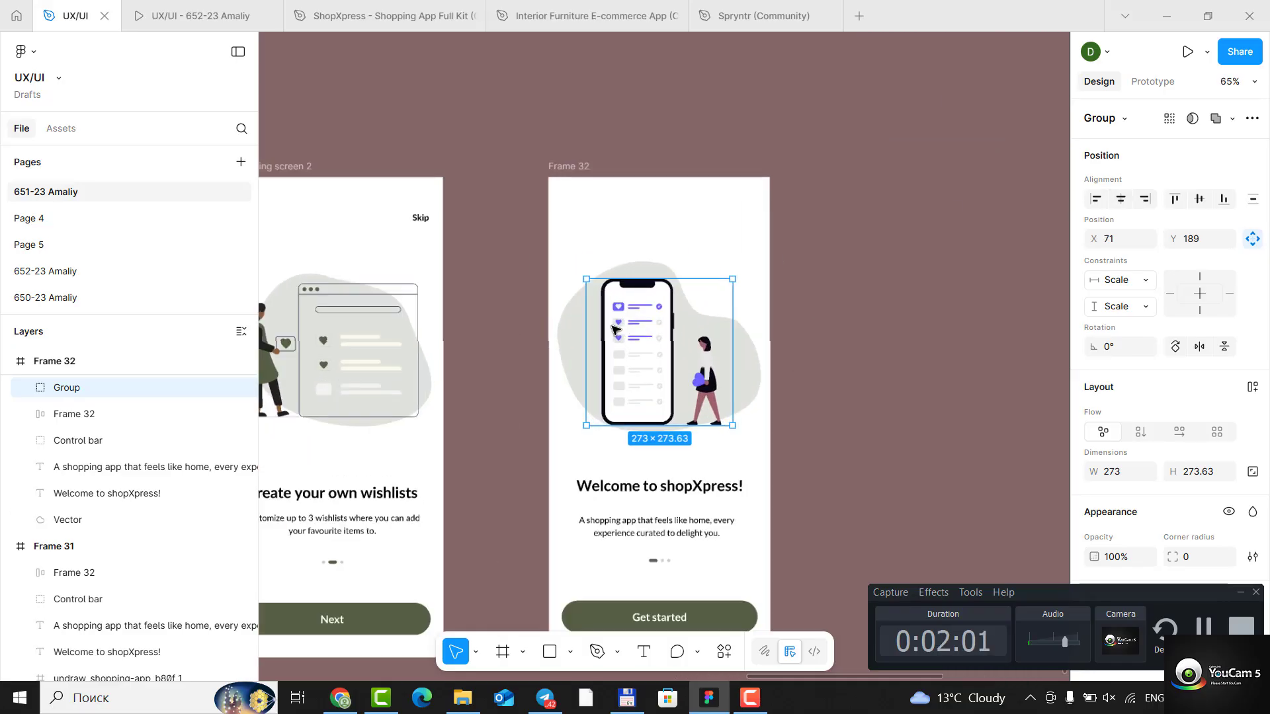
scroll(635, 351, down, 5)
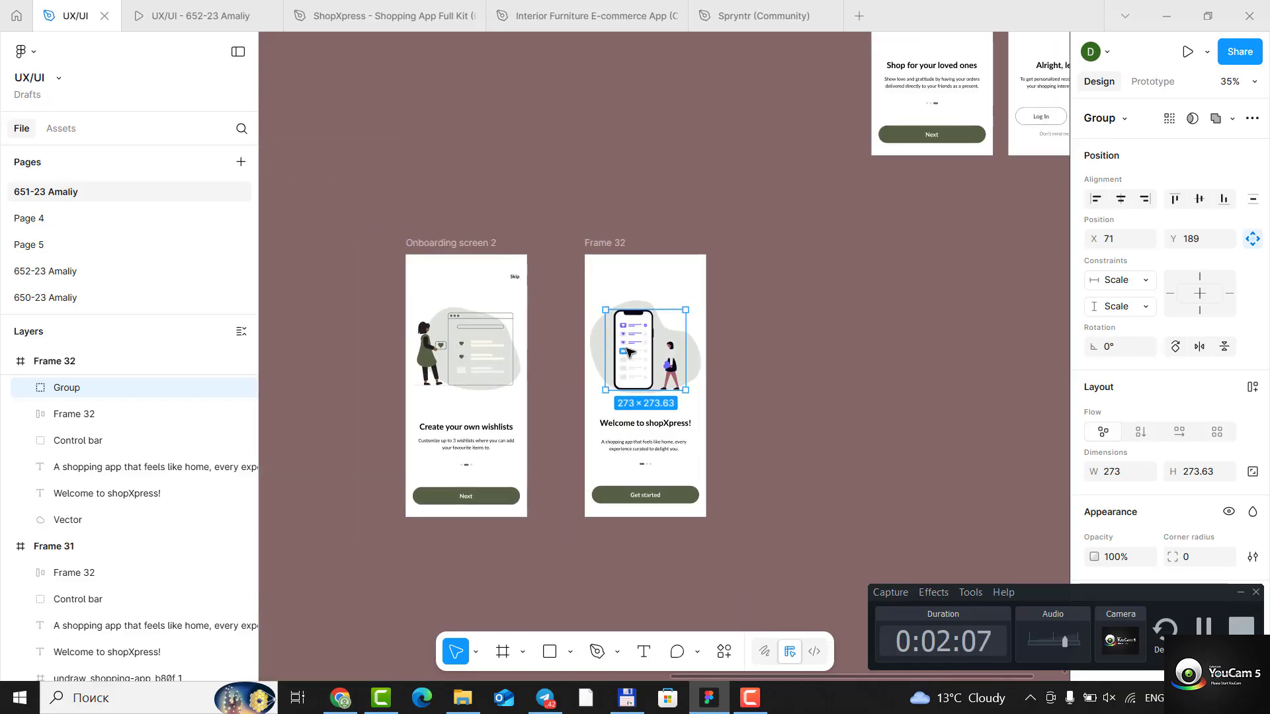
scroll(628, 349, up, 2)
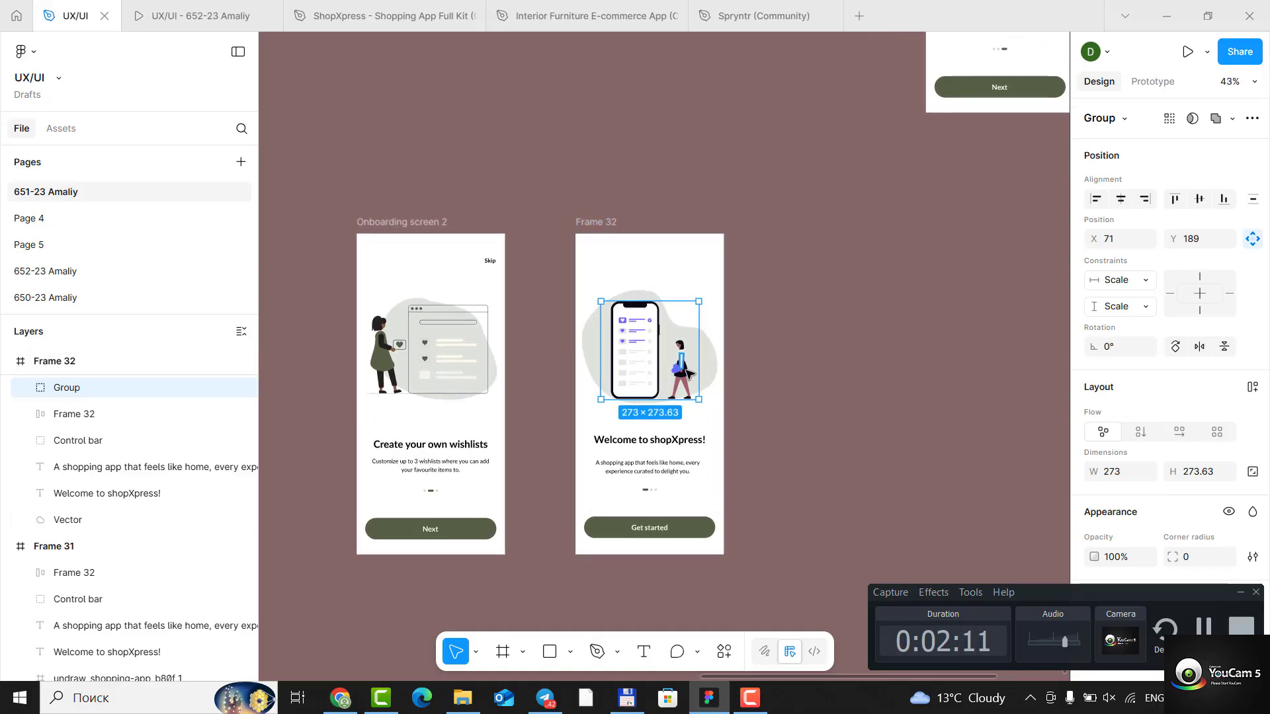
scroll(682, 370, up, 5)
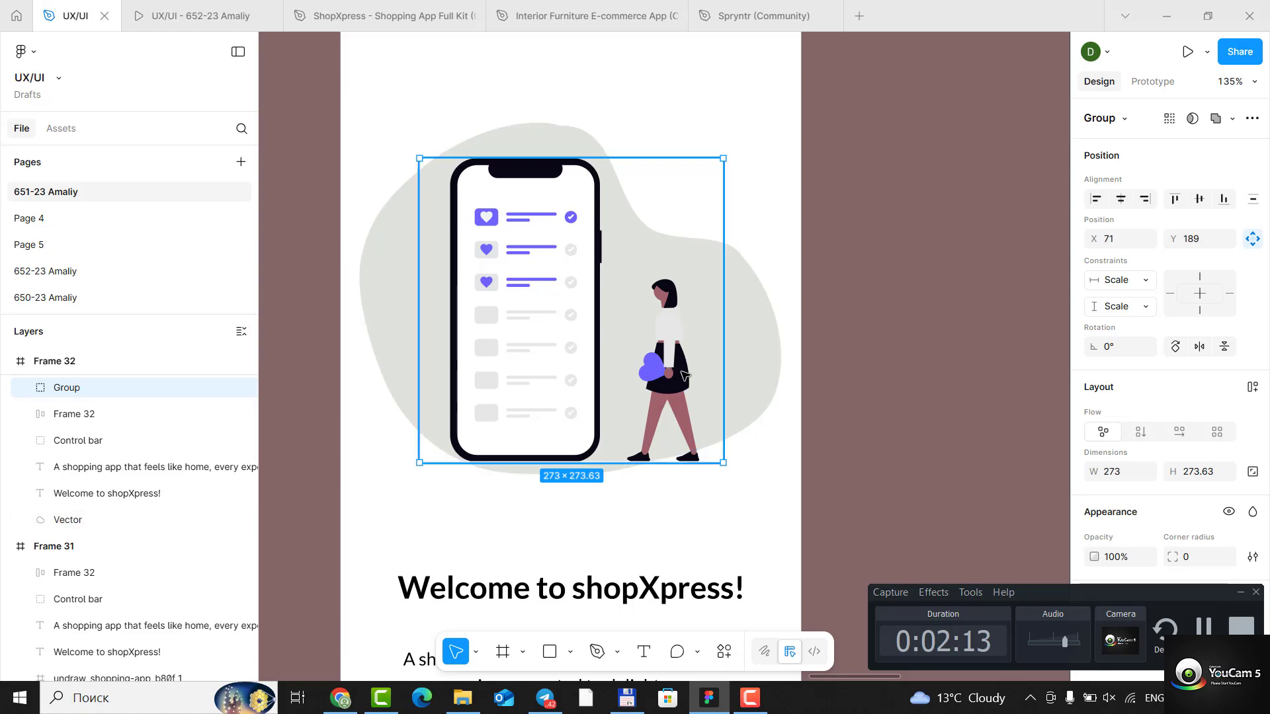
click(685, 383)
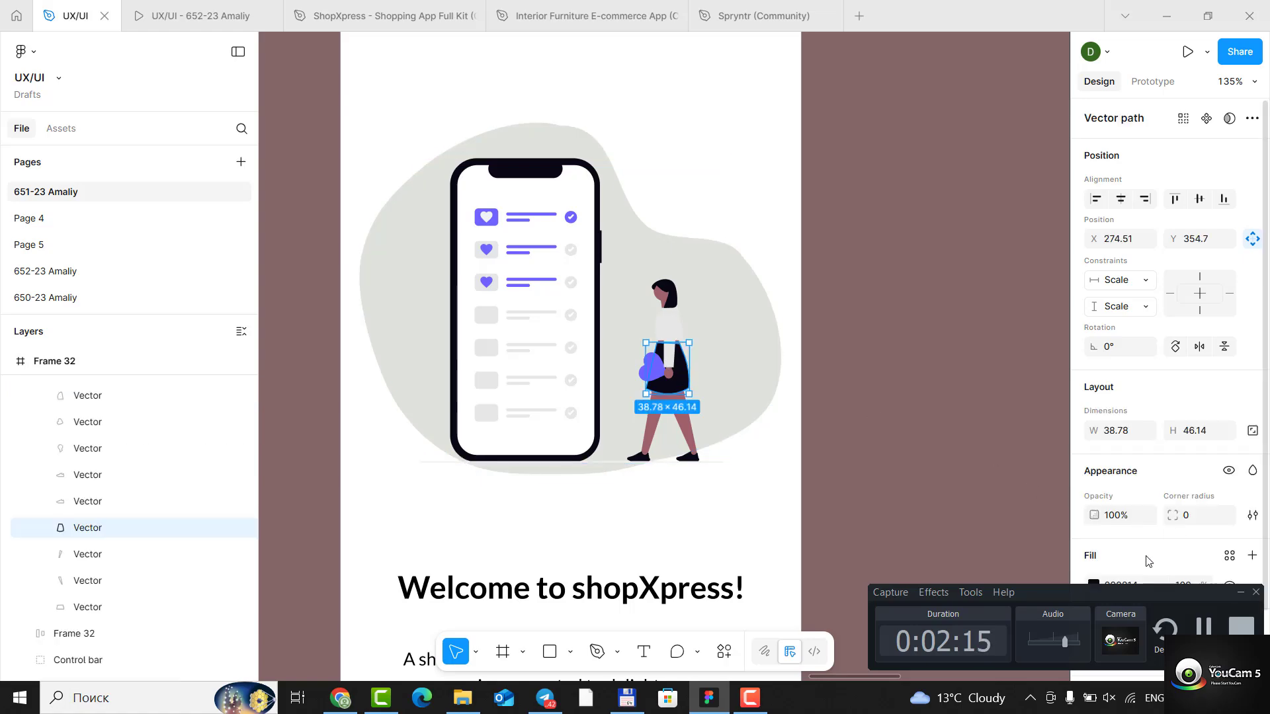
click(1094, 584)
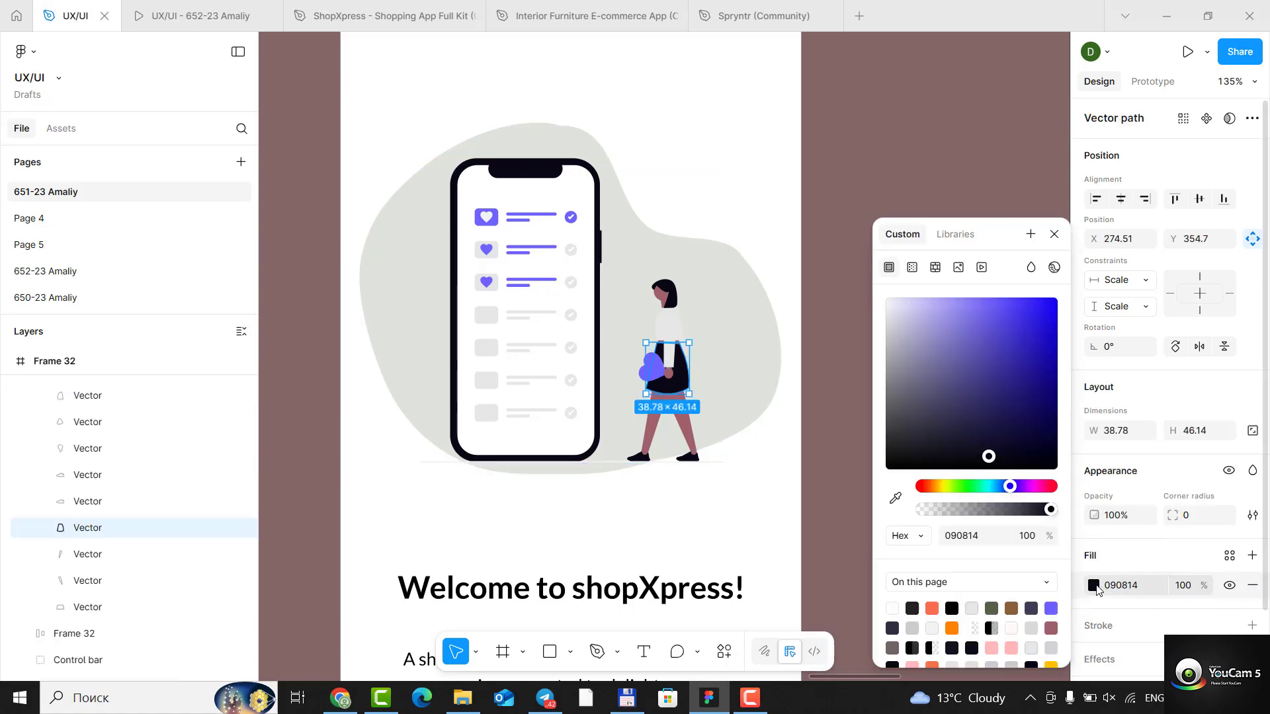
click(992, 608)
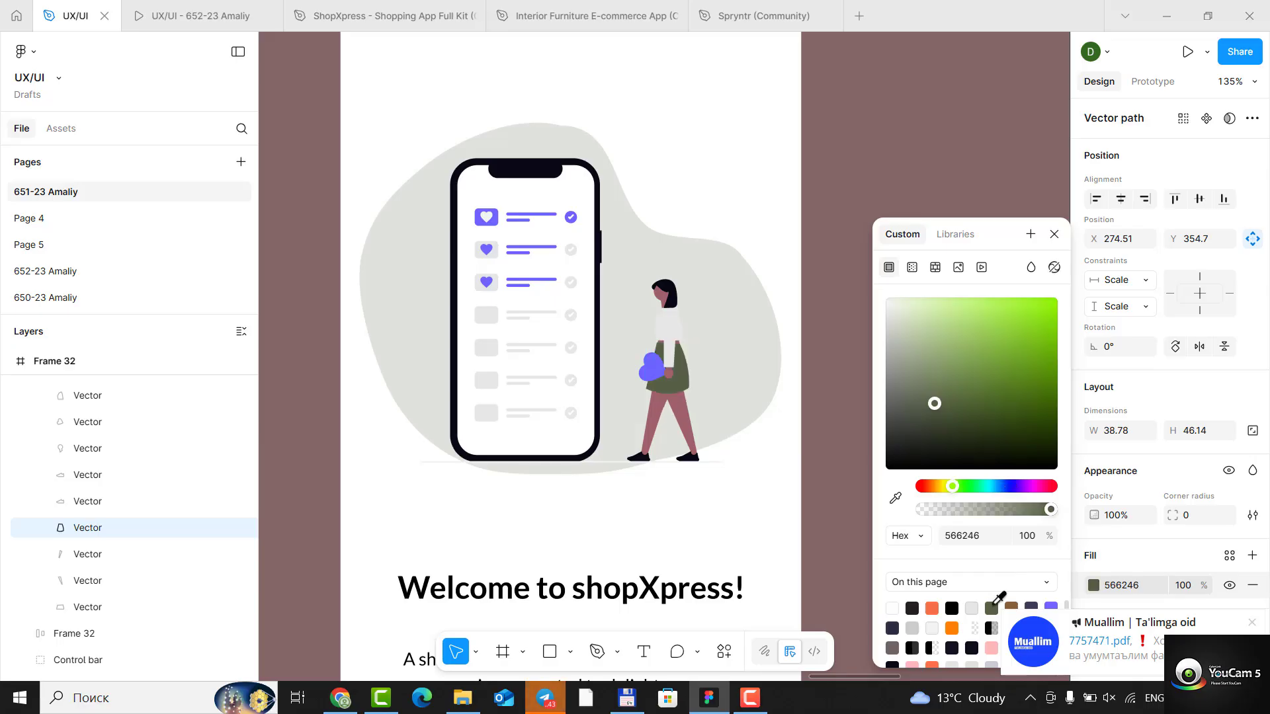
click(1253, 624)
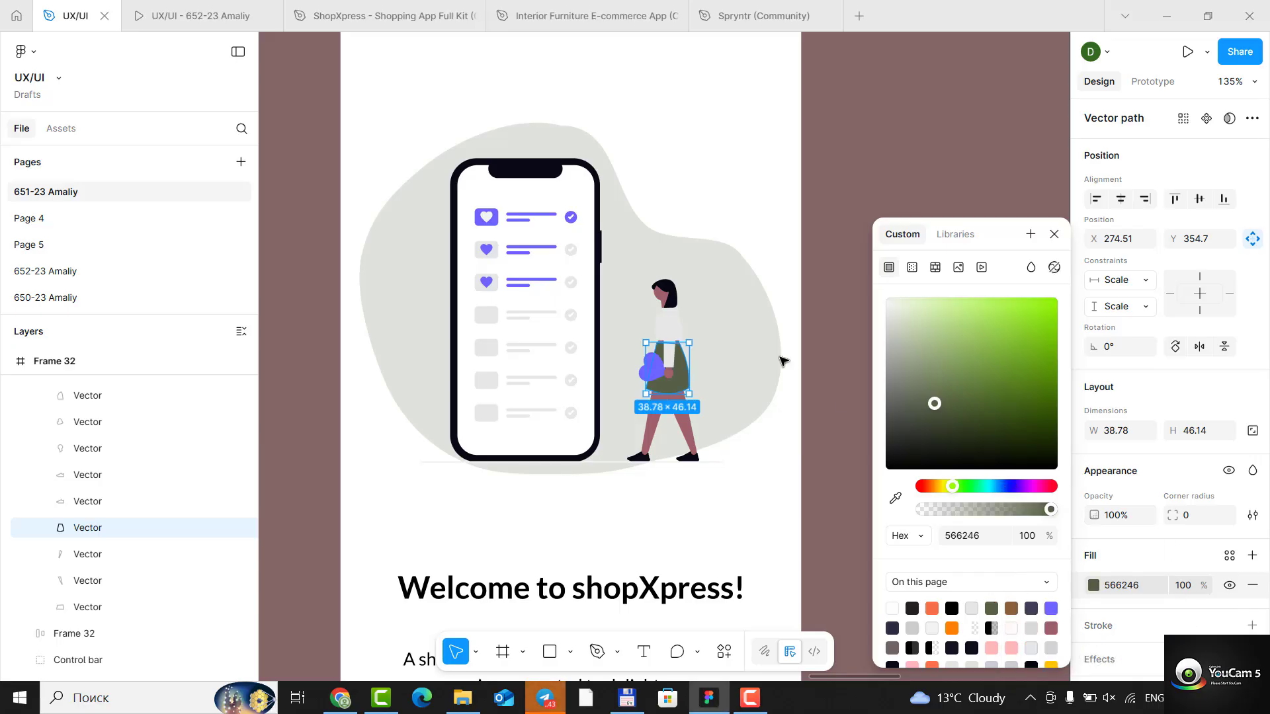
- Recolour the heart held by the woman in Frame 32 with the lighter olive 8D987F
click(654, 372)
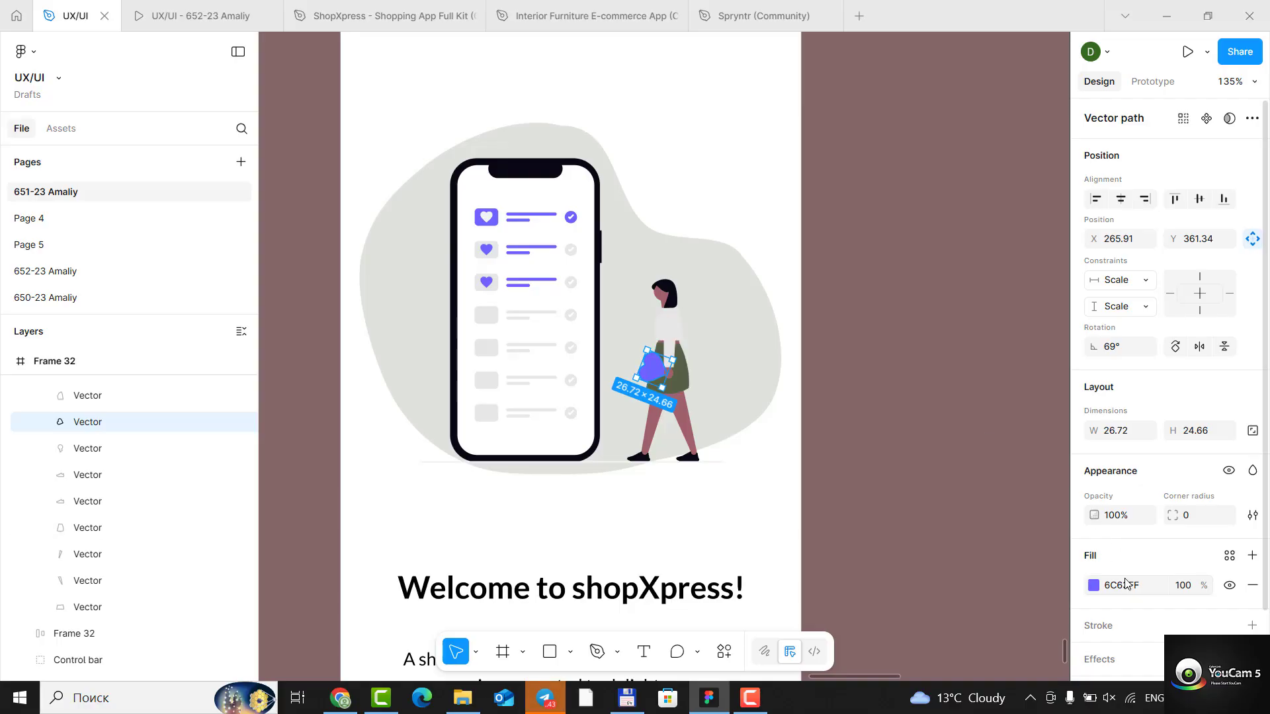
click(1093, 585)
click(991, 608)
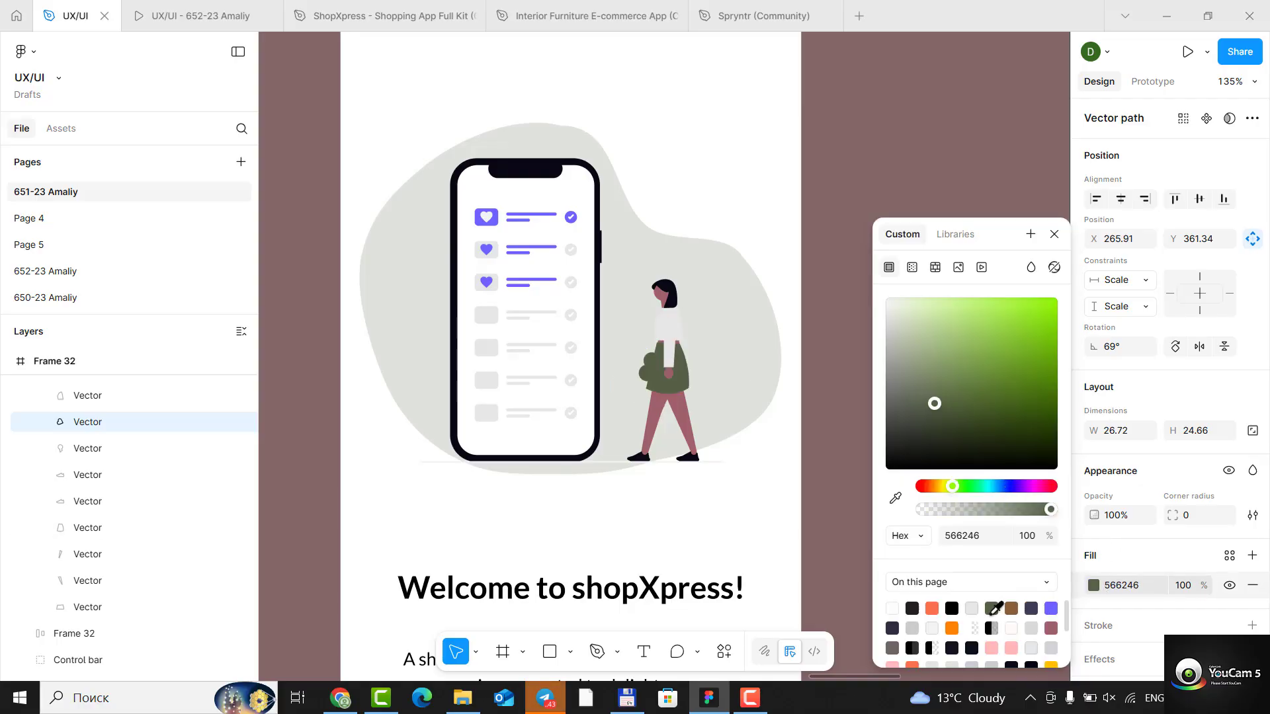
click(914, 367)
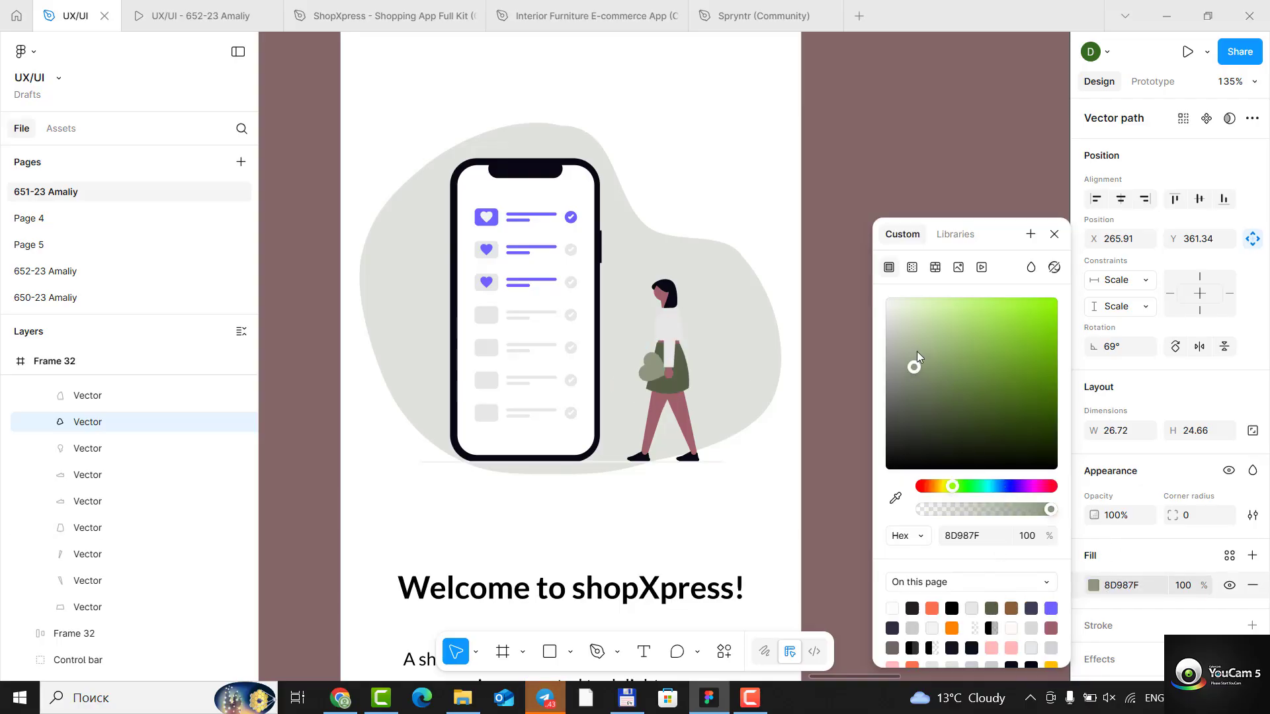
click(1056, 234)
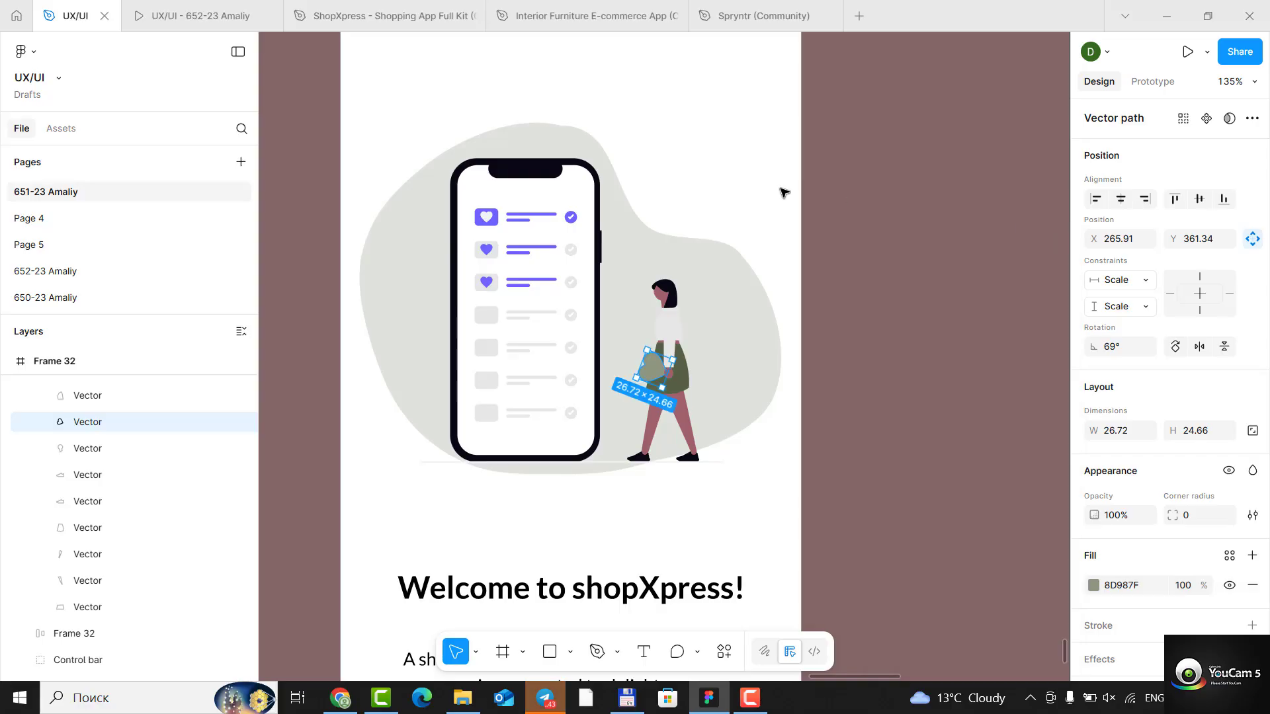
- Replace the purple in the first list row's heart box on the phone with olive green 566246
click(487, 218)
scroll(1157, 462, down, 3)
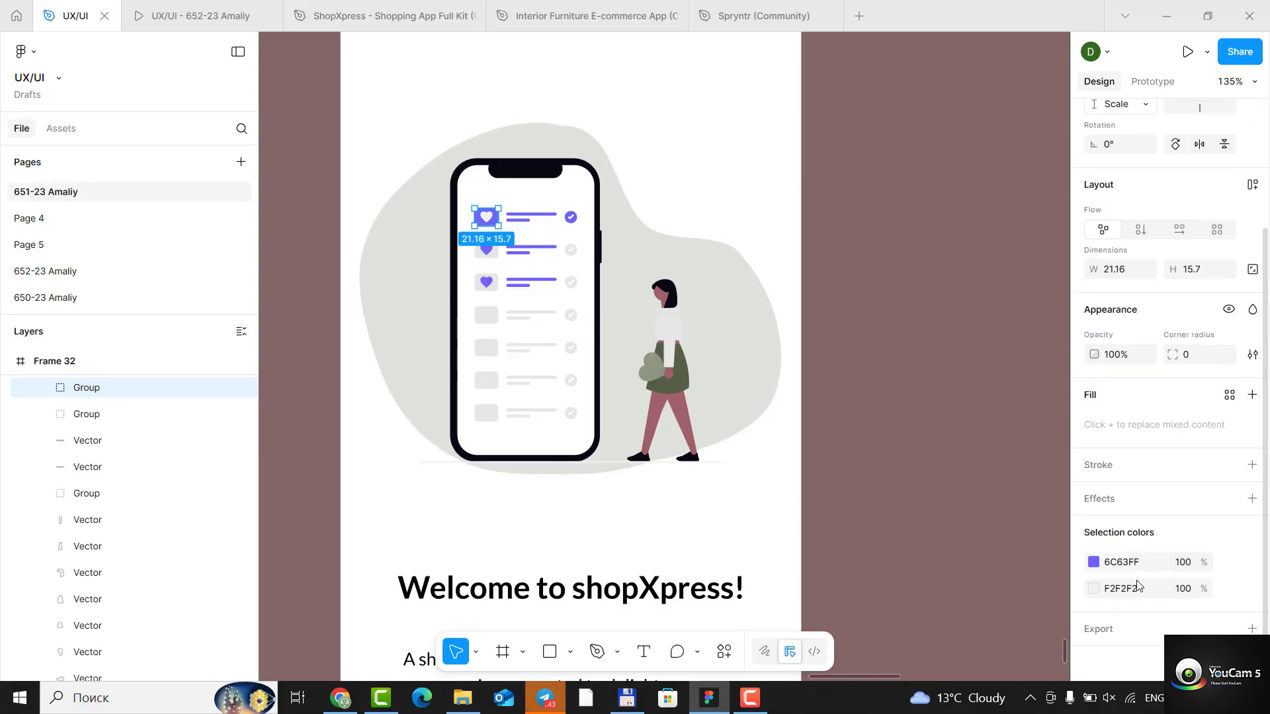
click(1094, 556)
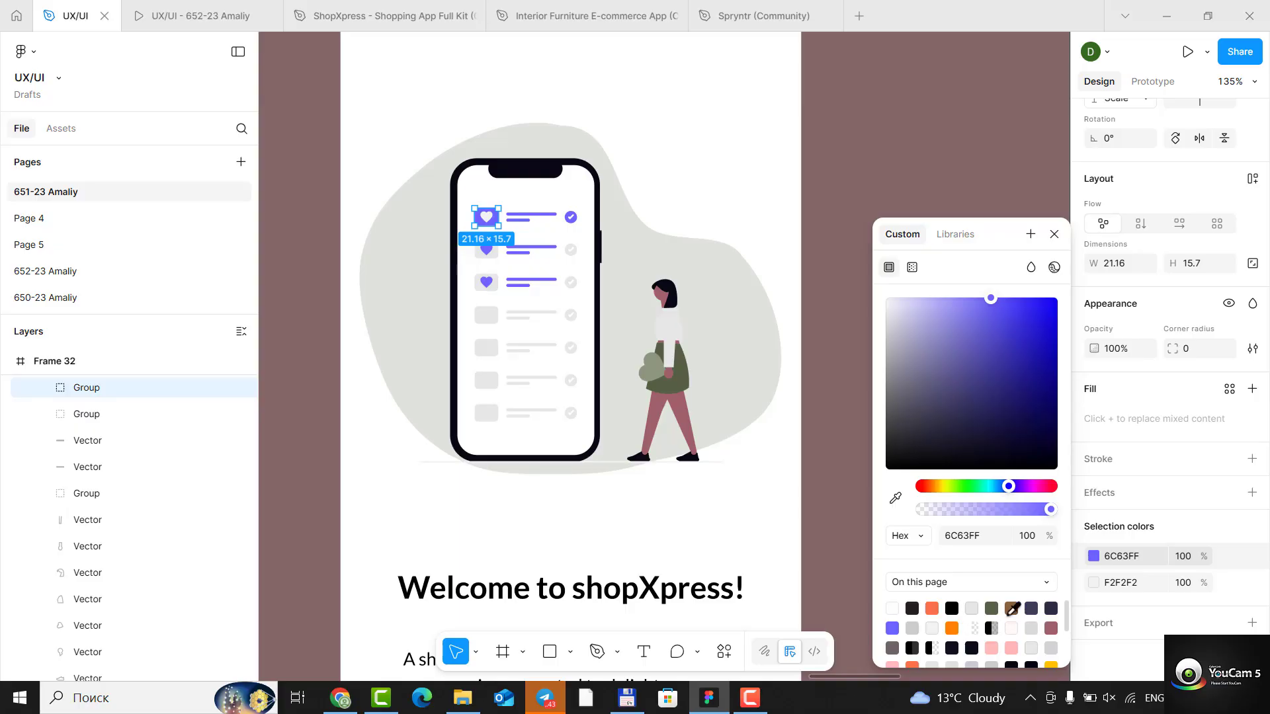
click(1031, 607)
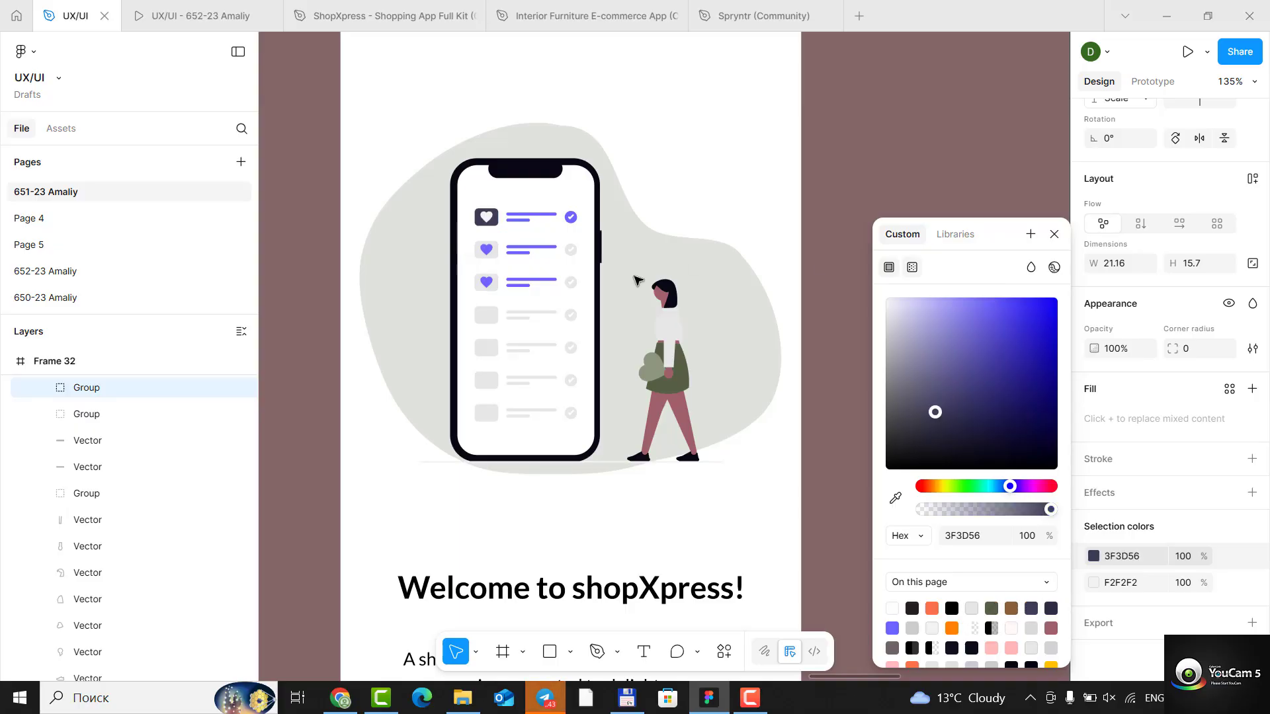
click(993, 605)
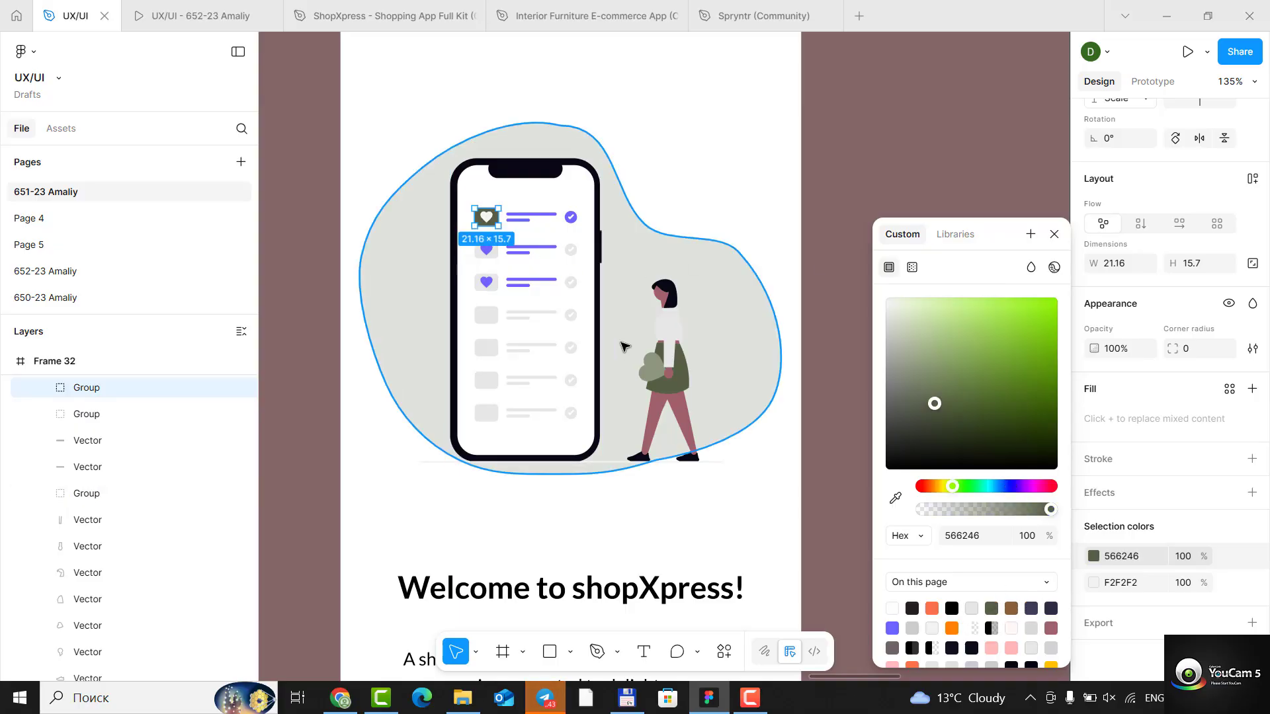
- Recolour both the short and long text lines in the phone's first list row with olive green 566246
click(533, 223)
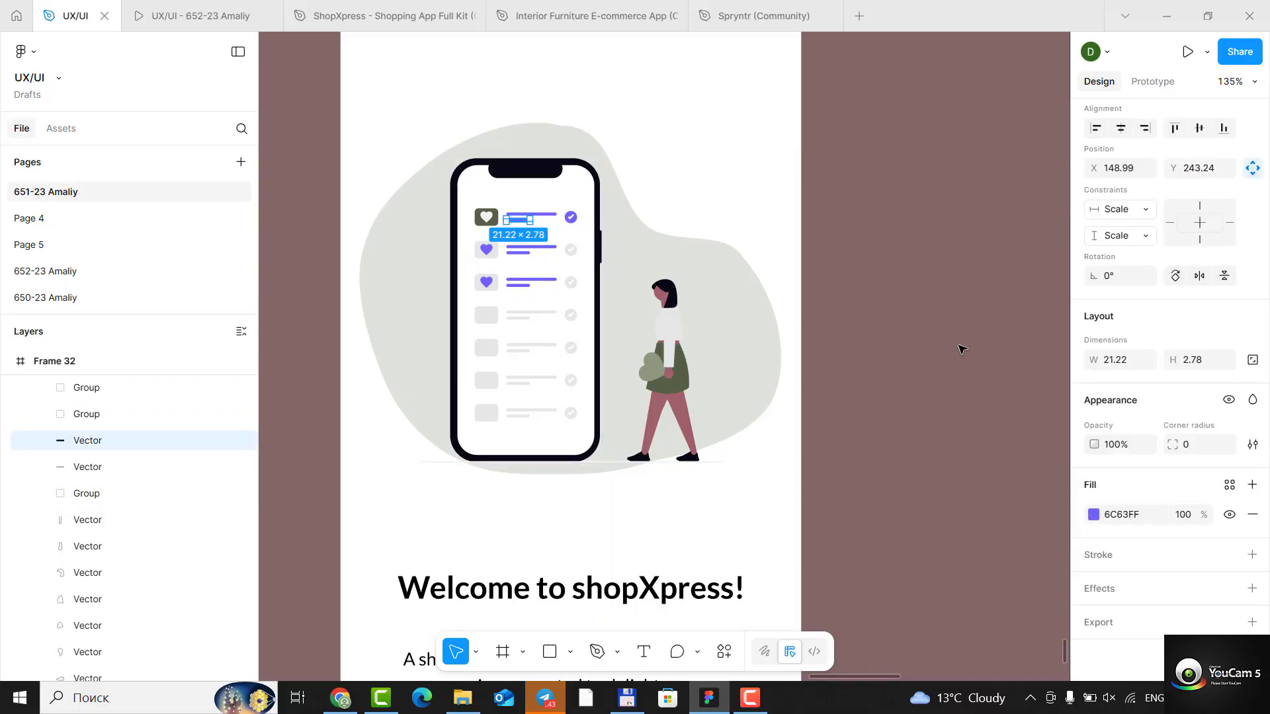
click(1094, 516)
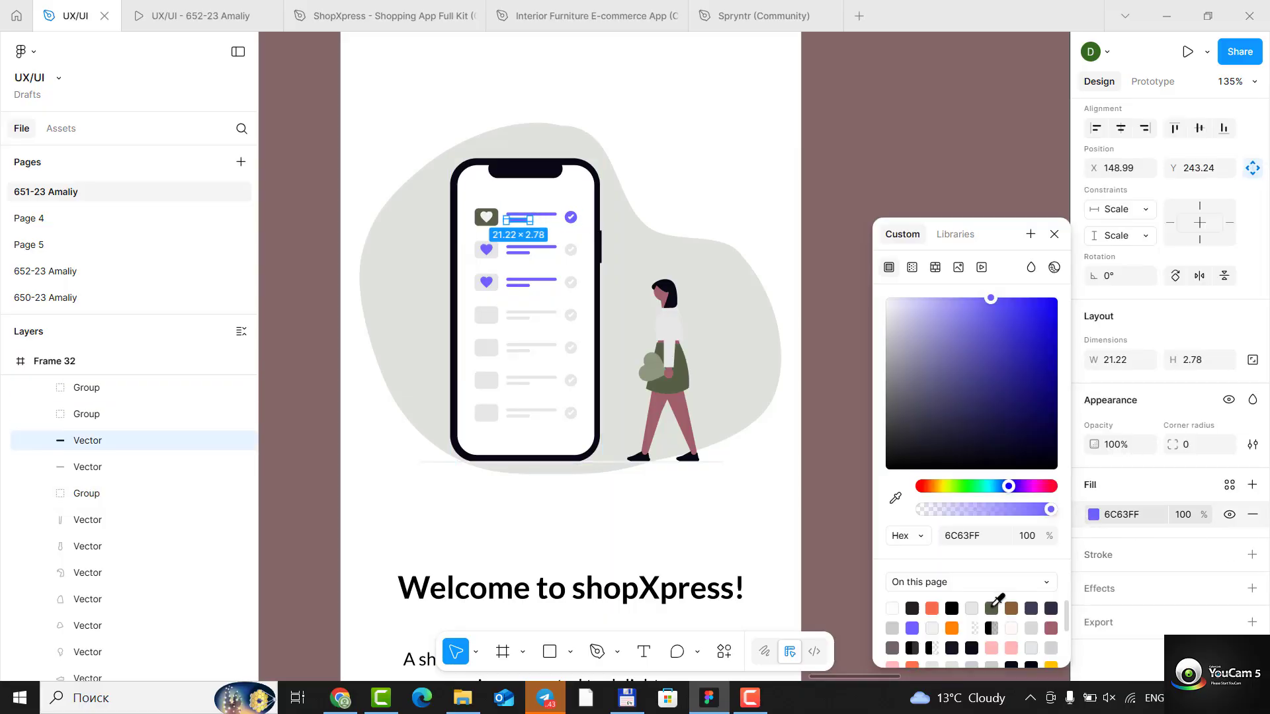
click(993, 606)
click(553, 215)
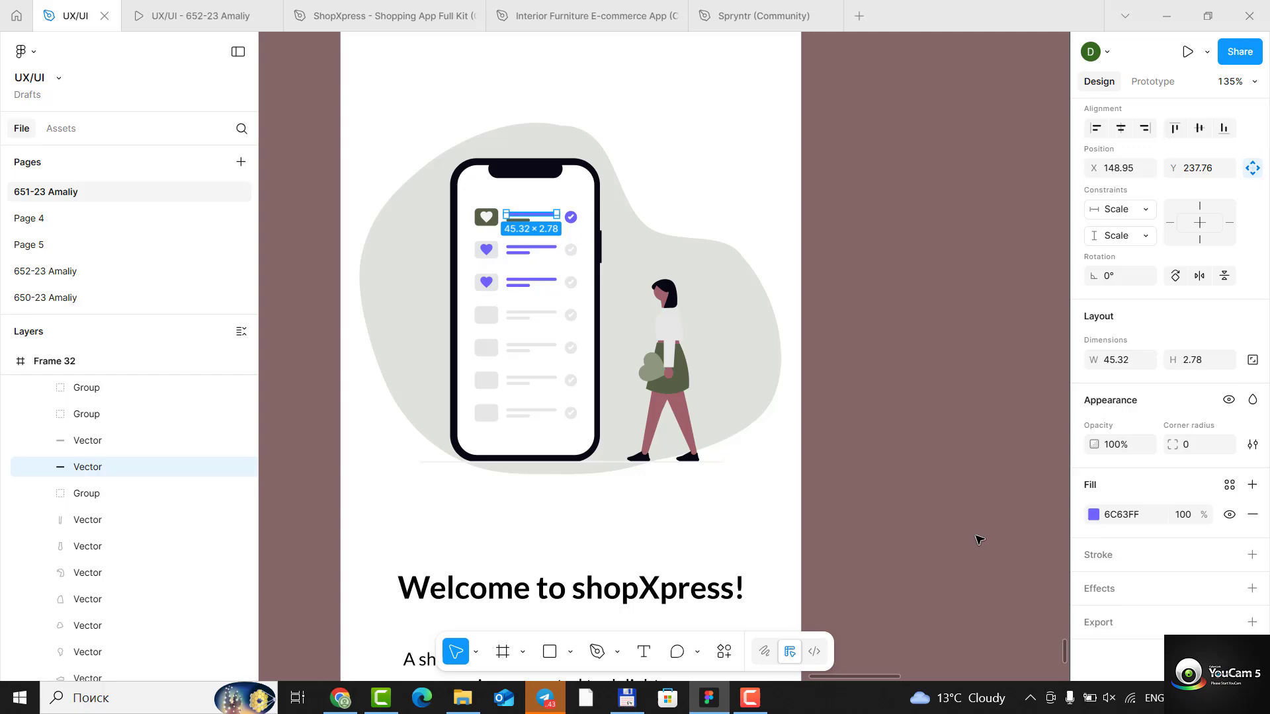
click(1094, 515)
click(991, 607)
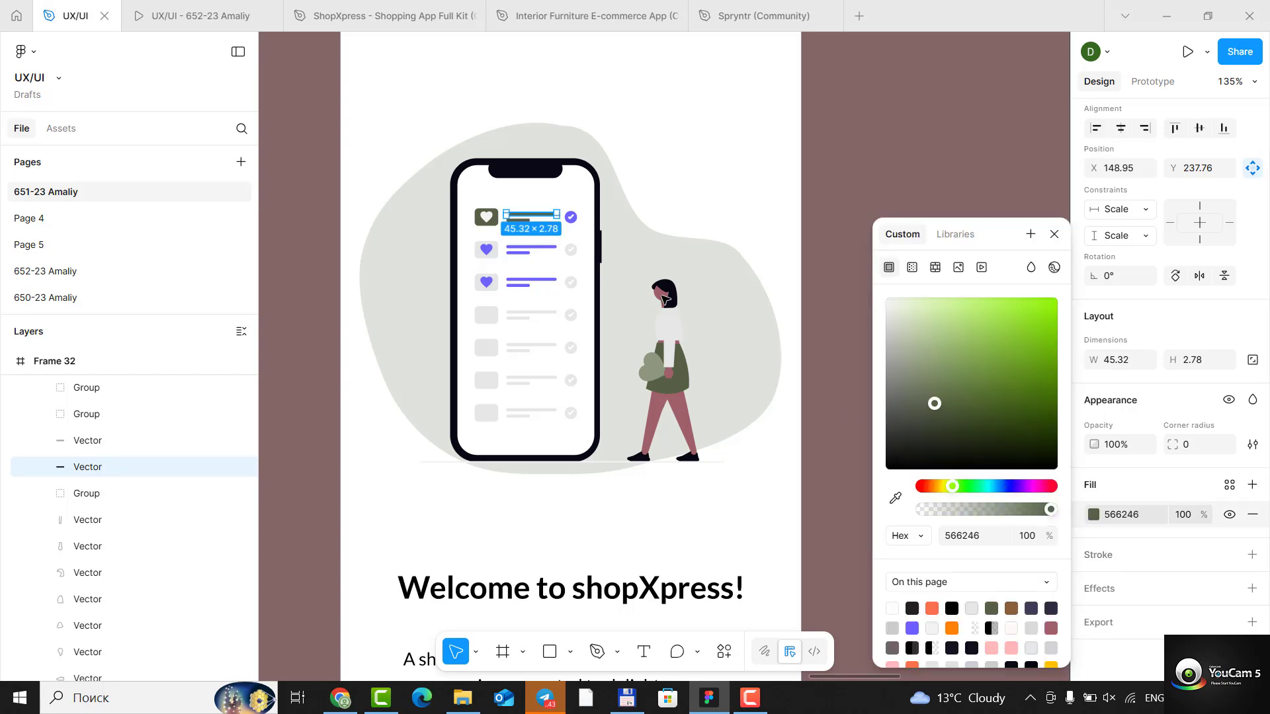
- Change the purple of the check badge in the phone's first list row to olive green 566246
click(572, 218)
scroll(1175, 599, down, 2)
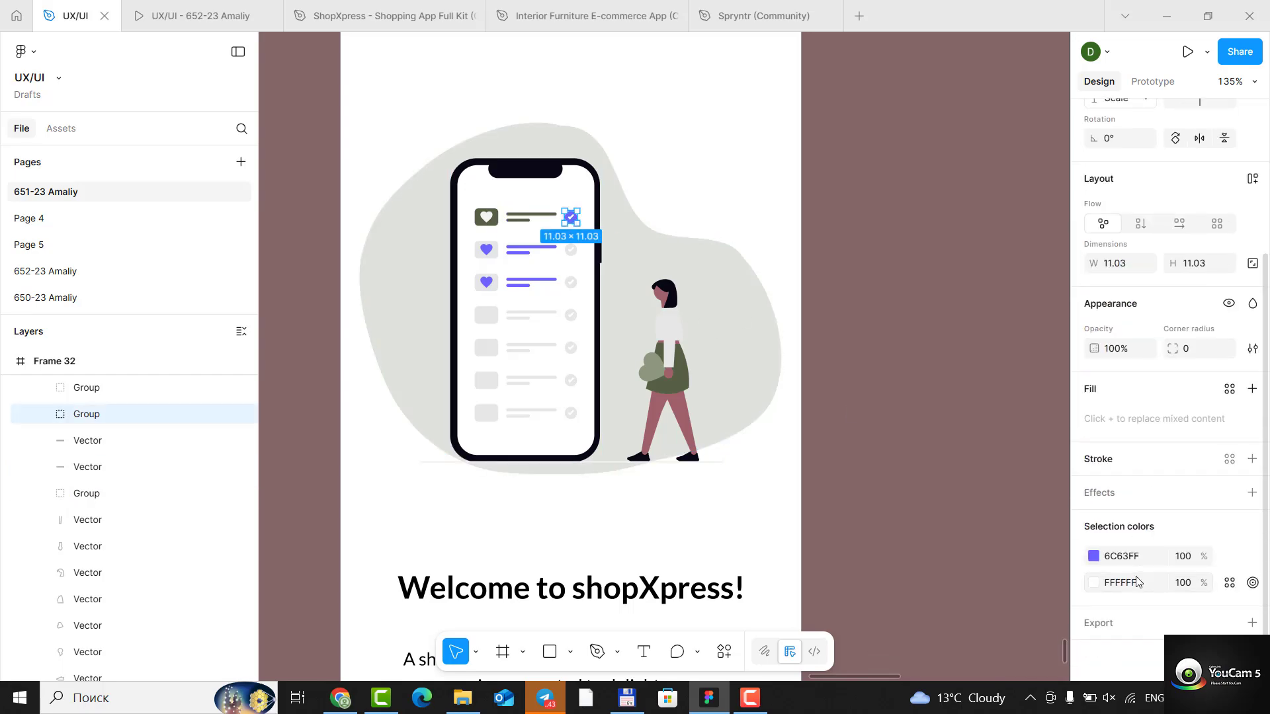
click(1093, 557)
click(993, 606)
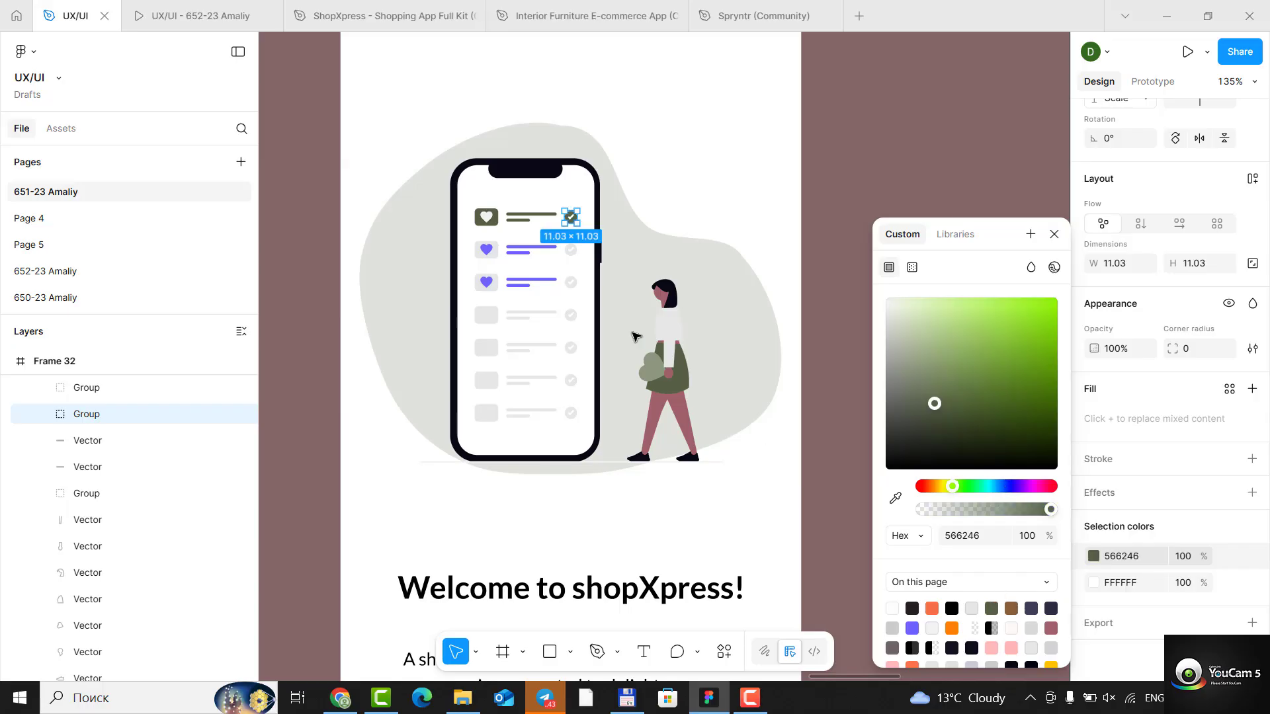
- Recolour only the heart in the phone's second list row with olive green 566246
click(491, 254)
double_click(491, 255)
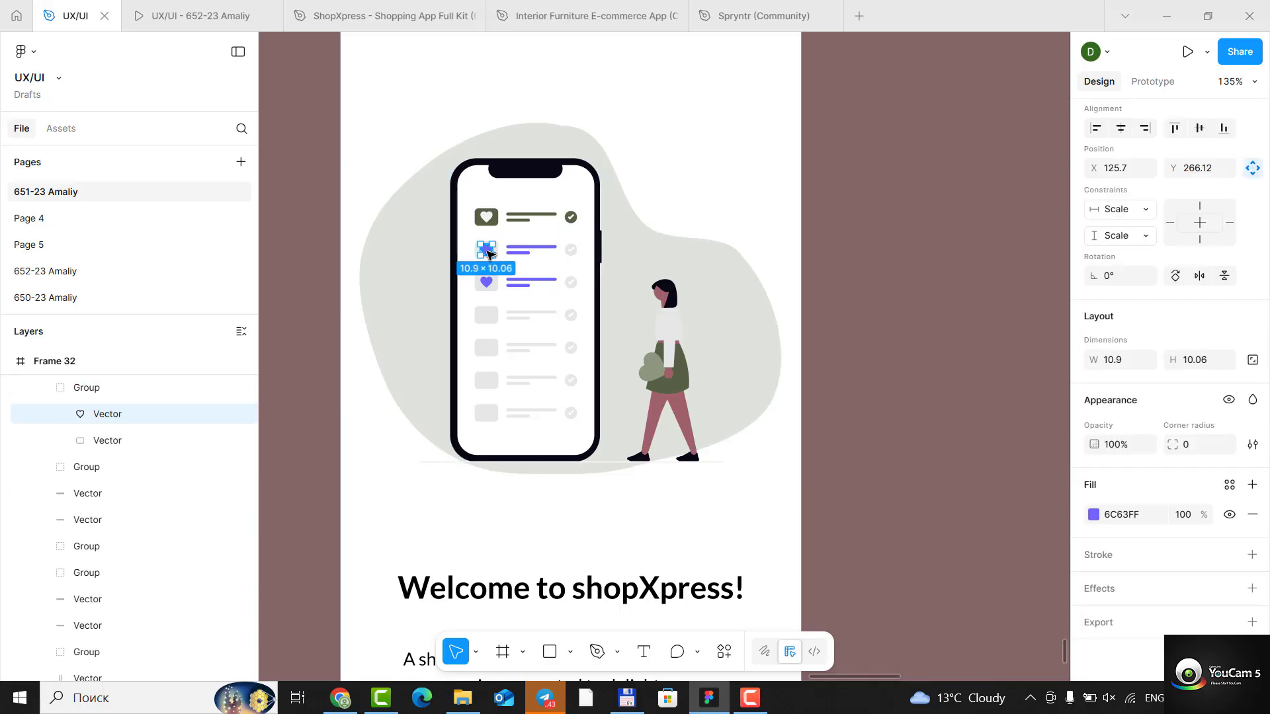
click(1092, 518)
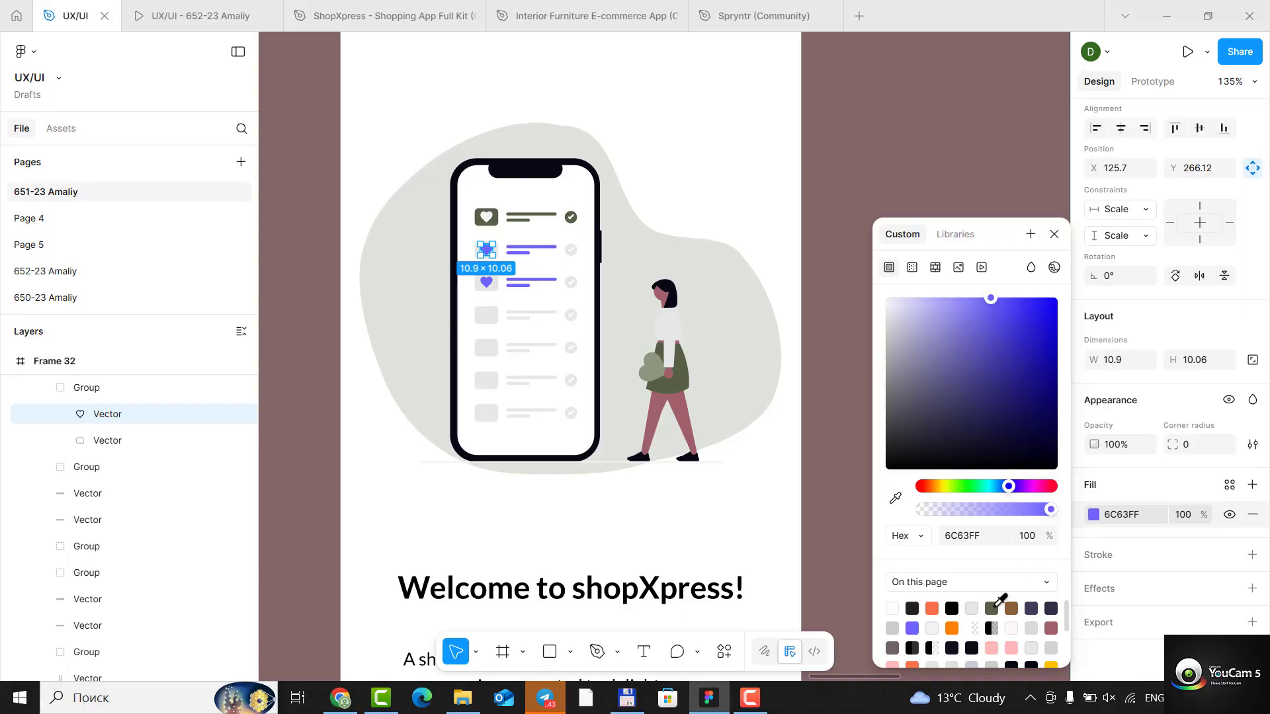
click(992, 607)
- Recolour the long and short text lines in the phone's second list row with olive green 566246
click(541, 250)
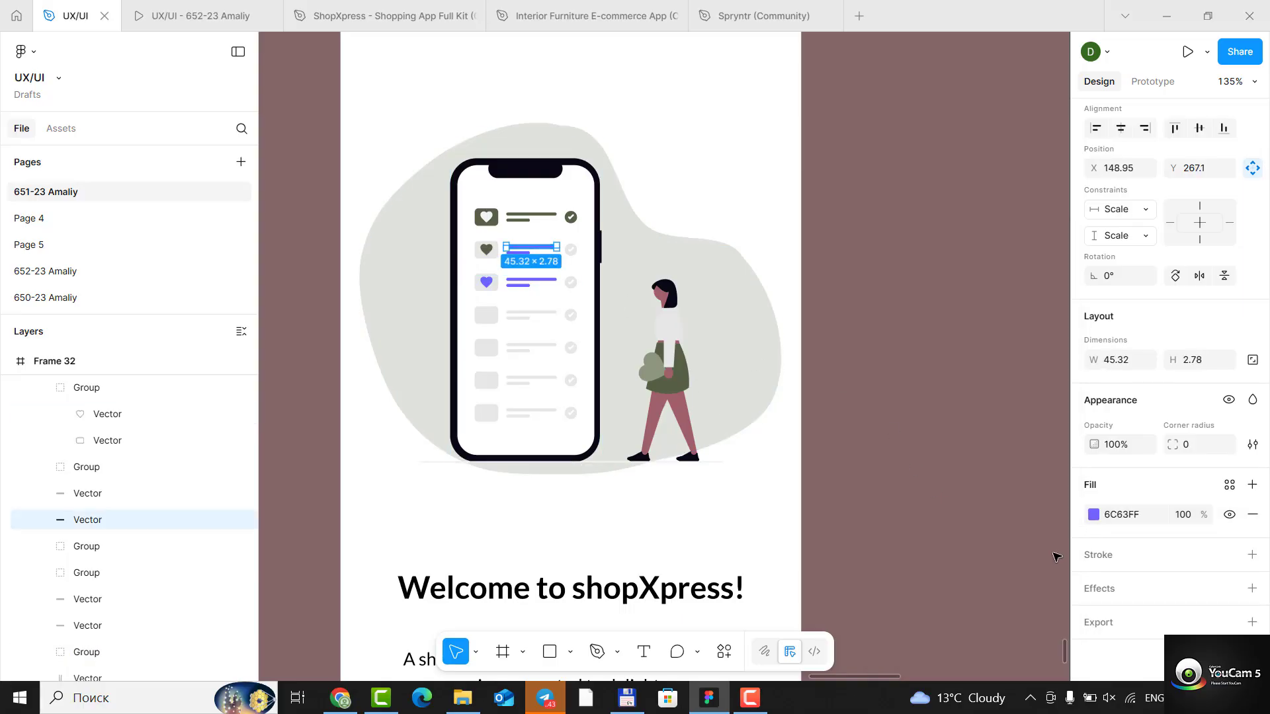
click(1094, 514)
click(992, 607)
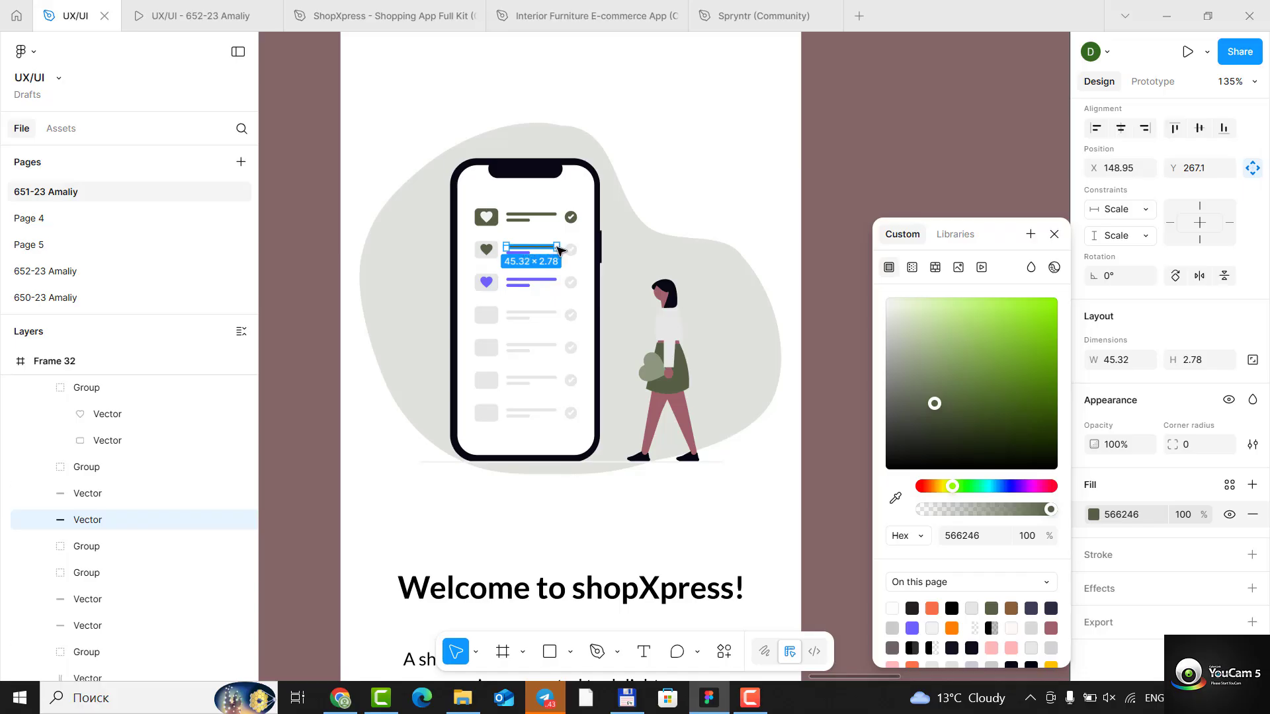
scroll(549, 251, up, 5)
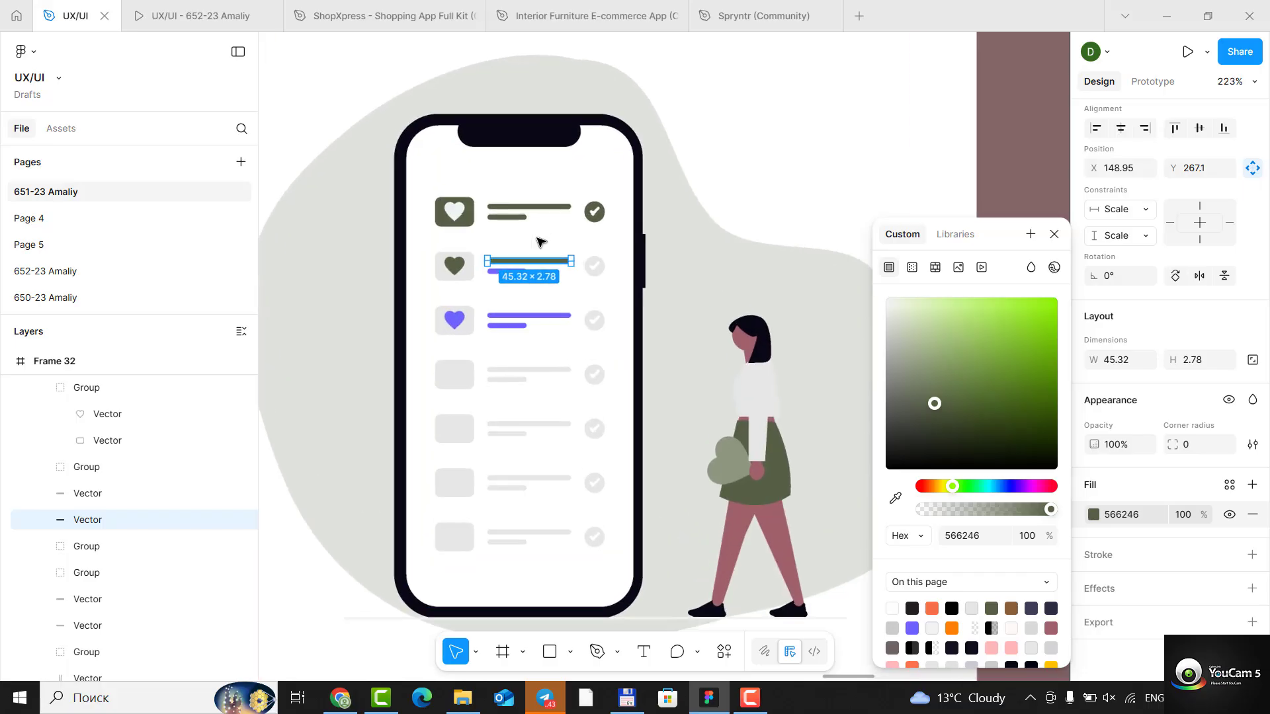
click(518, 271)
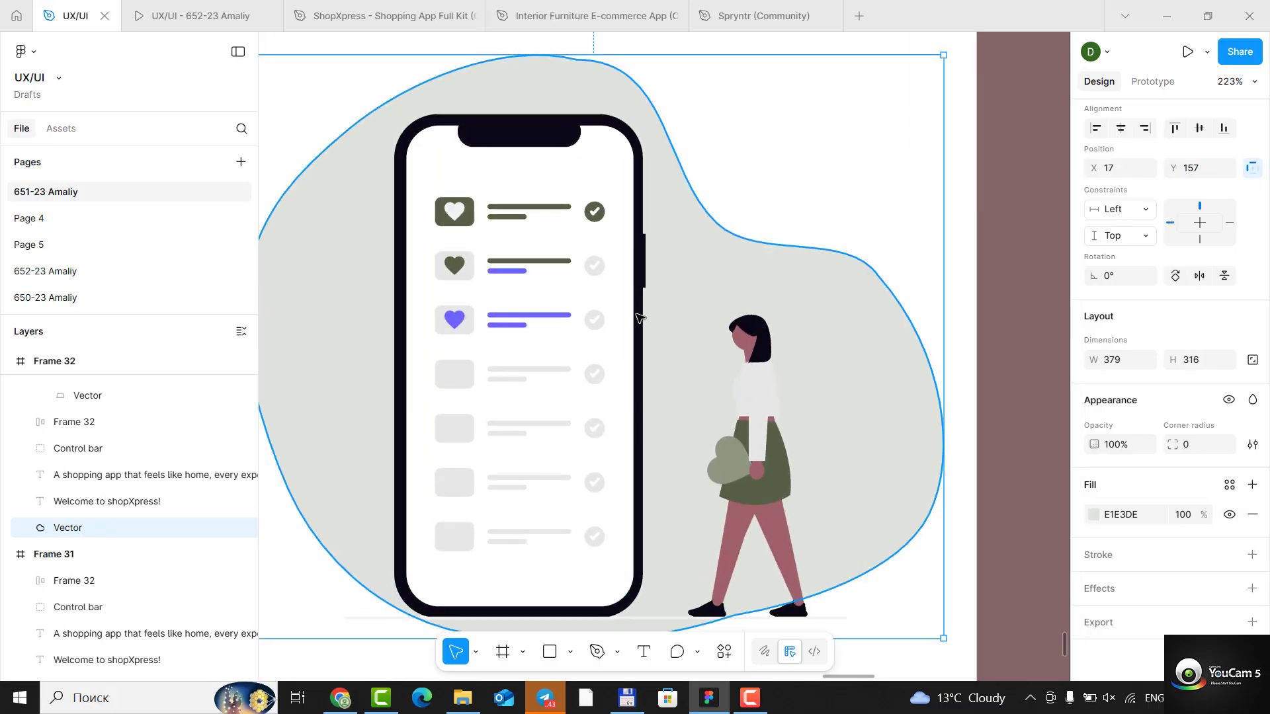
double_click(518, 271)
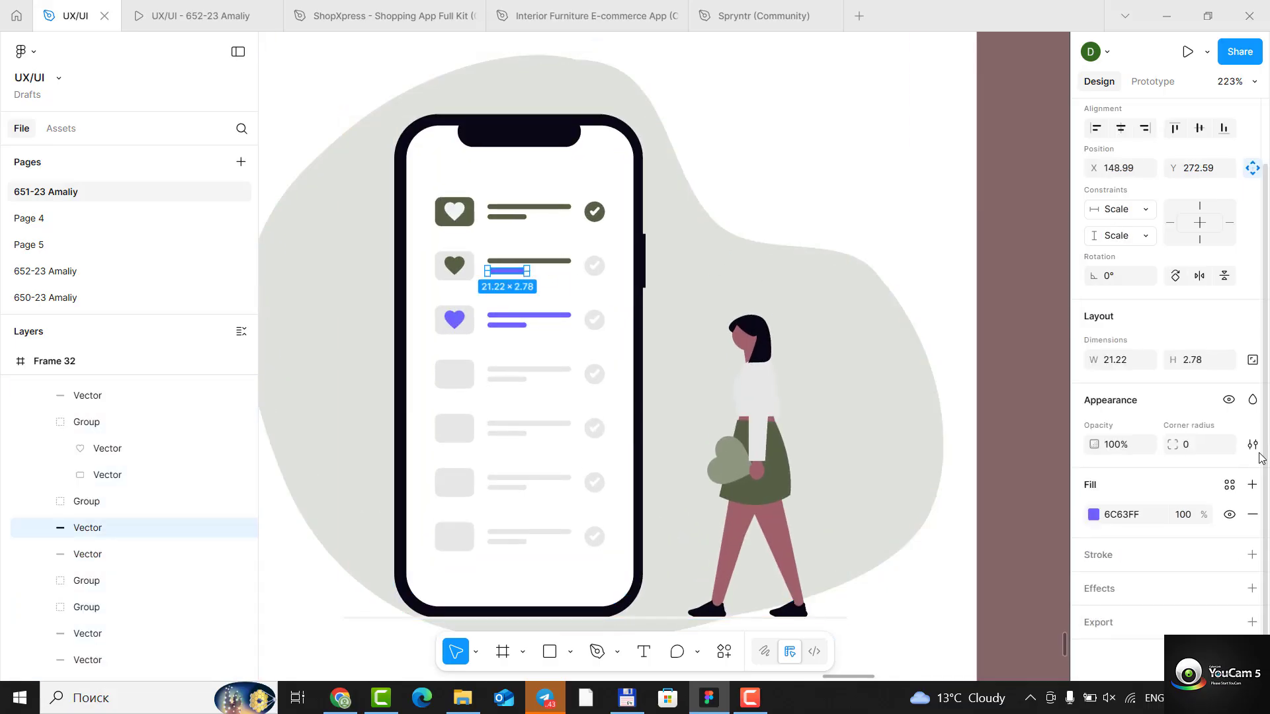
click(1093, 514)
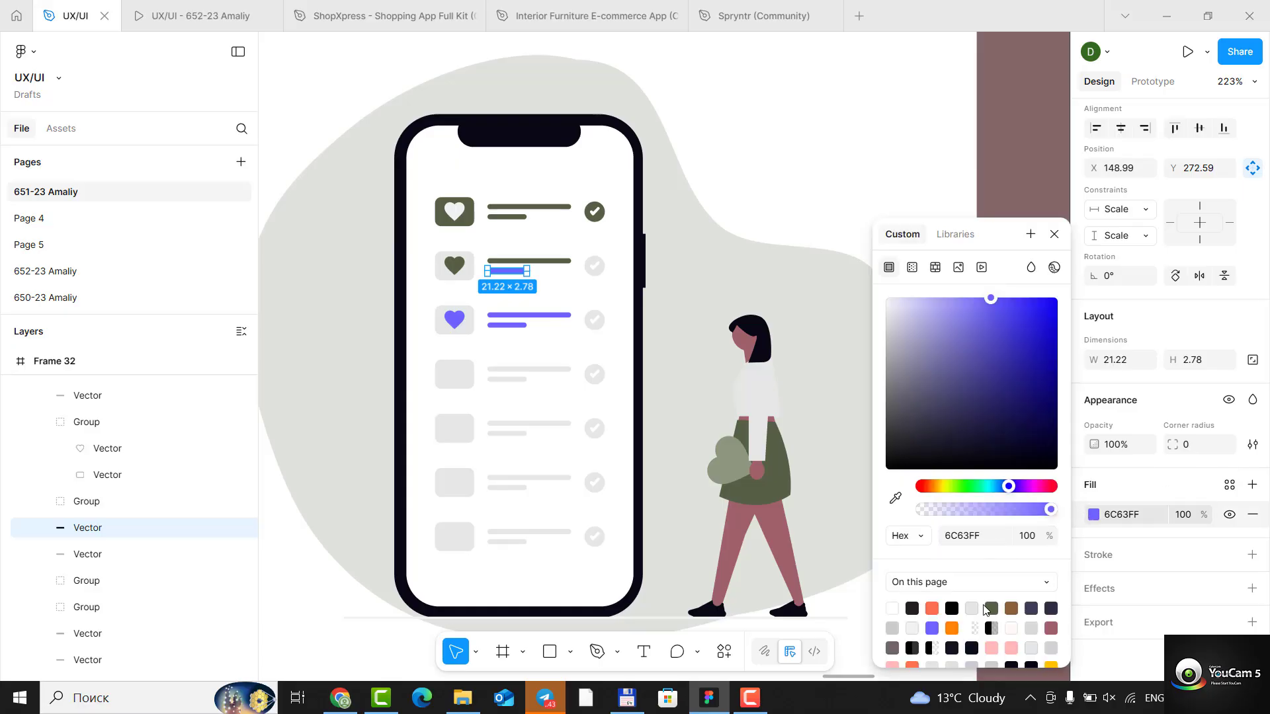
click(993, 610)
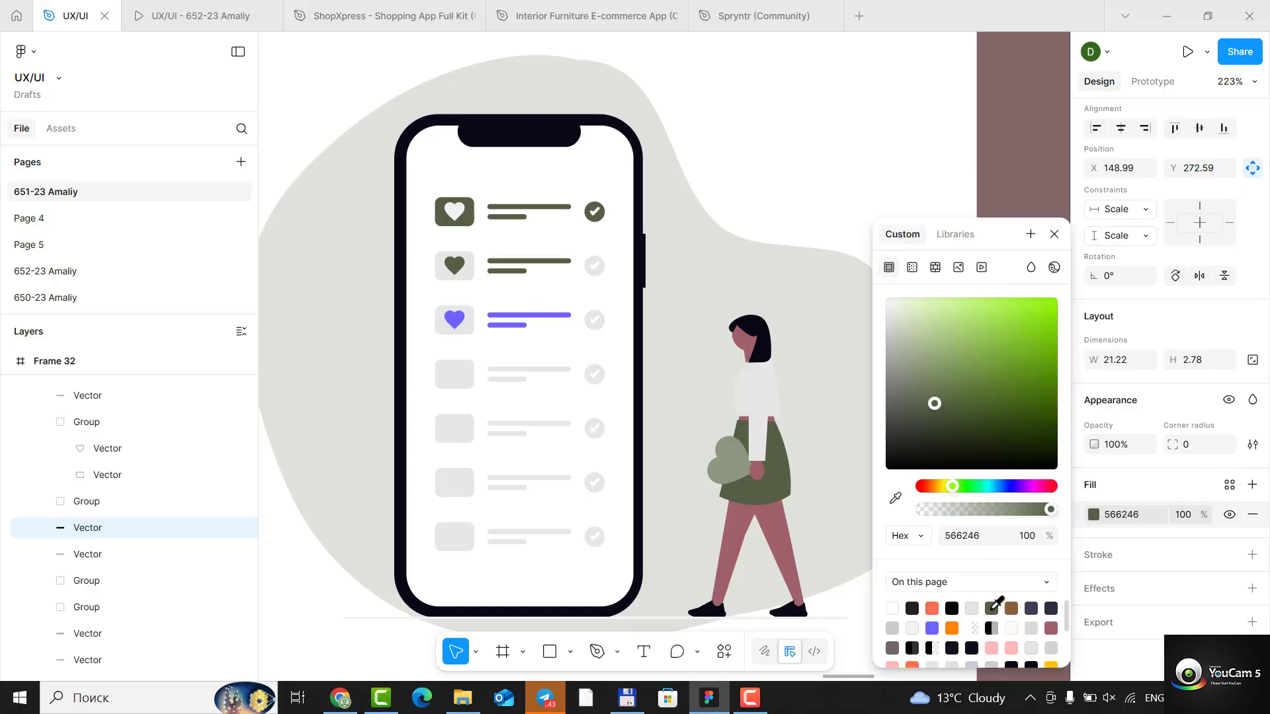
- Recolour the long and short text lines in the phone's third list row with olive green 566246
click(532, 316)
click(1093, 515)
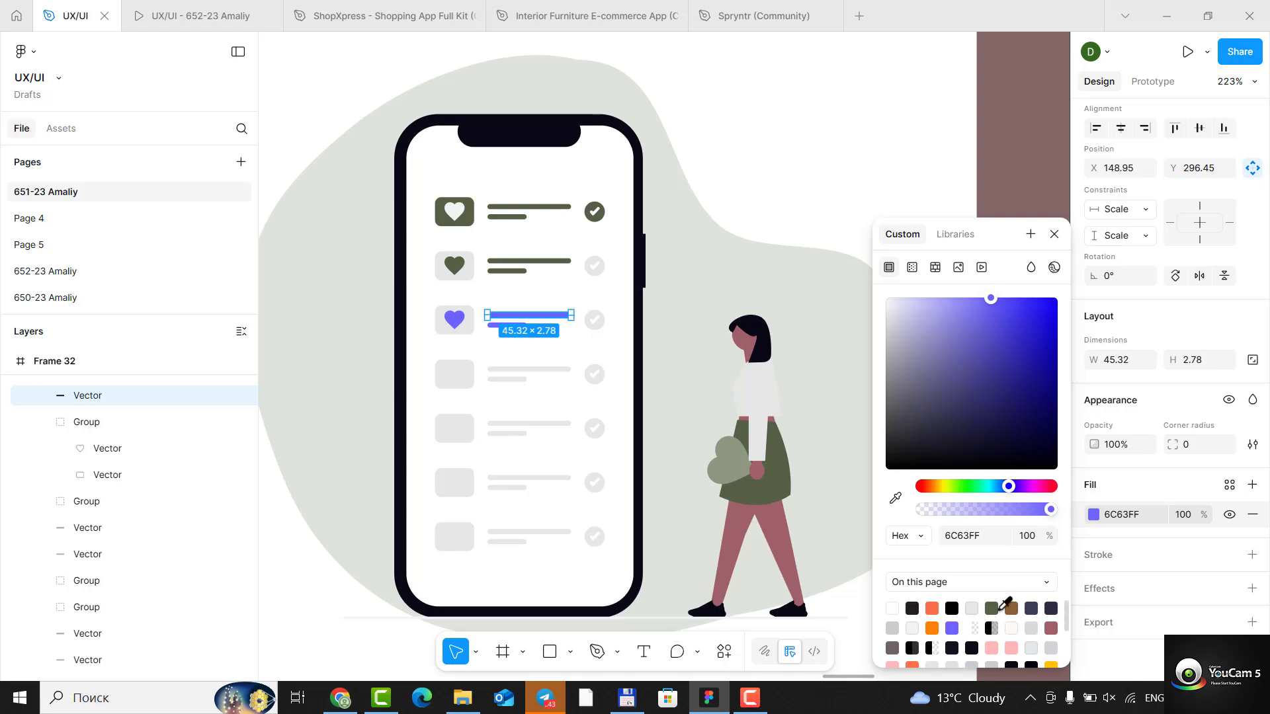
click(995, 607)
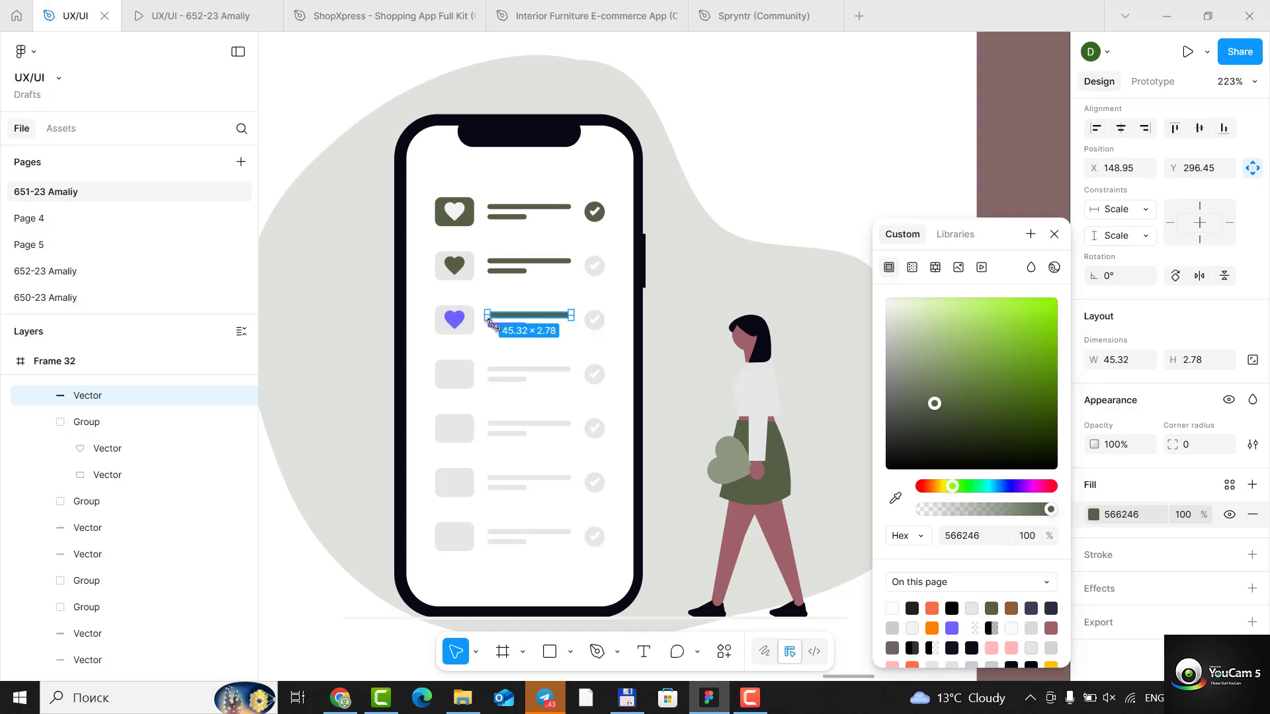
click(498, 347)
click(509, 326)
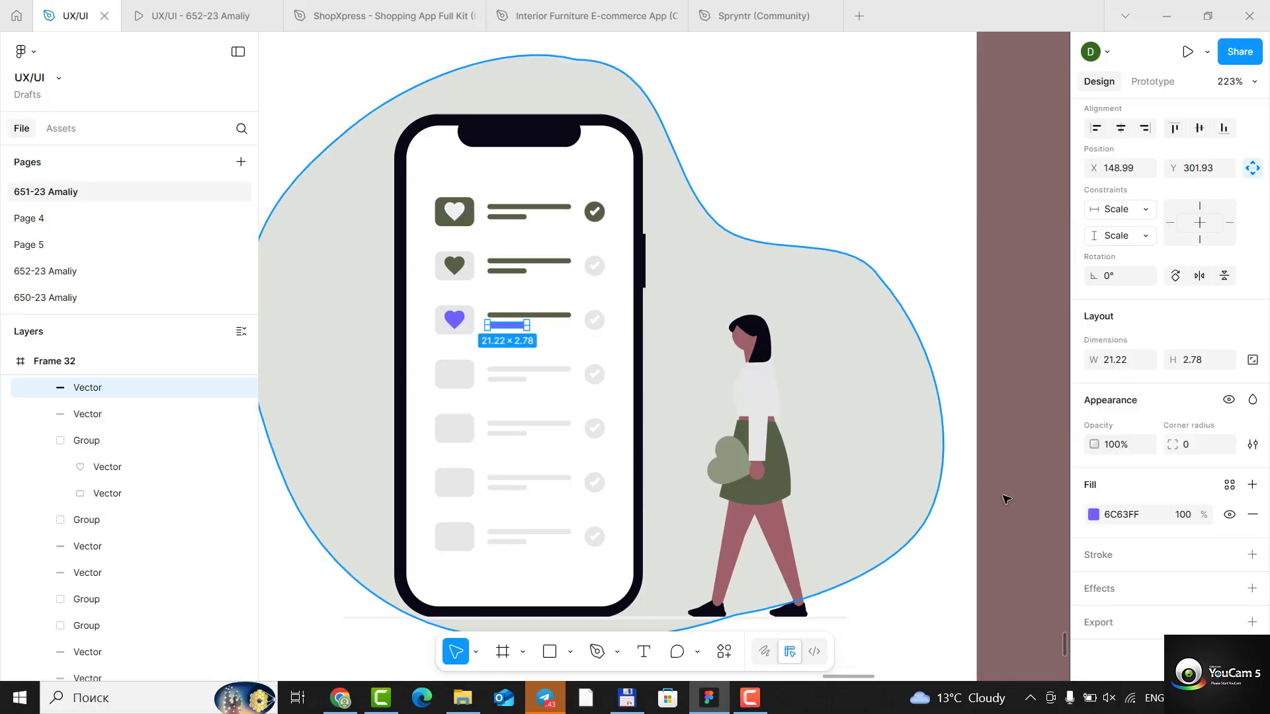
click(1092, 514)
click(971, 607)
- Recolour the heart in the phone's third list row with olive green 566246 and clear the selection
double_click(445, 323)
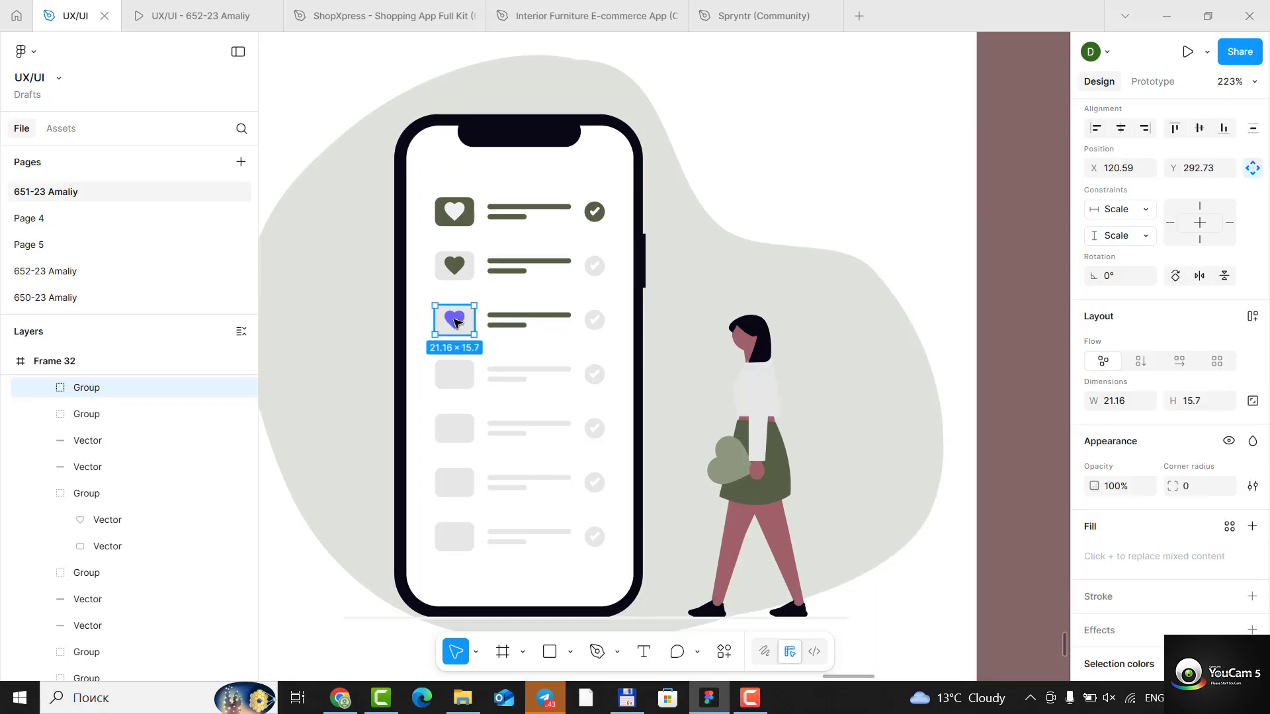
click(1094, 515)
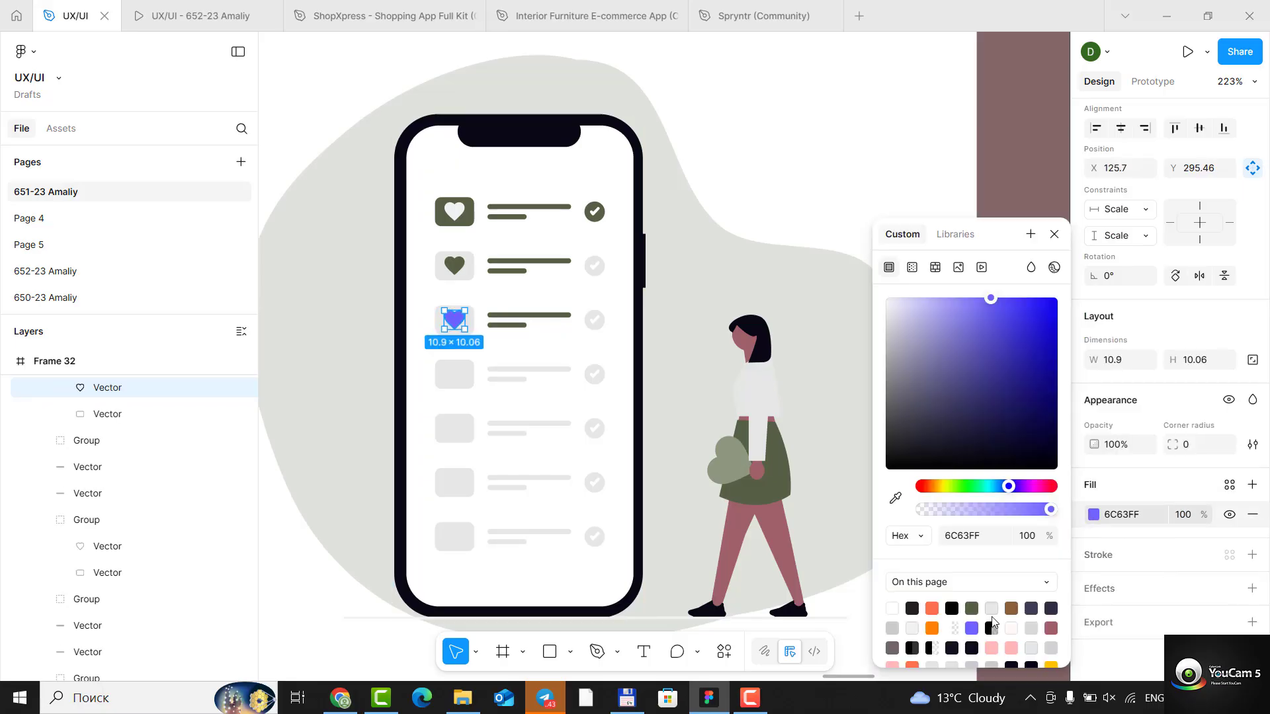
click(973, 606)
click(890, 161)
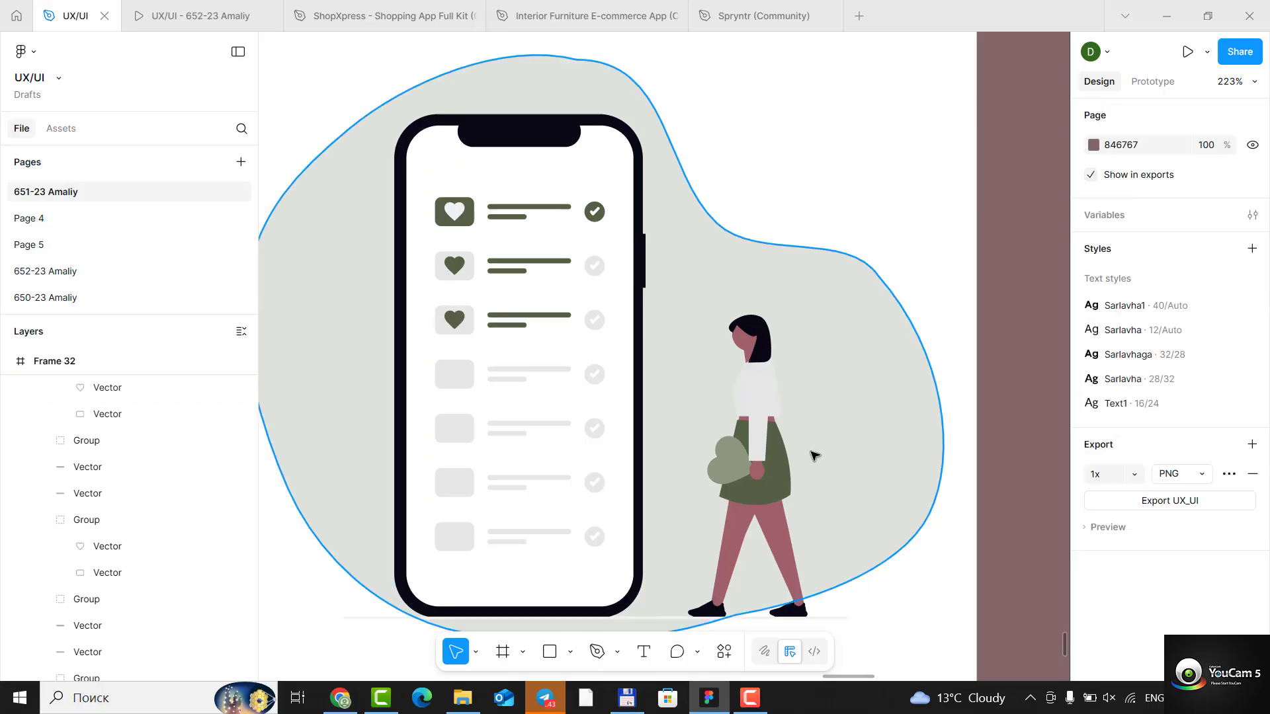
- Edit the path of Frame 32's grey background shape and move its left-edge anchor inward to about X 30.5, Y 261.5
scroll(676, 382, down, 6)
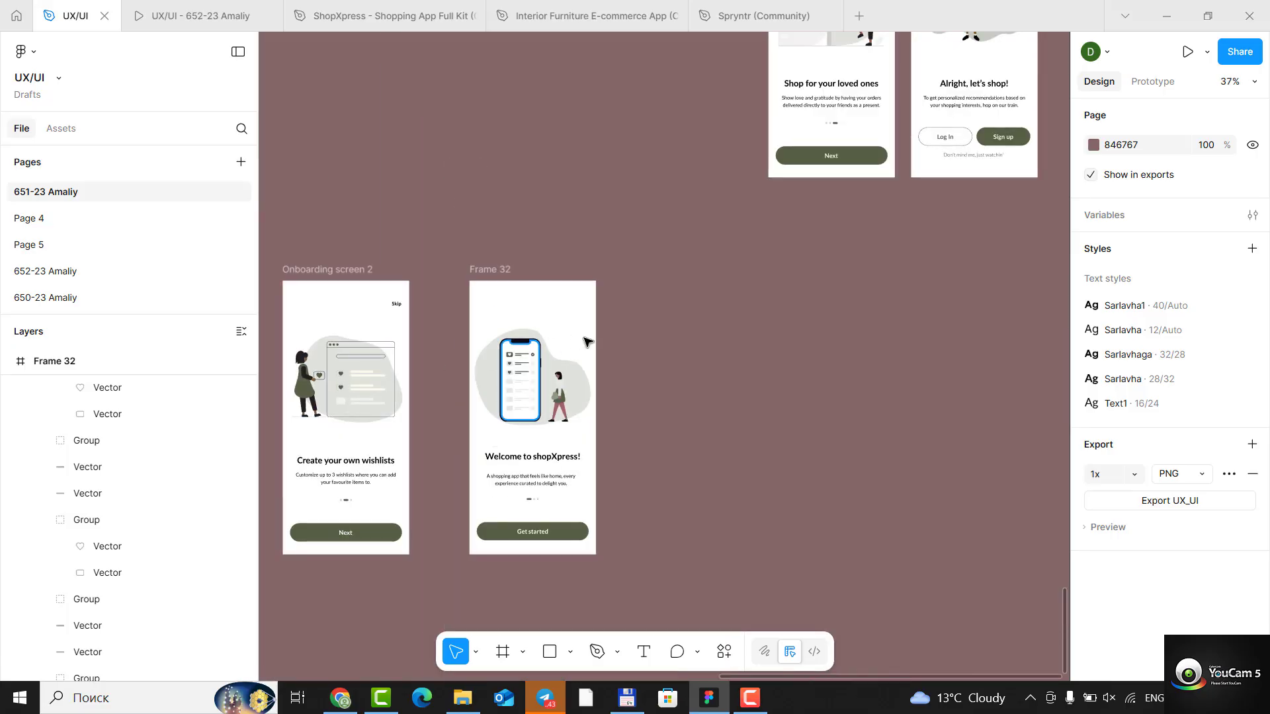
double_click(563, 366)
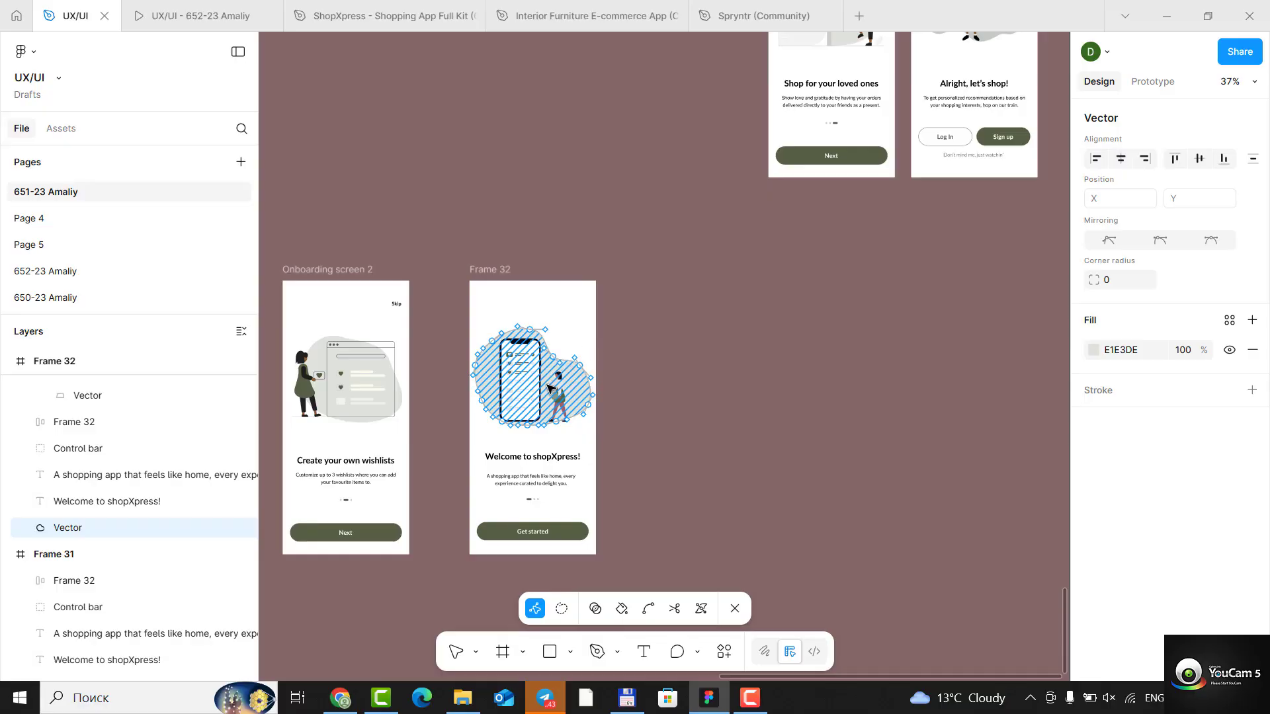
key(ctrl)
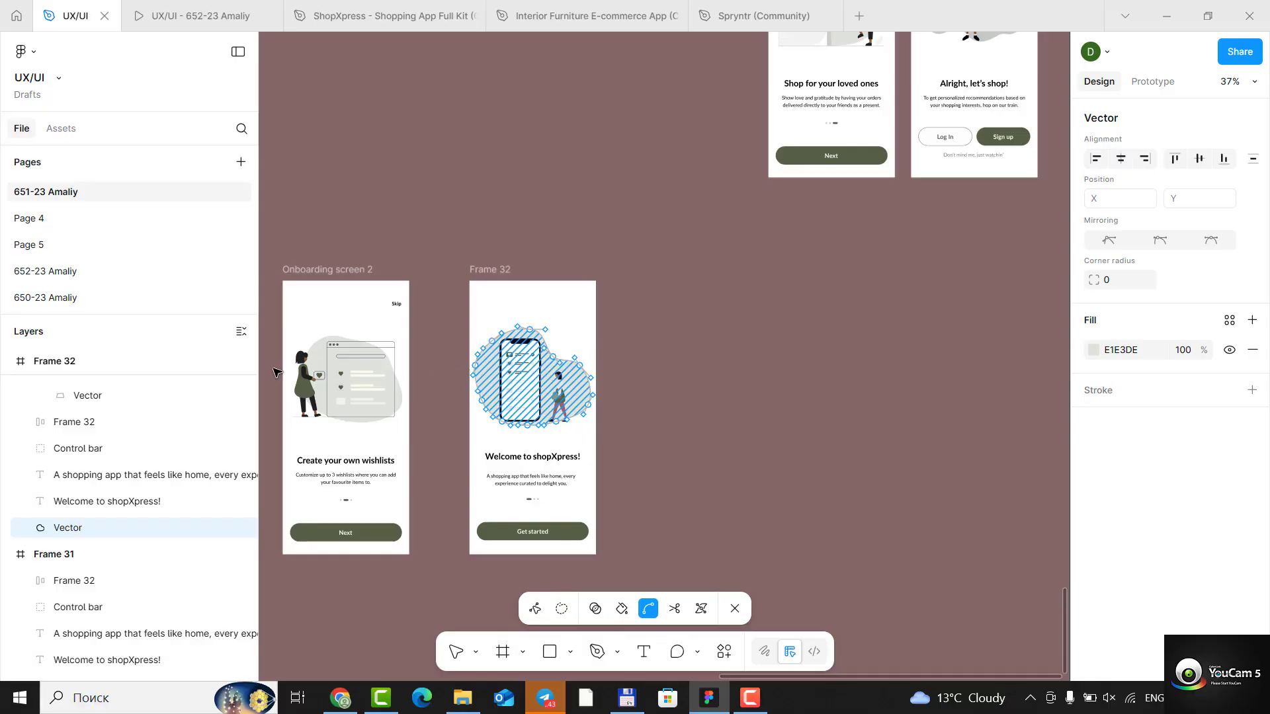
scroll(277, 372, up, 4)
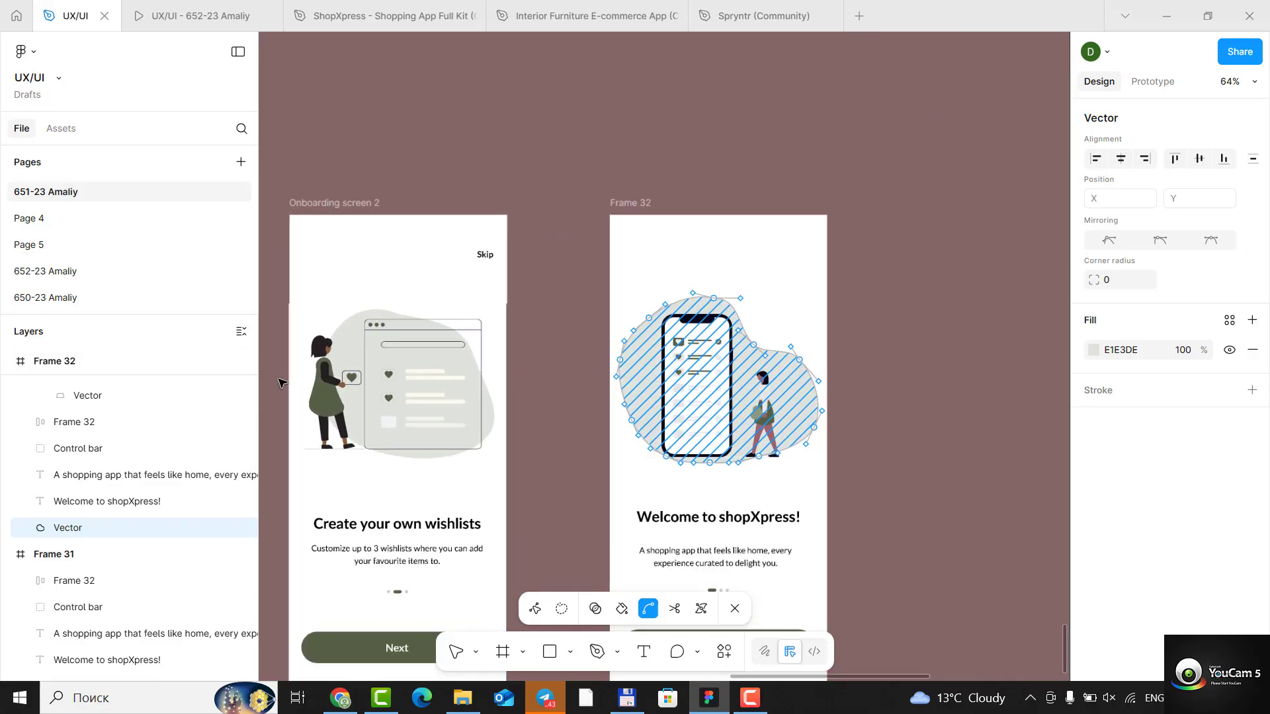
scroll(329, 411, up, 3)
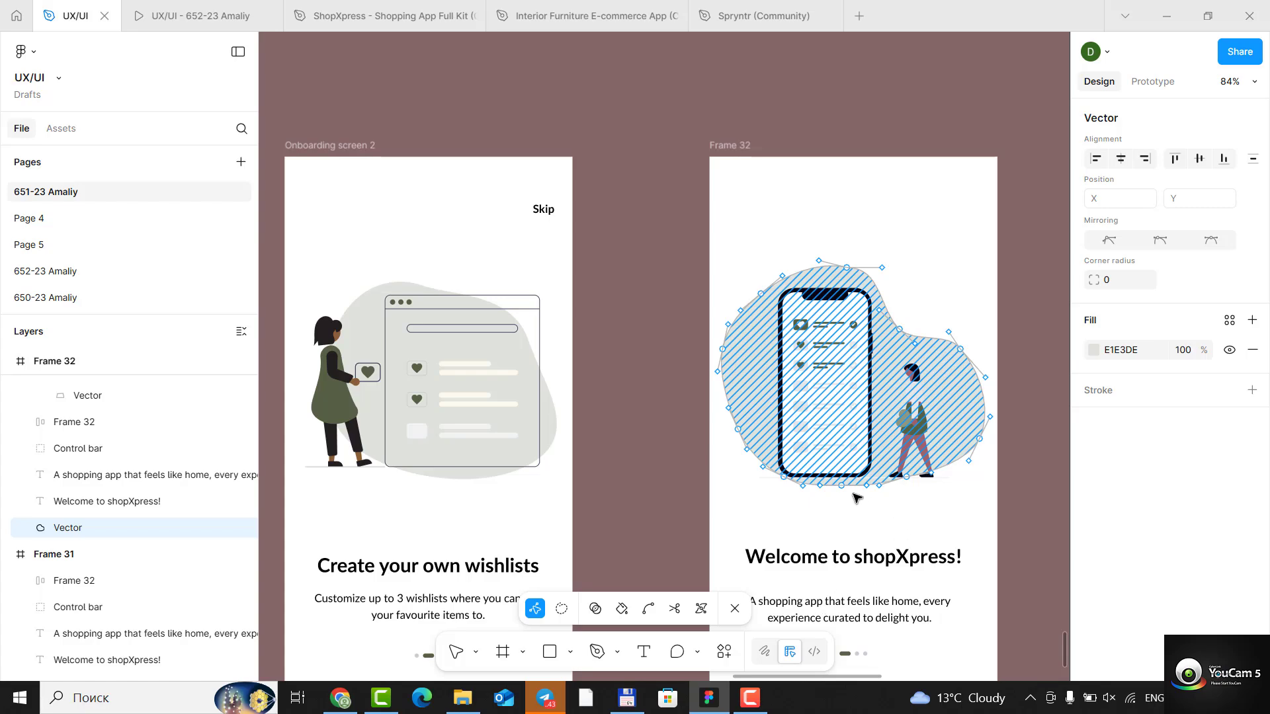
click(746, 429)
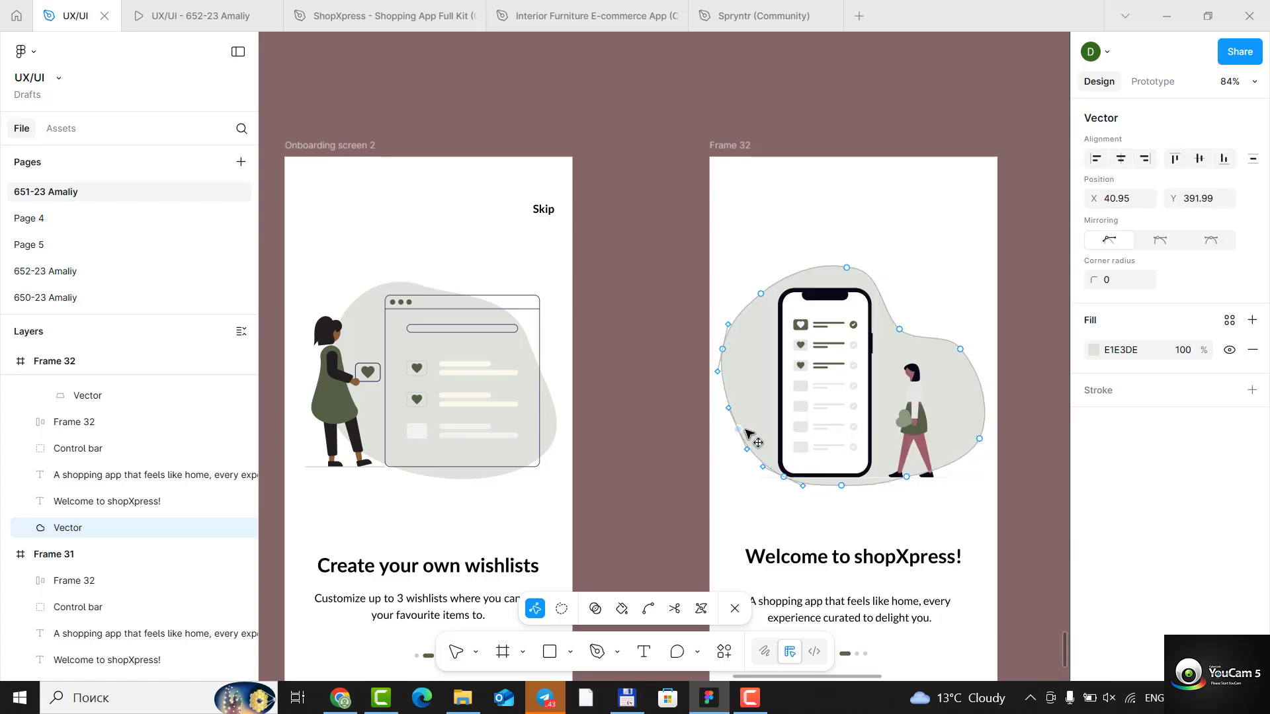
drag(724, 349, 731, 338)
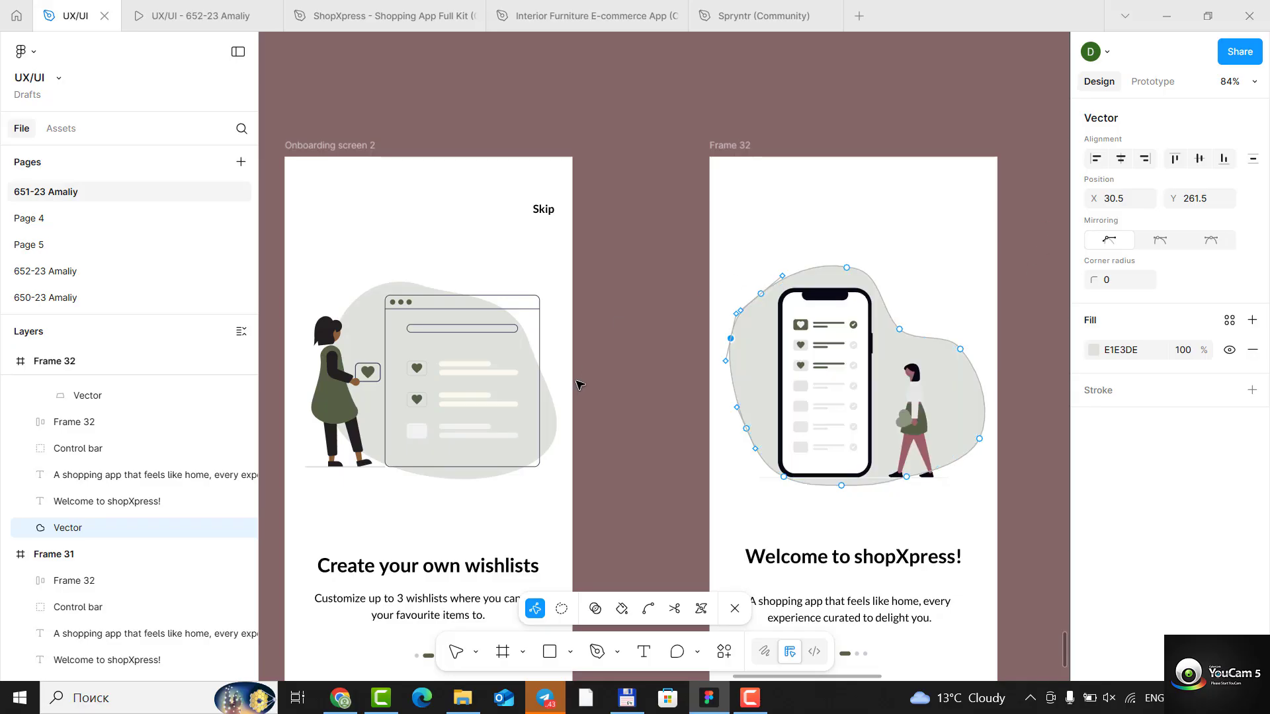
- Move the two anchors along the background shape's upper-right dip outward and adjust the curve handles to fill the dip
drag(899, 328, 911, 305)
mouse_move(961, 349)
mouse_down()
mouse_move(962, 328)
mouse_move(982, 365)
mouse_move(970, 365)
mouse_up()
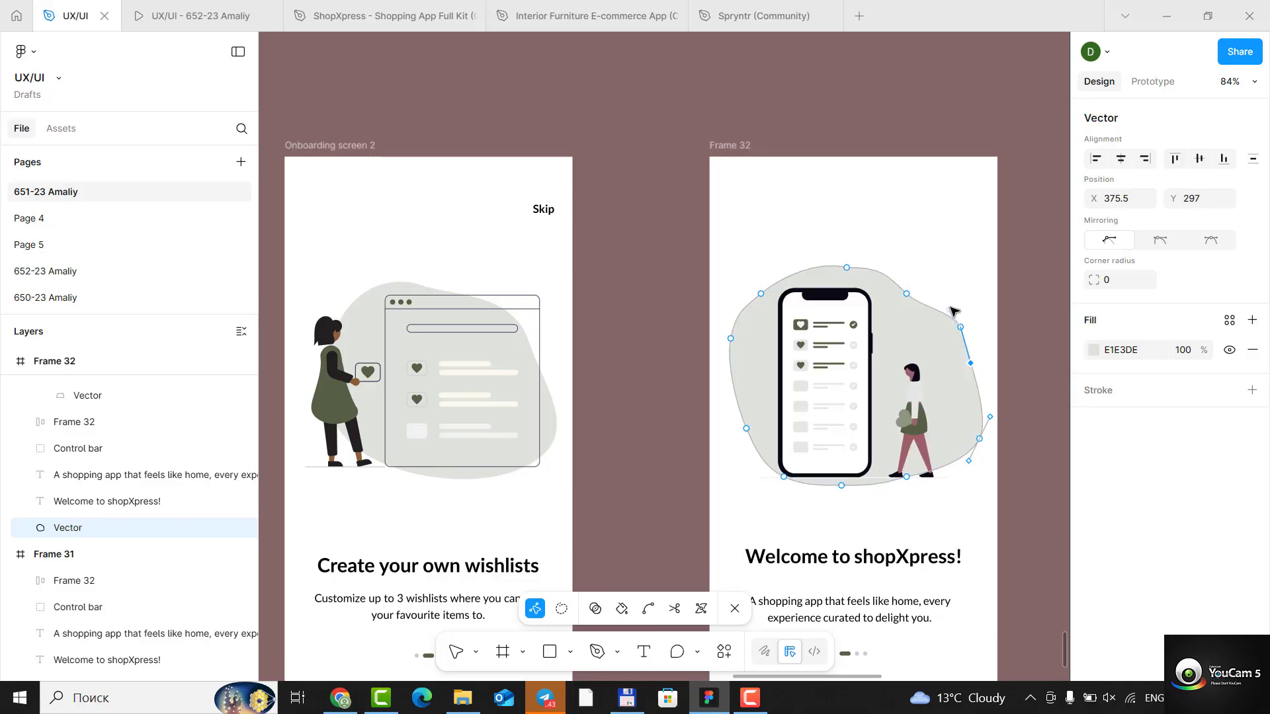
drag(949, 309, 950, 306)
click(947, 437)
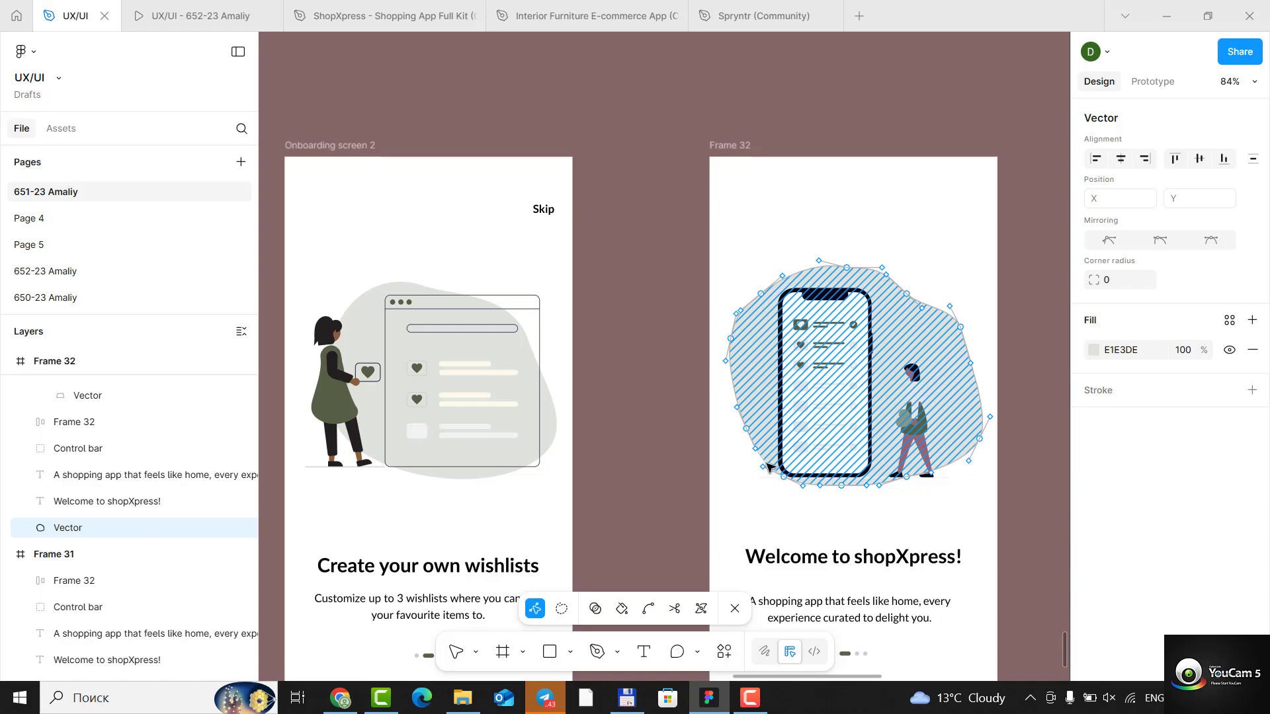
- Adjust the curve handles on the background shape's lower-left edge, then finish path editing and clear the selection
drag(763, 468, 771, 459)
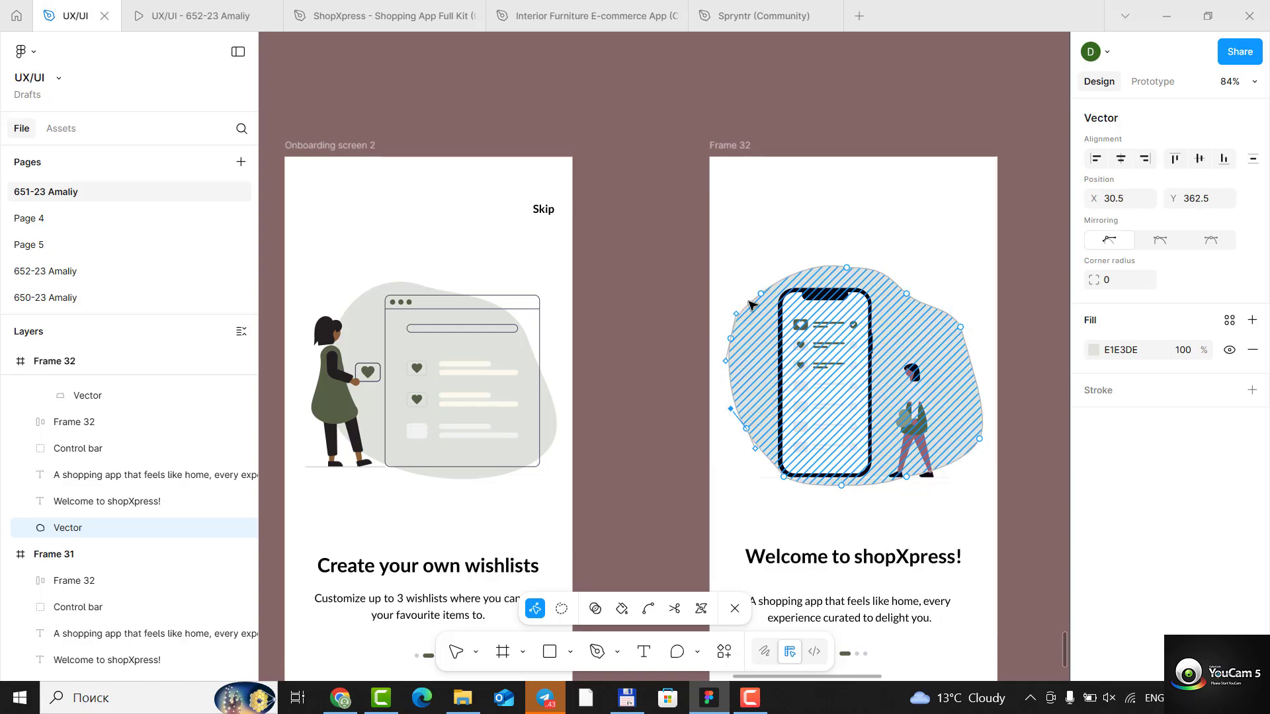
click(750, 235)
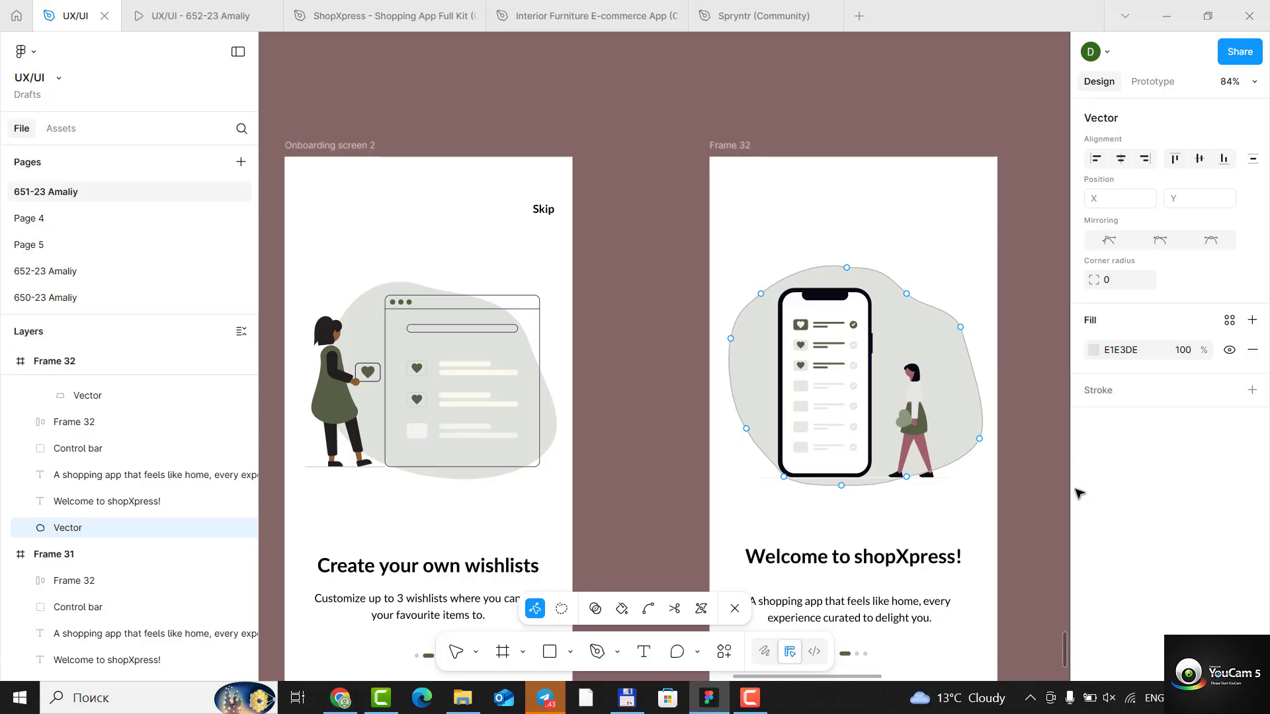
key(Escape)
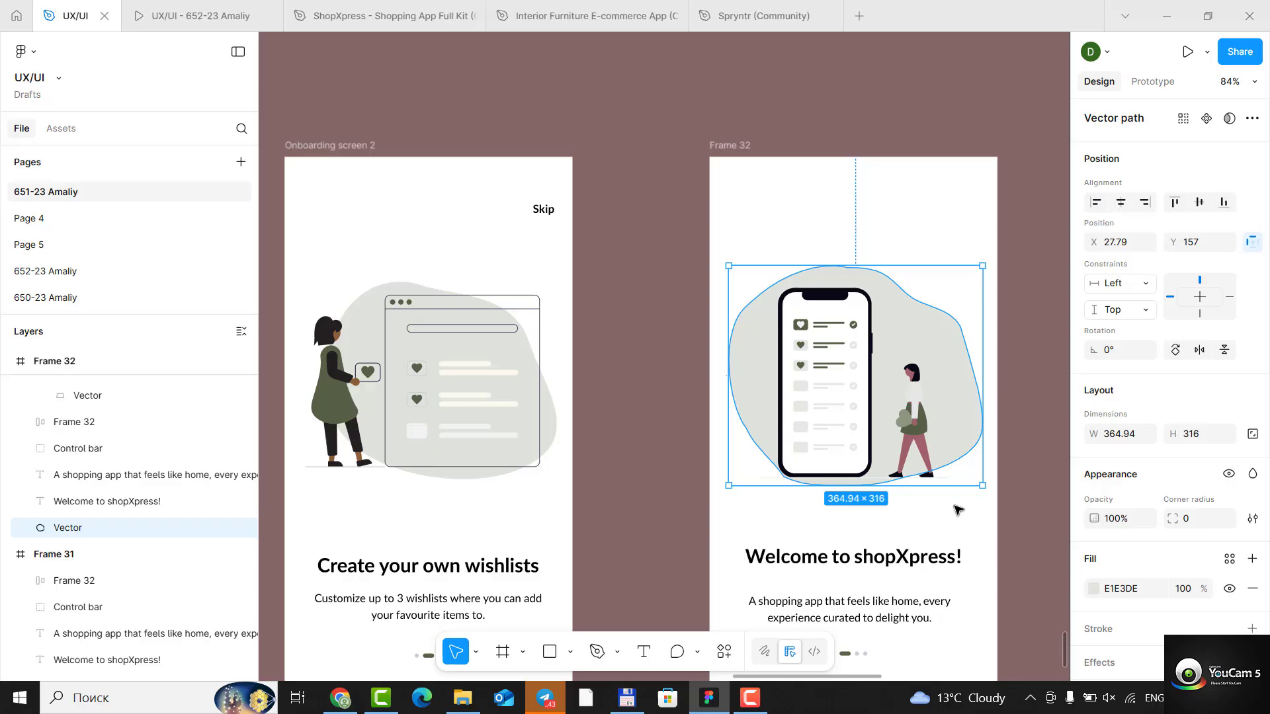
click(1036, 550)
- Replace Frame 32's heading text with "Create your own wishlists"
scroll(883, 559, down, 4)
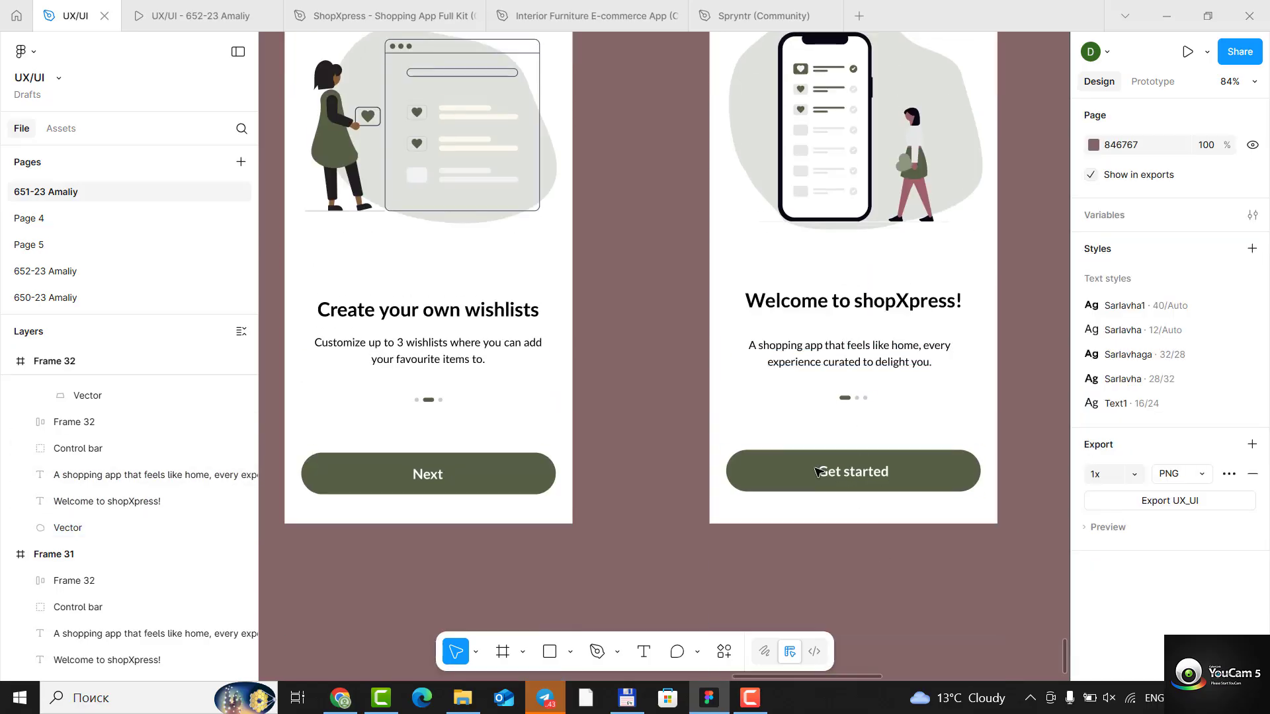
click(812, 305)
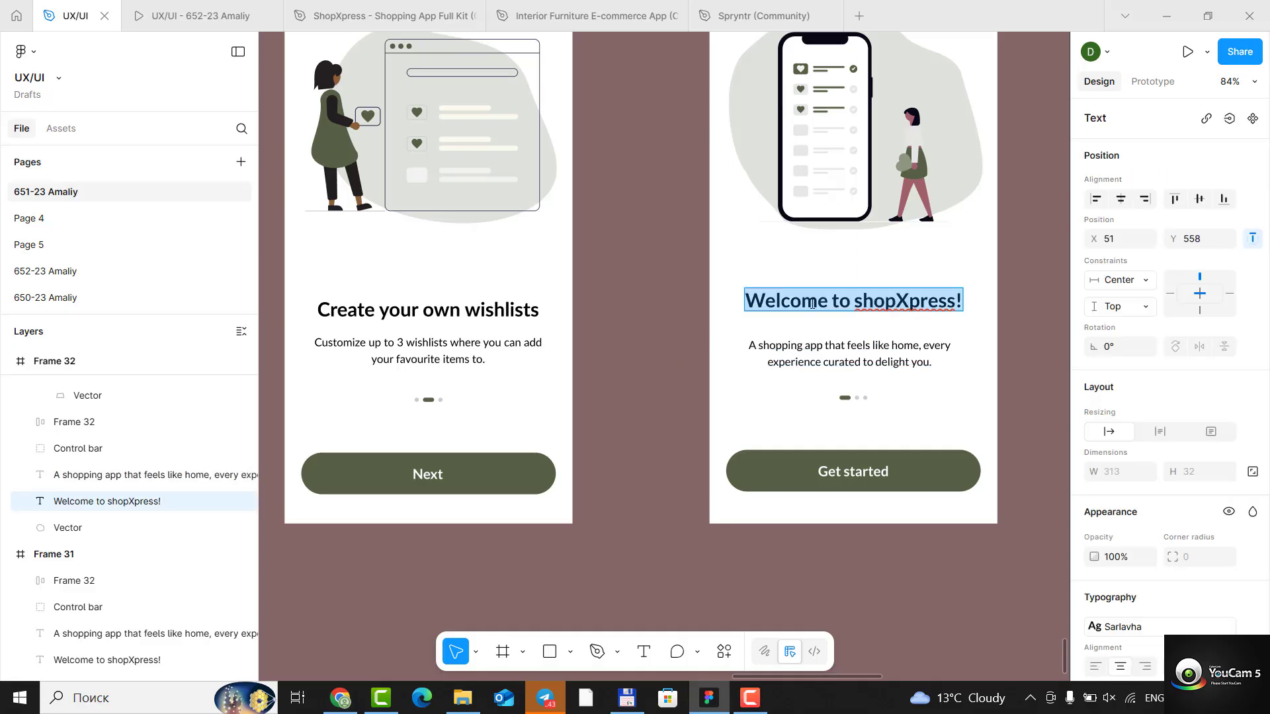
text(Create)
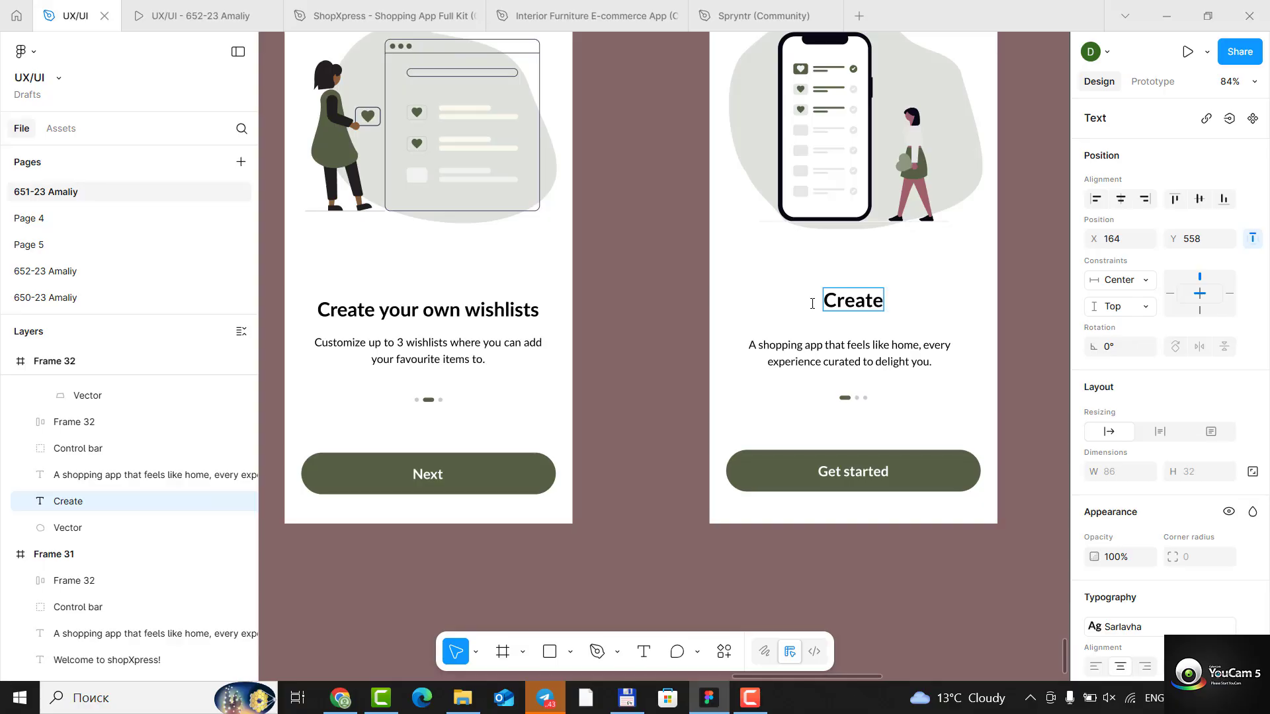
text( you)
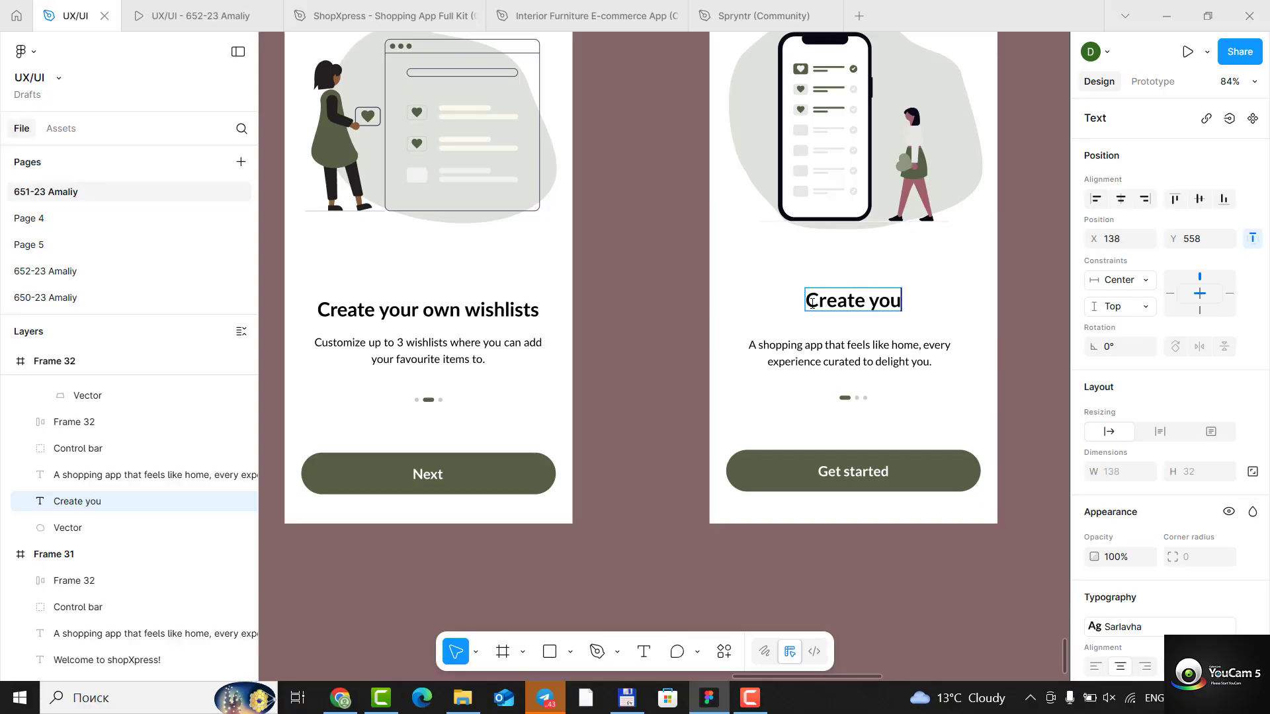
text(r own)
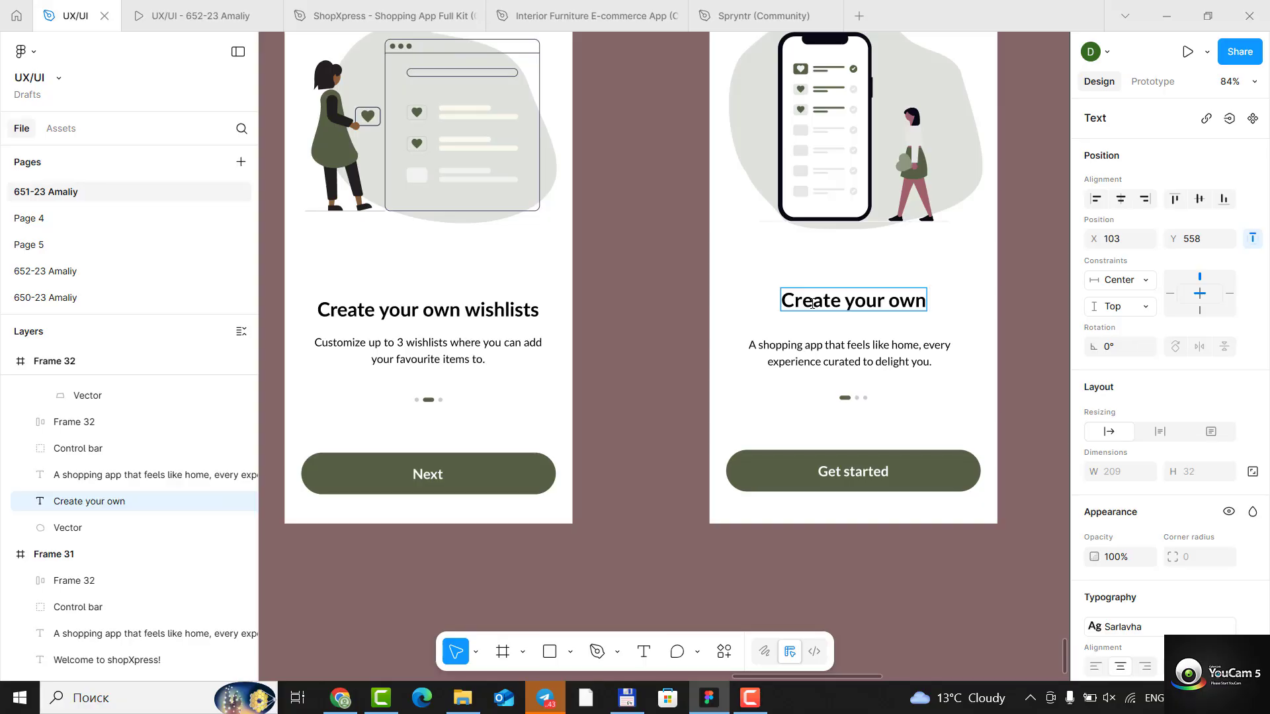
text( wish)
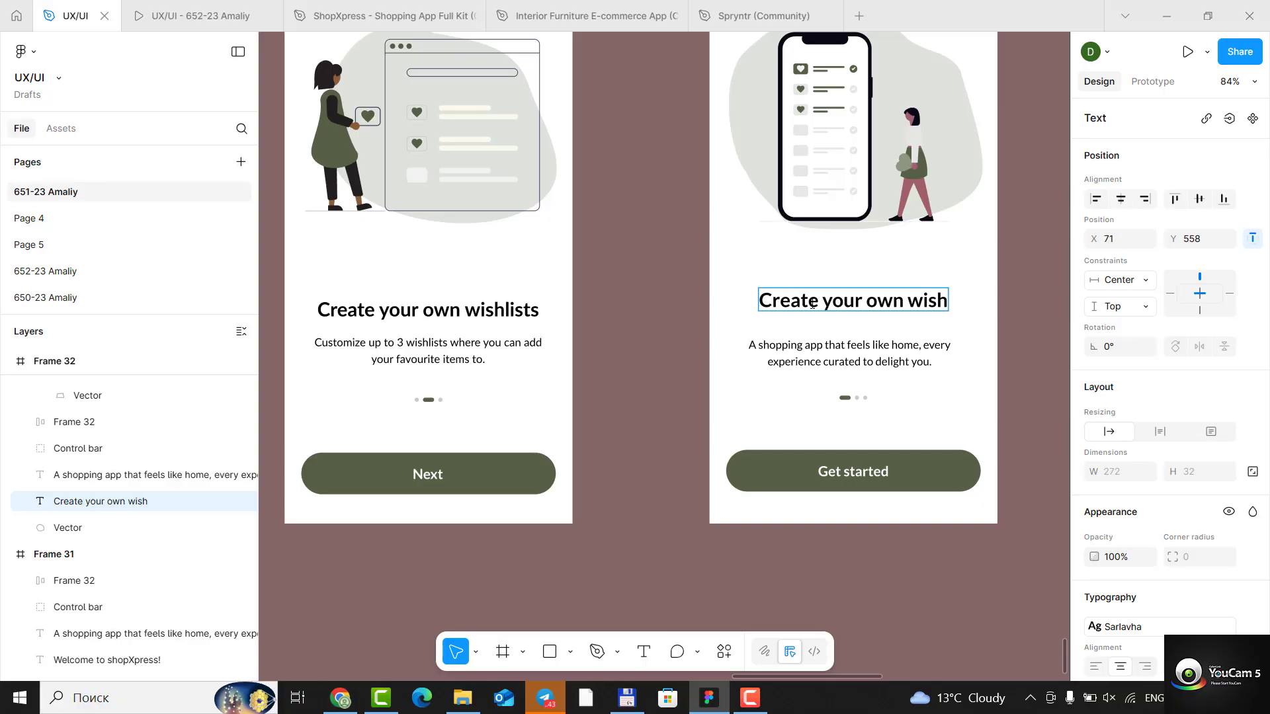
text(lists)
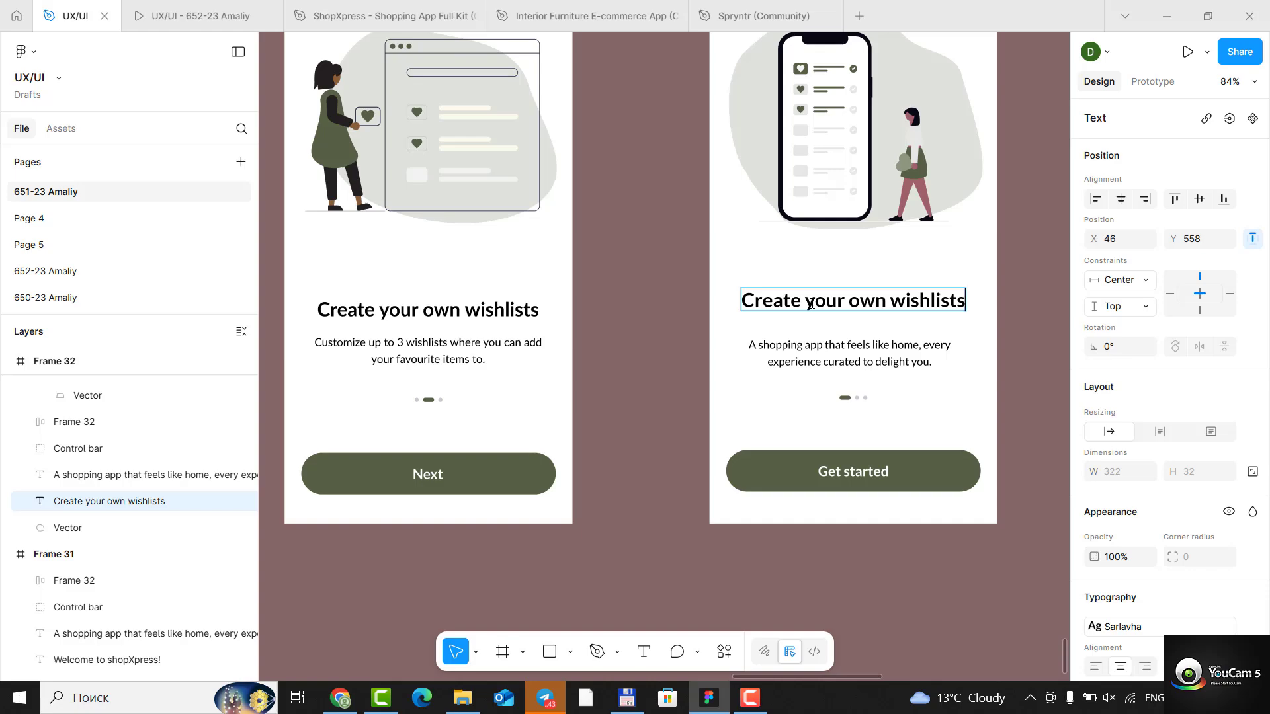
- Replace the description below the heading with "Customize up to 3 wishlists where you can add" and "your favourite items to." on a second line
double_click(777, 358)
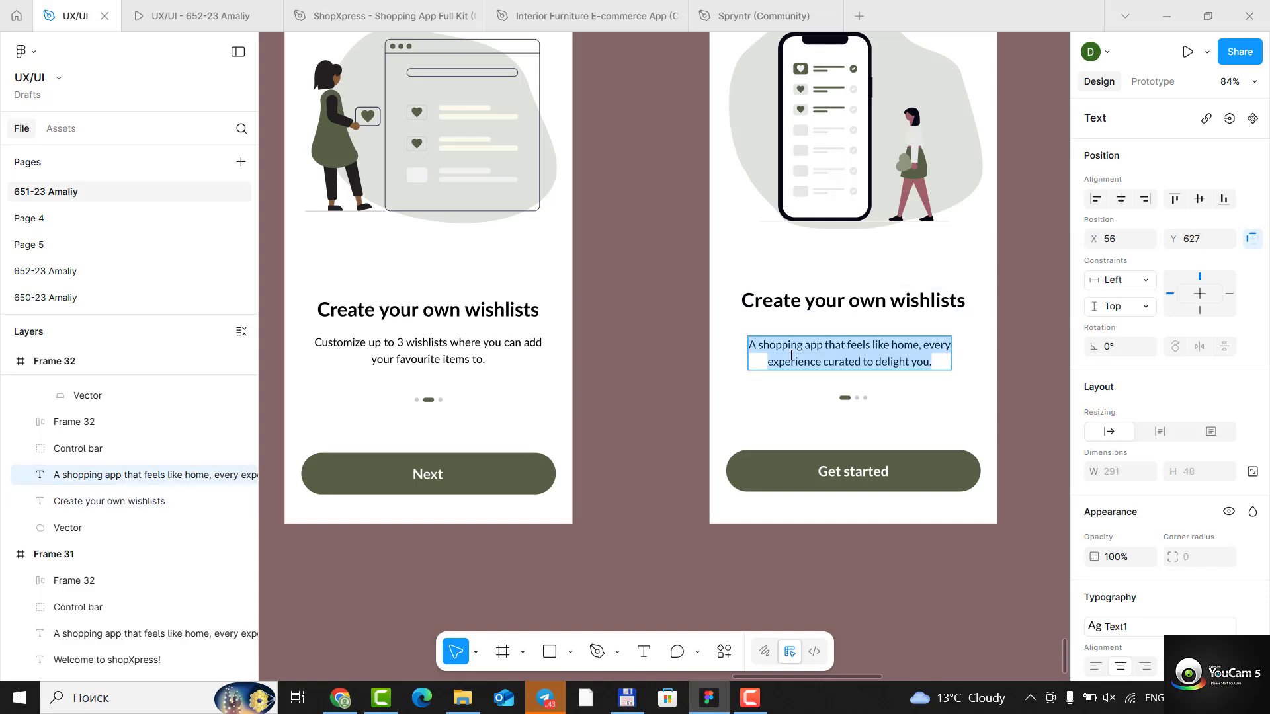
text(Cu)
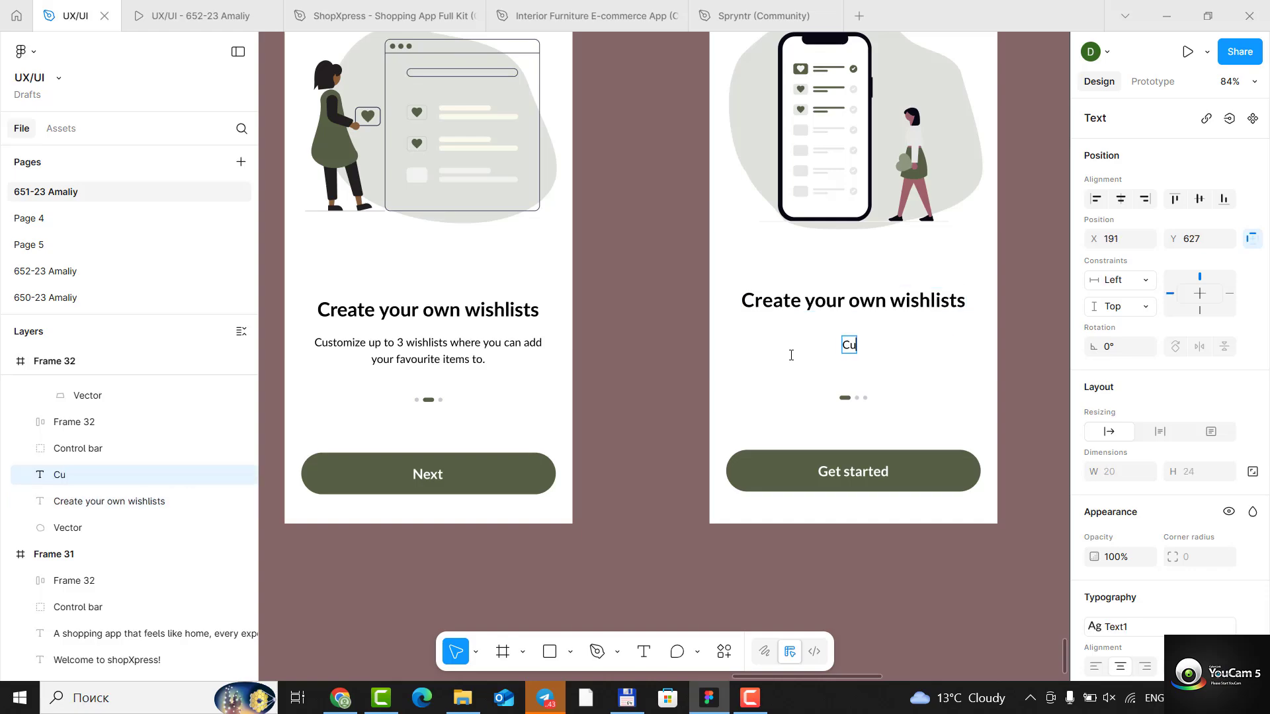
text(stomiz)
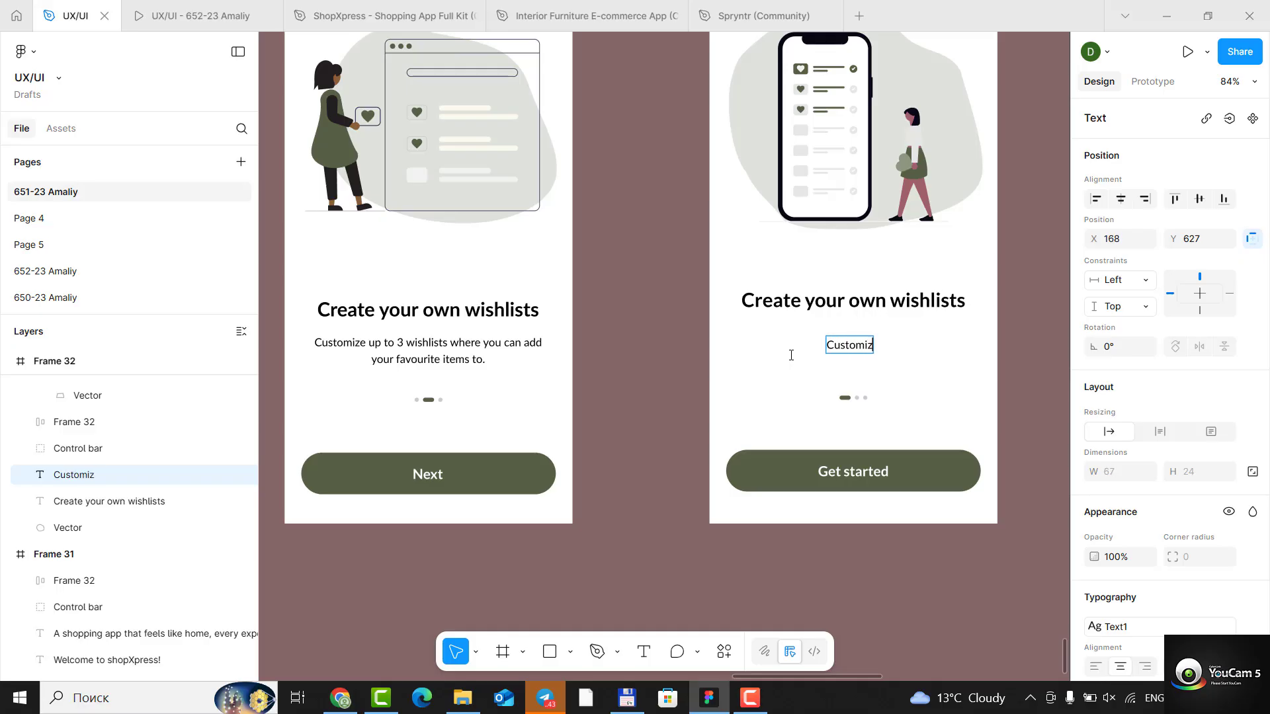
text(e up to)
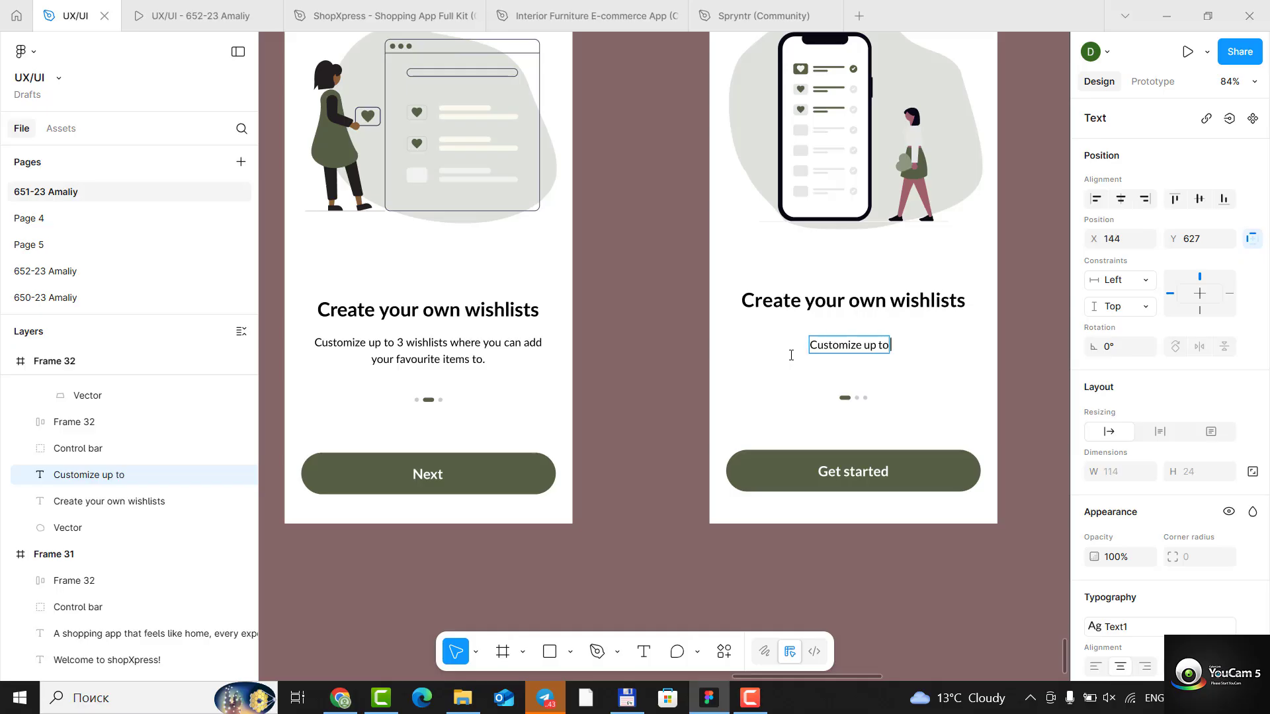
text( 3 wissh)
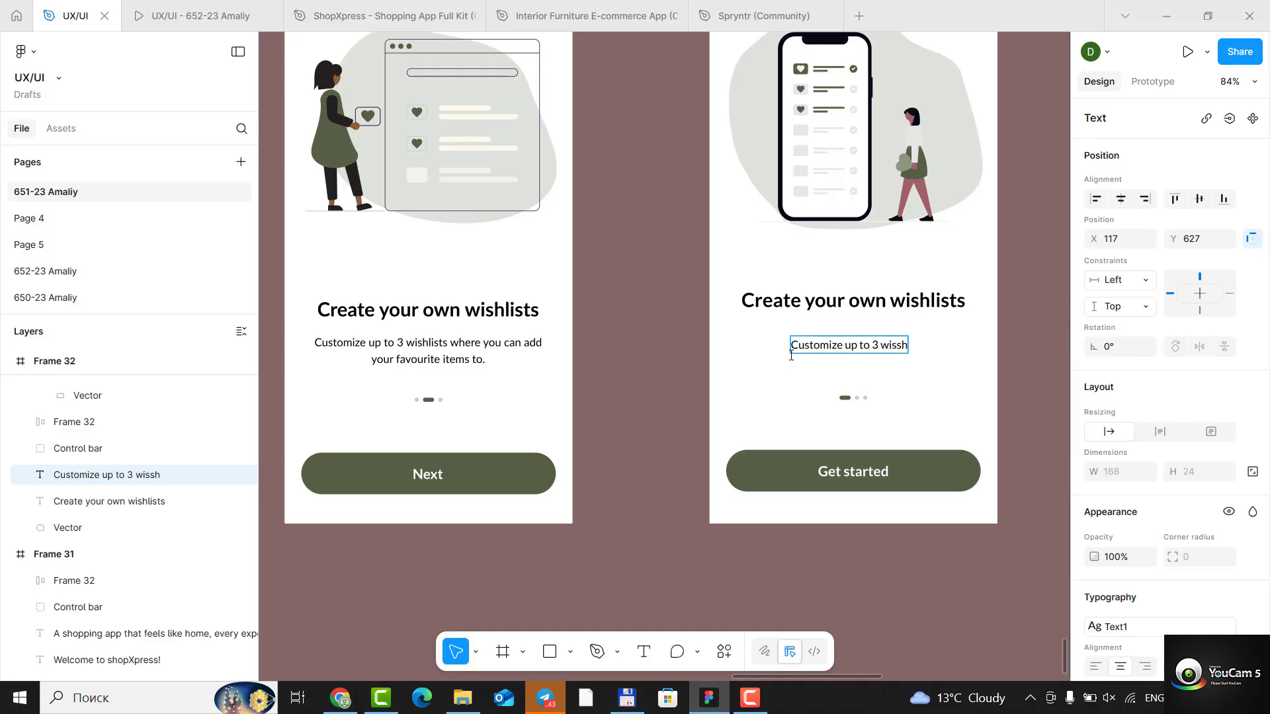
key(BackSpace)
key(BackSpace)
text(h)
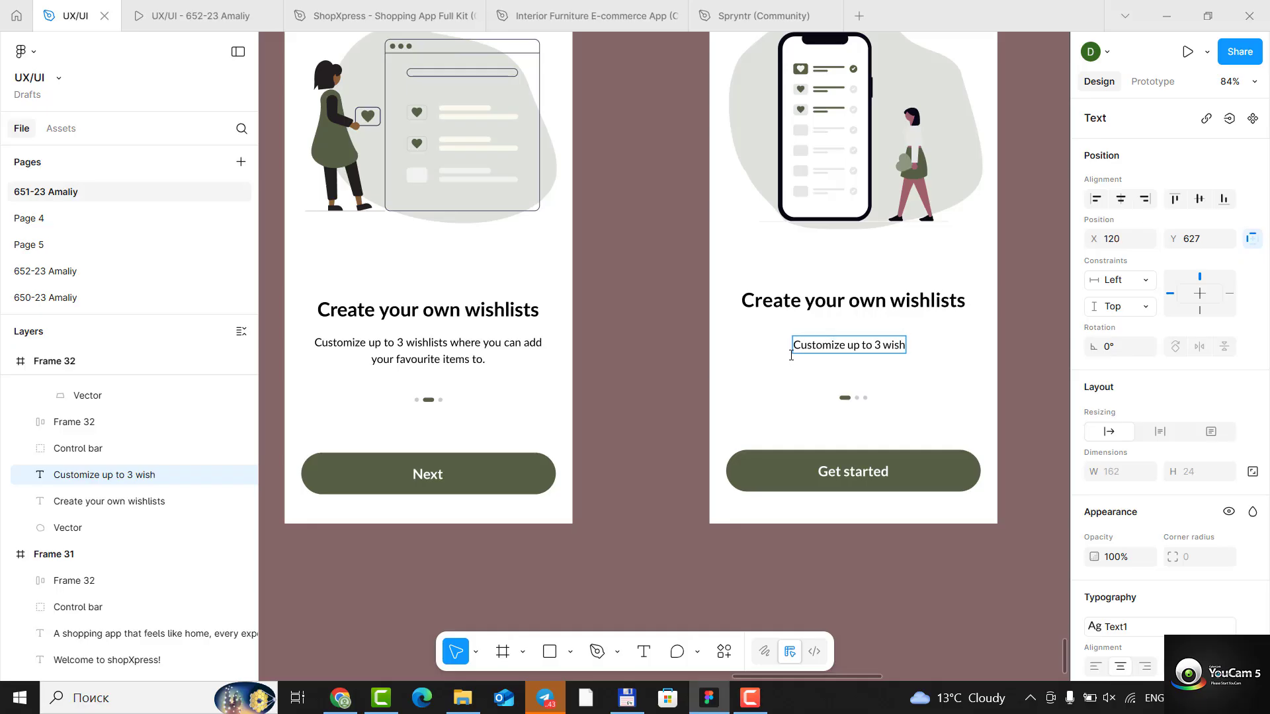
text(lists)
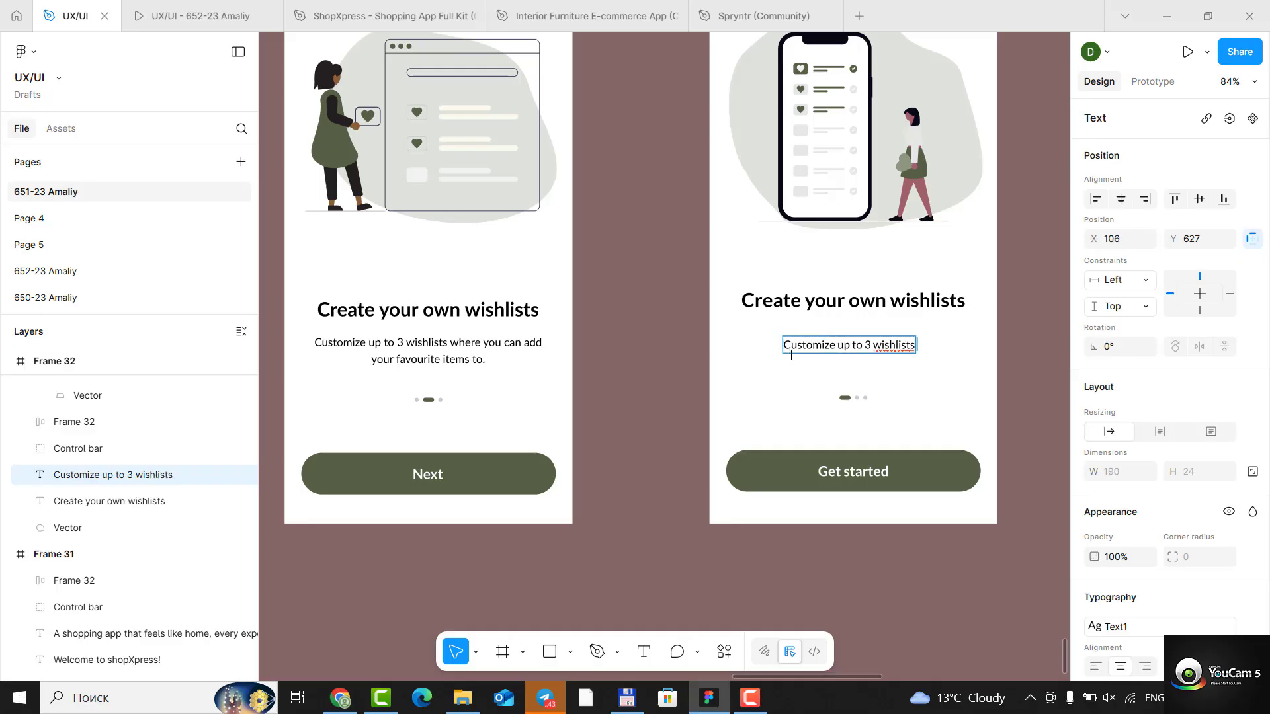
text( wh)
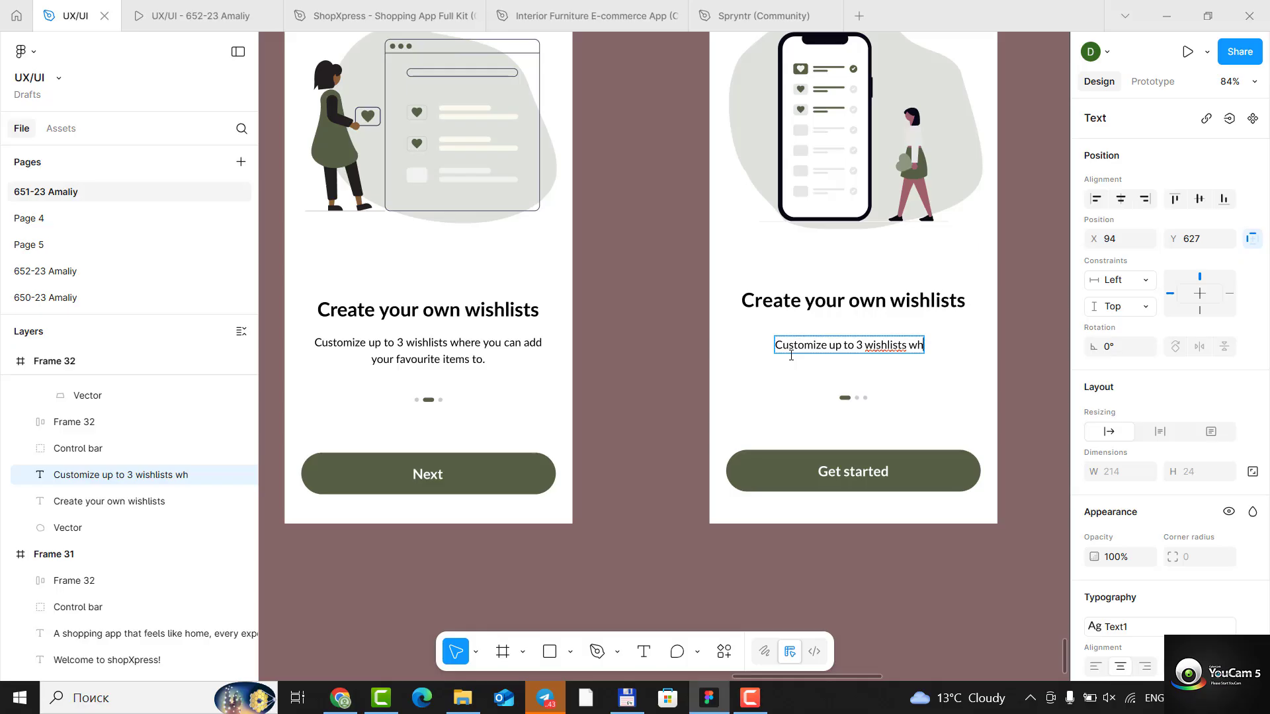
text(ere y)
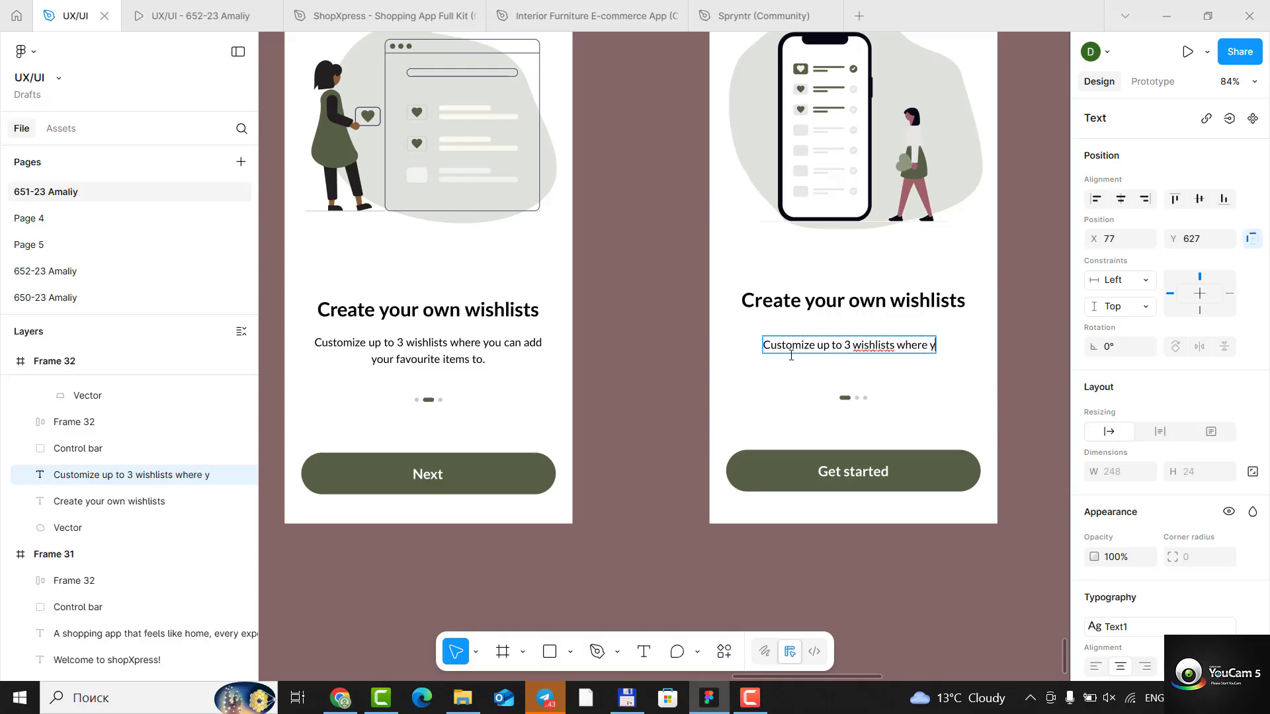
text(ou can add)
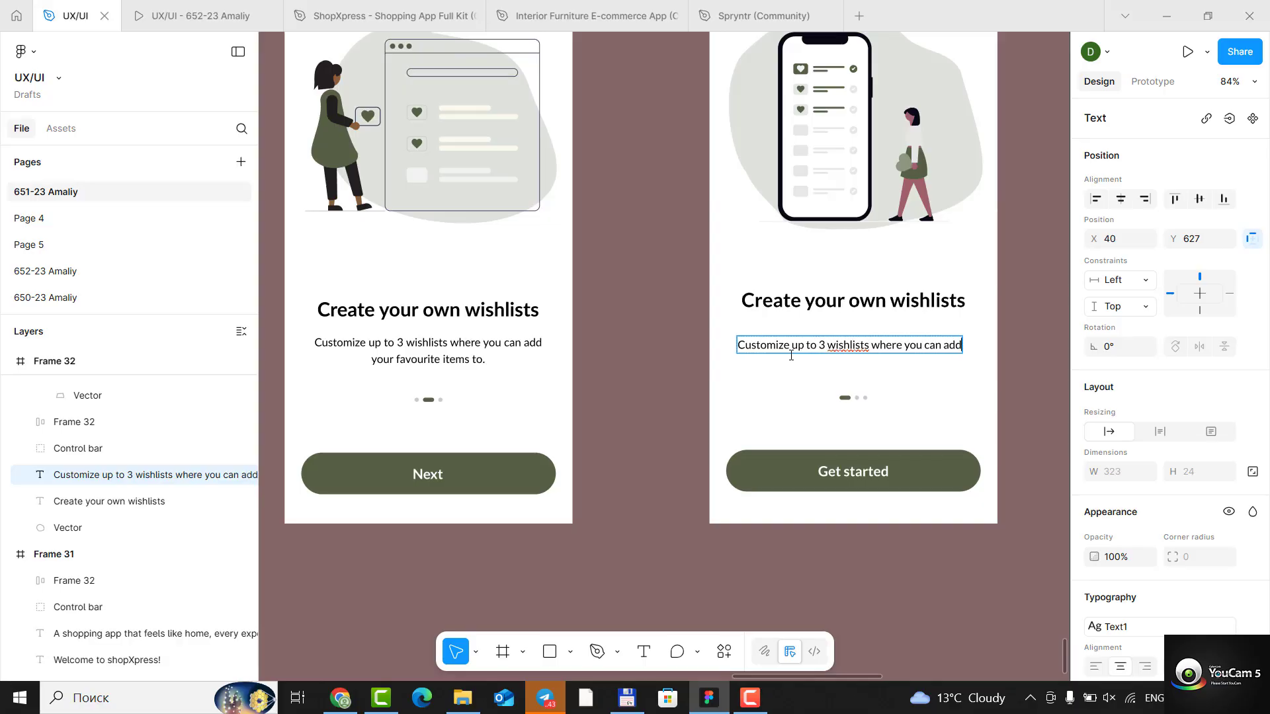
key(Return)
text(your)
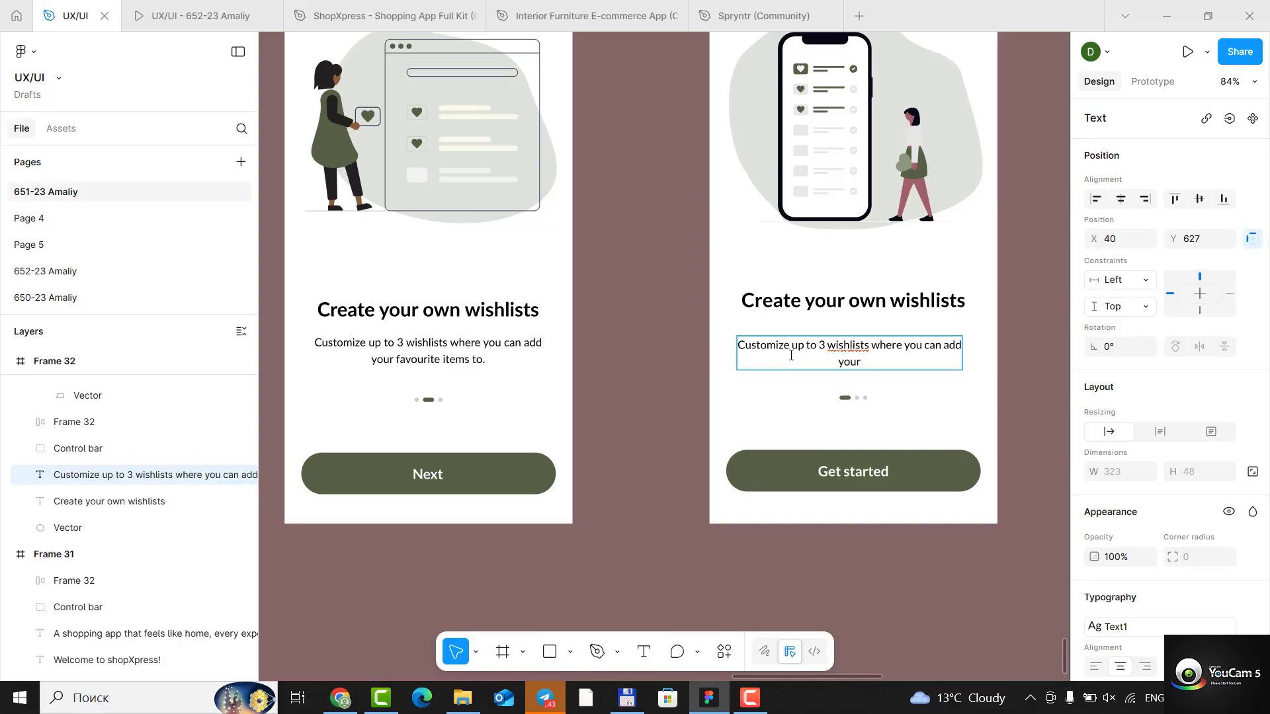
text( favourite items to.)
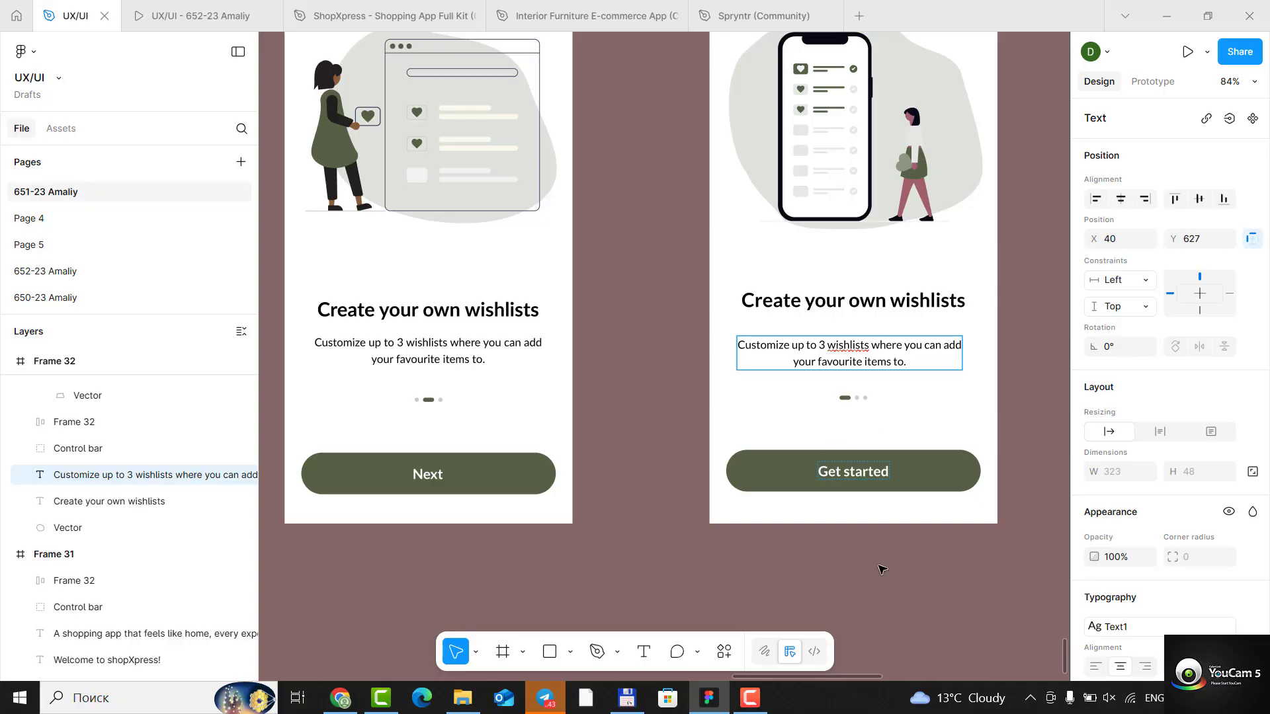
- Change the label of Frame 32's olive button to "Next" and finish the text edit
double_click(889, 480)
double_click(867, 473)
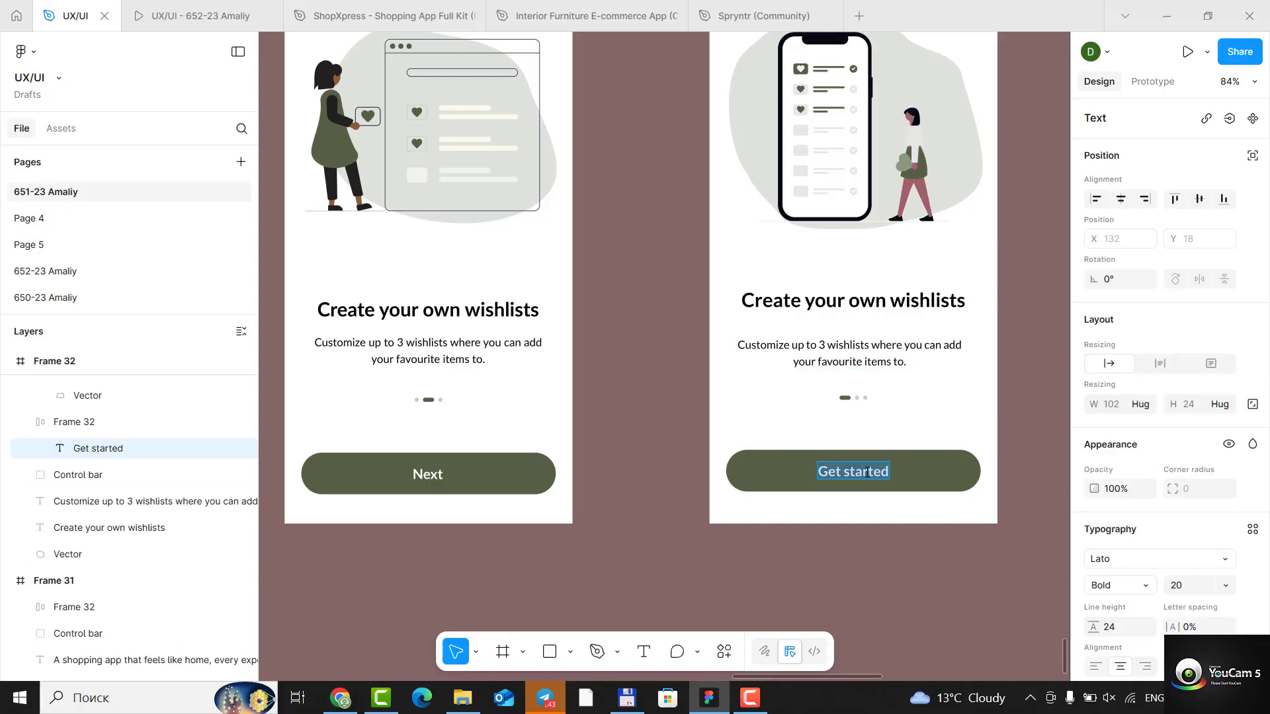
text(Next)
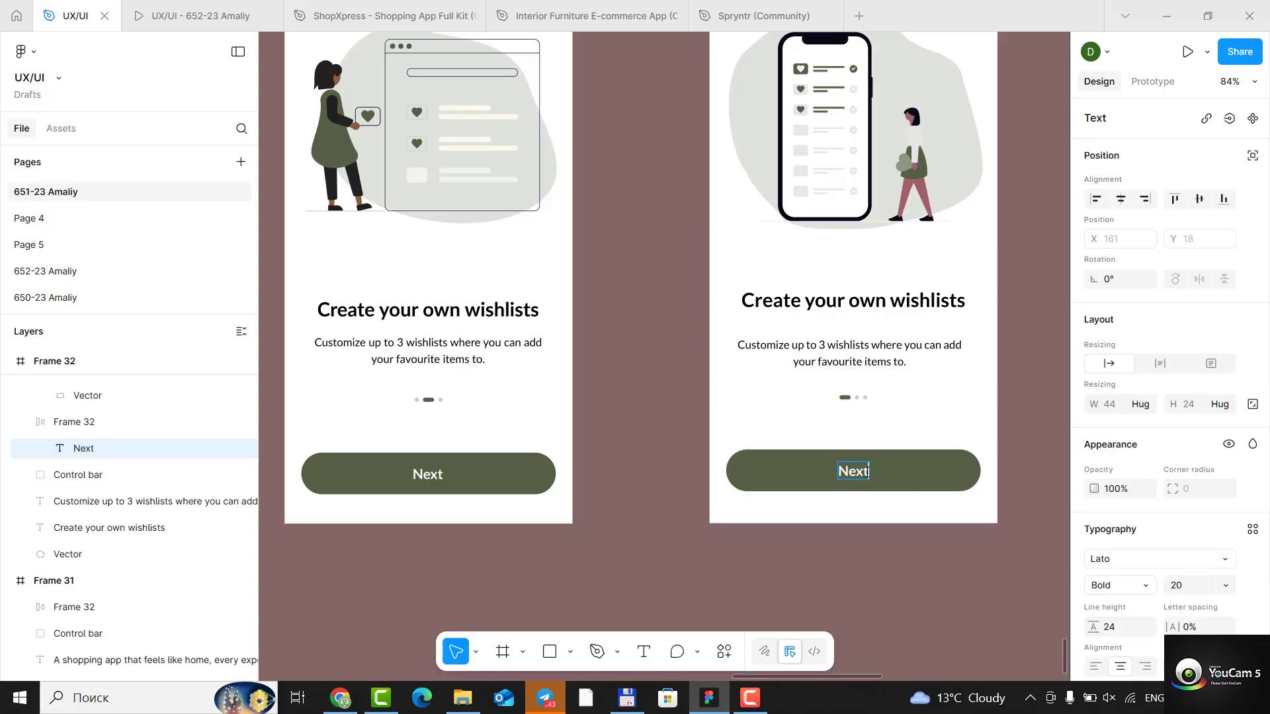
key(Escape)
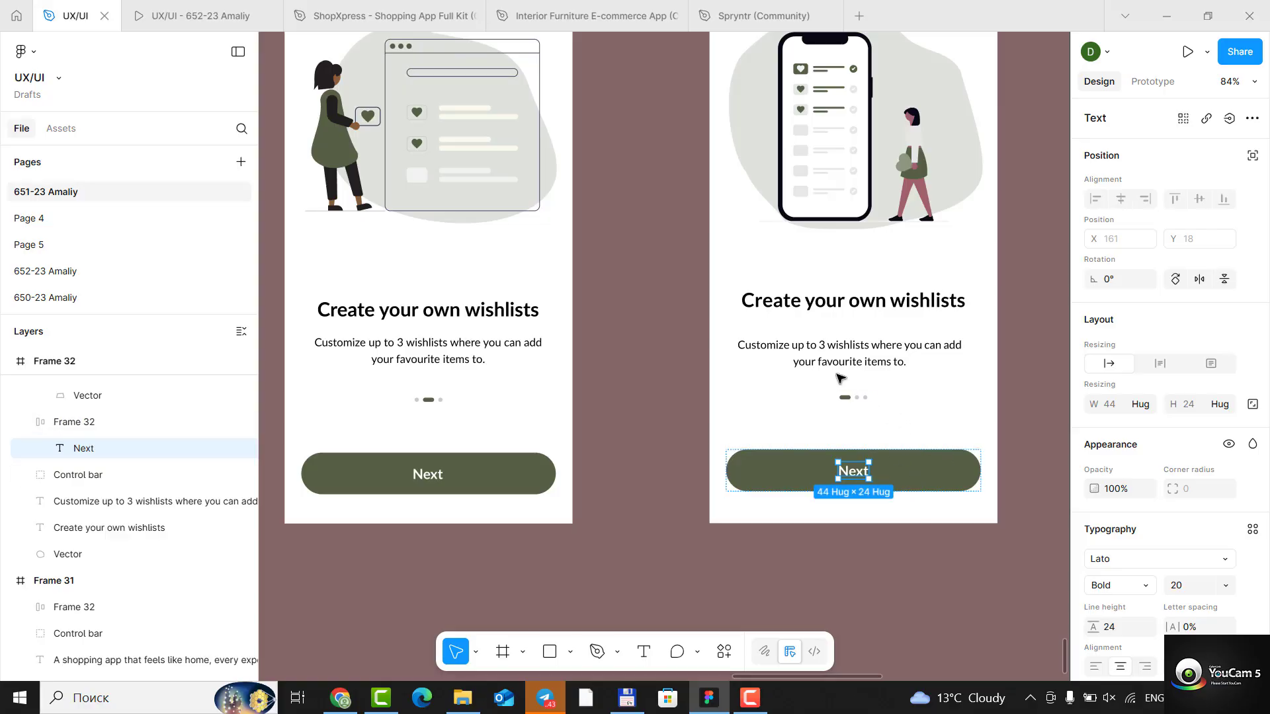
scroll(873, 403, up, 5)
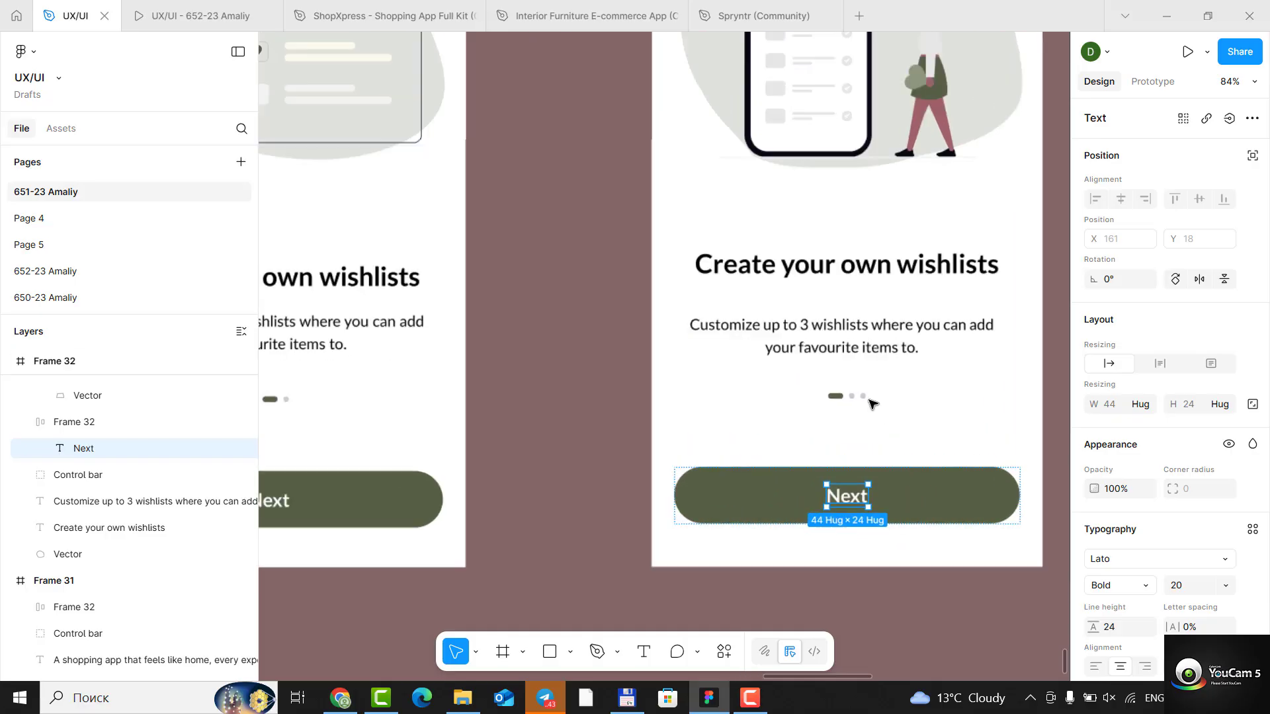
- Rearrange Frame 32's page indicator so the olive pill sits in the middle with one grey dot on each side
scroll(972, 377, up, 4)
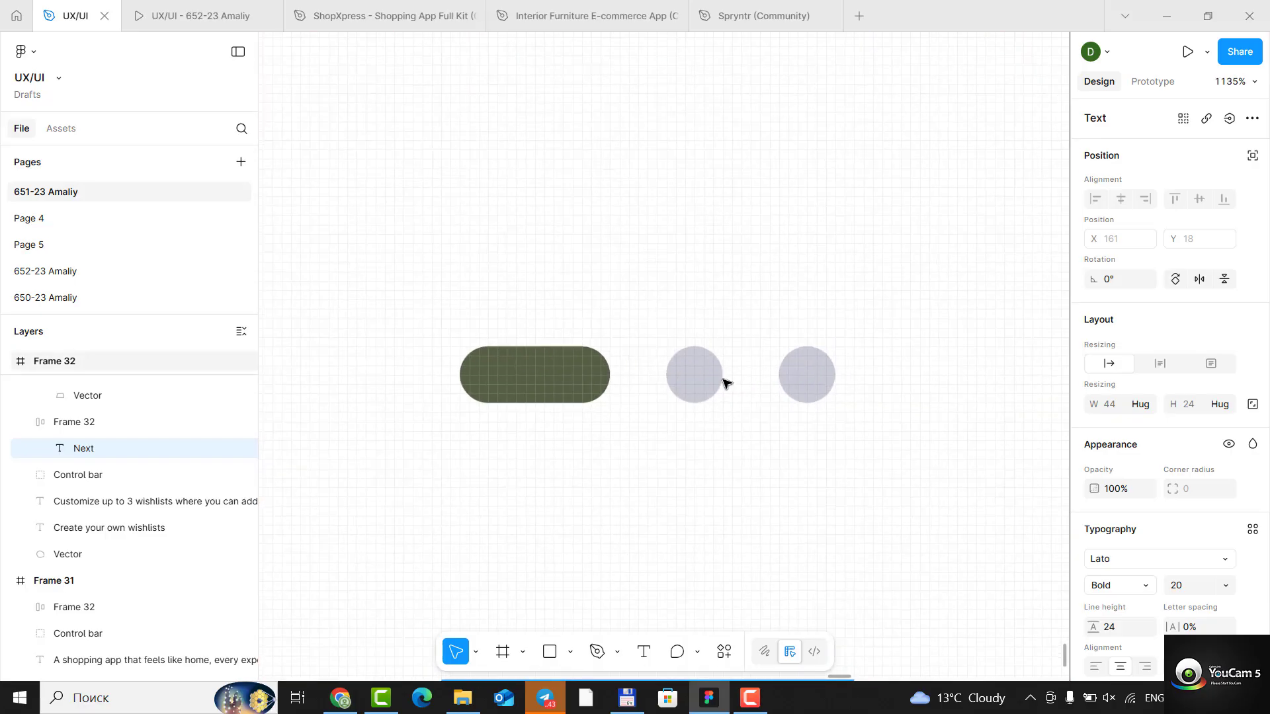
click(704, 386)
click(575, 377)
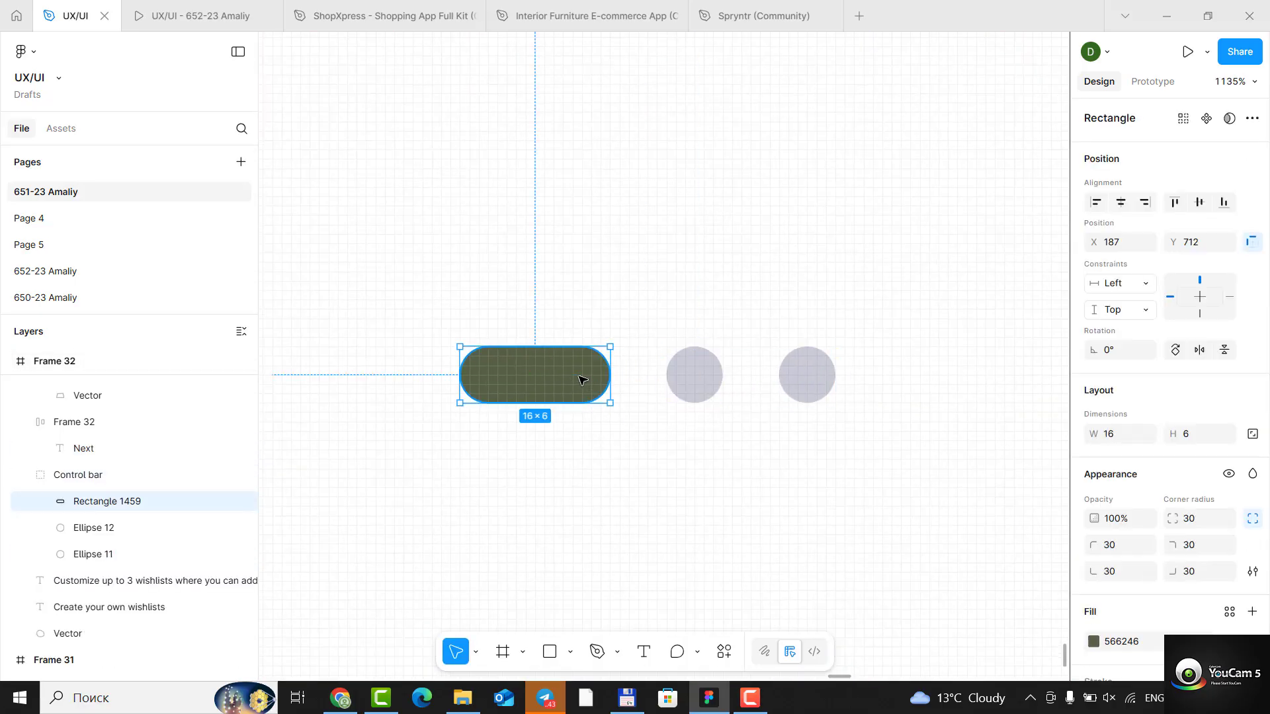
click(696, 381)
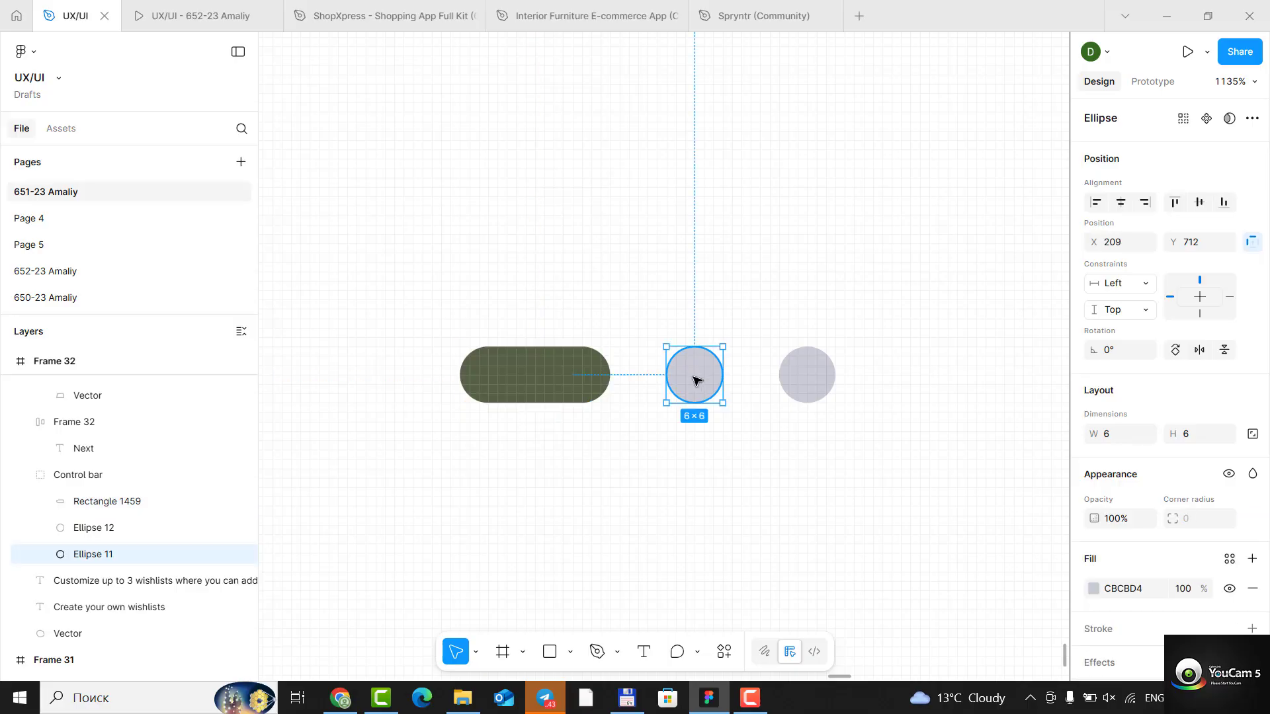
drag(696, 381, 405, 382)
drag(555, 388, 694, 389)
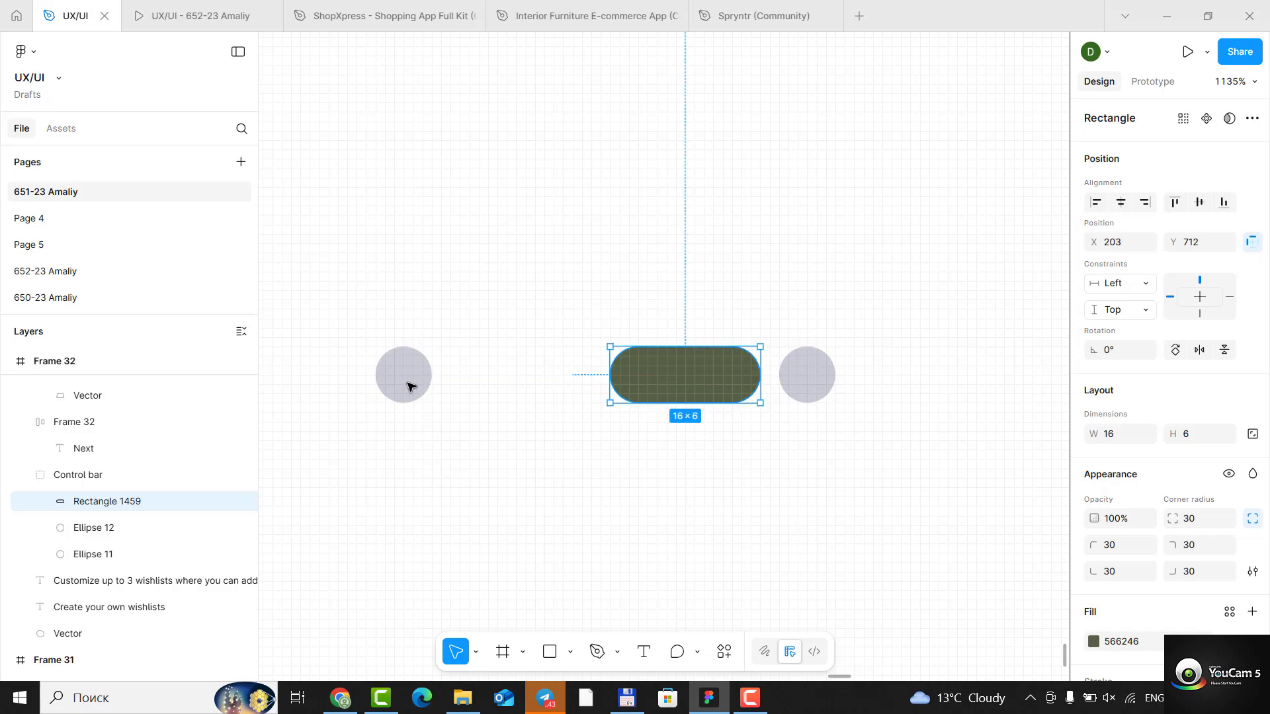
click(420, 381)
drag(417, 377, 566, 377)
click(711, 476)
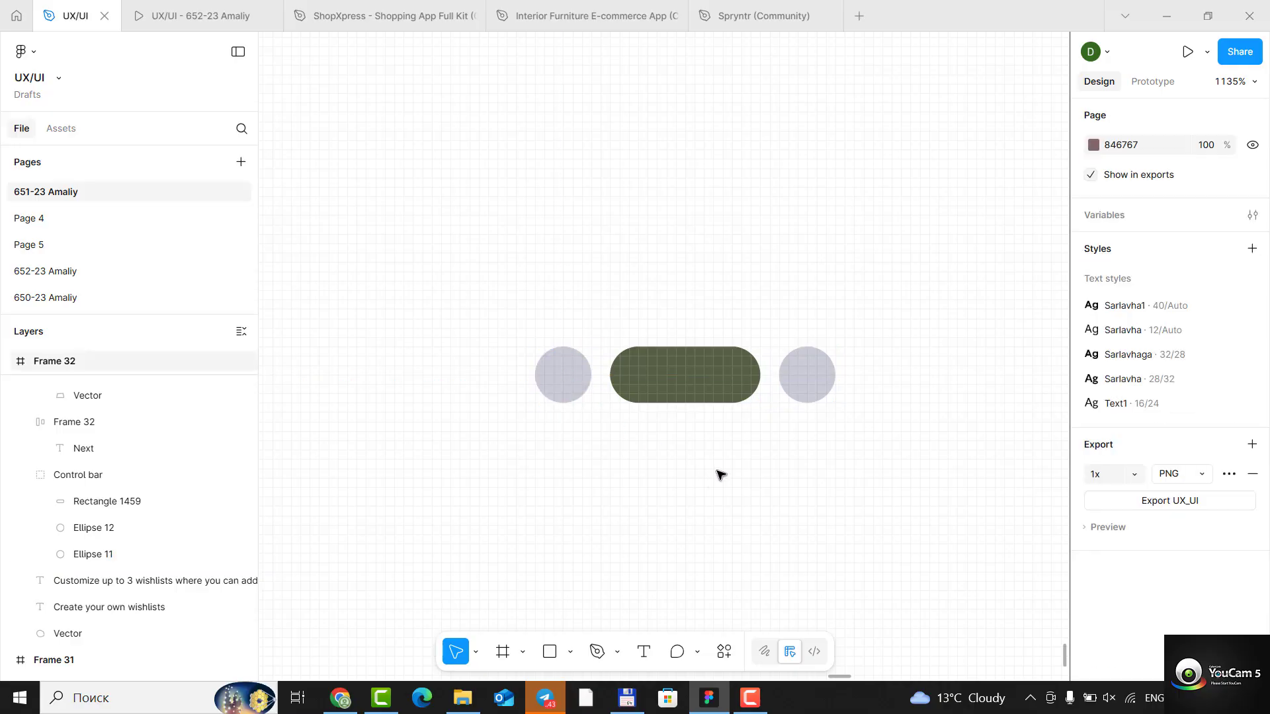
scroll(717, 472, down, 5)
scroll(716, 472, down, 6)
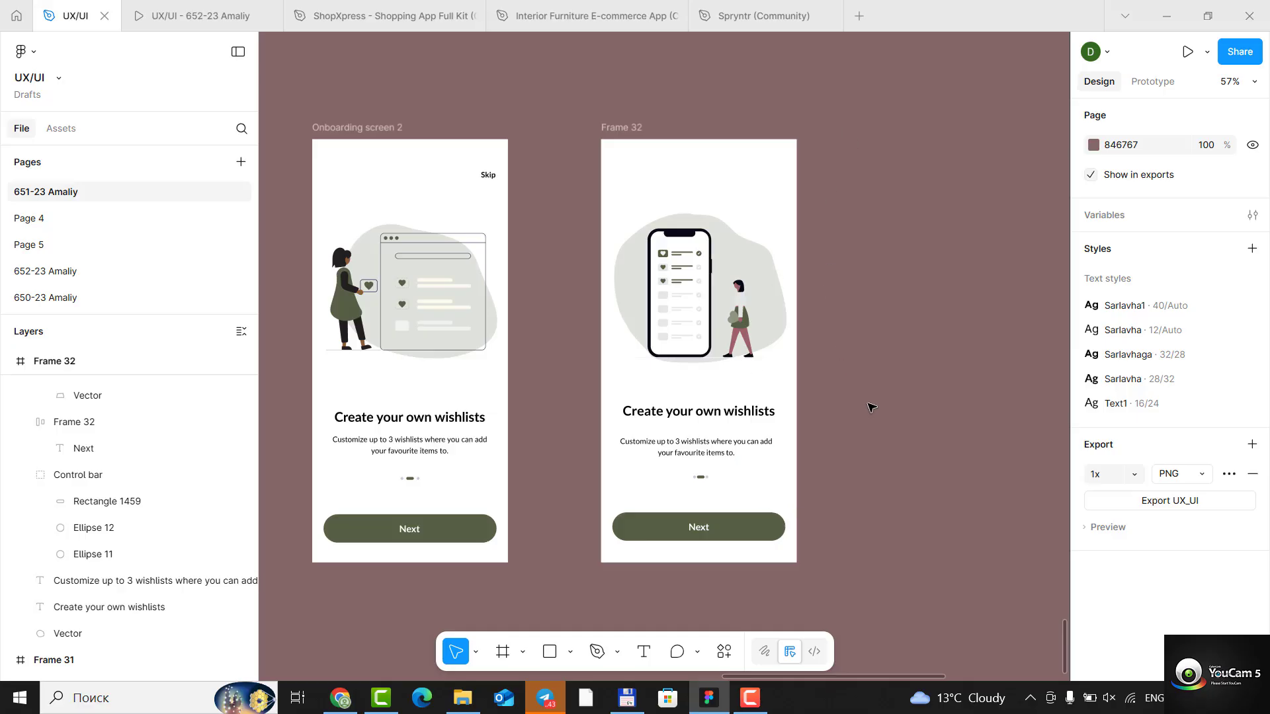
- Add a "Skip" text near the upper-right corner of Frame 32, as in the reference screen
click(488, 175)
key(Escape)
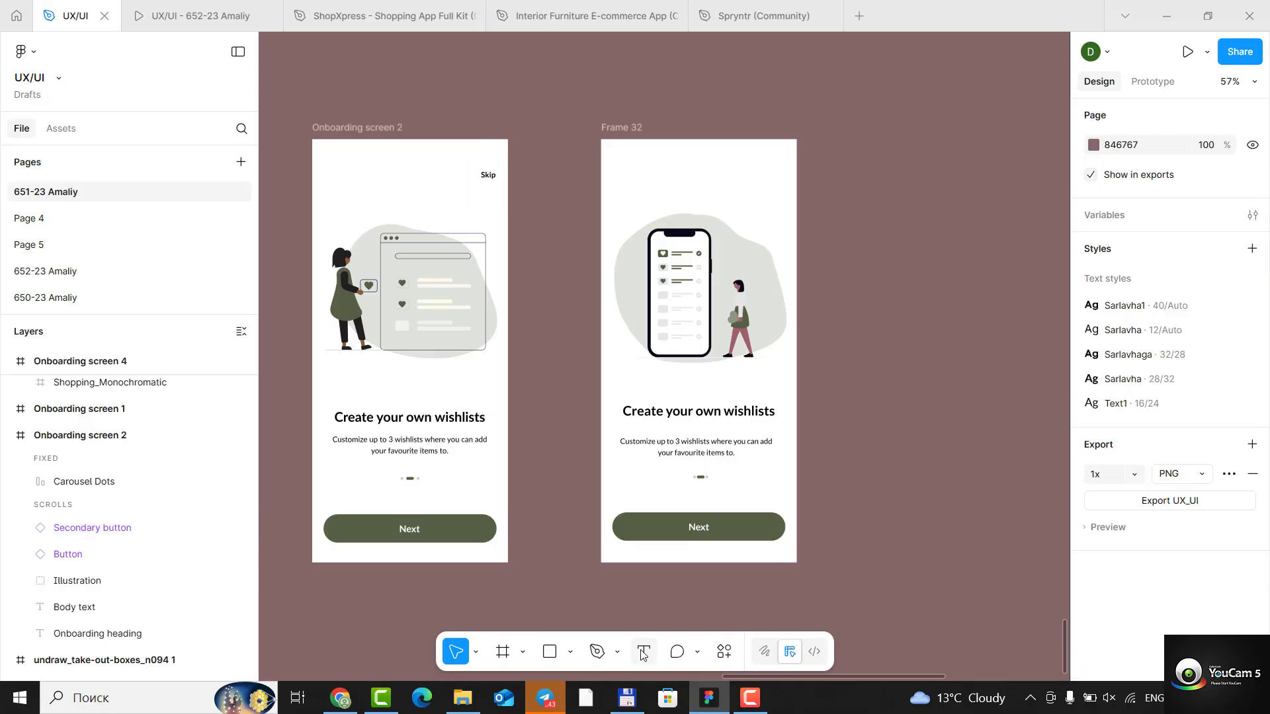
click(642, 653)
click(761, 185)
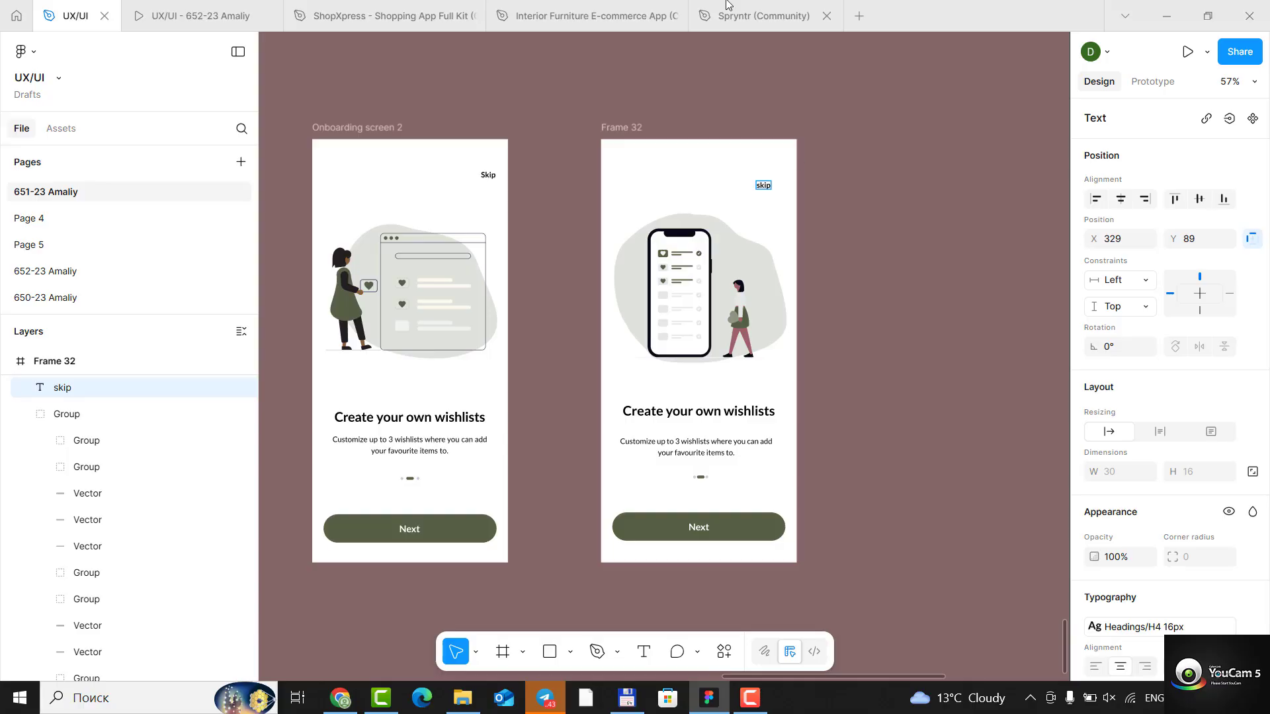
mouse_move(728, 3)
key(BackSpace)
text(S)
key(Escape)
- Move Frame 32's Skip text closer to the frame's upper-right corner, to about X 362, Y 82
scroll(672, 192, up, 4)
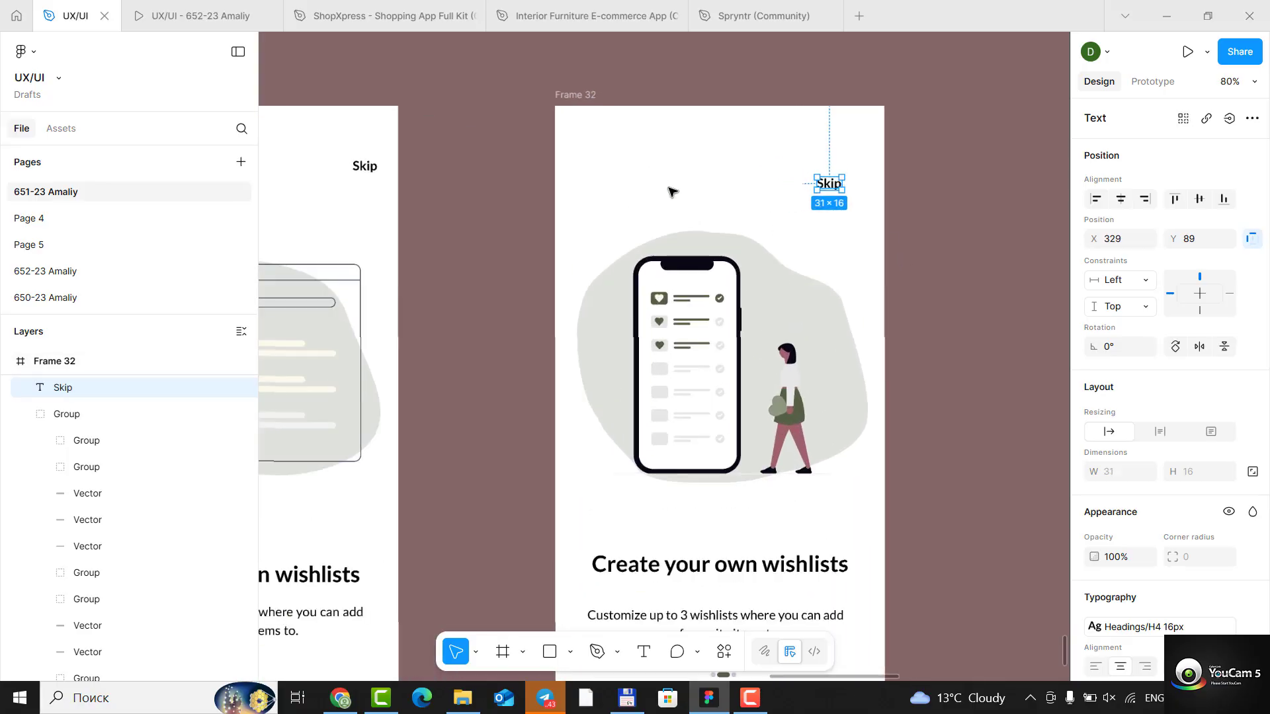
scroll(672, 192, up, 3)
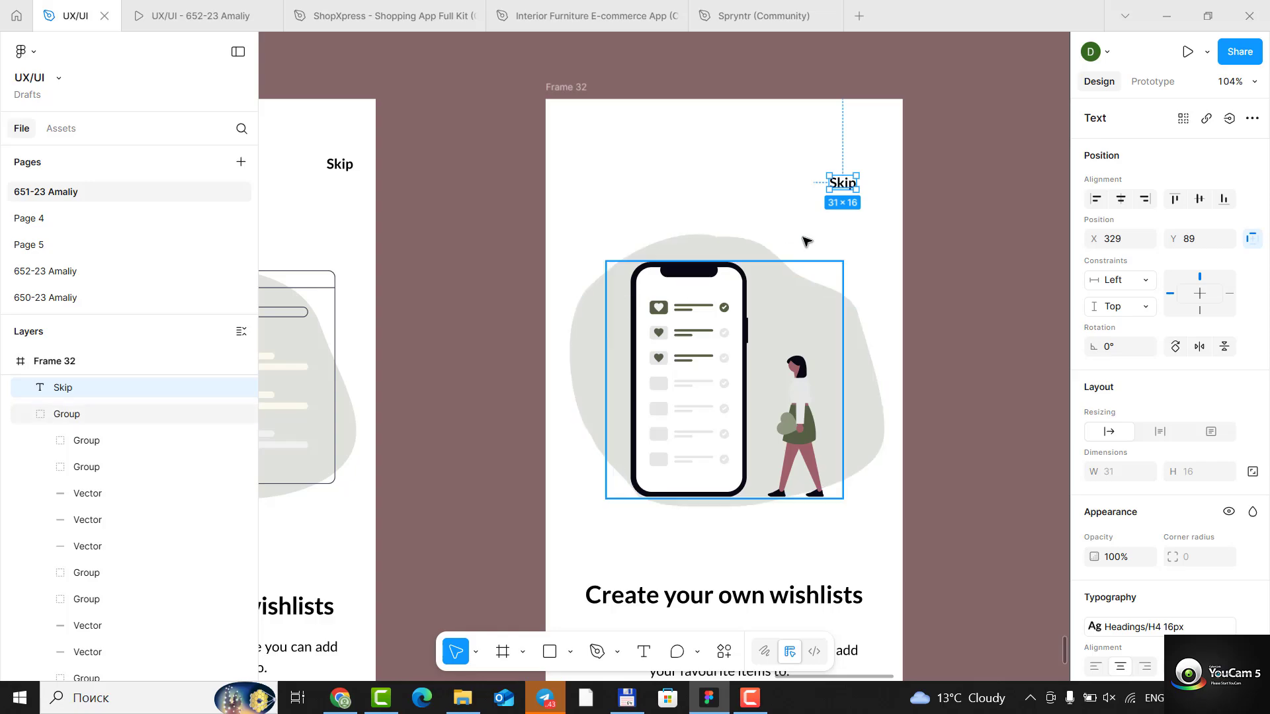
drag(857, 183, 871, 178)
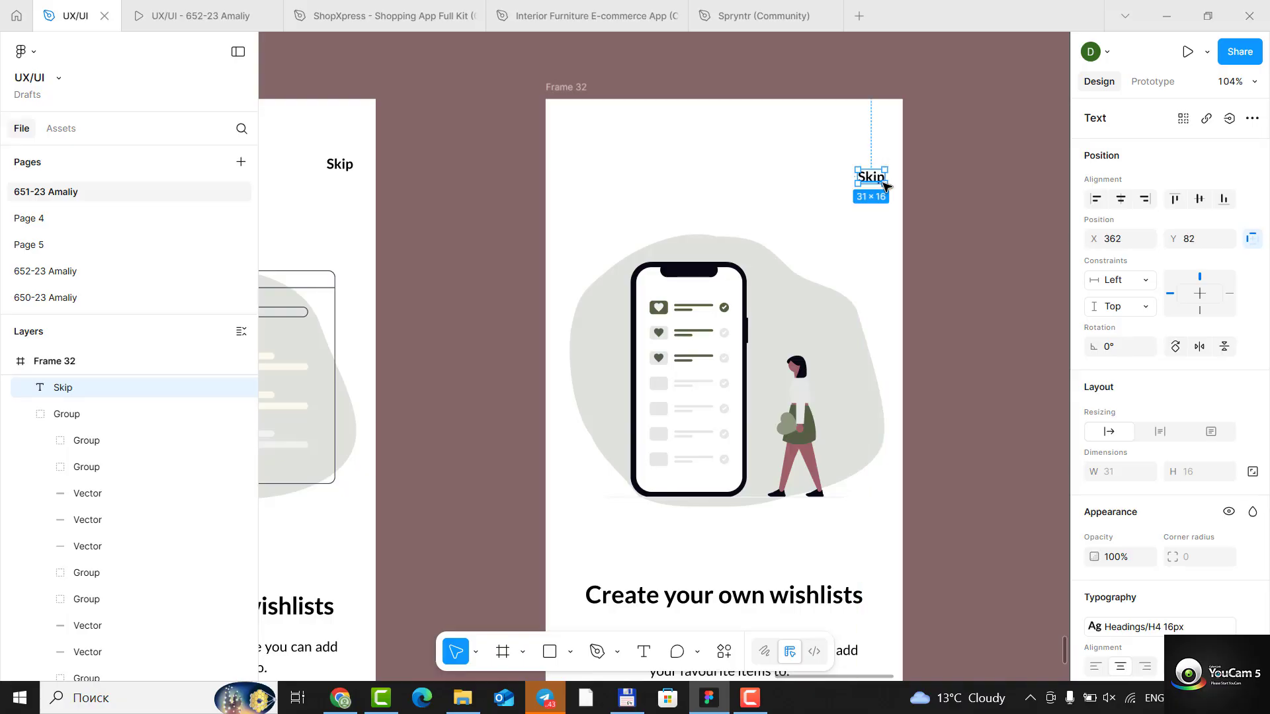
key(Escape)
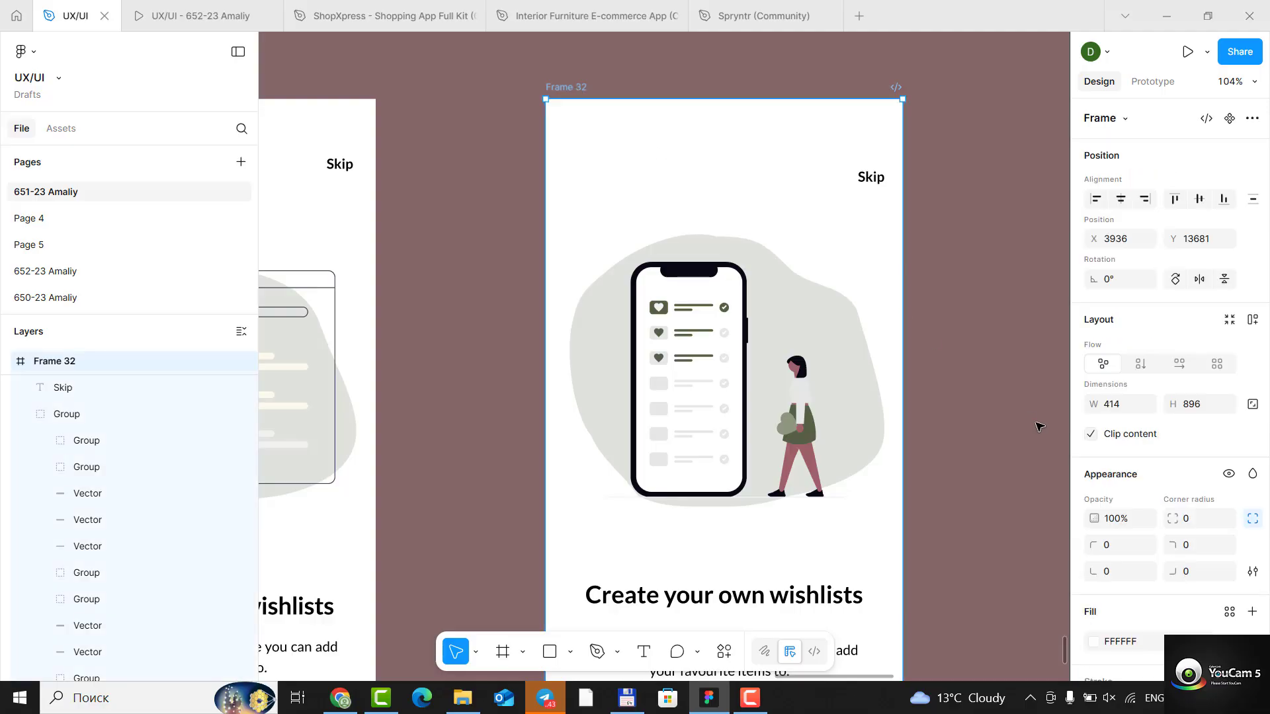
- Show Frame 32's 8-column layout guide and shift the Skip text to align with the last column's right edge
scroll(1038, 419, down, 2)
scroll(1184, 608, down, 5)
scroll(1184, 609, down, 1)
click(1229, 581)
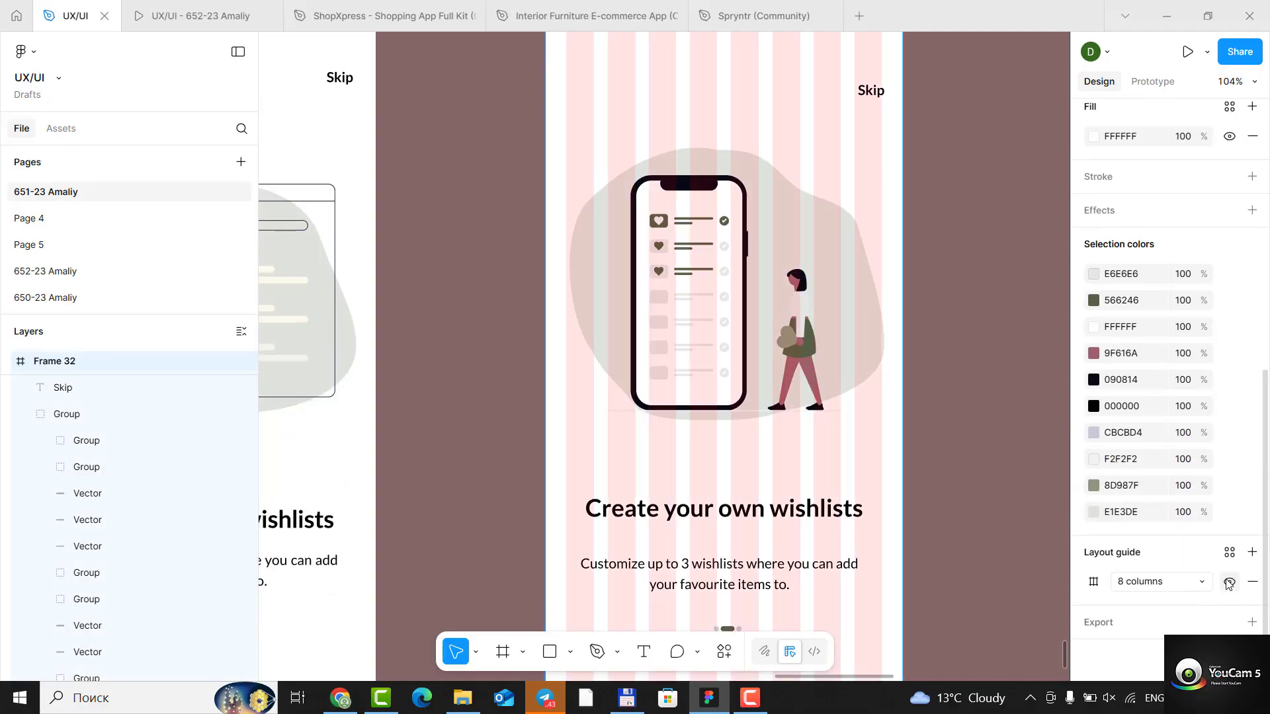
click(869, 94)
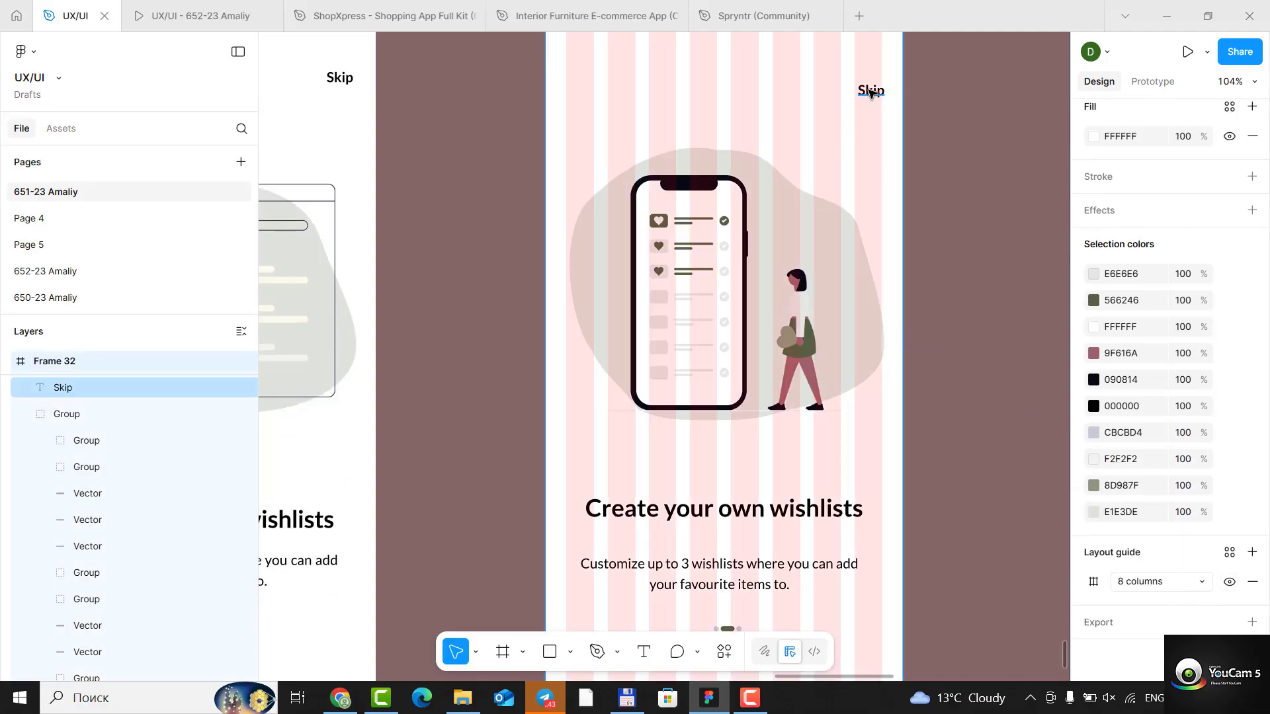
drag(867, 95, 857, 96)
click(864, 94)
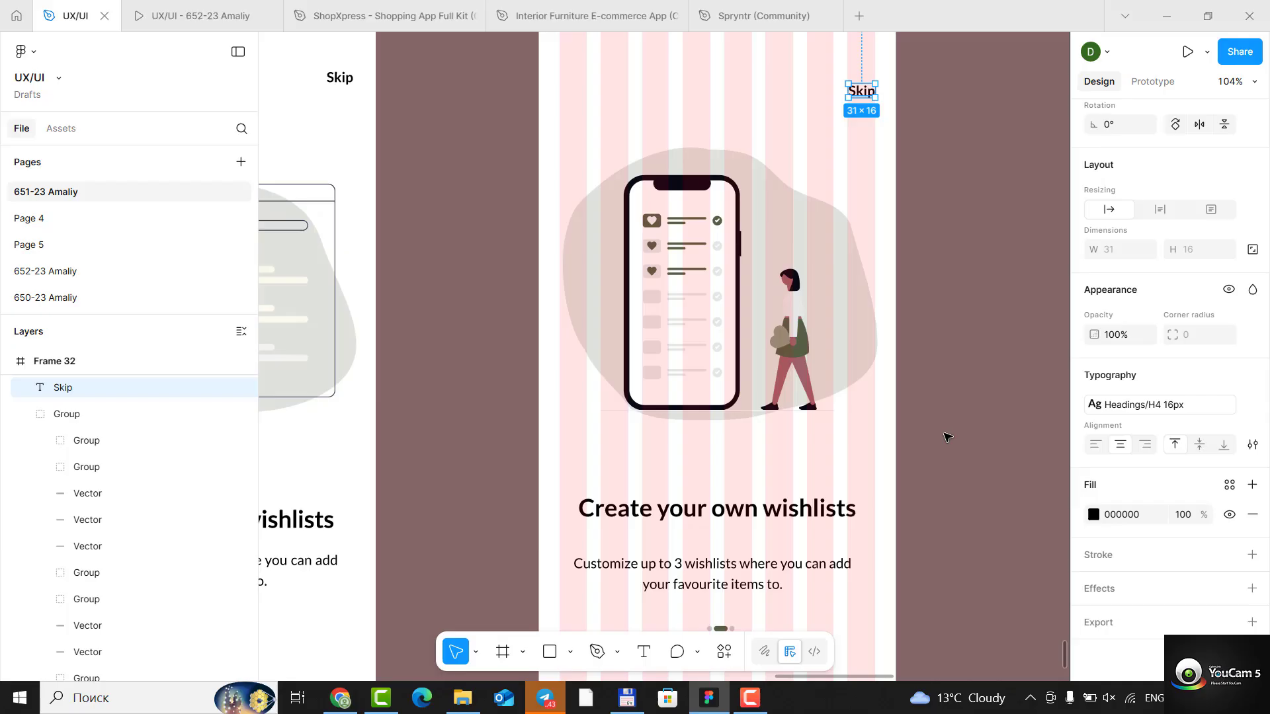
- Pull the background shape's lower-right anchor point slightly inward to about X 385.5, Y 403.5, and finish path editing
click(844, 360)
double_click(866, 365)
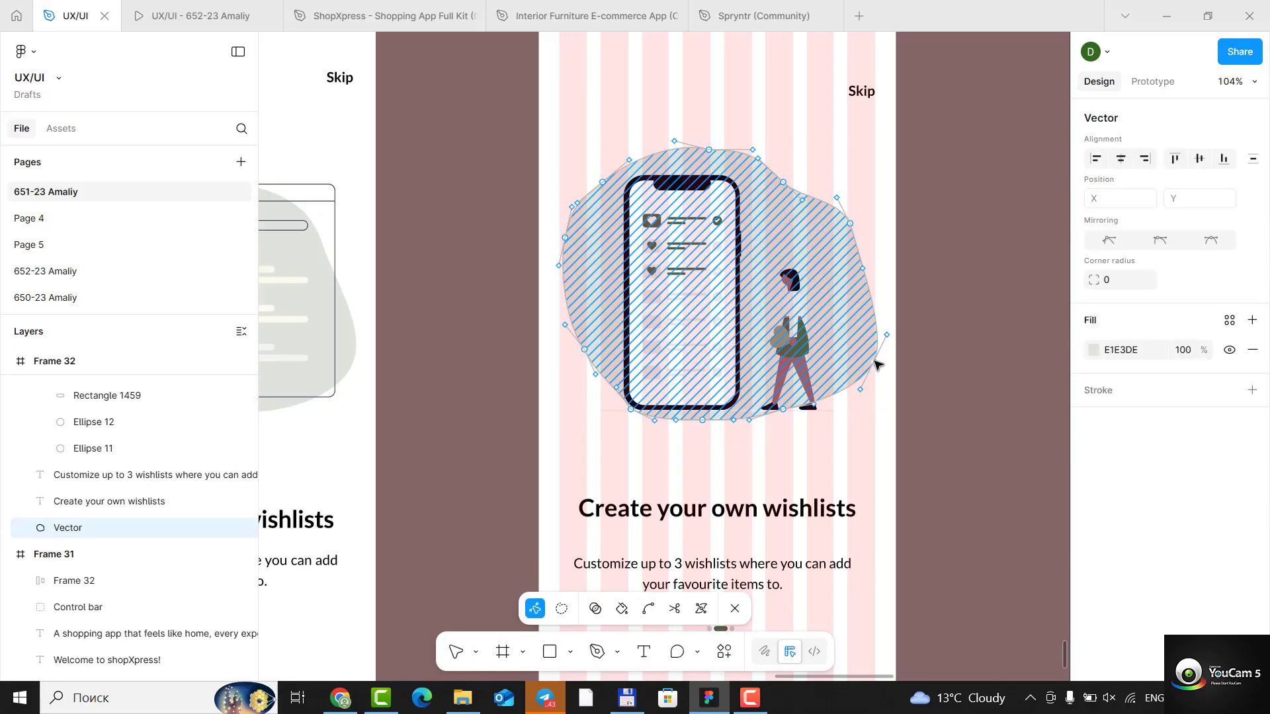
click(873, 361)
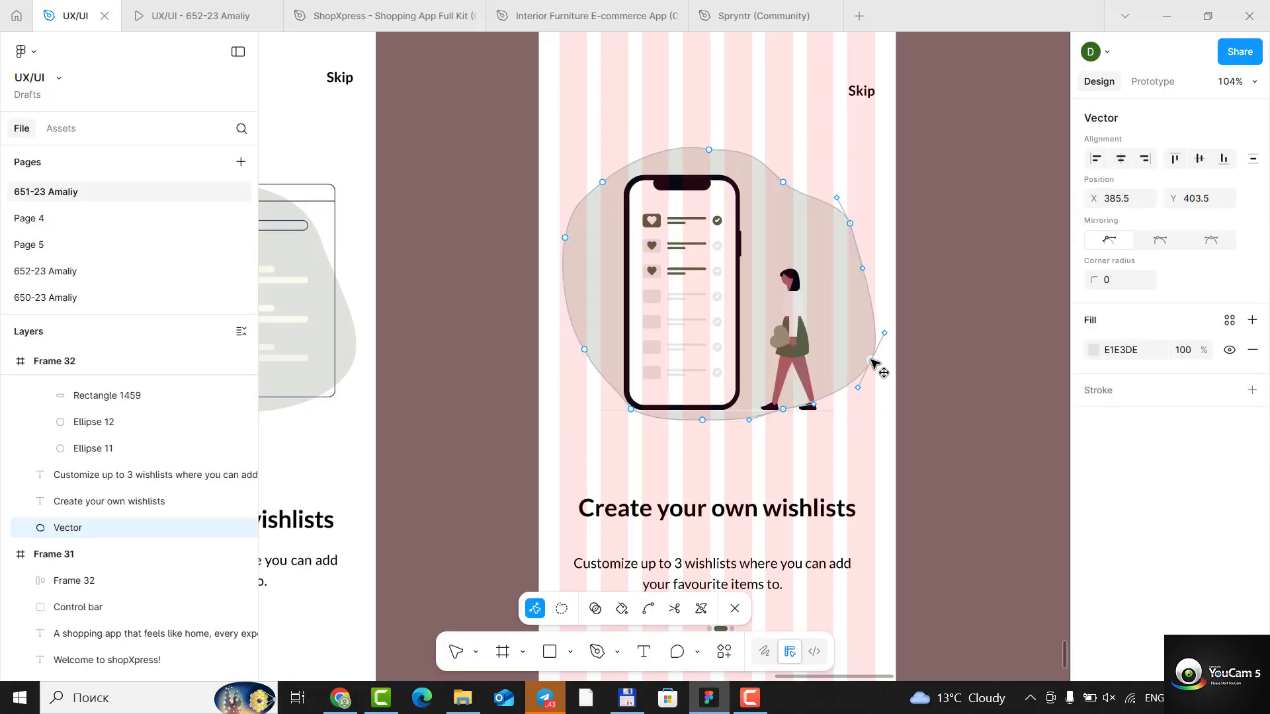
click(956, 408)
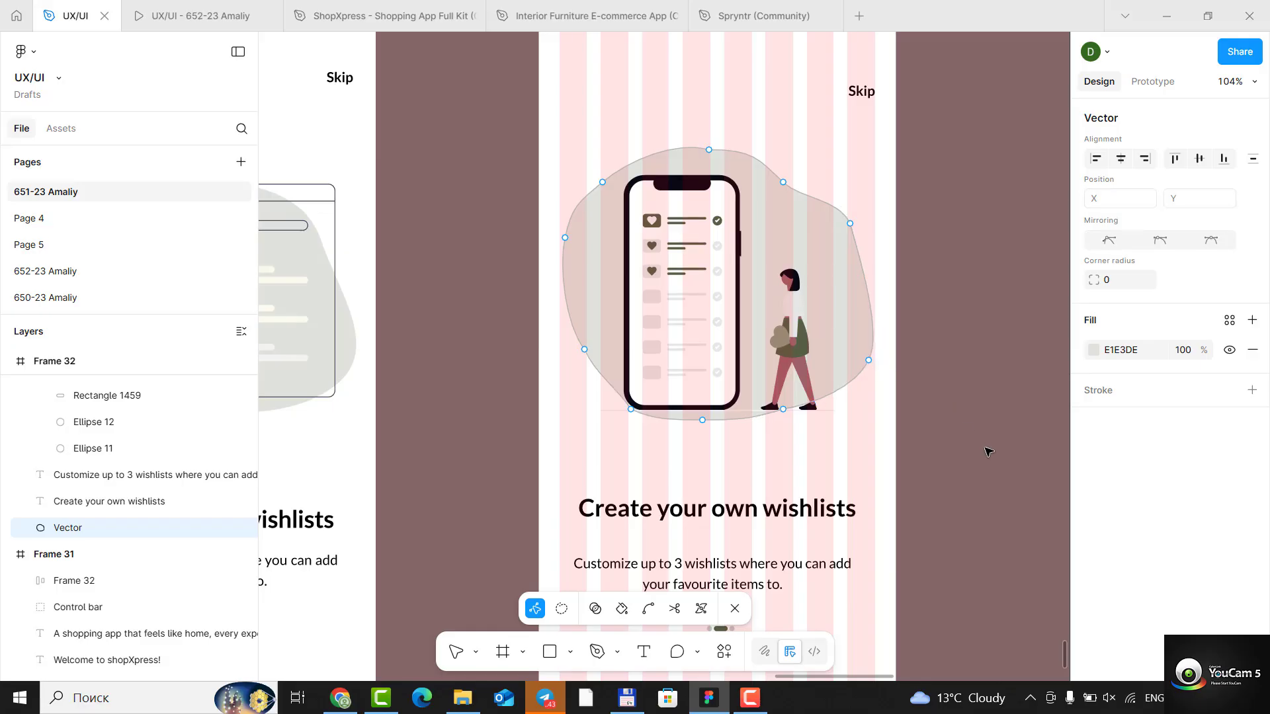
scroll(988, 451, down, 5)
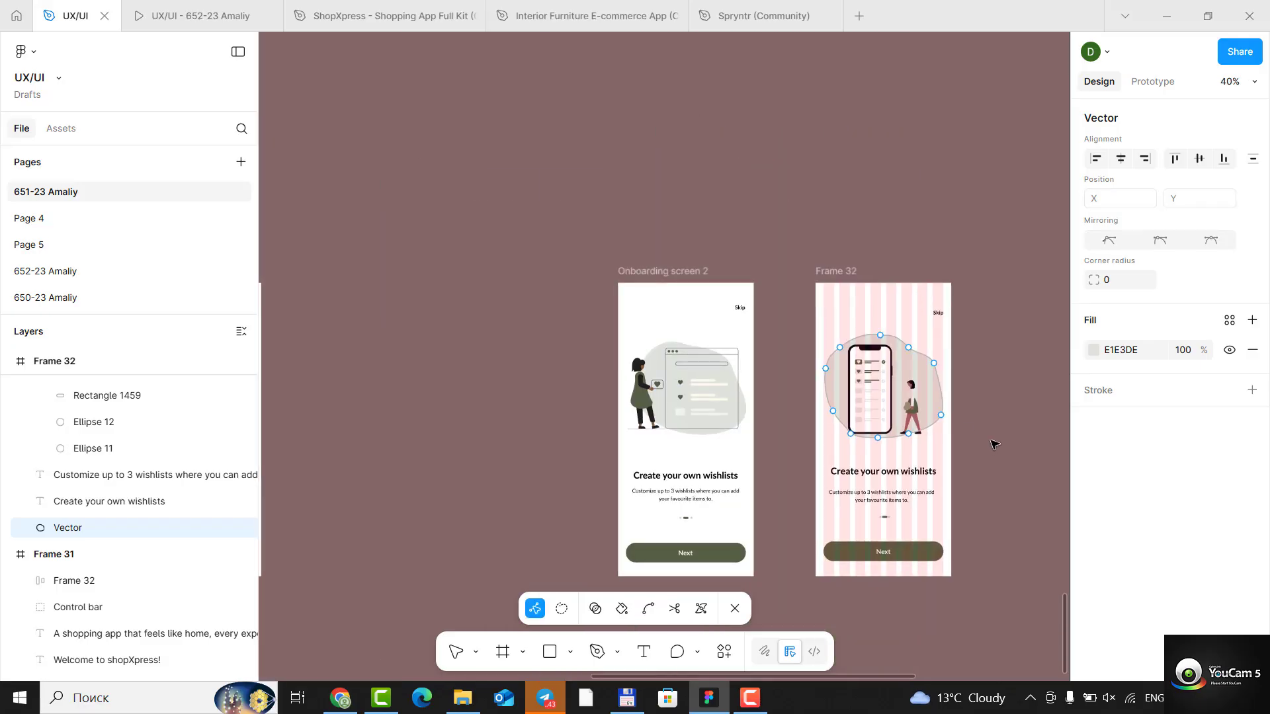
click(881, 185)
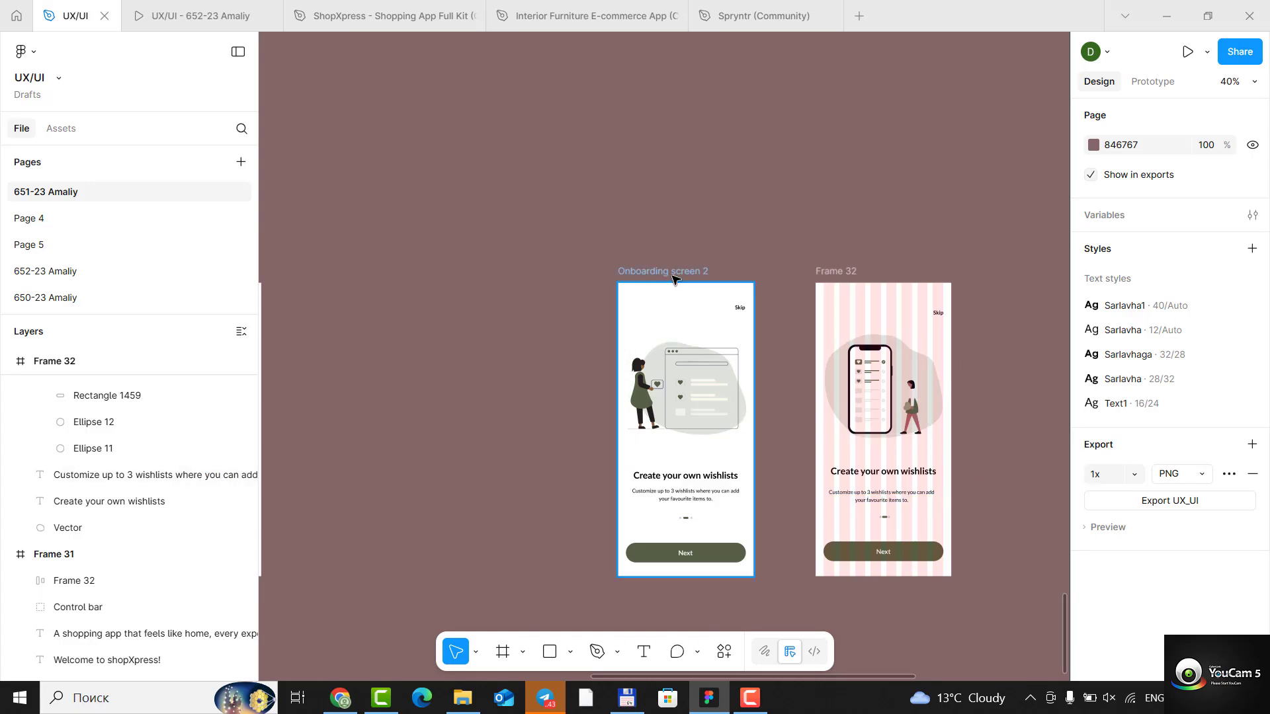
- Duplicate Frame 32 beside the third reference onboarding screen and delete the phone illustration group from the copy
scroll(673, 368, down, 10)
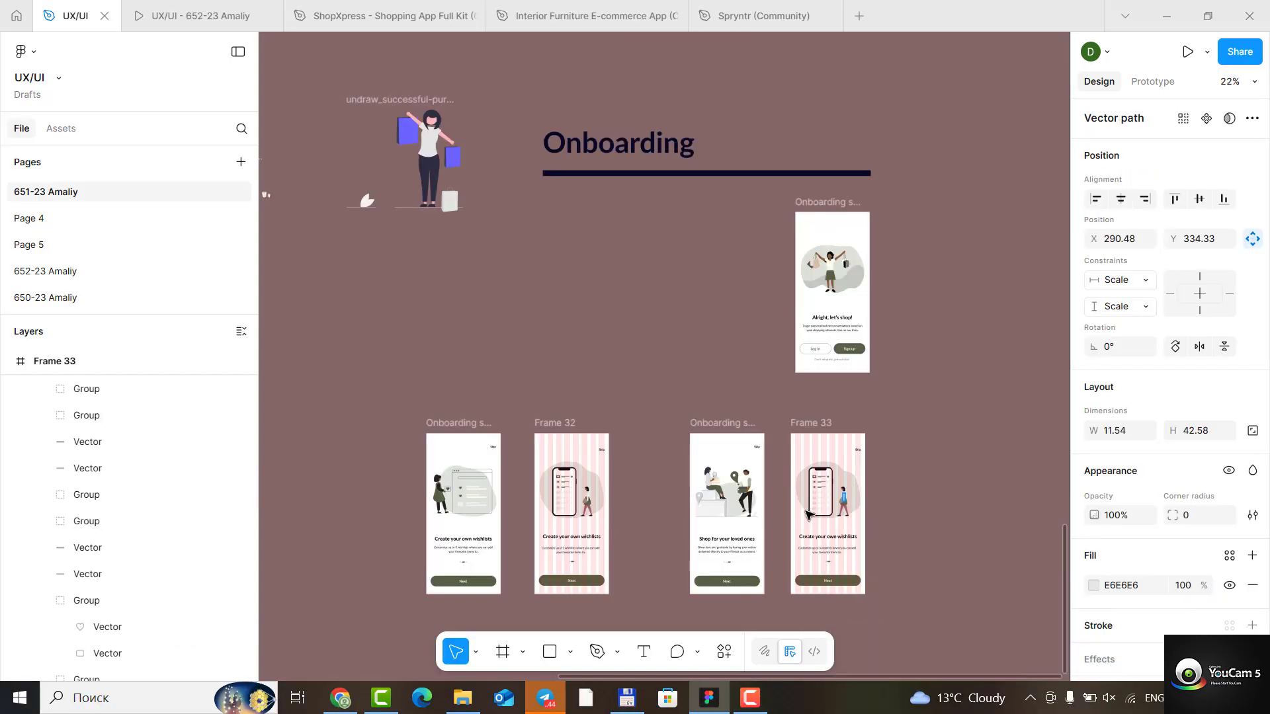
click(828, 492)
scroll(106, 423, up, 5)
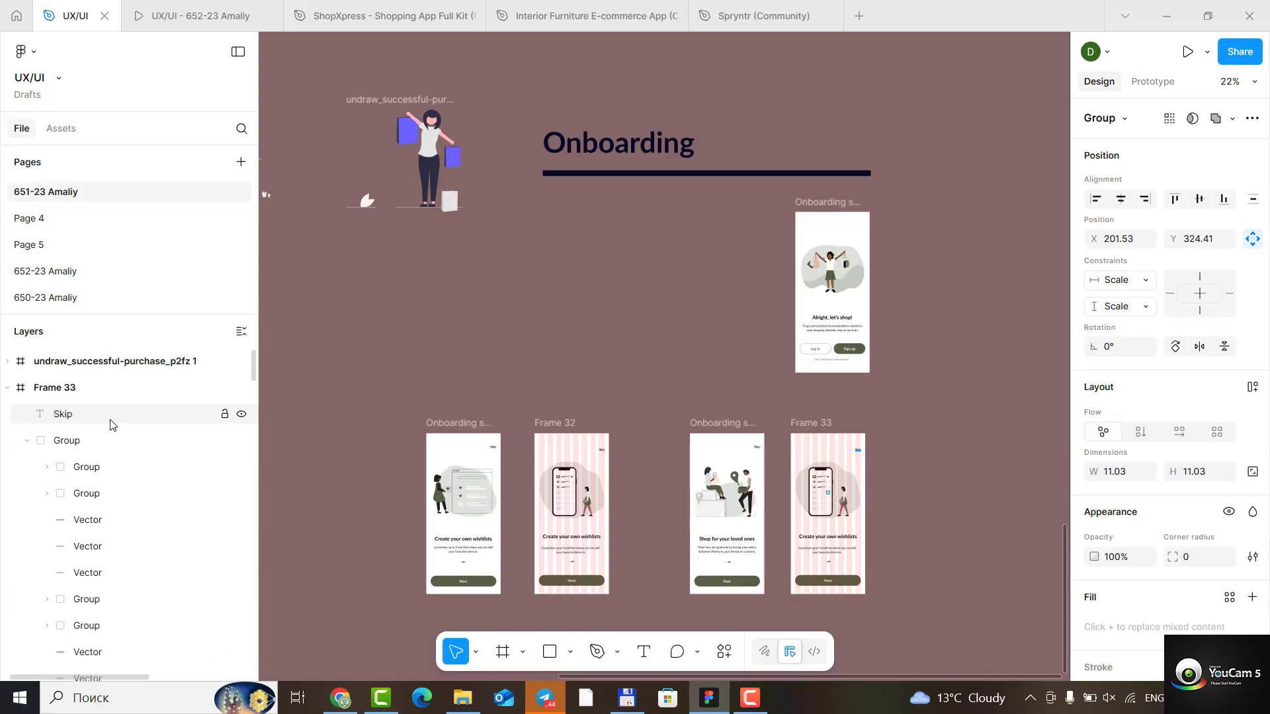
click(73, 444)
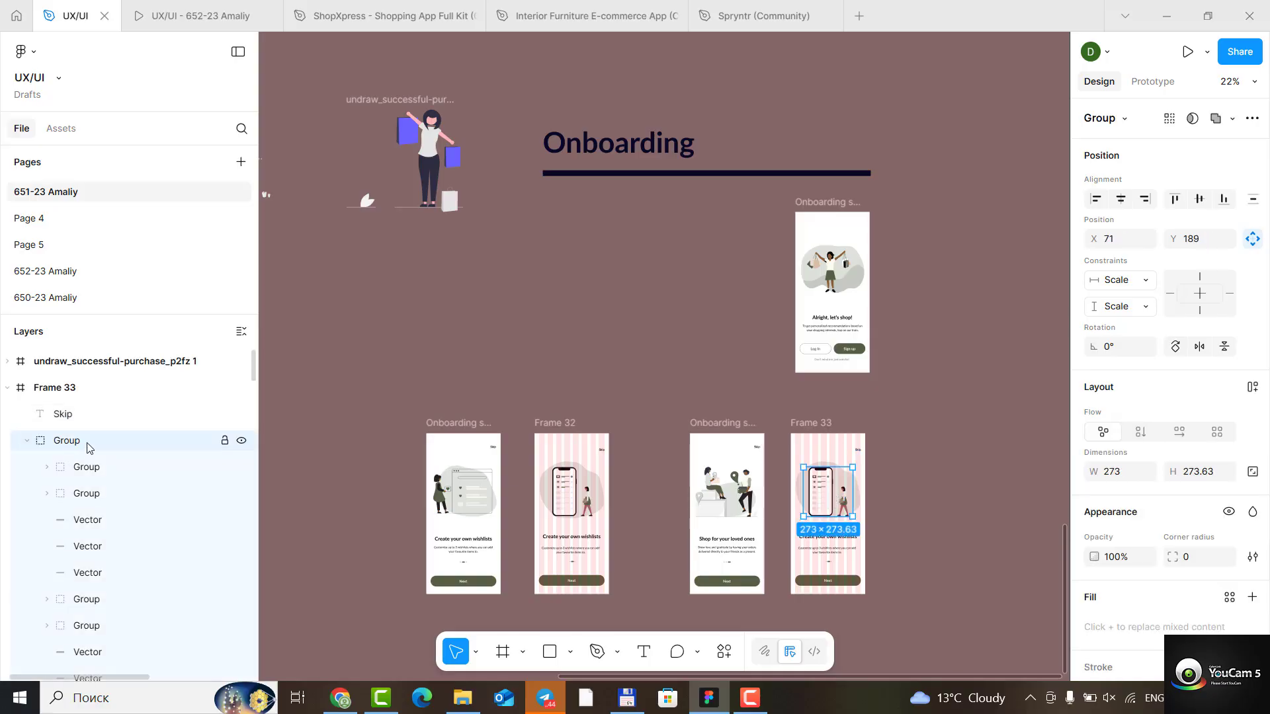
key(Delete)
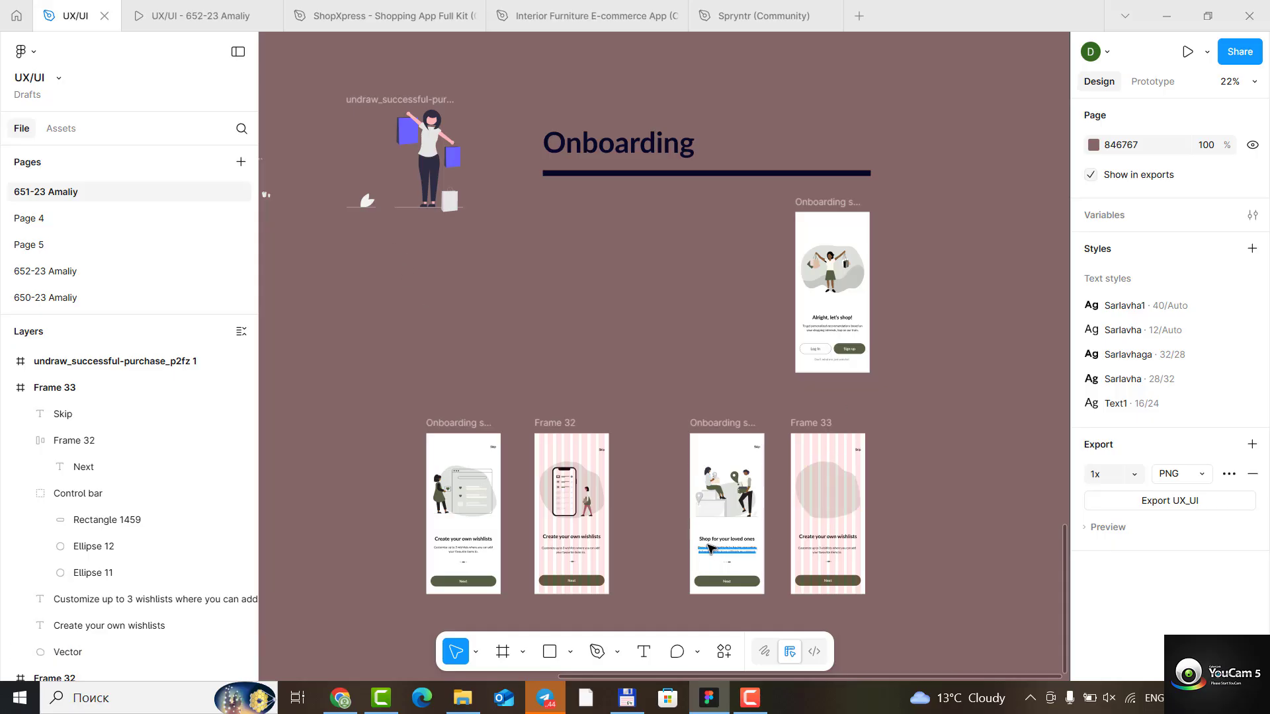
- Move the undraw_take-out-boxes illustration into Frame 33, over its background shape
scroll(473, 378, up, 3)
scroll(476, 379, down, 6)
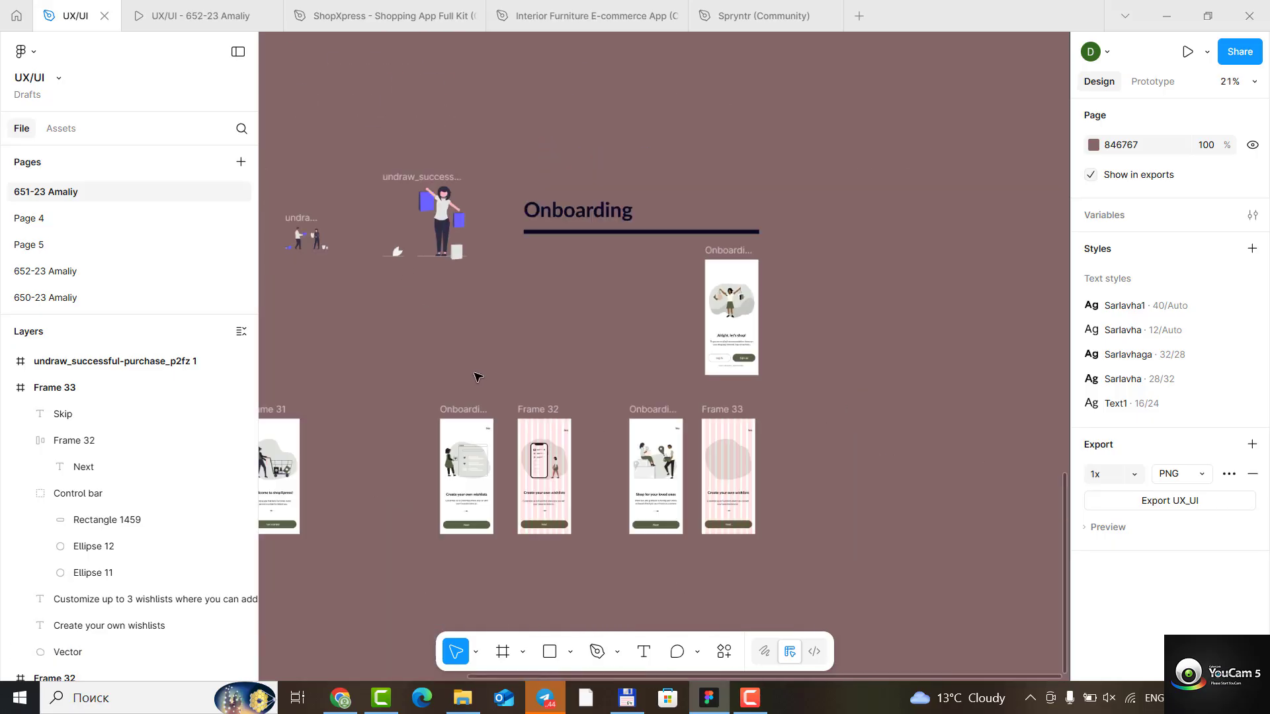
double_click(330, 251)
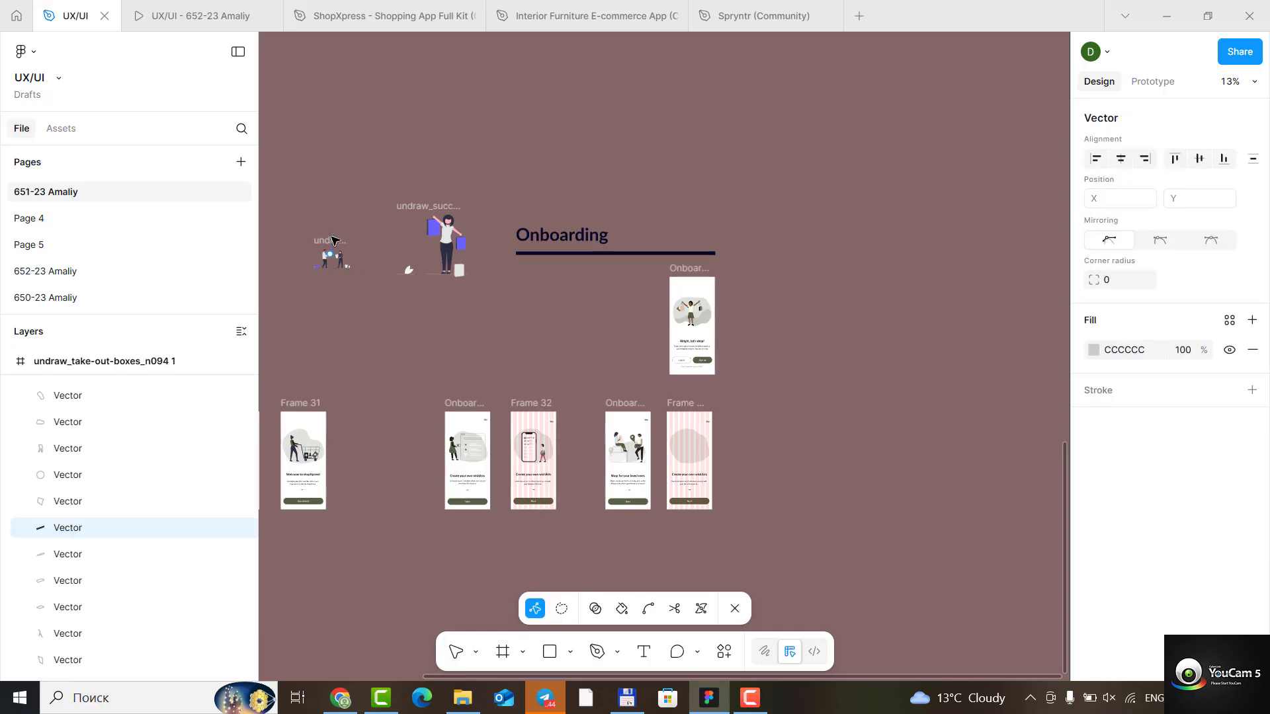
click(330, 246)
click(329, 248)
drag(331, 254, 690, 451)
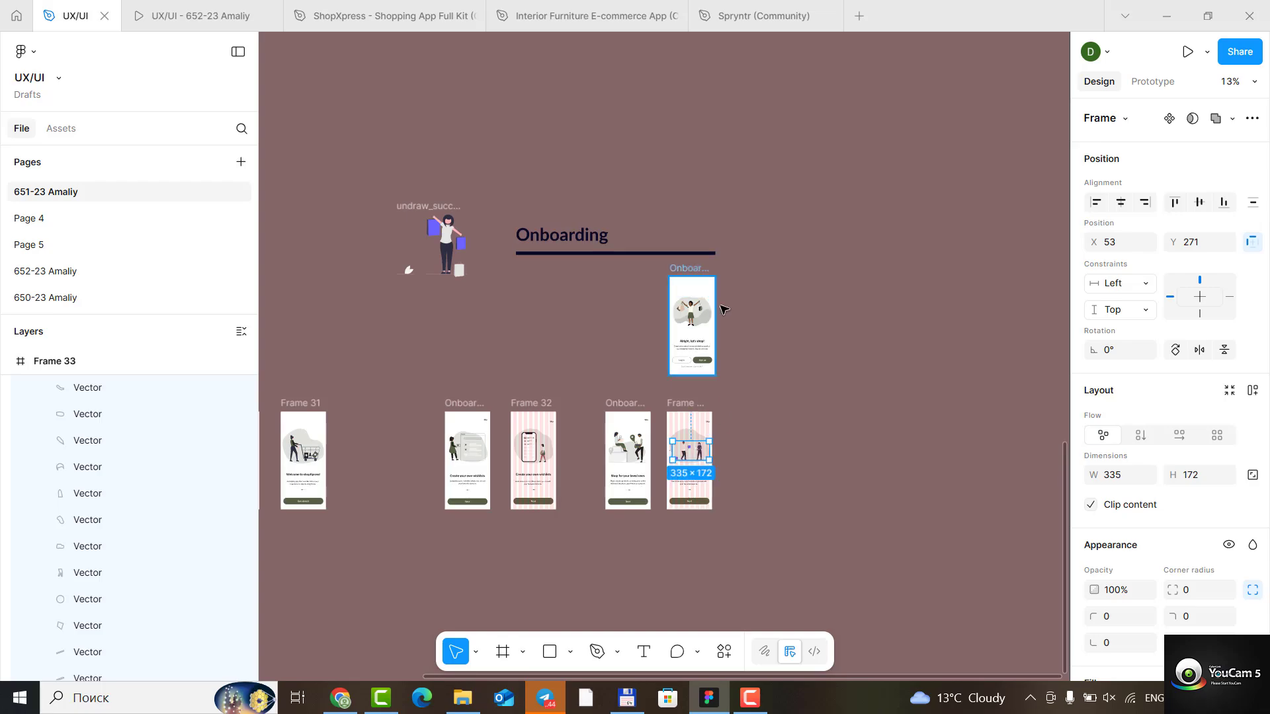
- Shrink Frame 33's background shape toward its lower-right corner to slightly under 268 wide and 213 high, then clear the selection
scroll(523, 420, down, 3)
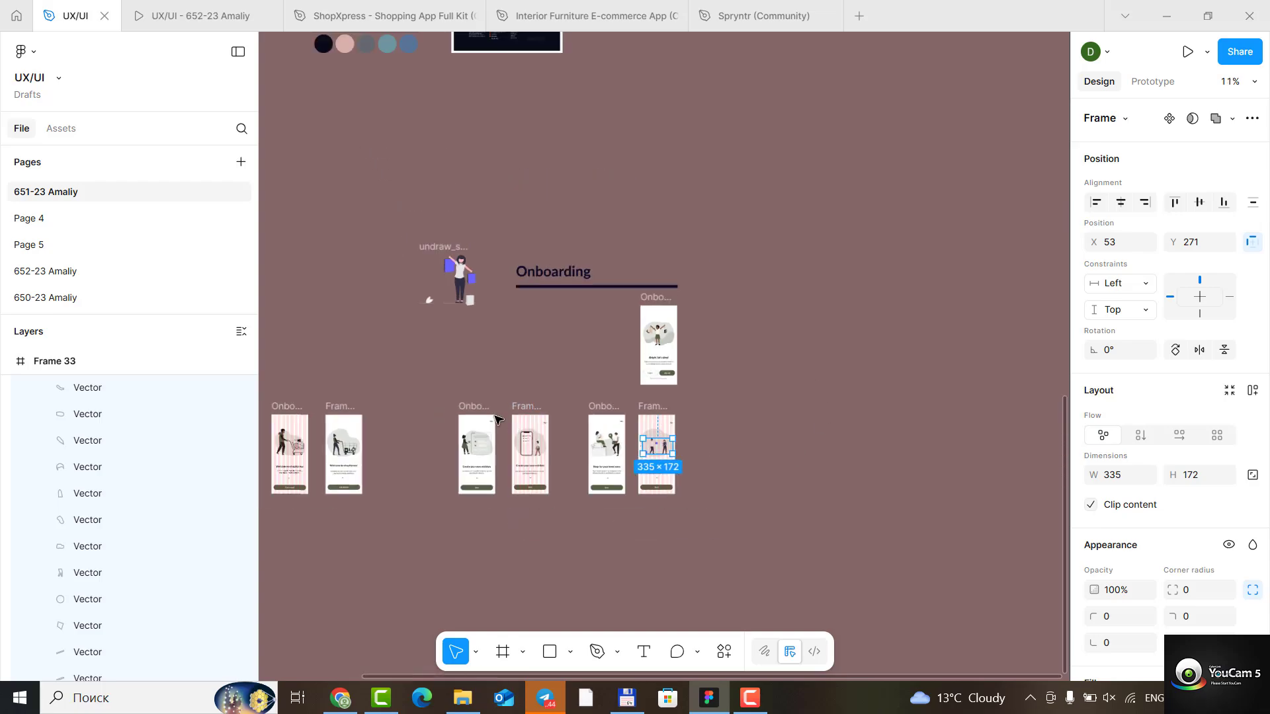
scroll(519, 413, up, 2)
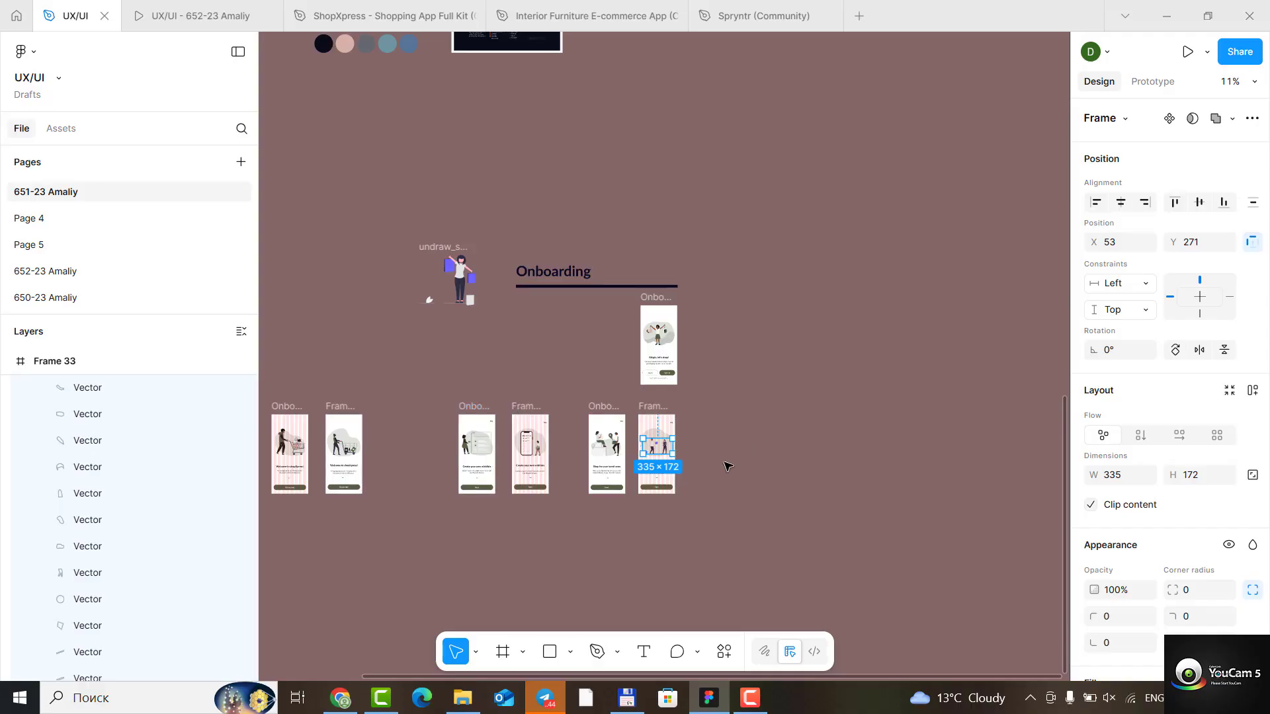
scroll(706, 463, up, 8)
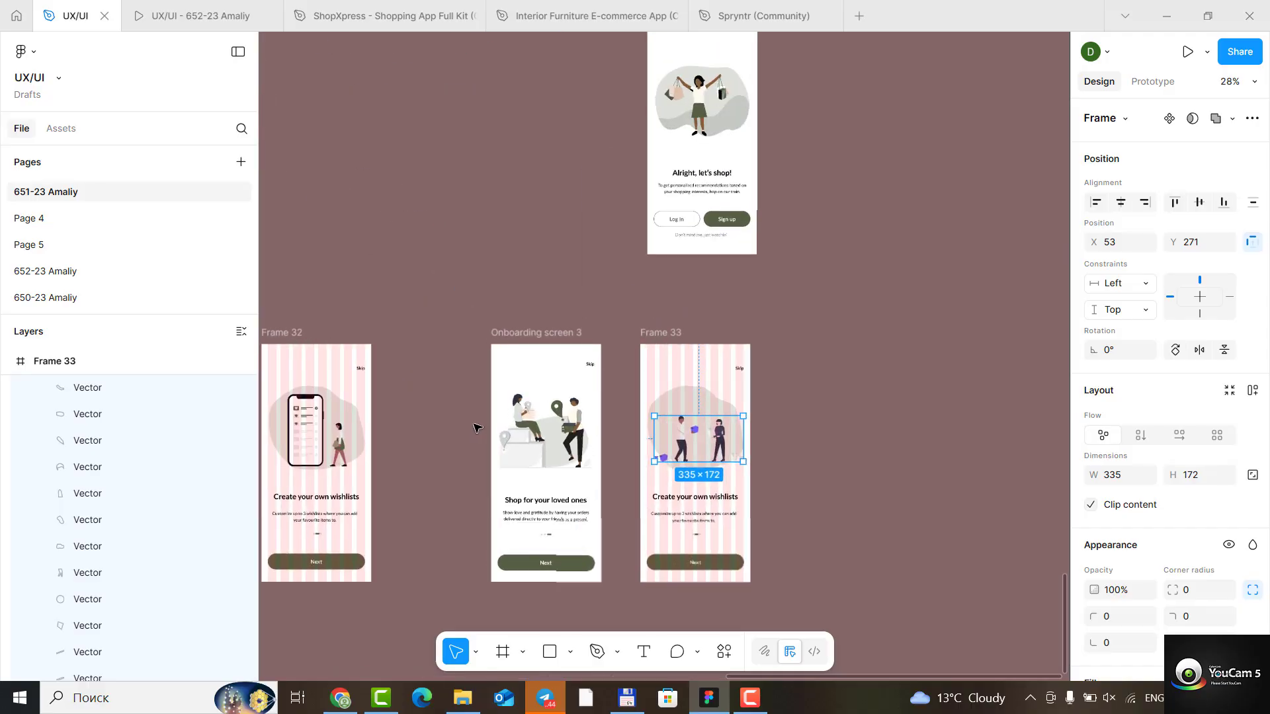
scroll(661, 432, up, 2)
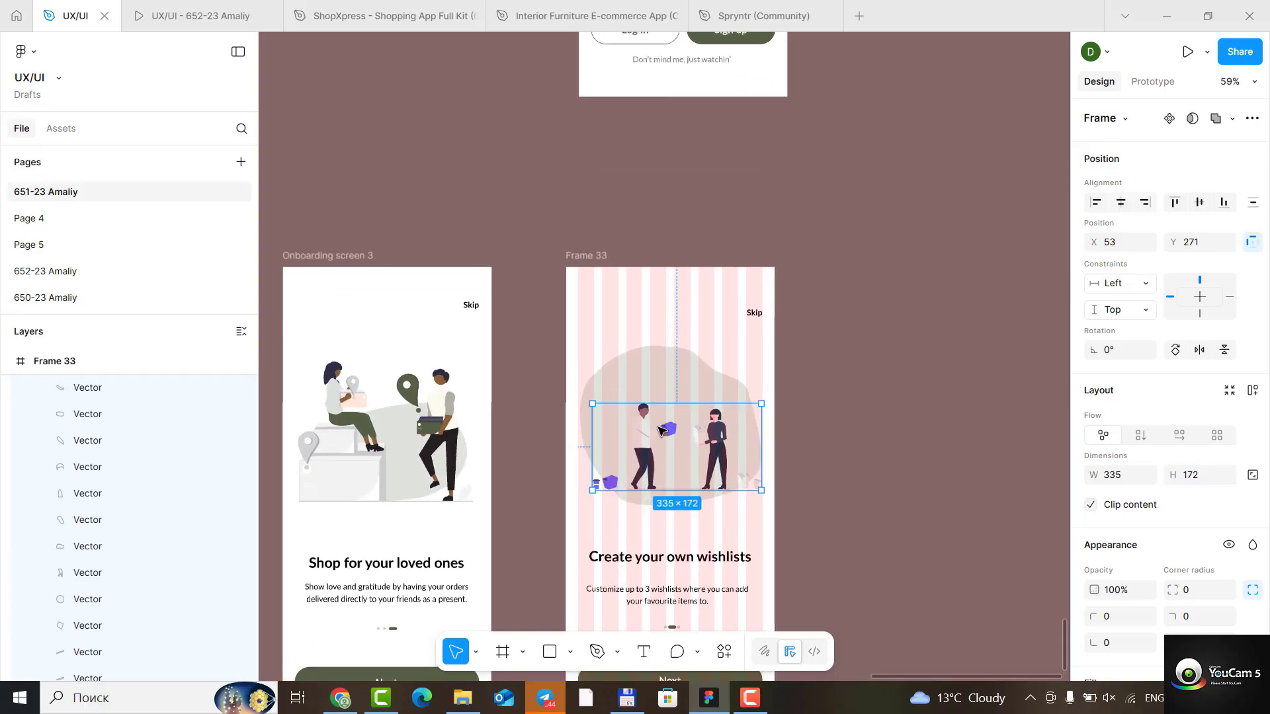
click(638, 423)
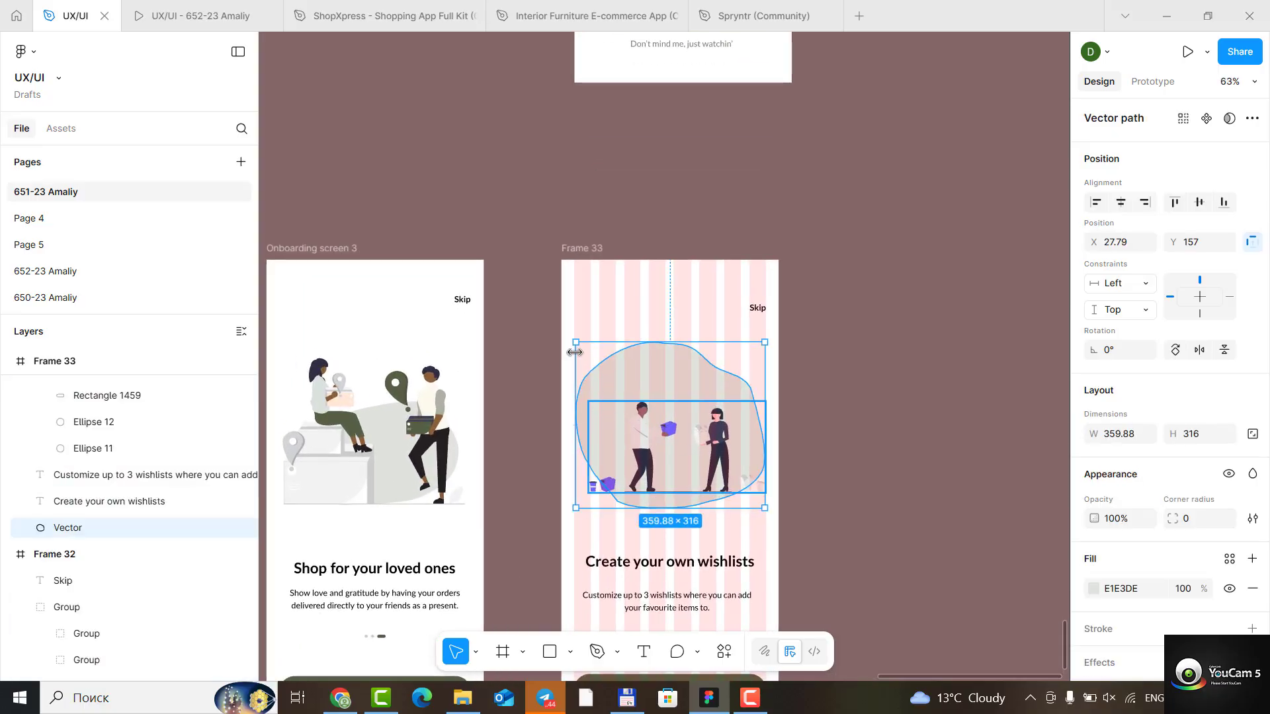
drag(576, 343, 624, 414)
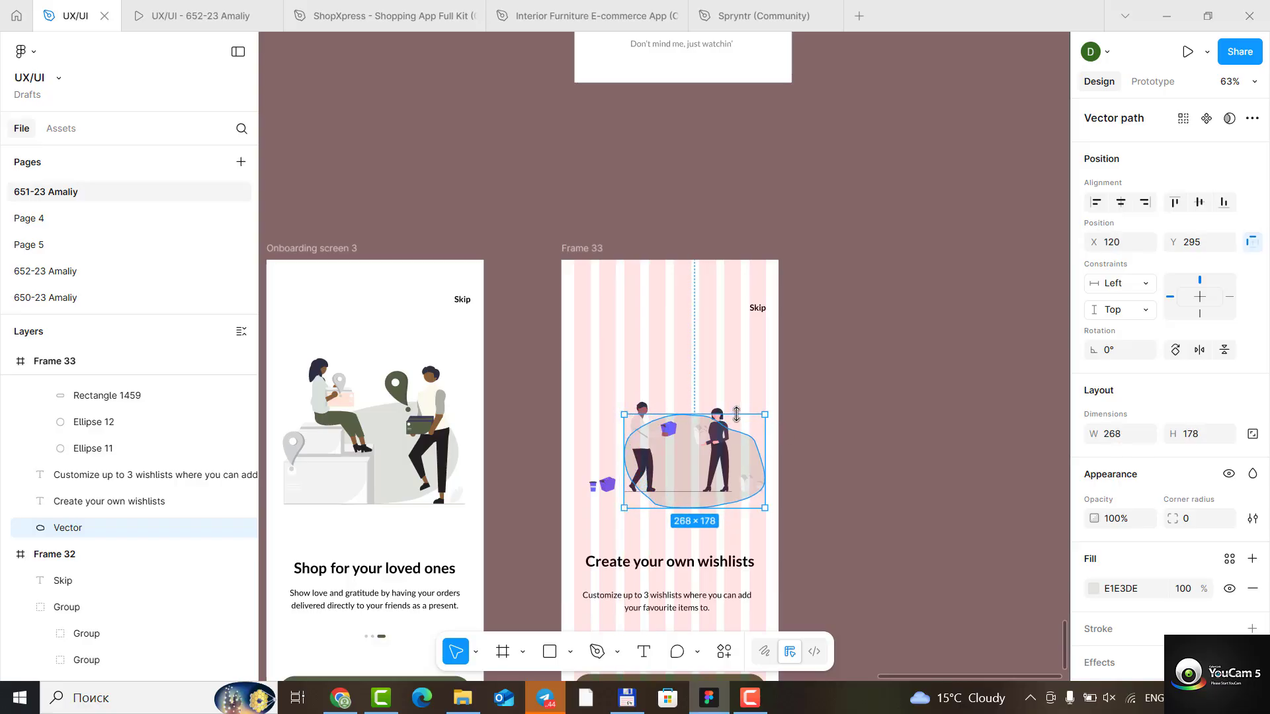
drag(736, 414, 737, 396)
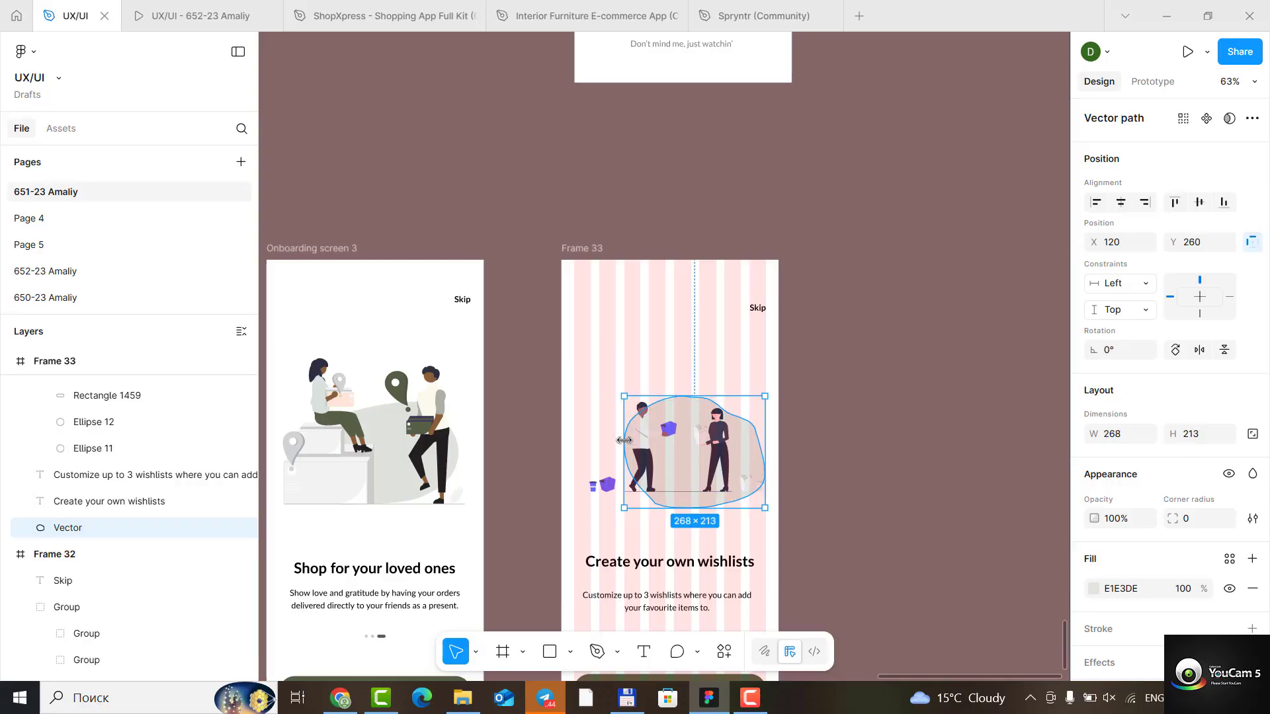
drag(624, 440, 630, 442)
click(924, 500)
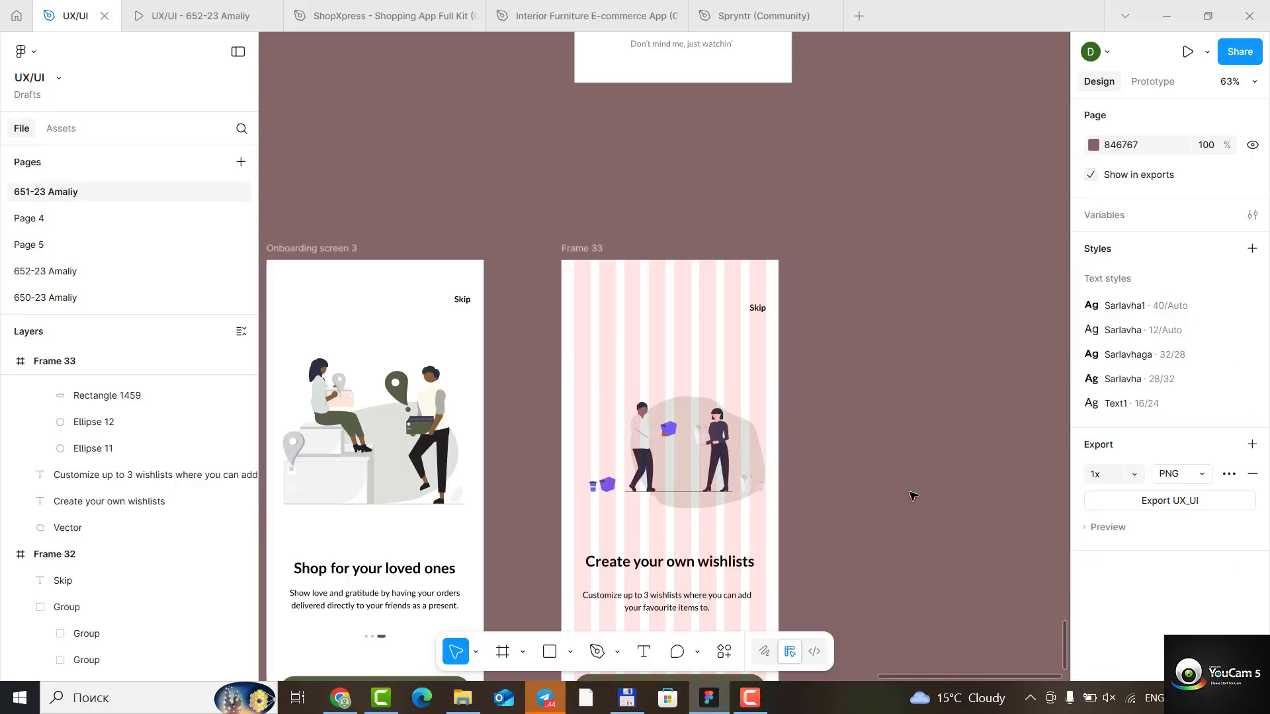
- Move Onboarding screen 4 beside Frame 33 and place a duplicate of Frame 33 next to it at X 6575, Y 13681
scroll(818, 419, down, 4)
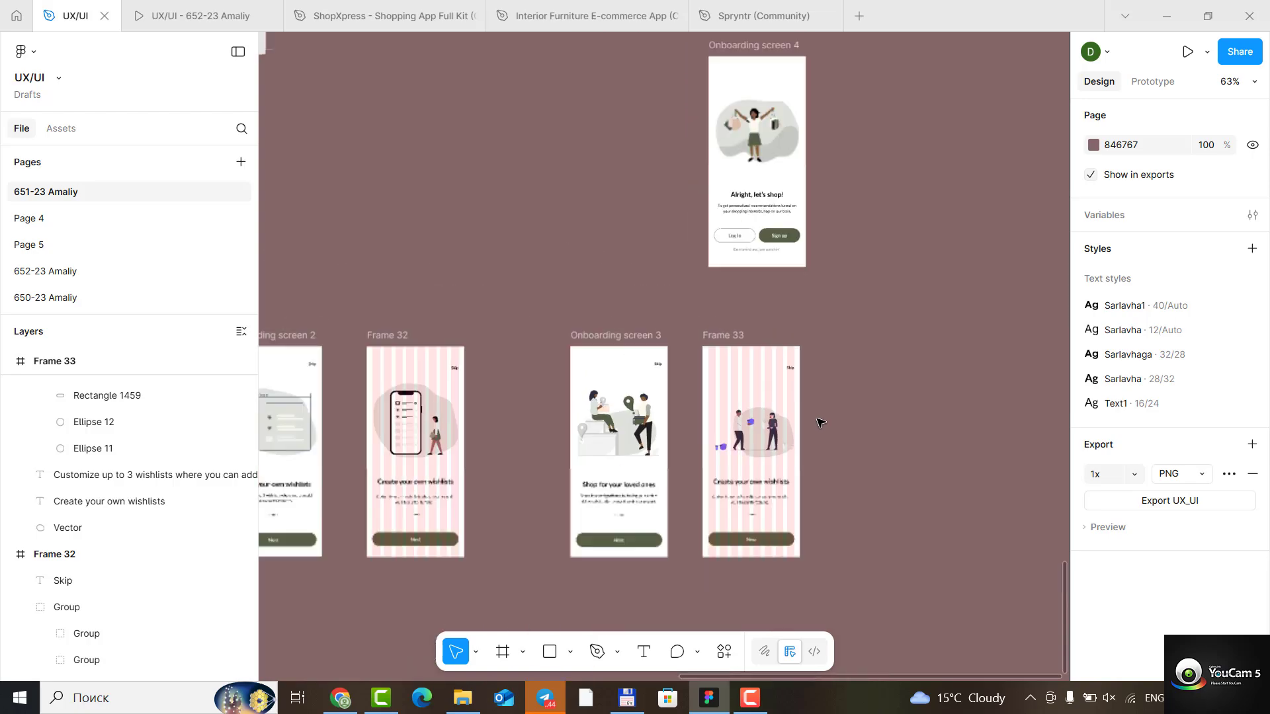
drag(781, 149, 887, 366)
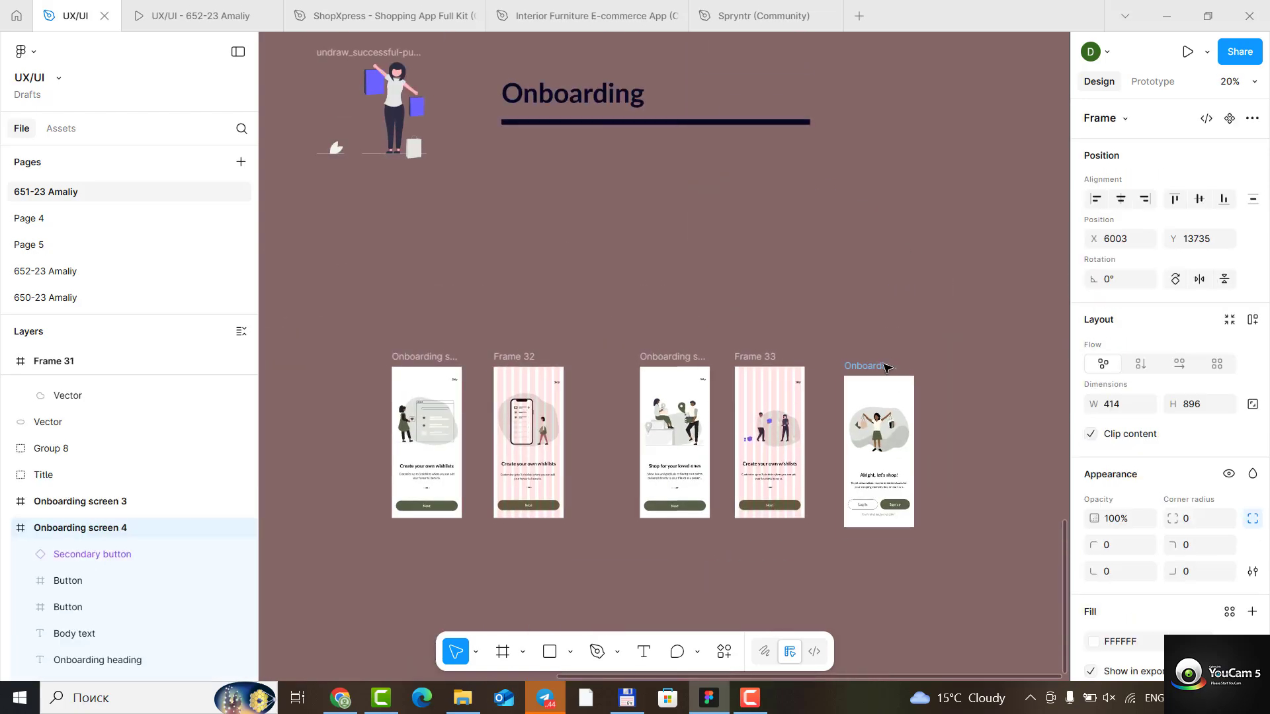
click(768, 359)
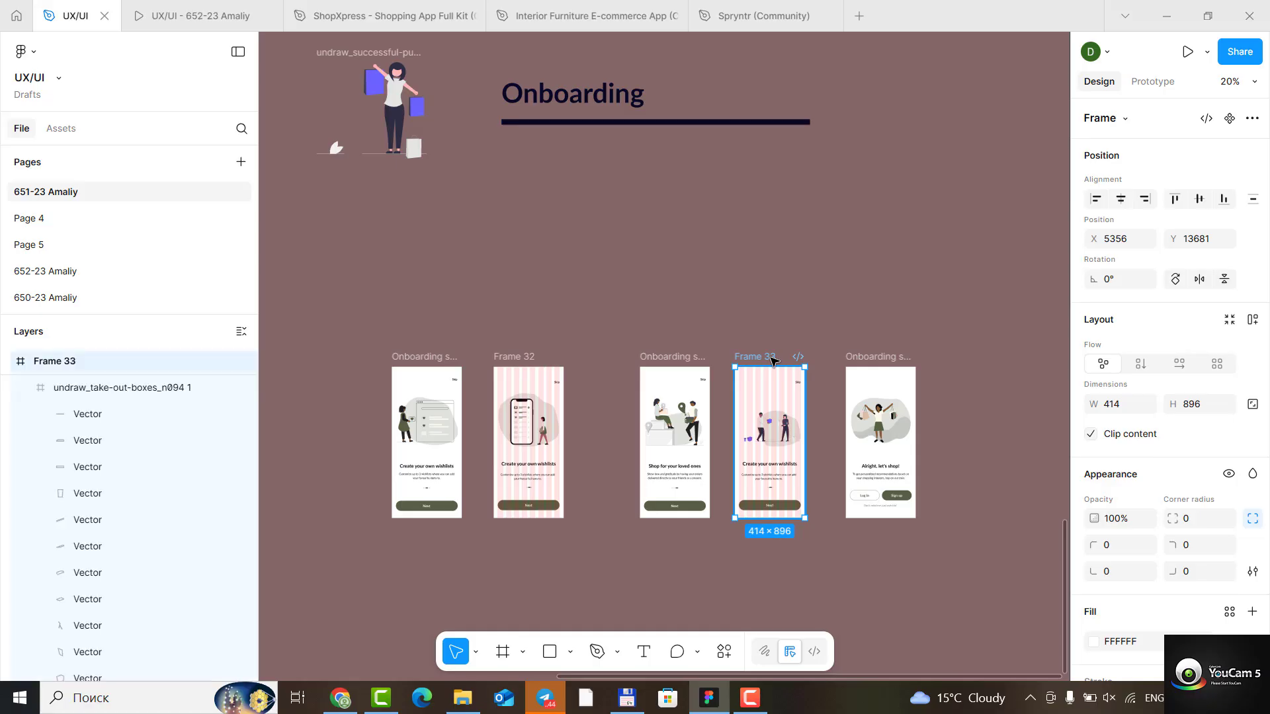
drag(823, 370, 978, 357)
scroll(1035, 434, up, 5)
scroll(1035, 434, down, 8)
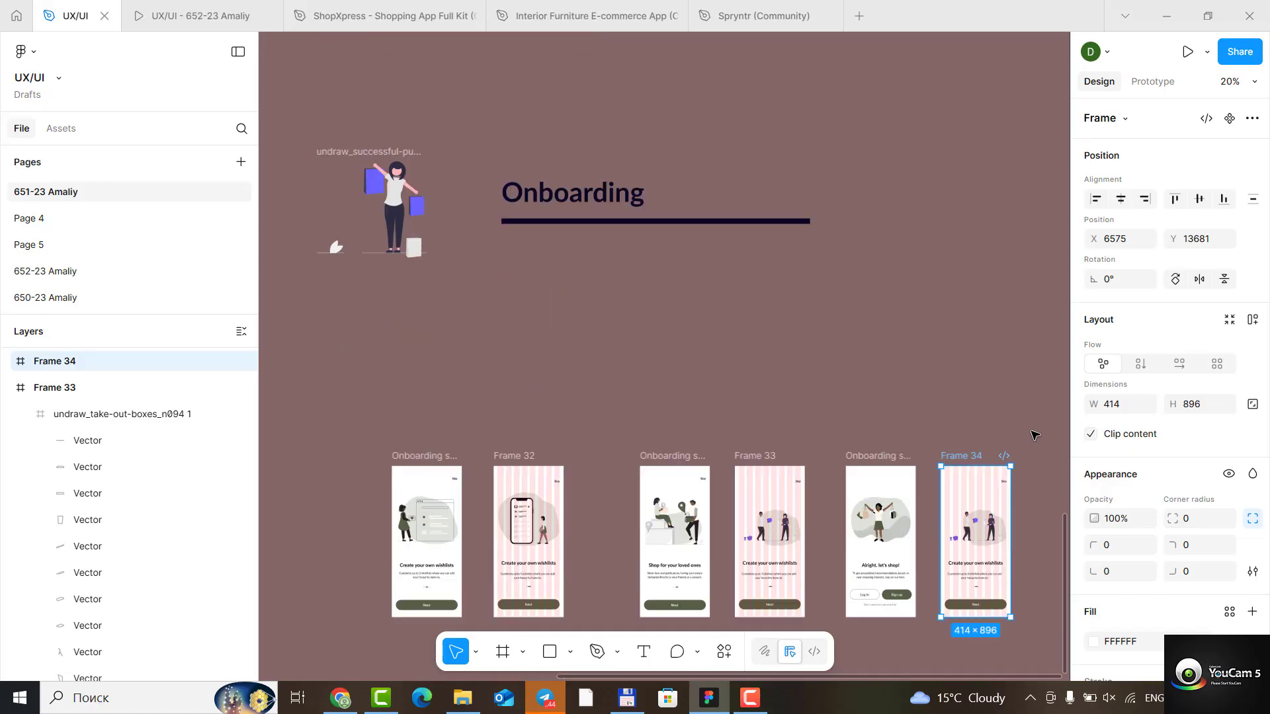
scroll(1034, 276, up, 10)
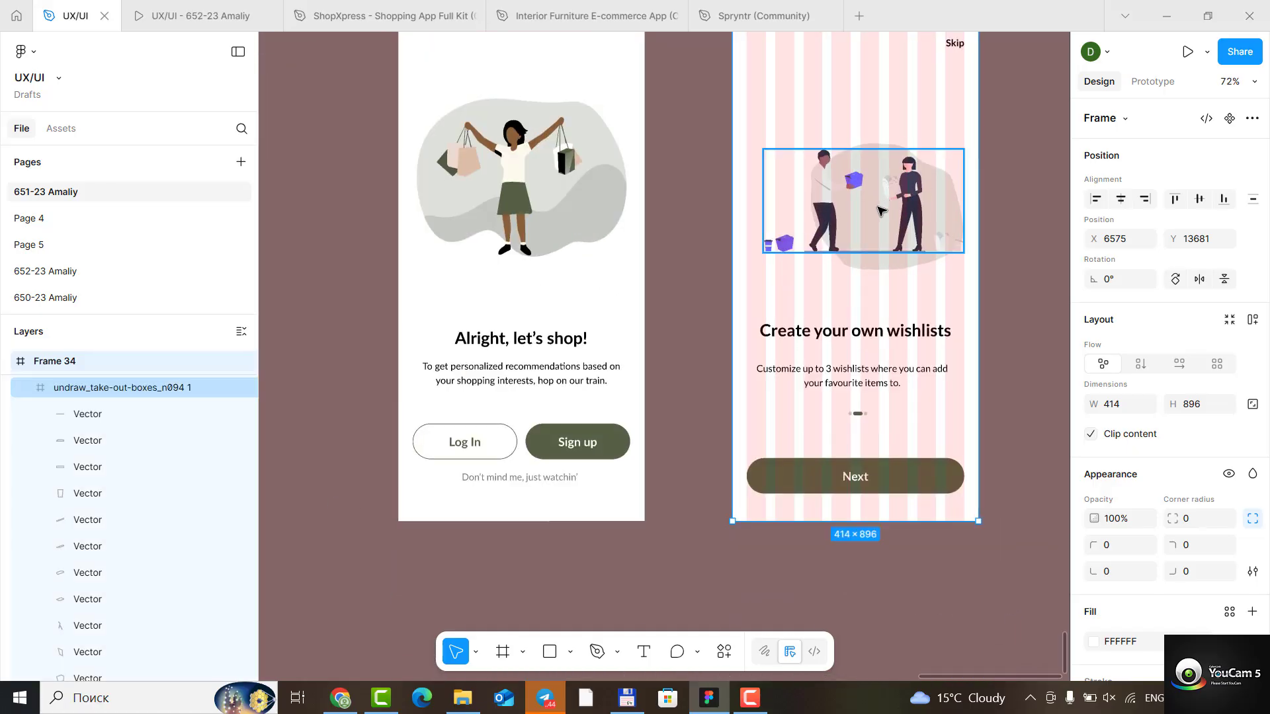
- Replace Frame 34's take-out-boxes illustration with undraw_successful-purchase, scaled down to about 224 × 196 over the background shape
click(878, 210)
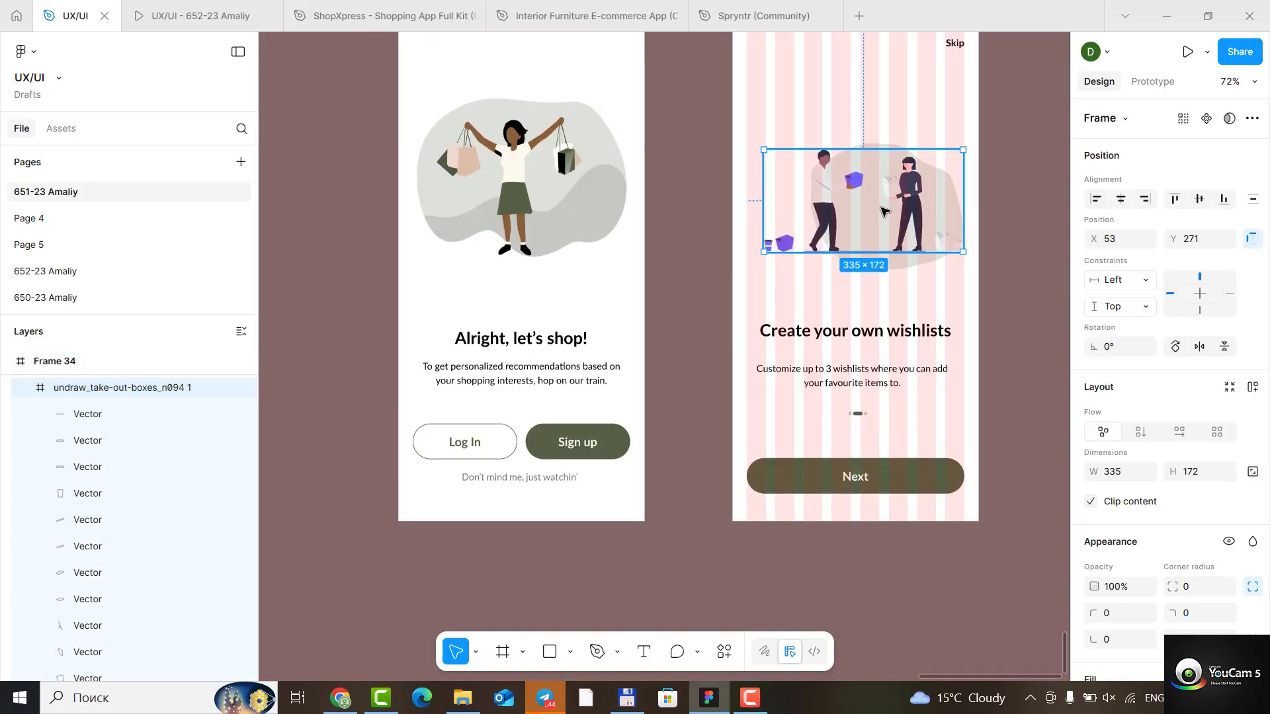
key(Delete)
scroll(691, 314, down, 6)
scroll(692, 314, down, 6)
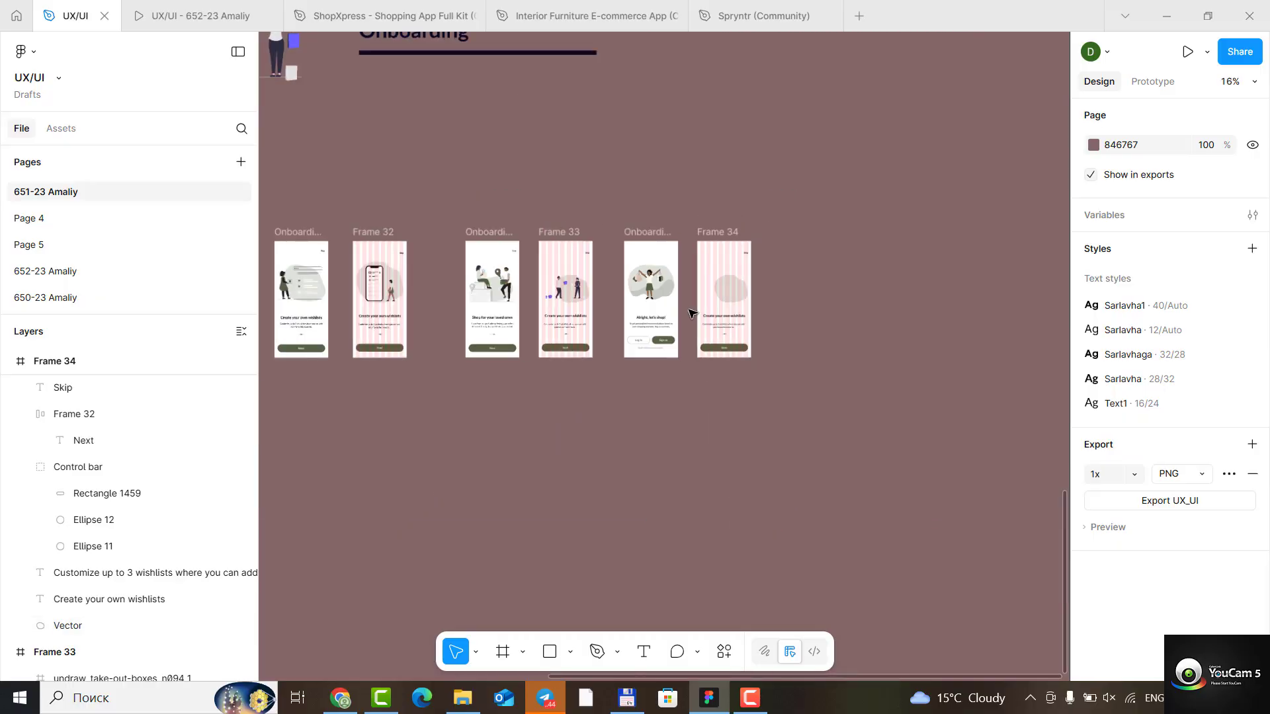
drag(455, 141, 718, 295)
scroll(717, 294, up, 5)
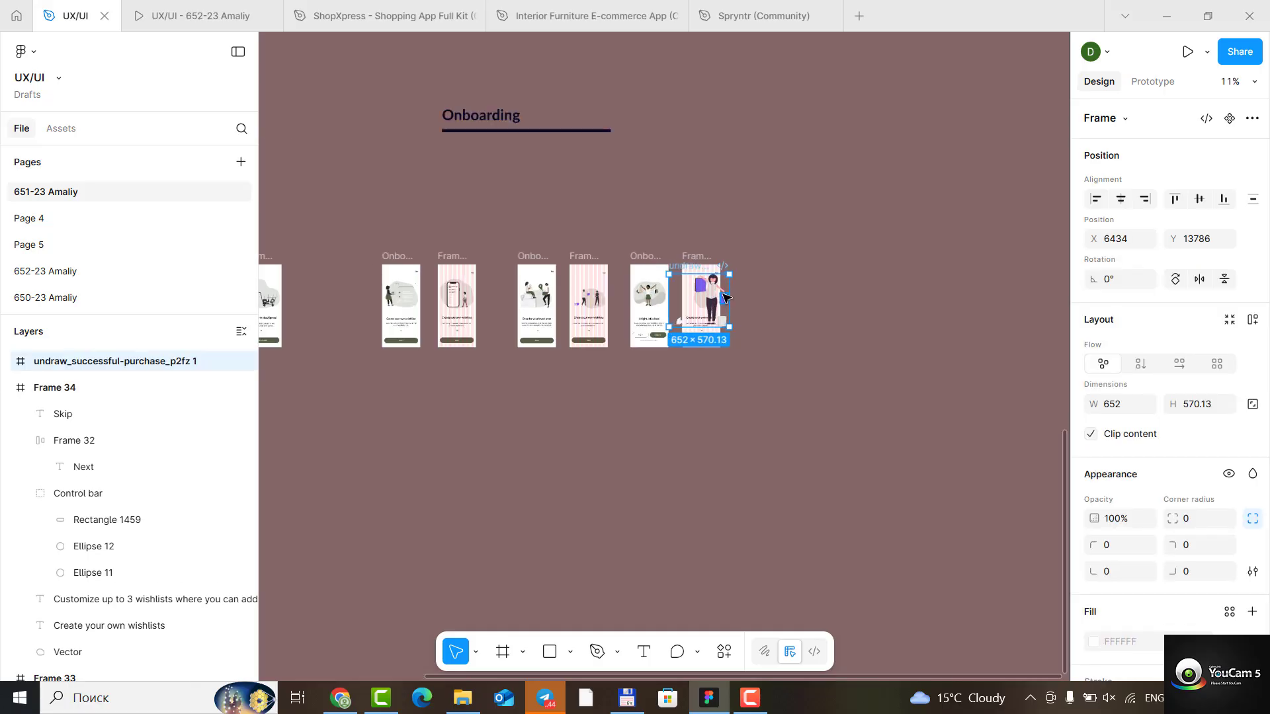
drag(569, 239, 699, 336)
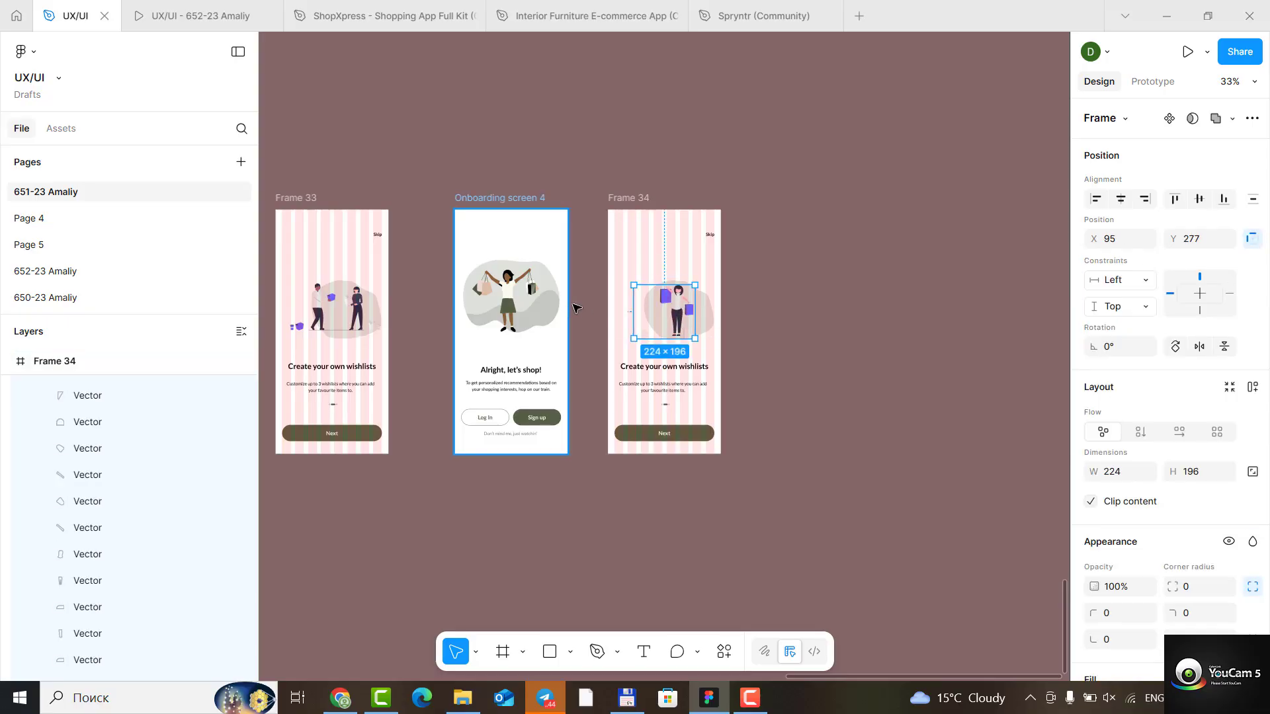
- Enlarge Frame 34's background shape up to the side margins, to about 364 × 303, after checking the shapes in Onboarding screen 4
scroll(582, 317, up, 3)
ctrl+click(499, 277)
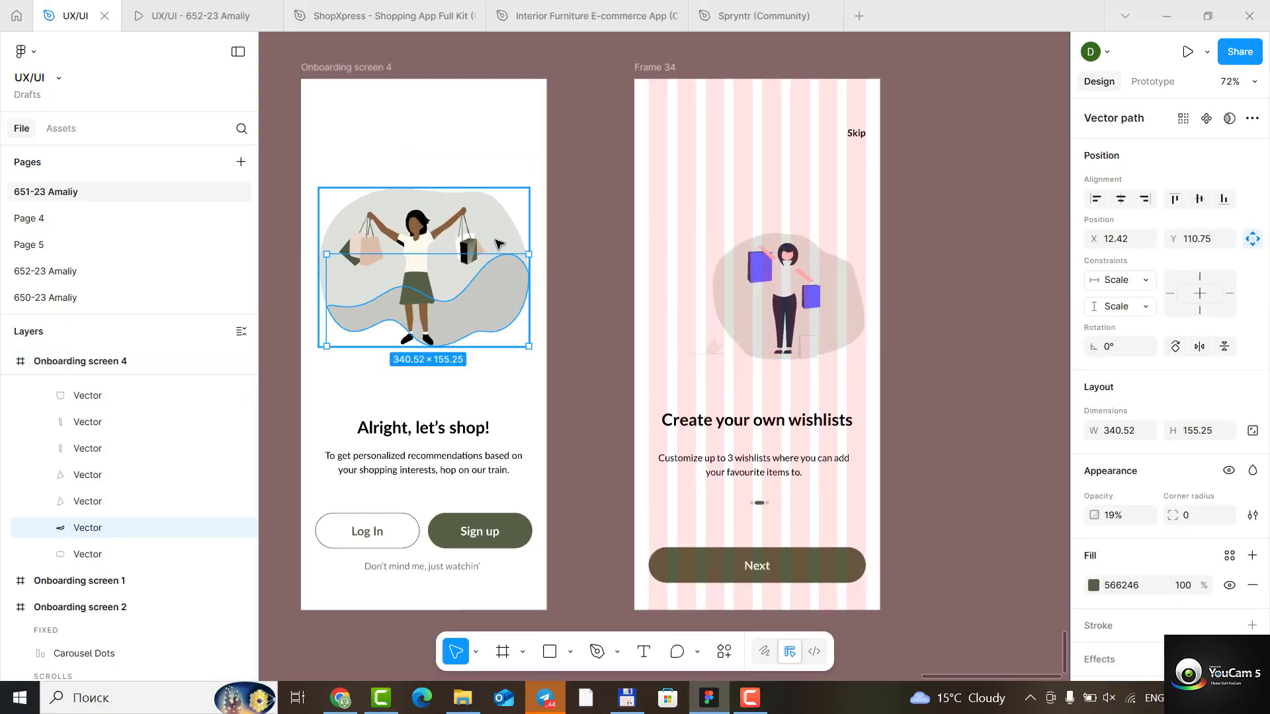
click(517, 204)
scroll(849, 312, up, 3)
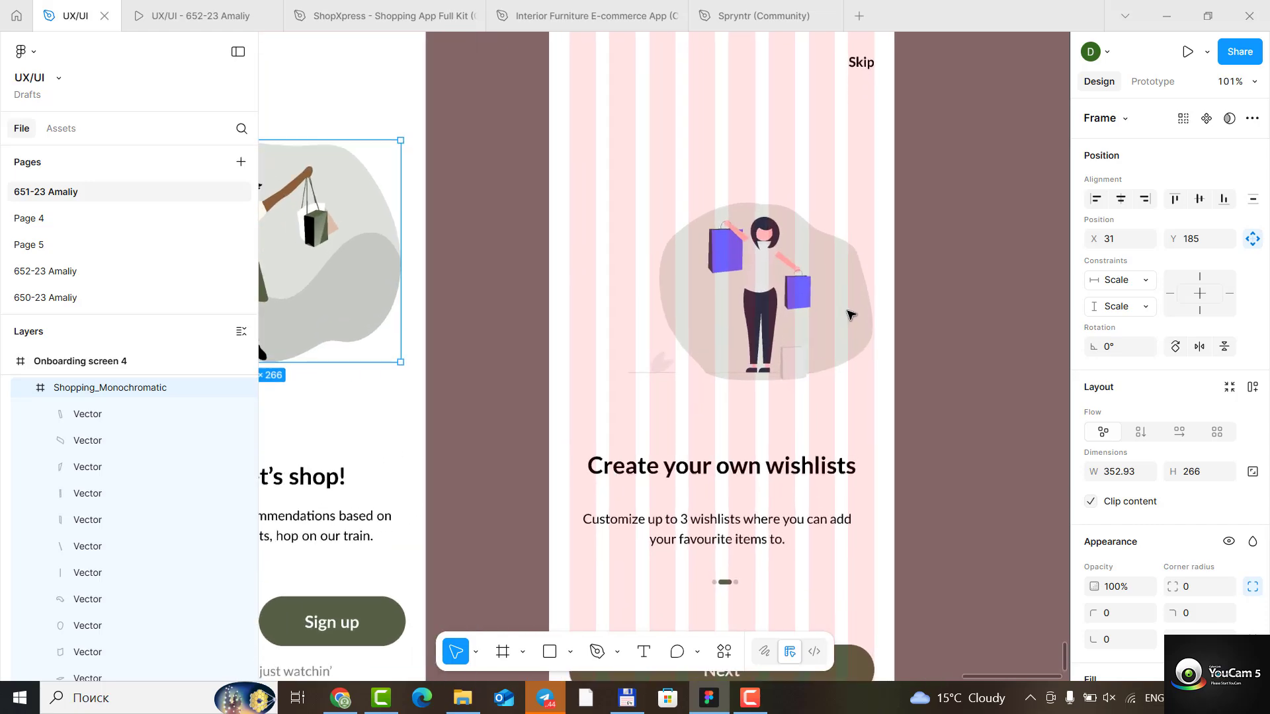
scroll(794, 311, down, 4)
click(768, 306)
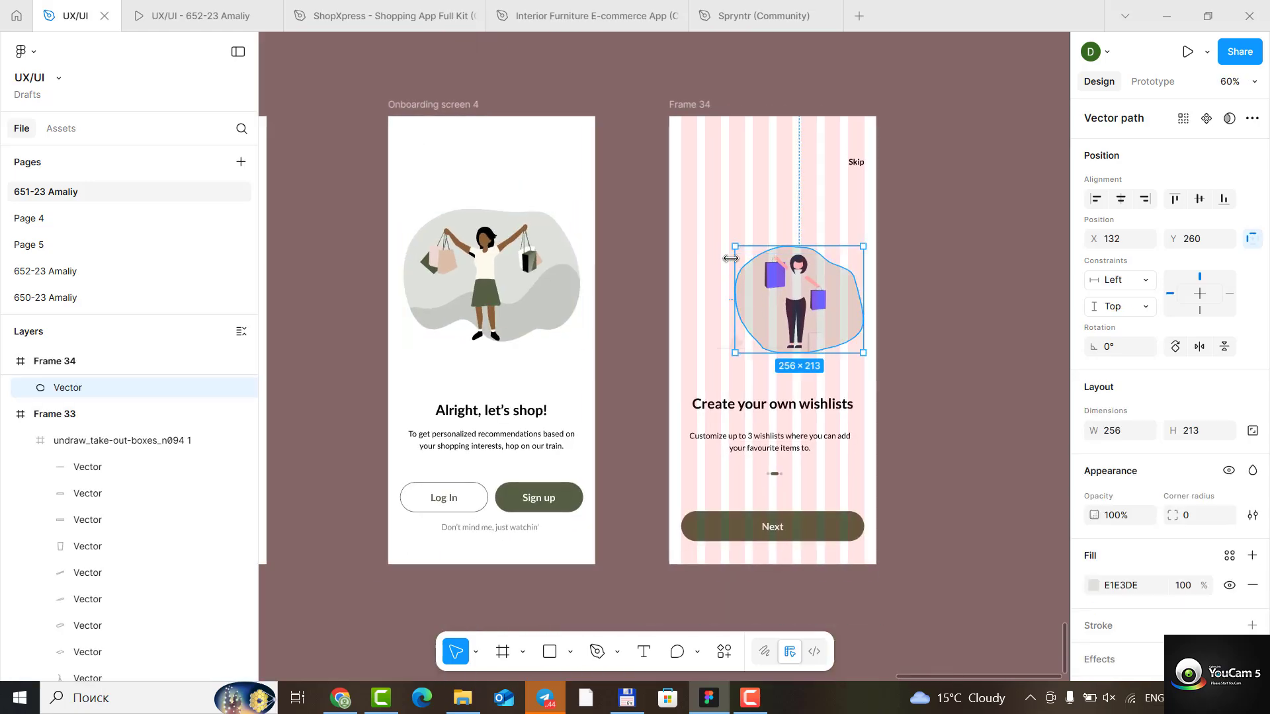
drag(734, 246, 684, 230)
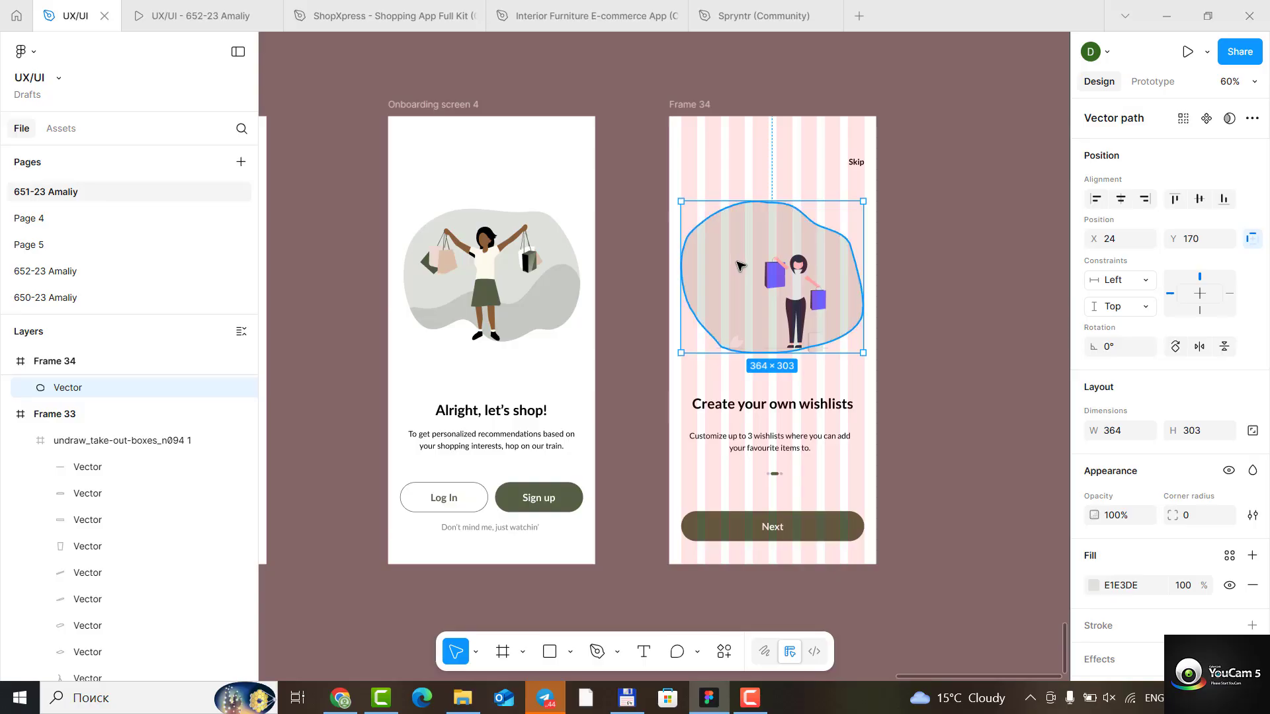
- Duplicate the enlarged background shape in place and shift the copy's path slightly downward
key(ctrl+d)
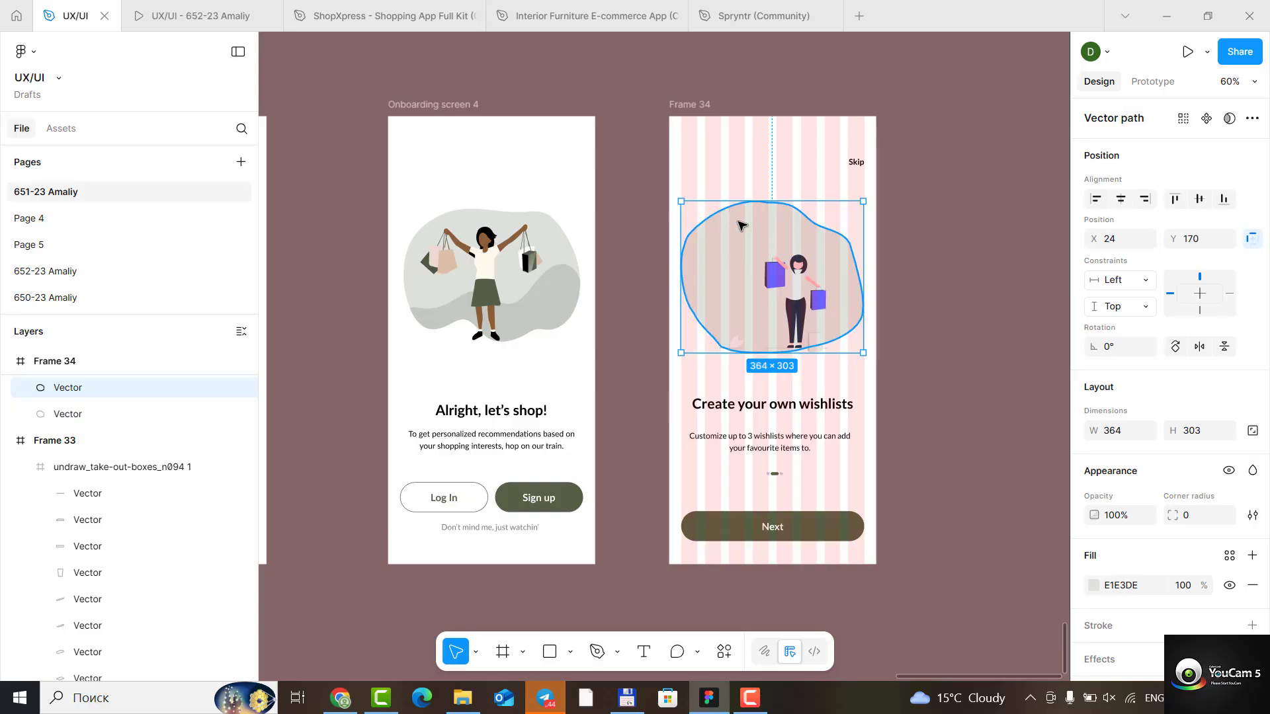
double_click(756, 238)
mouse_move(768, 214)
mouse_down()
mouse_move(768, 270)
mouse_move(768, 232)
mouse_up()
click(768, 221)
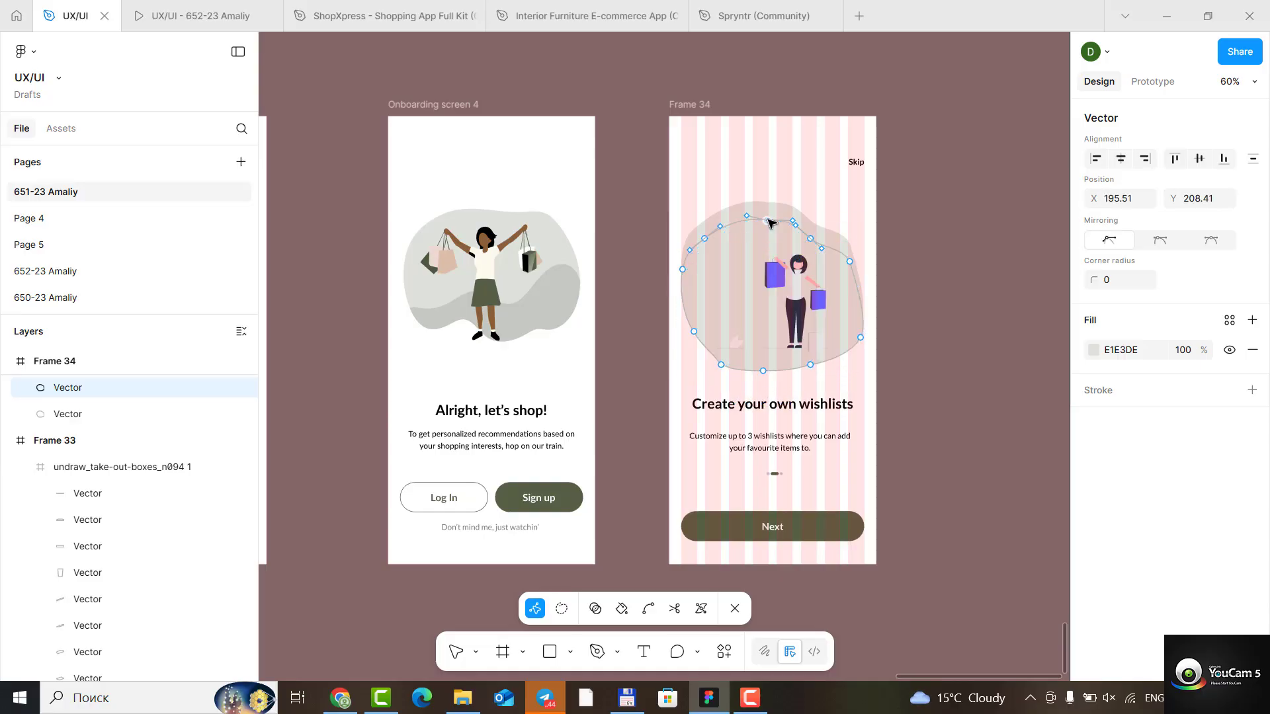
key(Escape)
- Pull the copy's upper anchor points down to lower its top edge, placing the middle one at about X 192.5, Y 282.5
double_click(740, 242)
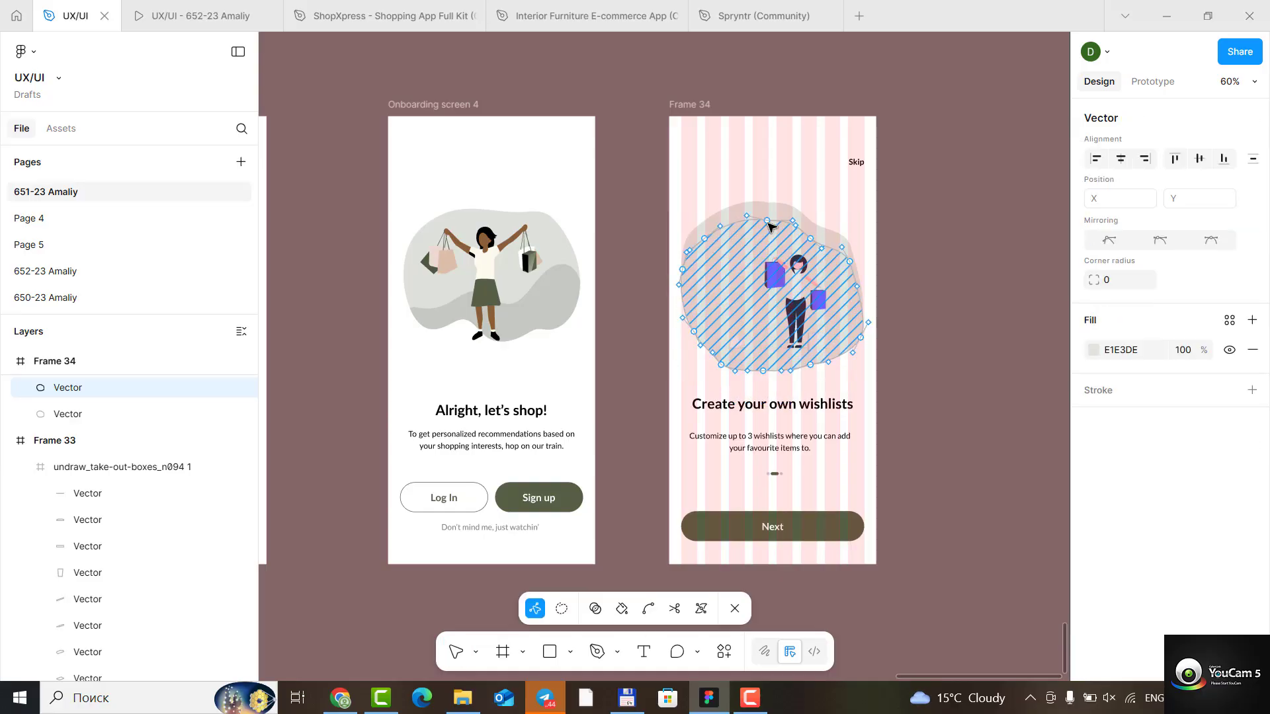
mouse_move(767, 221)
mouse_down()
mouse_move(762, 252)
mouse_move(710, 248)
mouse_move(723, 267)
mouse_move(720, 255)
mouse_move(684, 277)
mouse_move(685, 314)
mouse_move(683, 291)
mouse_move(734, 278)
mouse_up()
drag(811, 239, 768, 259)
click(764, 254)
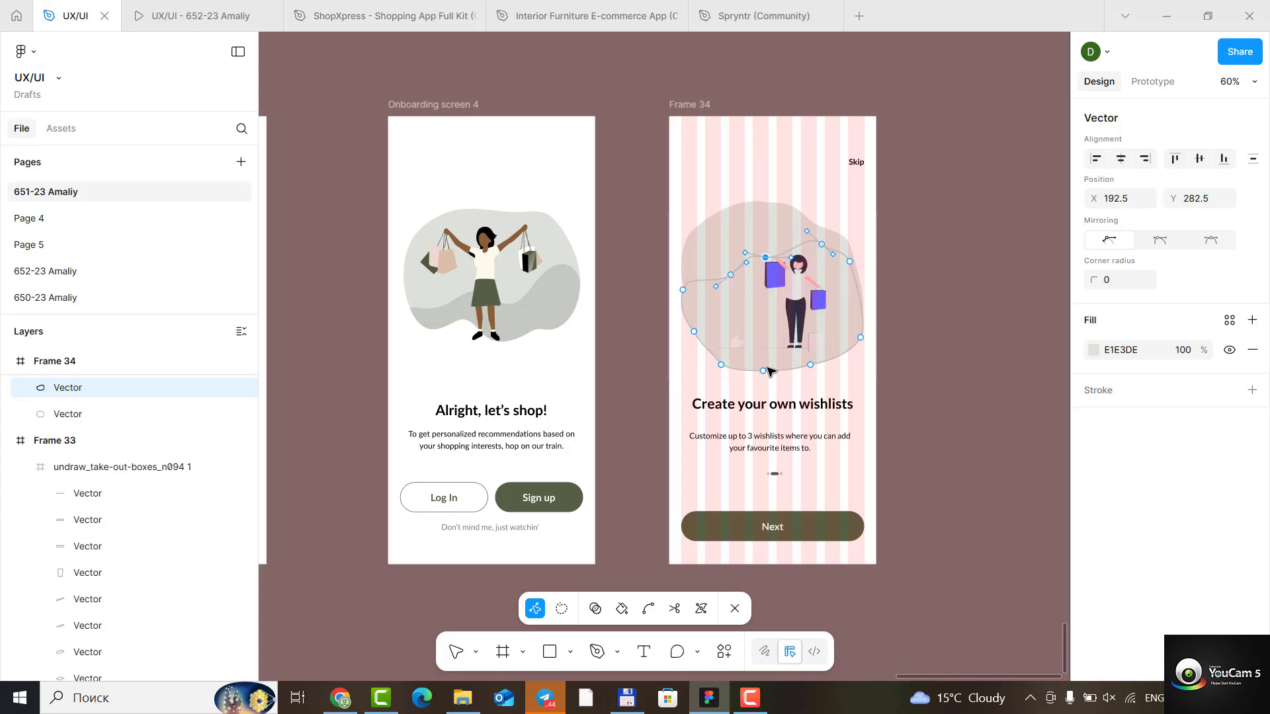
- Raise the copy's lower-left anchors to follow the original outline, set the right anchor to about X 384.5, Y 430, and leave path editing
drag(762, 375, 728, 336)
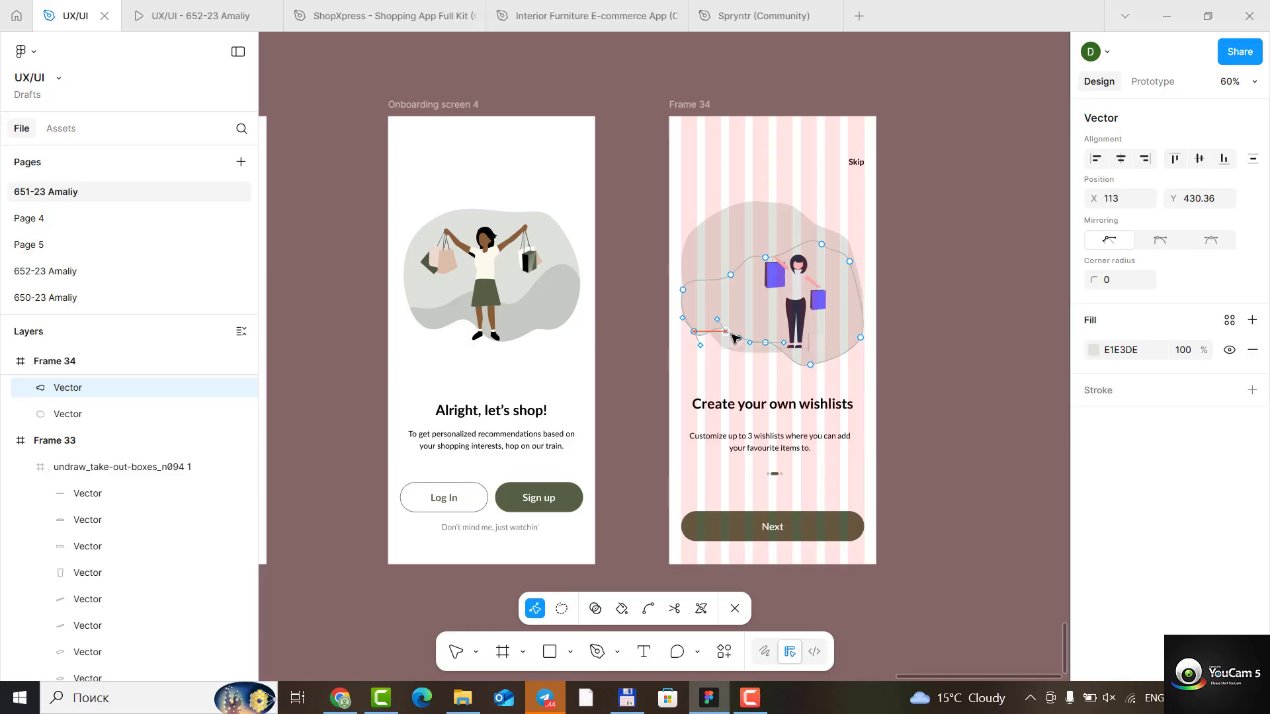
drag(765, 343, 773, 339)
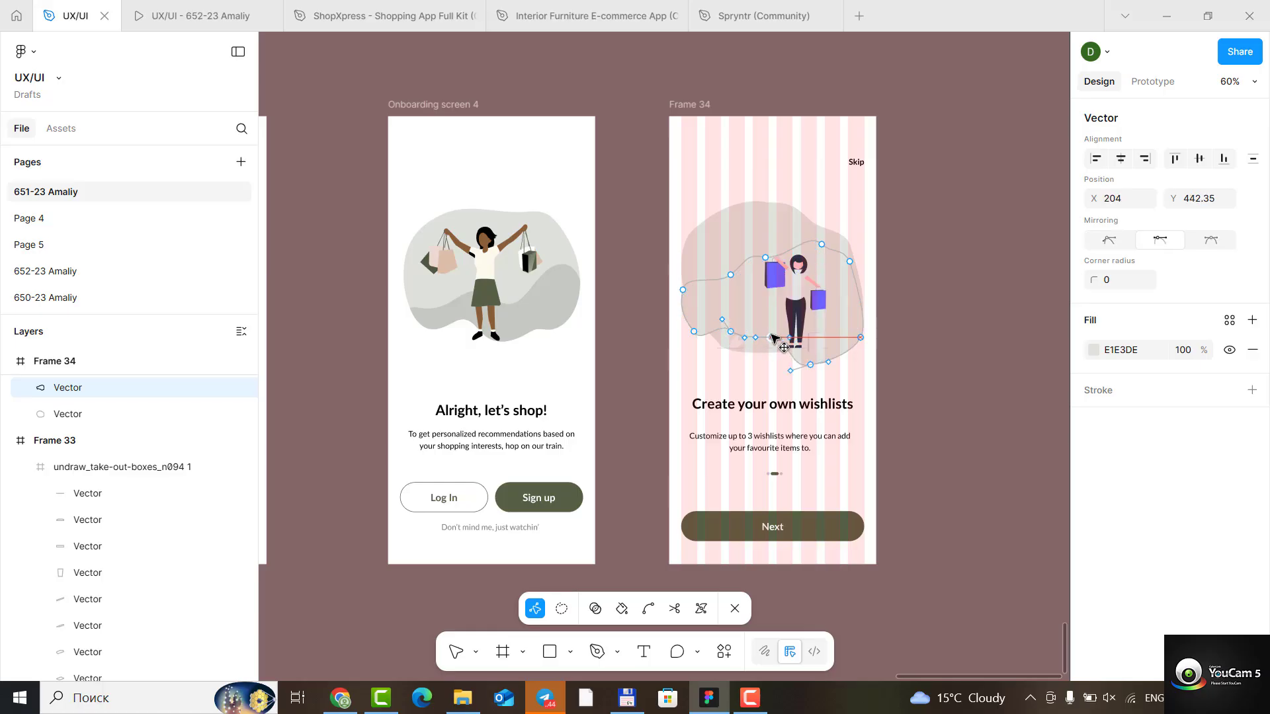
click(811, 364)
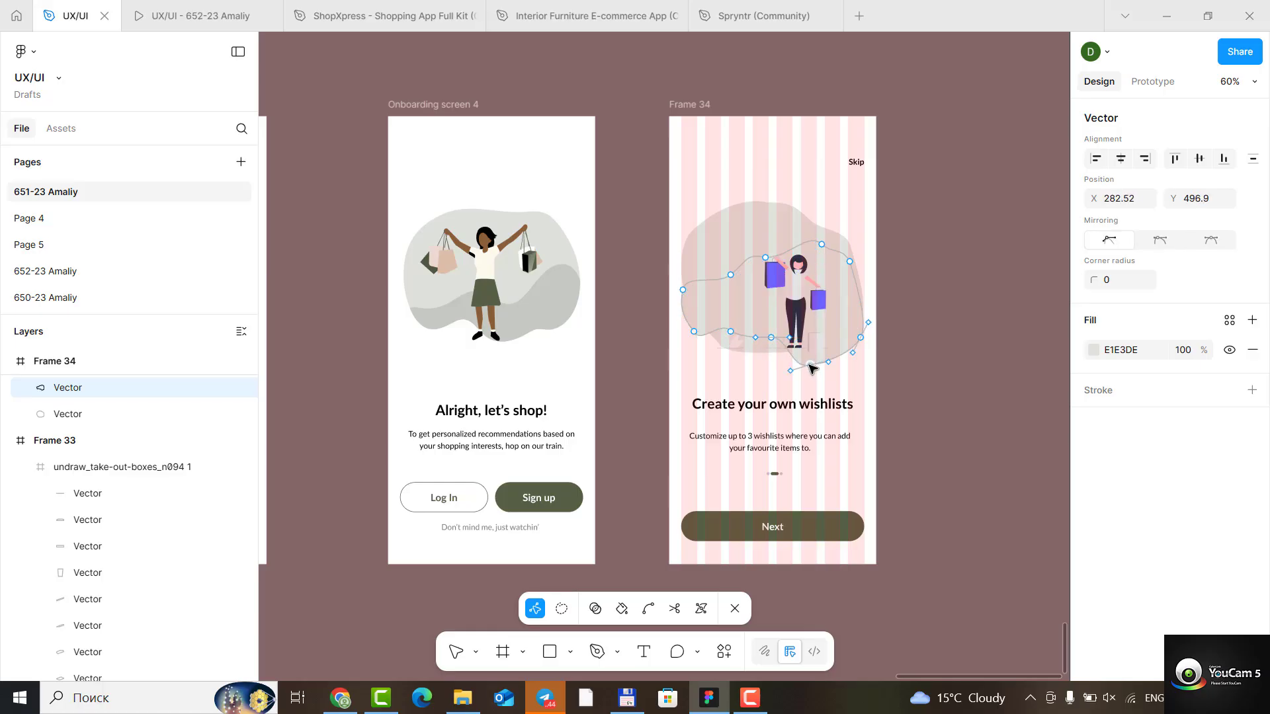
click(862, 338)
drag(861, 339, 862, 332)
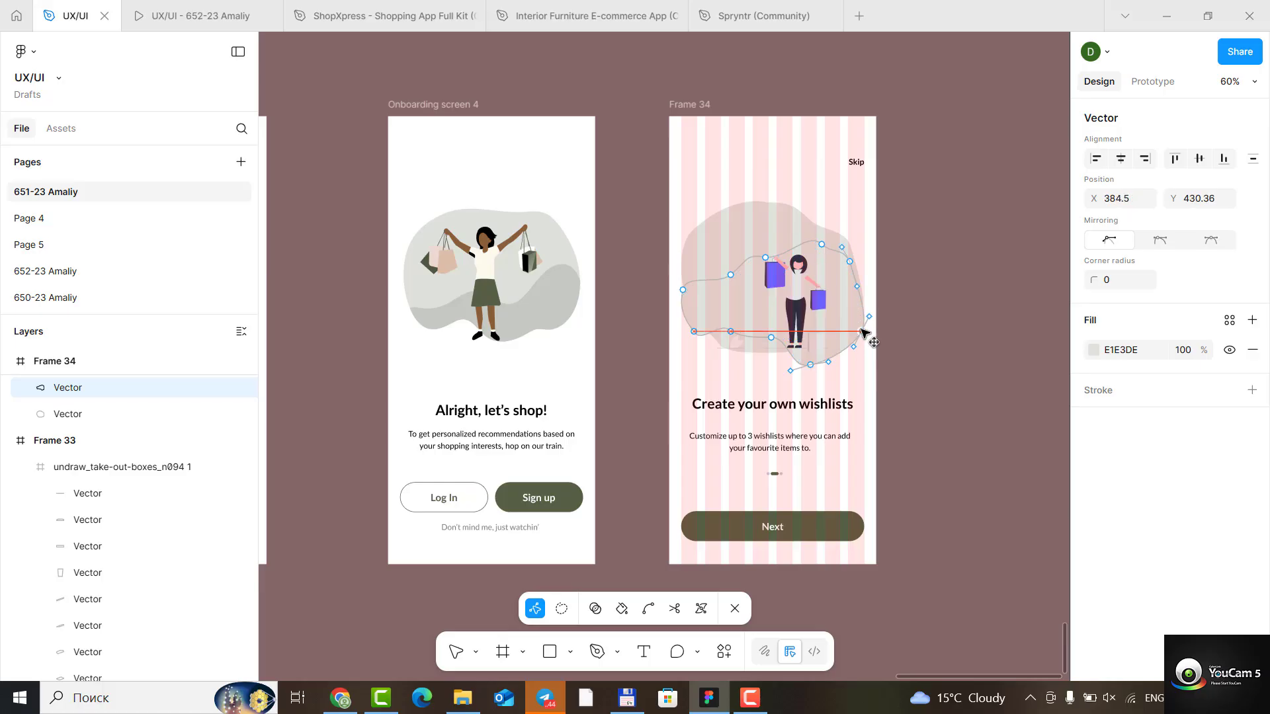
click(830, 360)
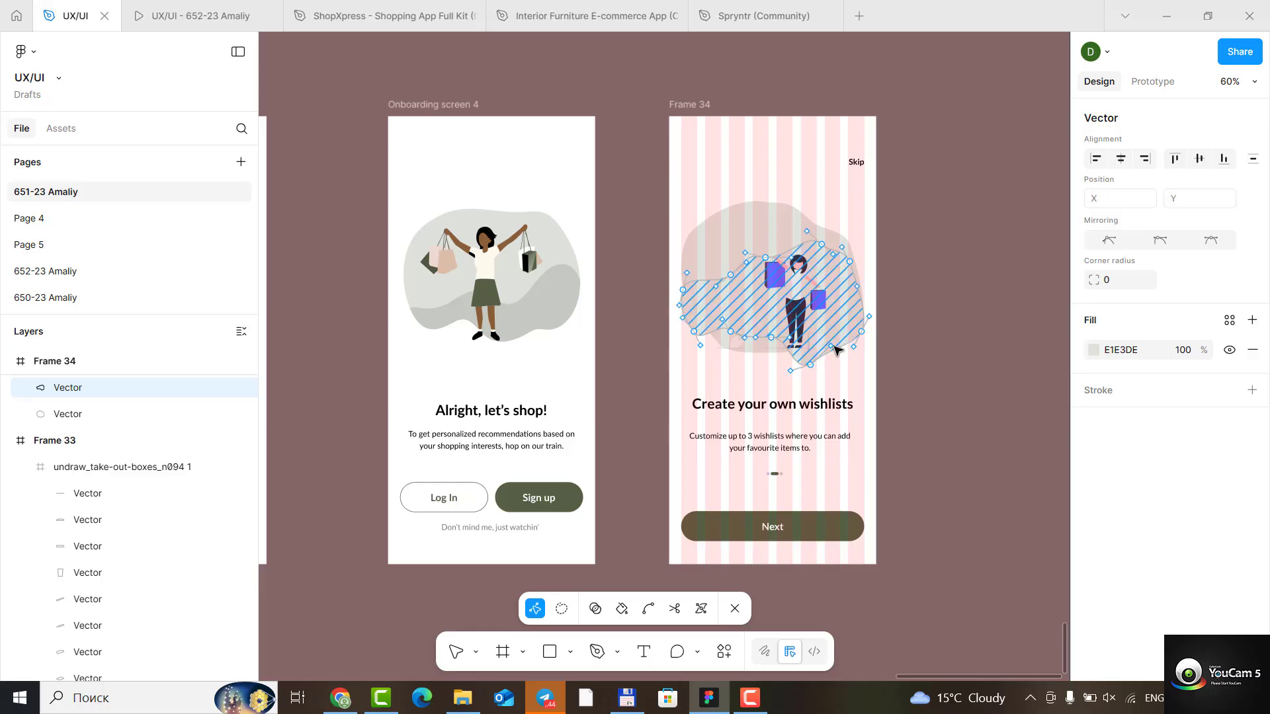
key(Escape)
- Reopen the copy's path and raise its lowest anchor to about X 282, Y 479, adjusting the neighbouring bottom anchor to match
click(828, 335)
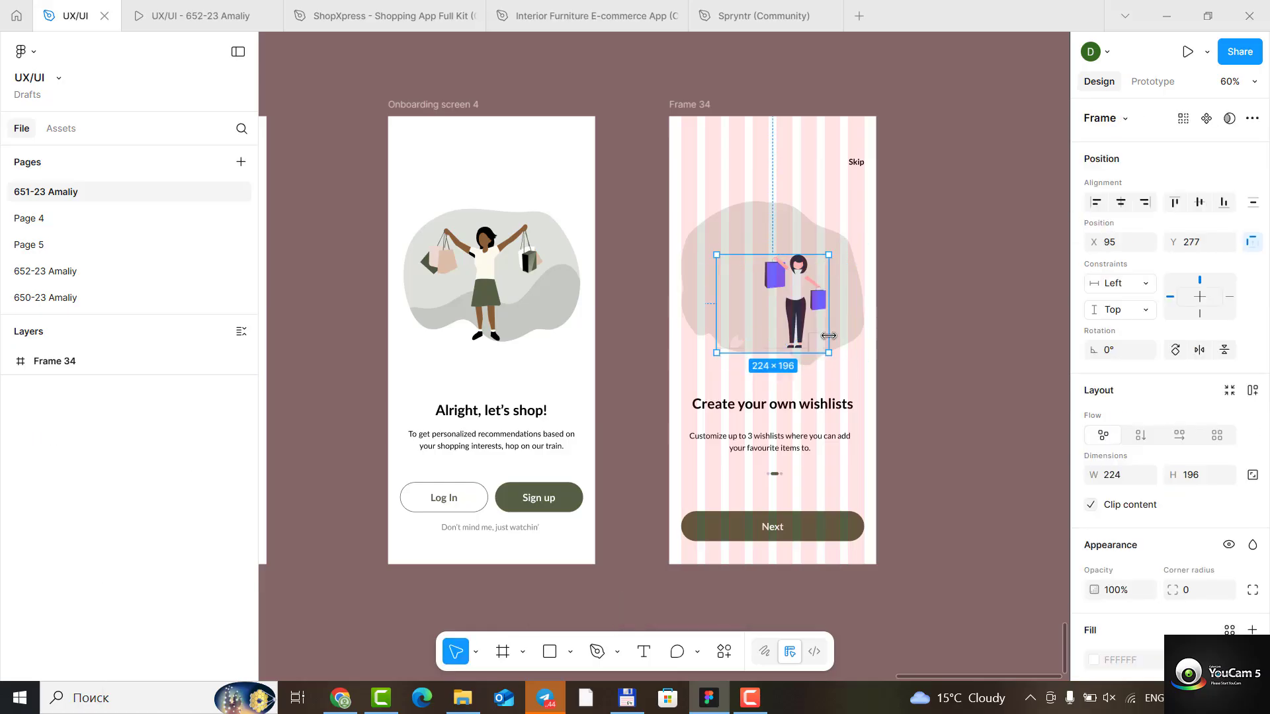
double_click(850, 335)
click(811, 364)
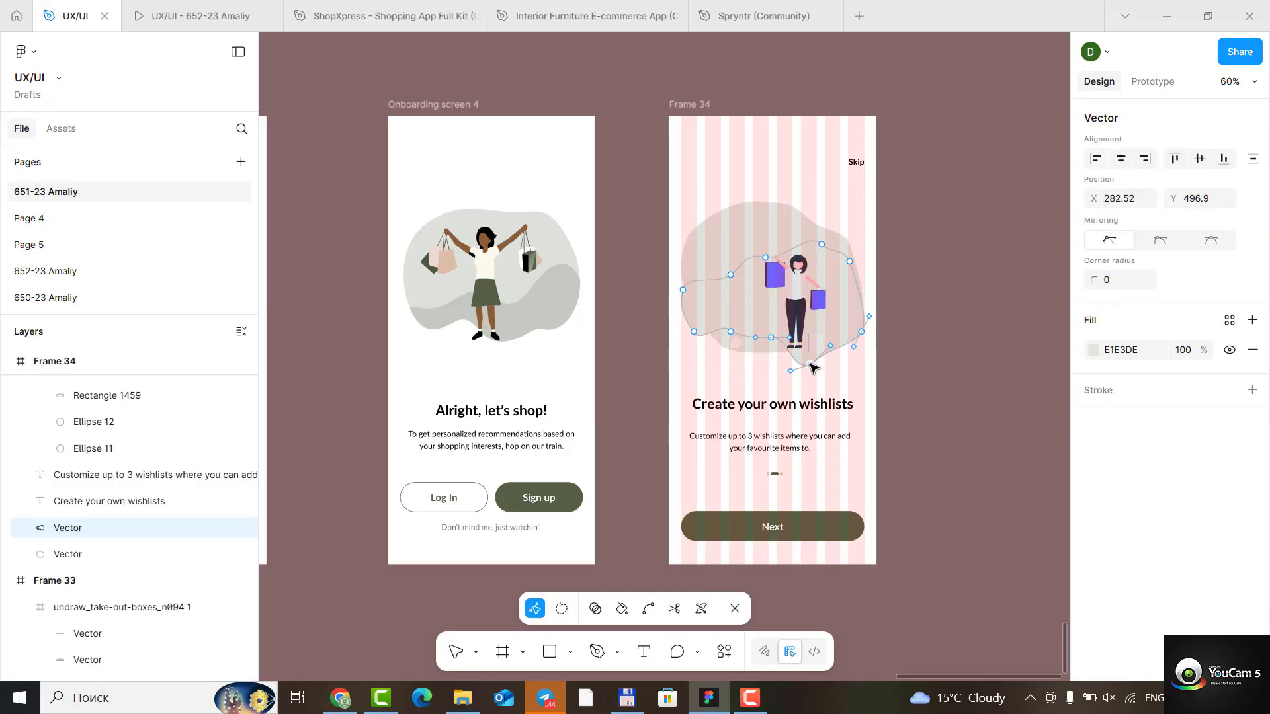
drag(811, 361, 817, 349)
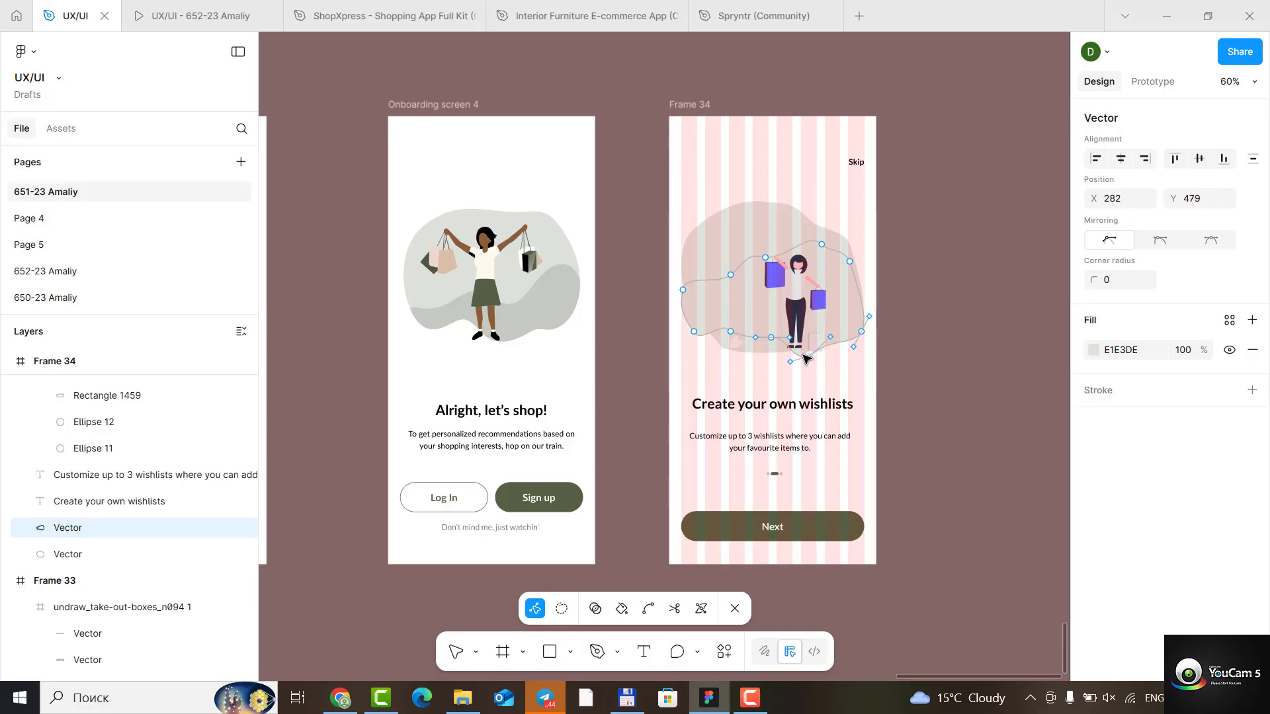
drag(771, 338, 768, 345)
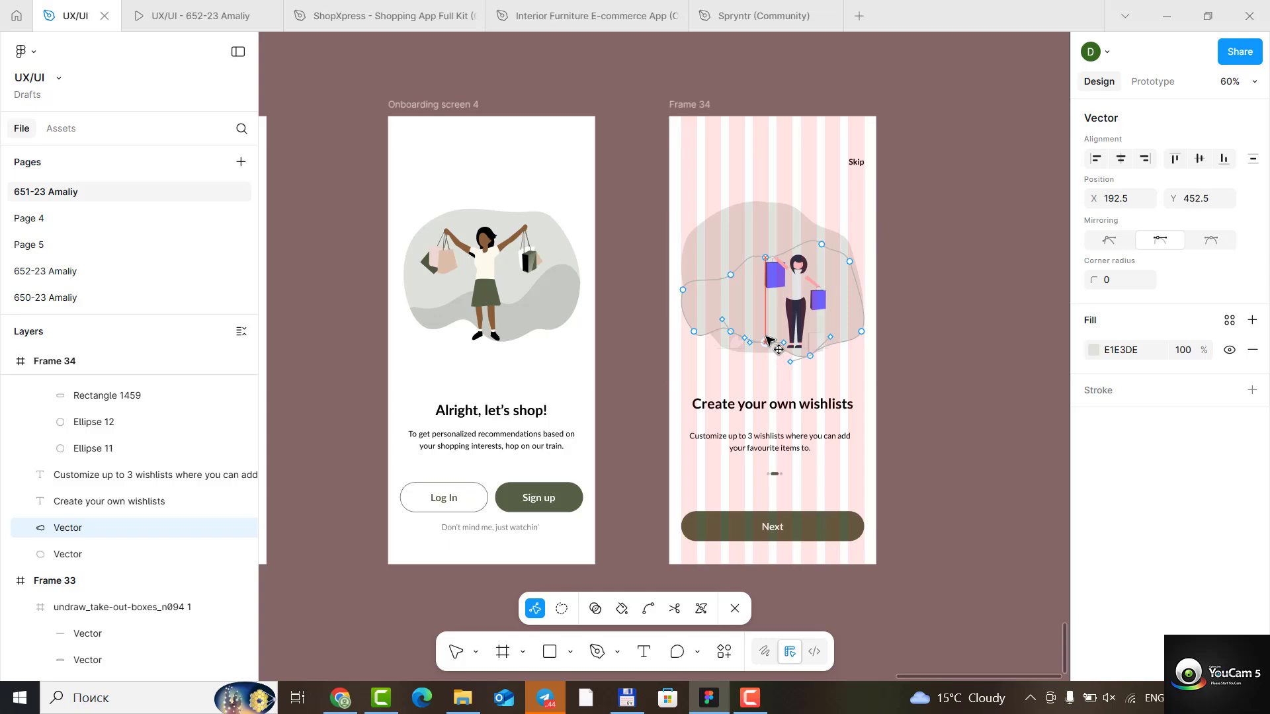
- Reshape the copy's top edge into a wave that stays low on the left and rises toward the right edge
drag(823, 246, 772, 302)
drag(821, 252, 832, 267)
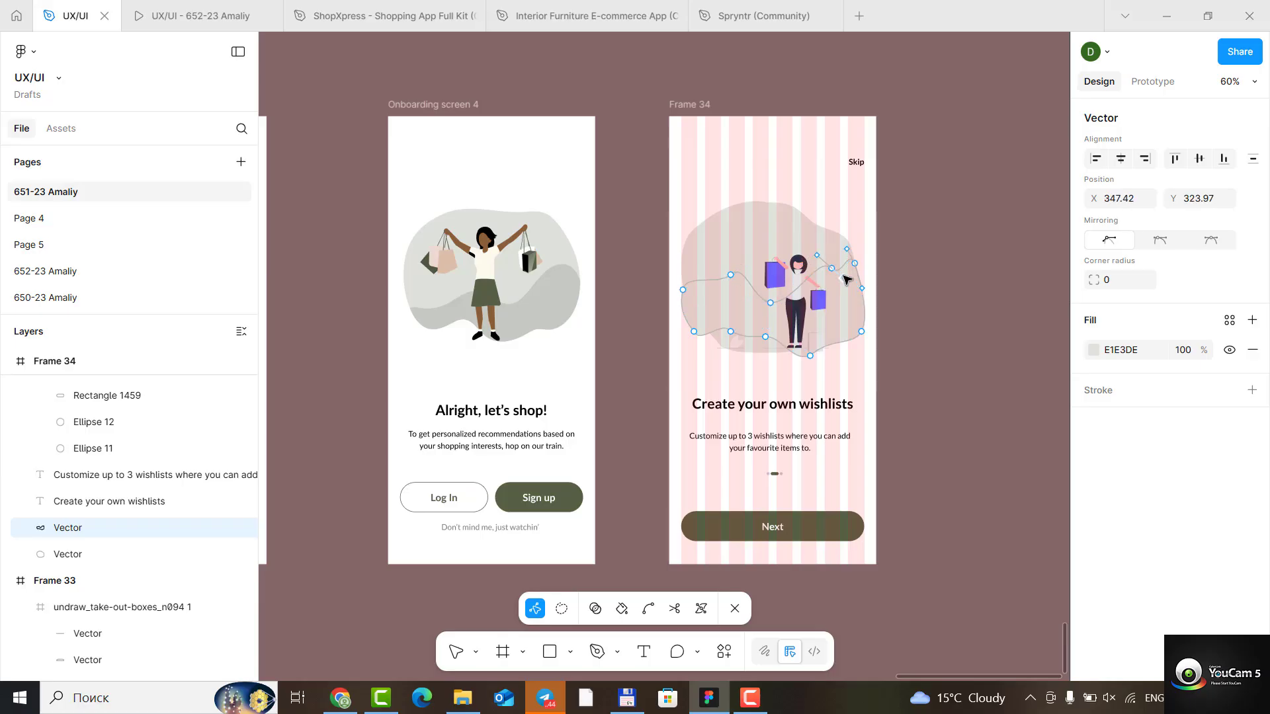
mouse_move(851, 256)
mouse_down()
mouse_move(814, 273)
mouse_move(828, 264)
mouse_up()
mouse_move(731, 275)
mouse_down()
mouse_move(711, 297)
mouse_move(724, 291)
mouse_move(730, 305)
mouse_move(681, 304)
mouse_up()
drag(831, 264, 797, 338)
click(965, 381)
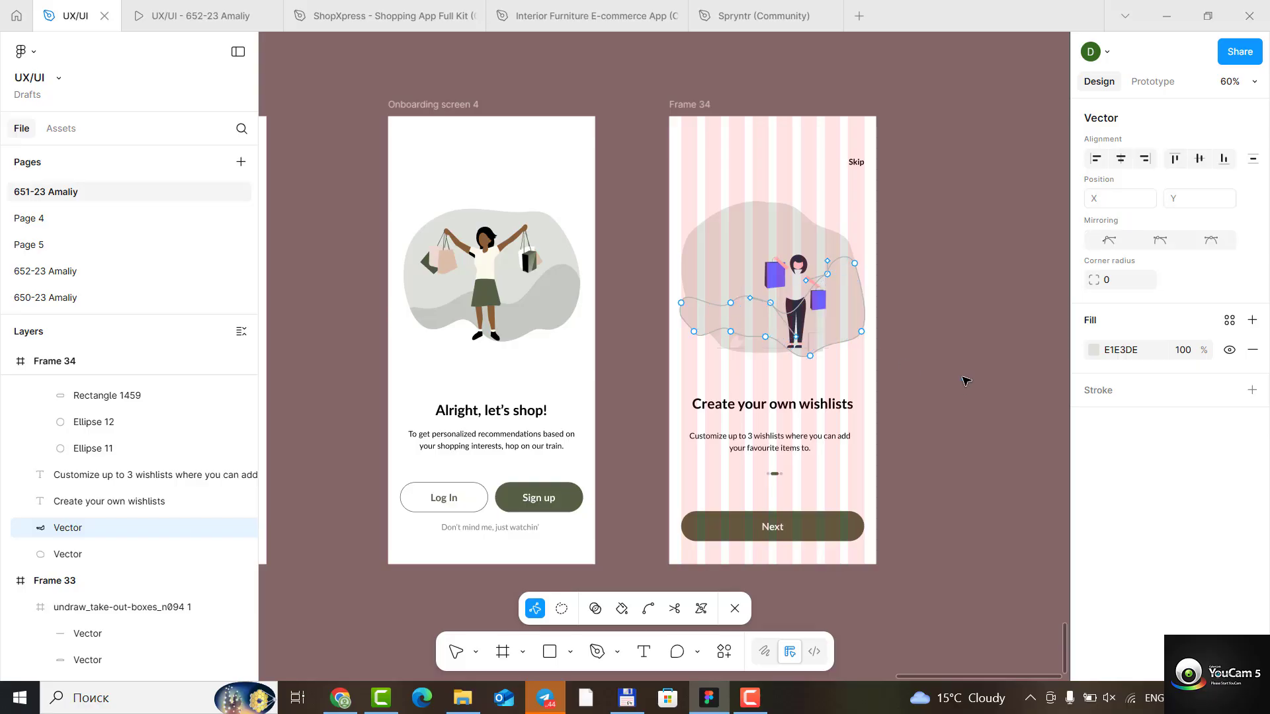
- Reshape the original background shape's top edge with a shallow dip, pulling its upper-right anchor out to about X 369.5, Y 208.4
click(744, 248)
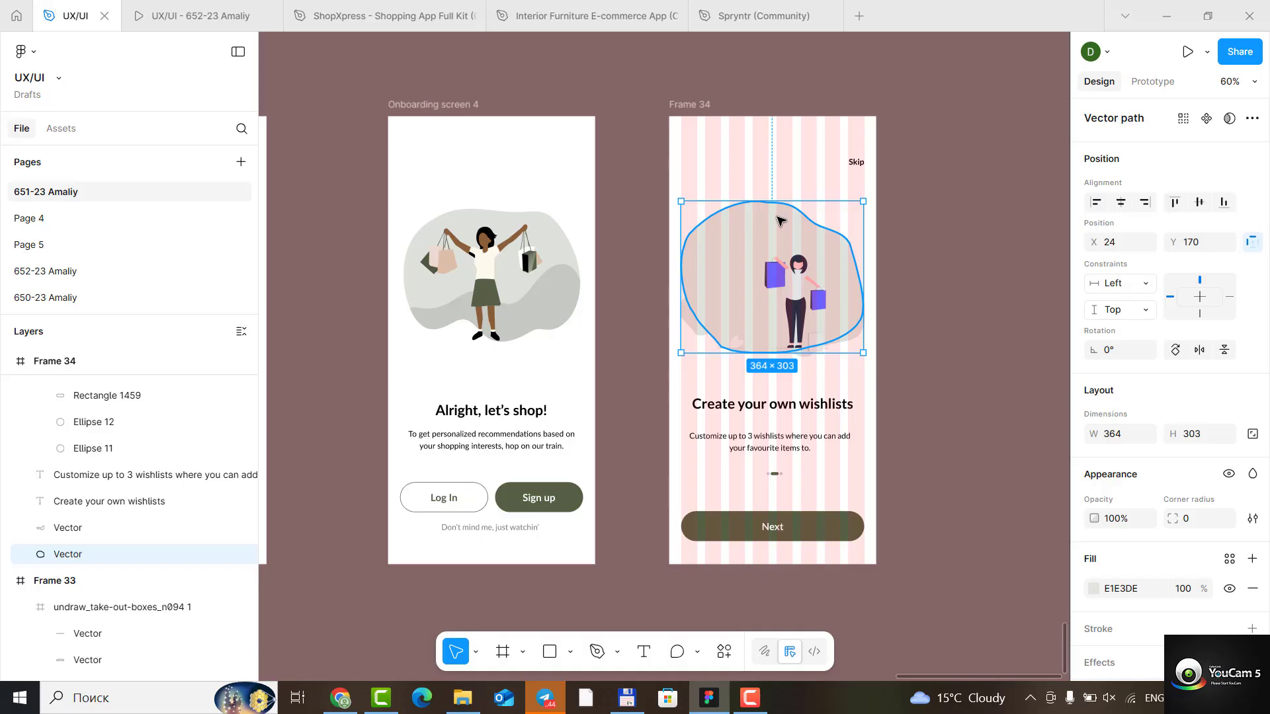
double_click(772, 232)
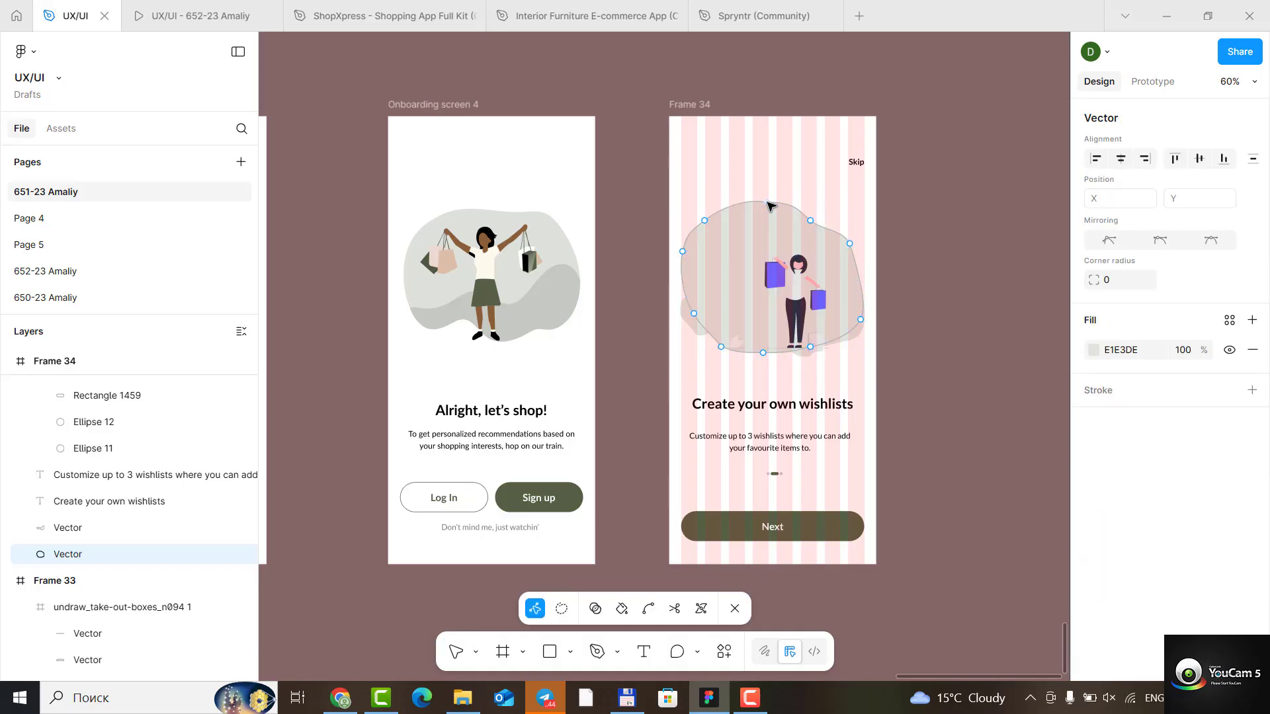
drag(767, 202, 854, 221)
click(810, 221)
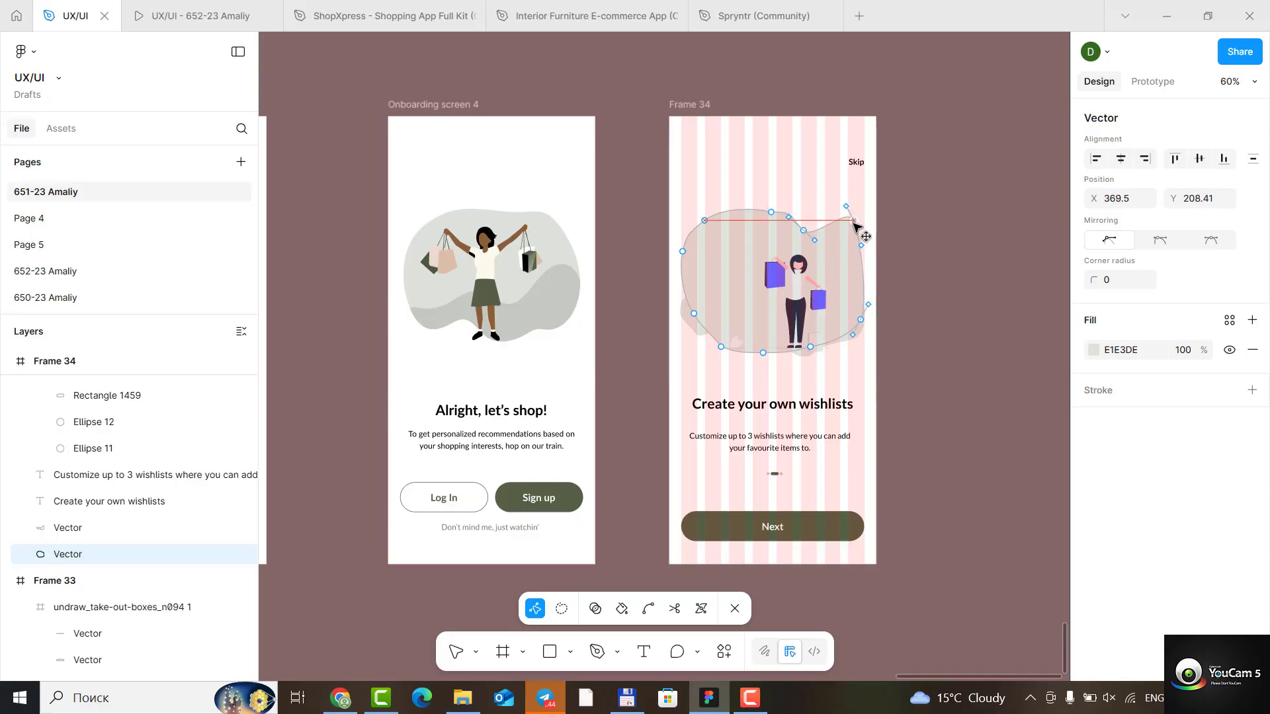
click(834, 228)
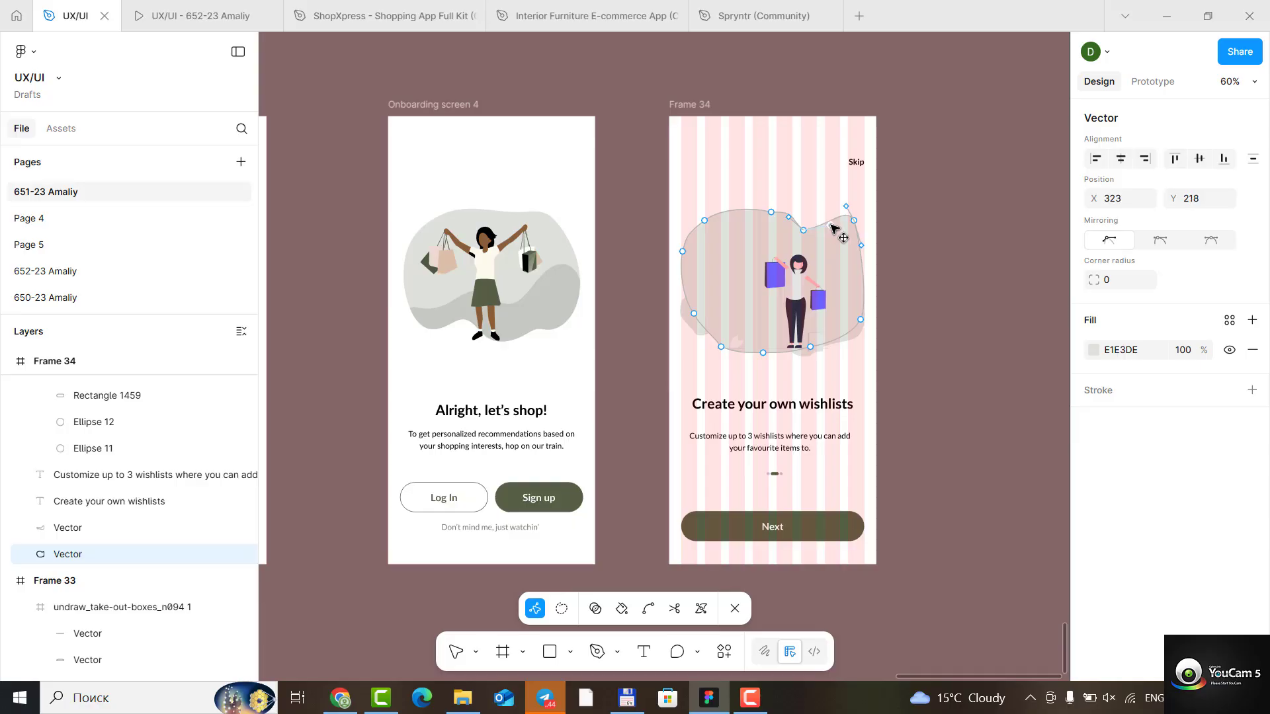
click(812, 228)
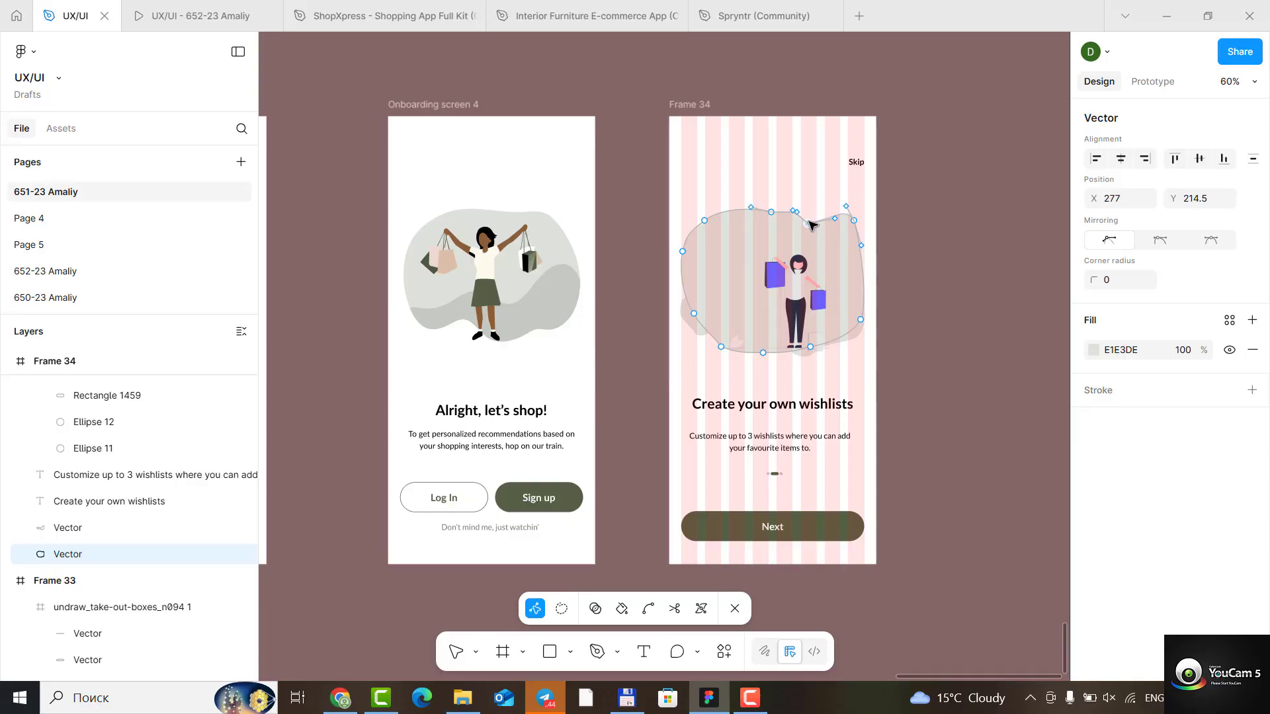
click(794, 220)
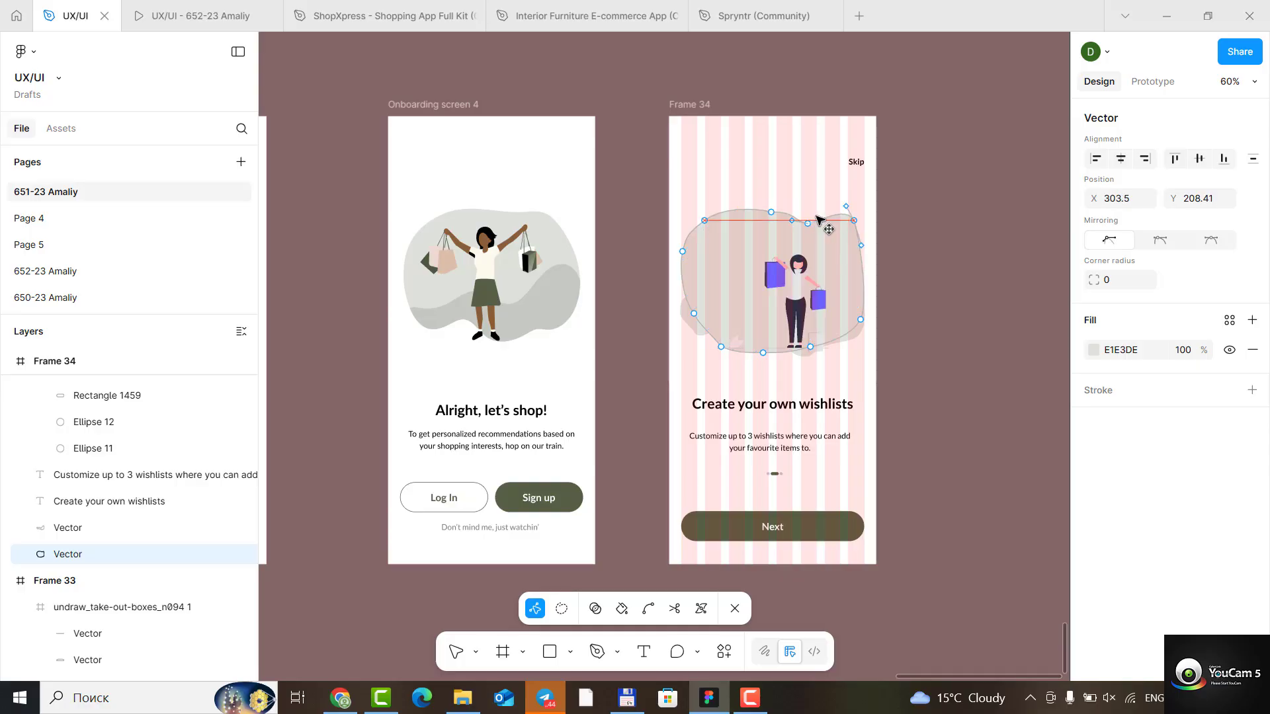
click(822, 222)
drag(845, 207, 836, 212)
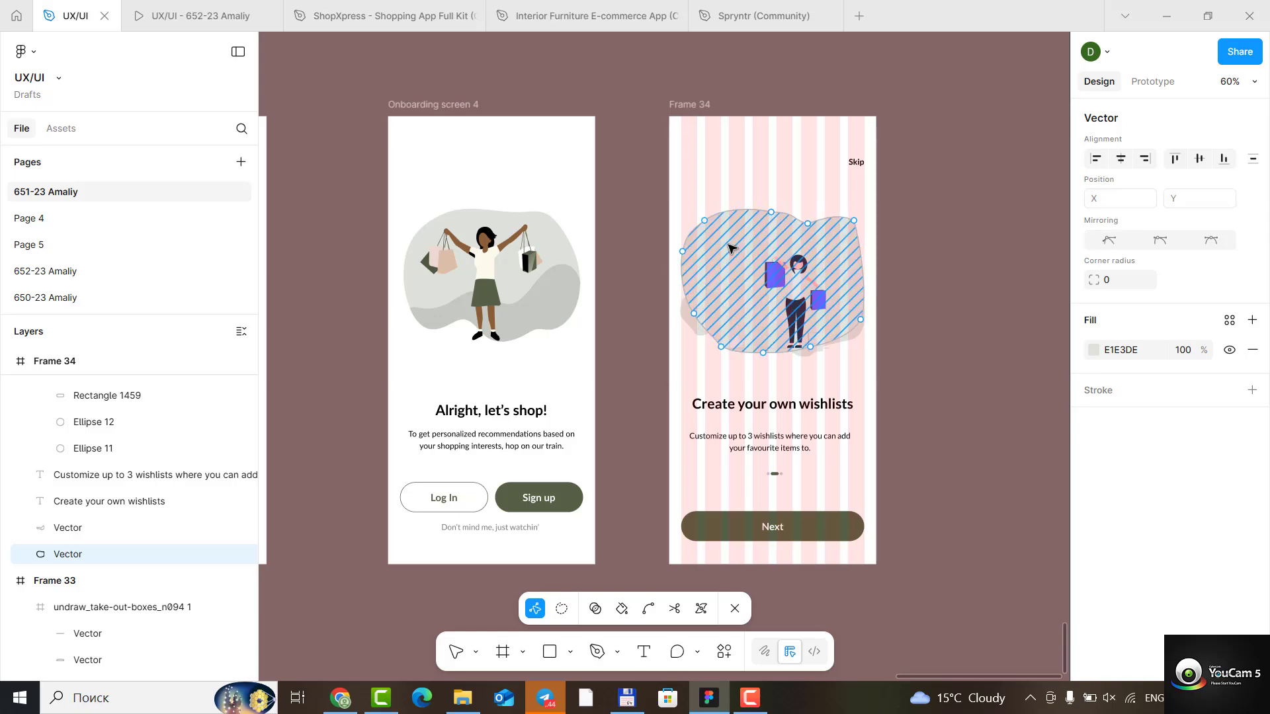
- Reduce the lighter background shape's height to 224 and pull its lower-left curve outward
key(Escape)
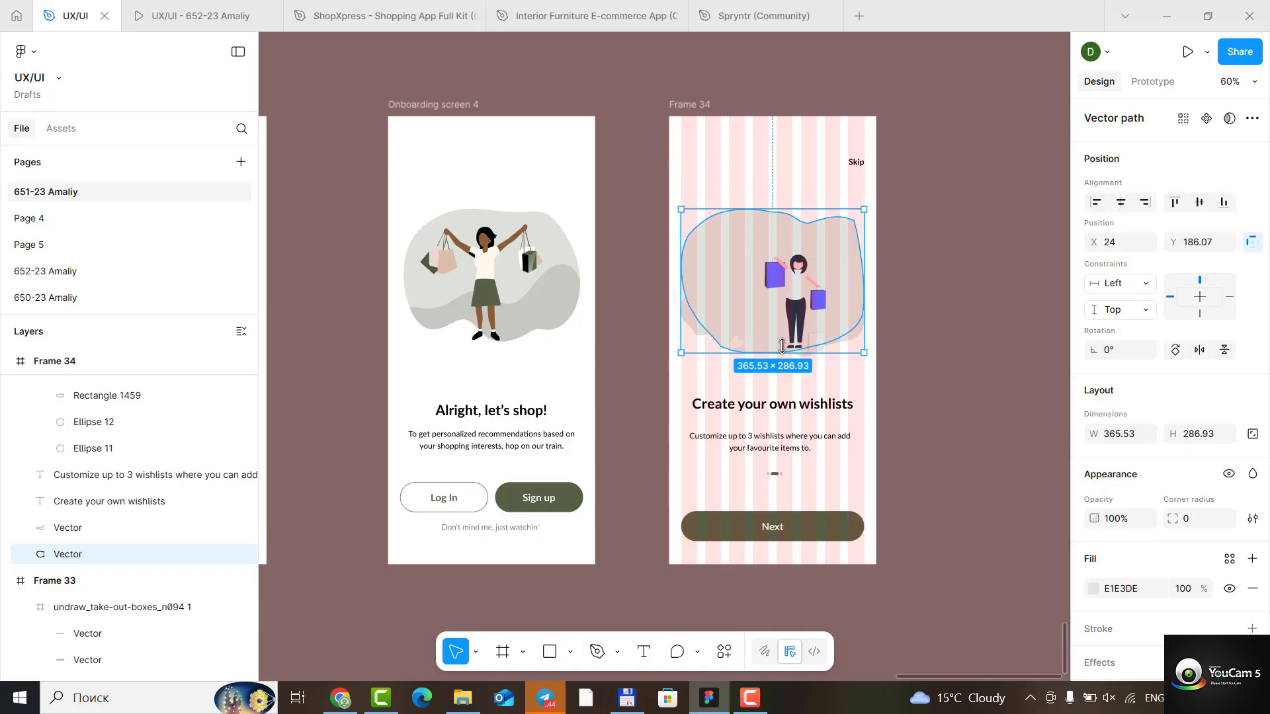
drag(782, 346, 778, 321)
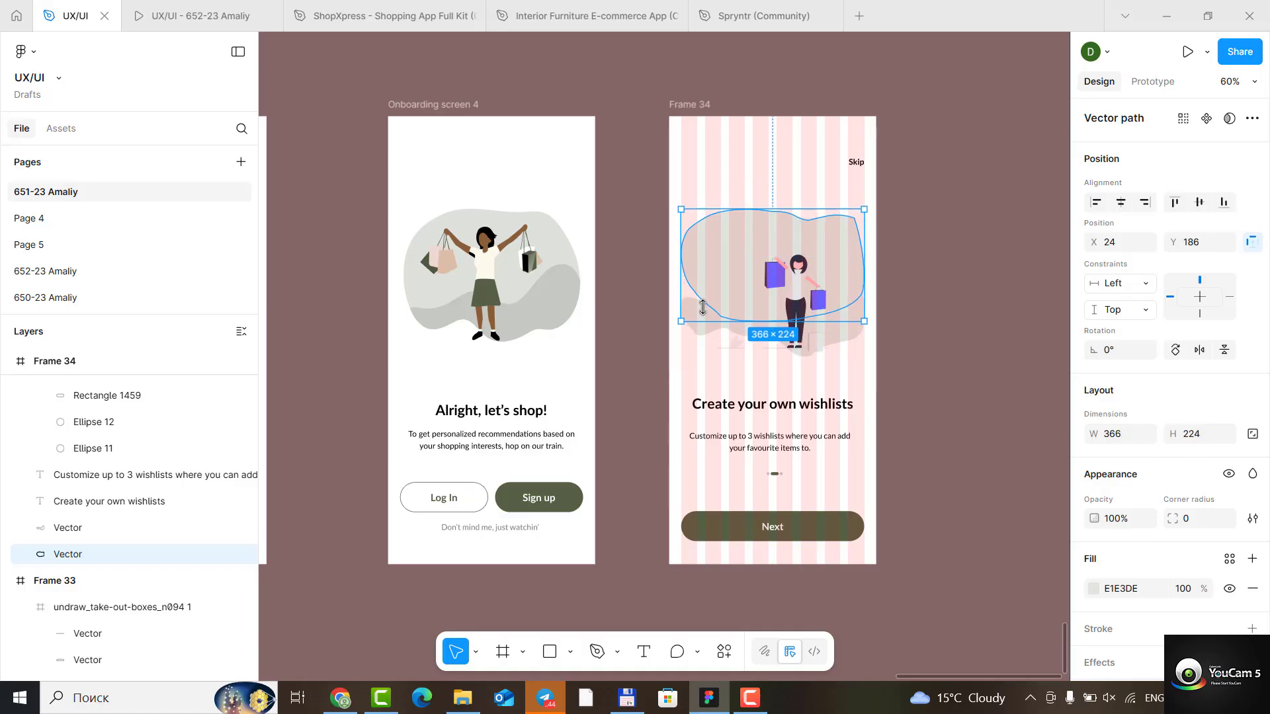
double_click(708, 276)
drag(696, 289, 687, 312)
key(Escape)
key(Escape)
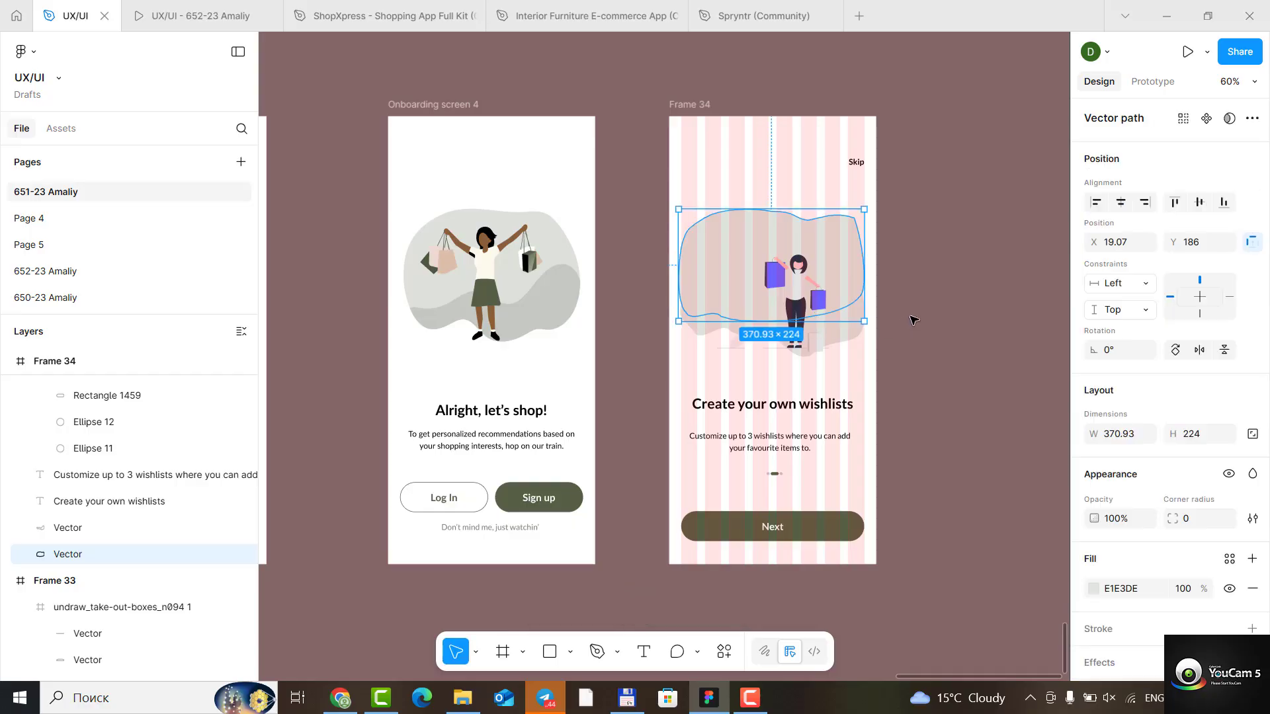
- Fill the lower wavy shape with the darker grey C5C9C0 sampled from the reference illustration's background
click(847, 332)
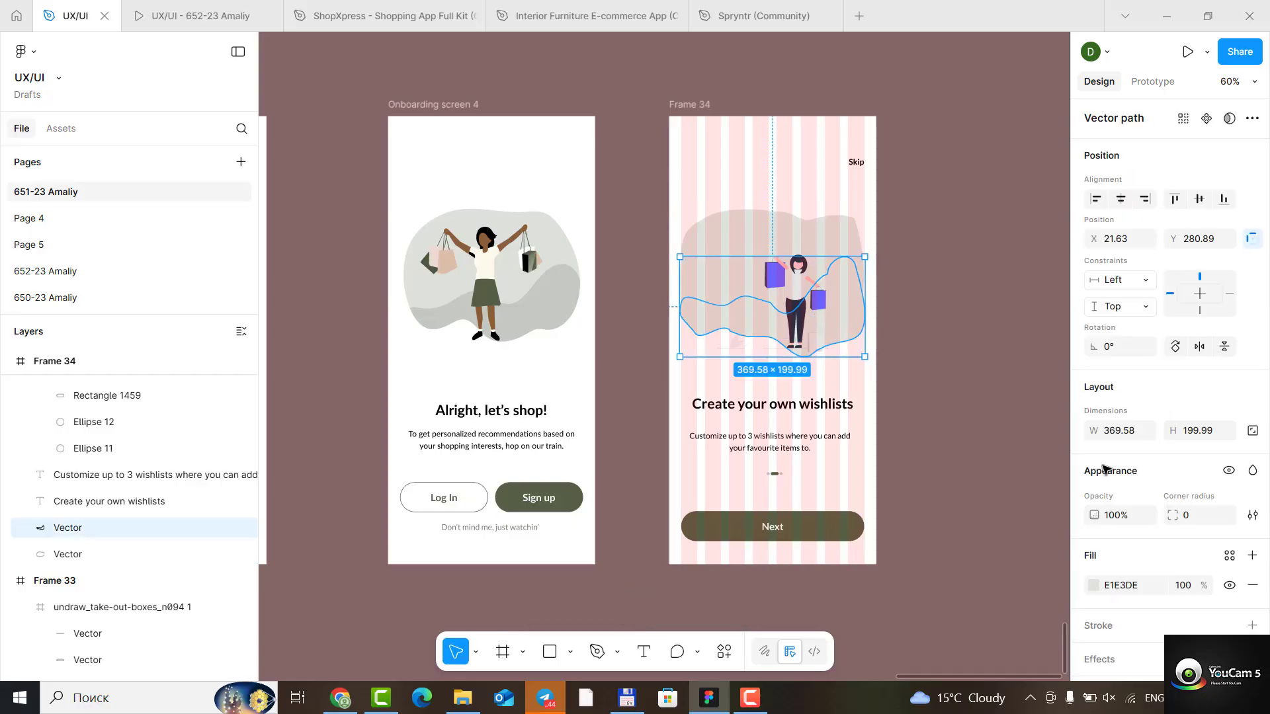
scroll(1122, 556, down, 2)
click(1094, 516)
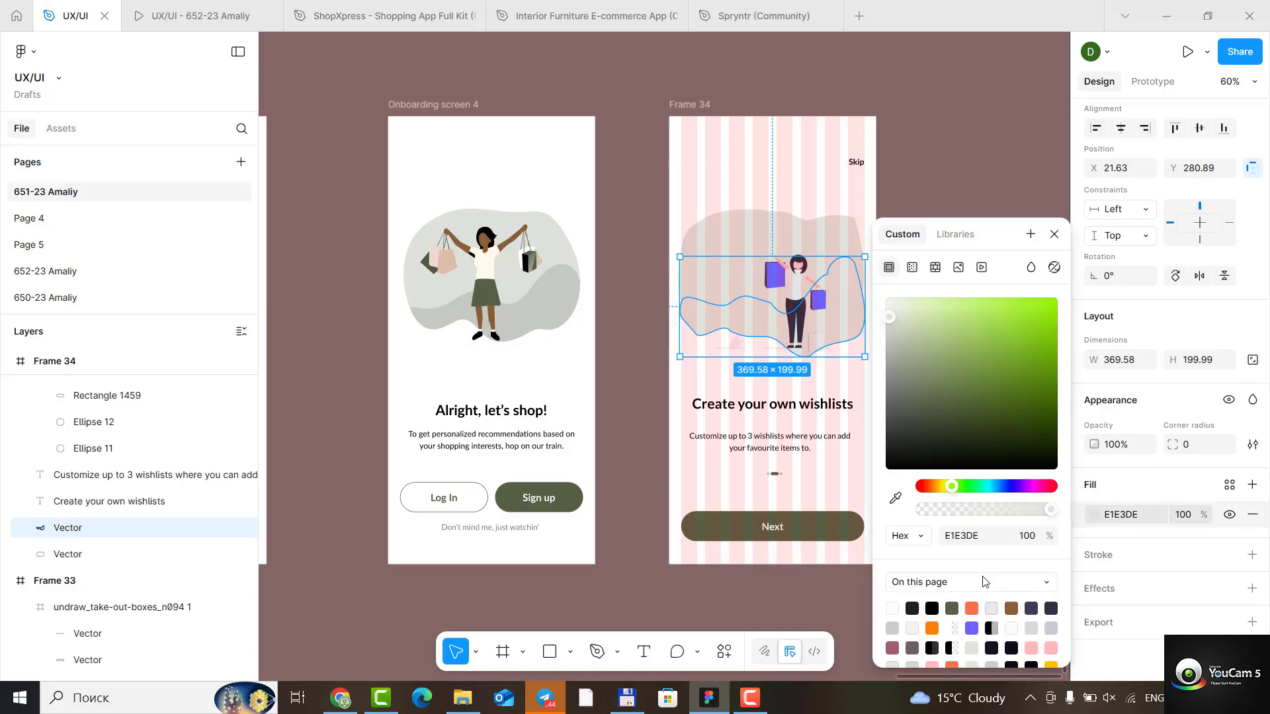
key(i)
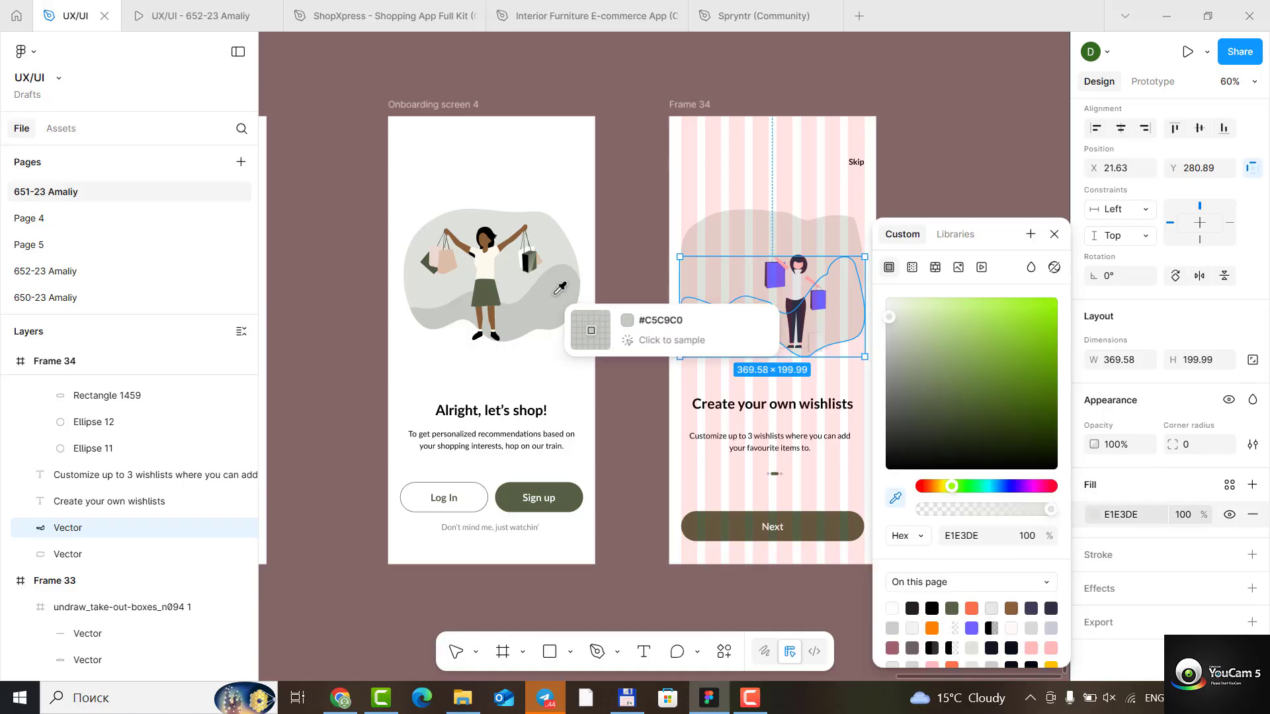
click(574, 314)
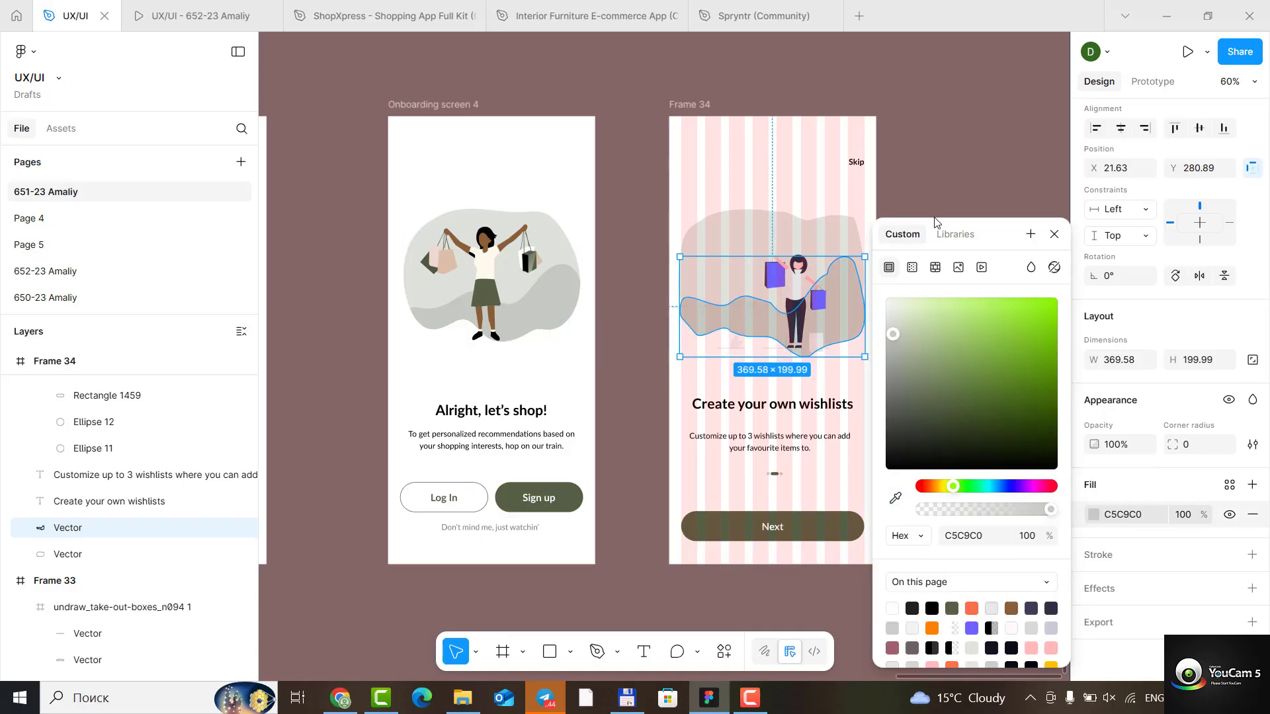
click(1055, 235)
- Move the darker wave's upper-right anchor to about X 384.5, Y 287.5 and leave path editing
double_click(868, 290)
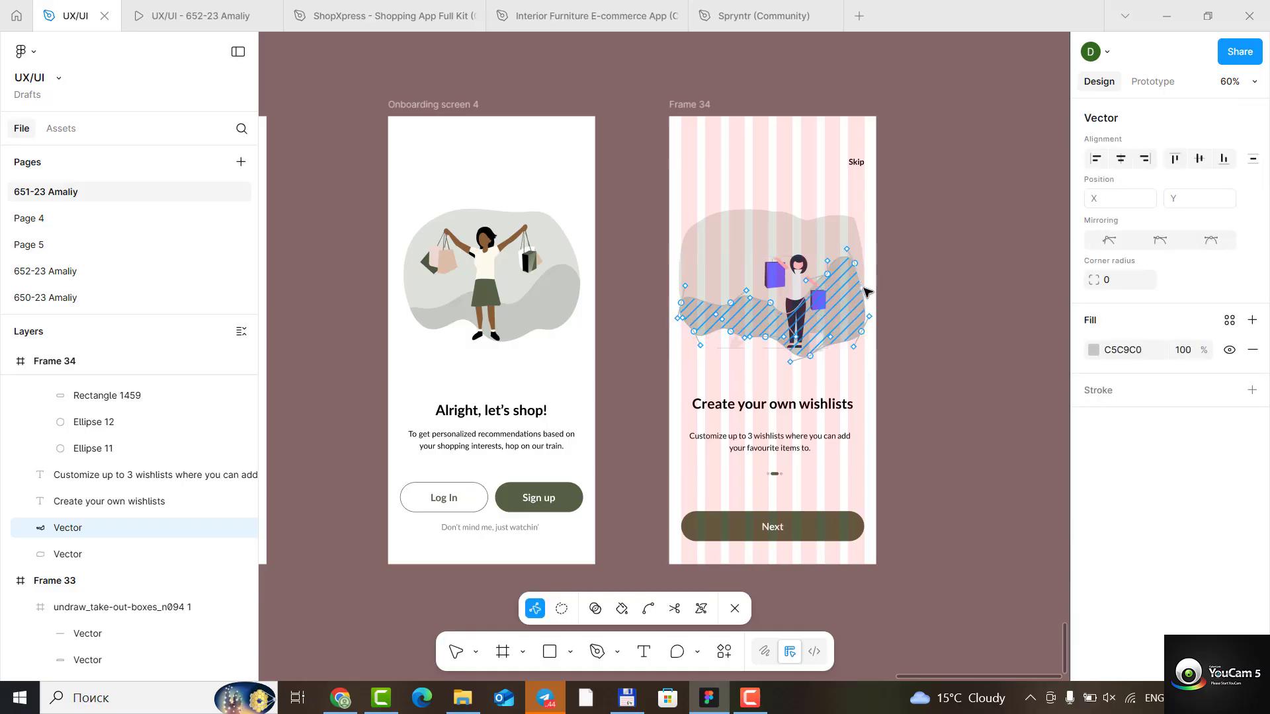
click(867, 291)
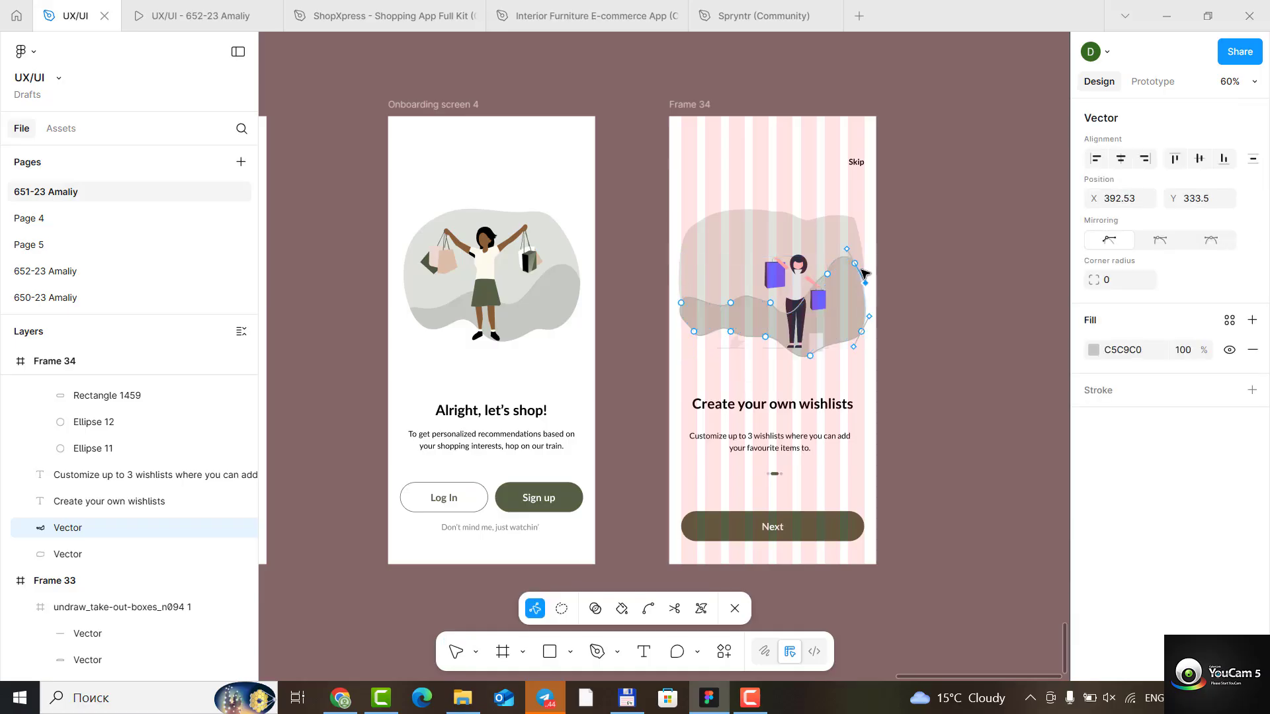
drag(862, 267, 863, 266)
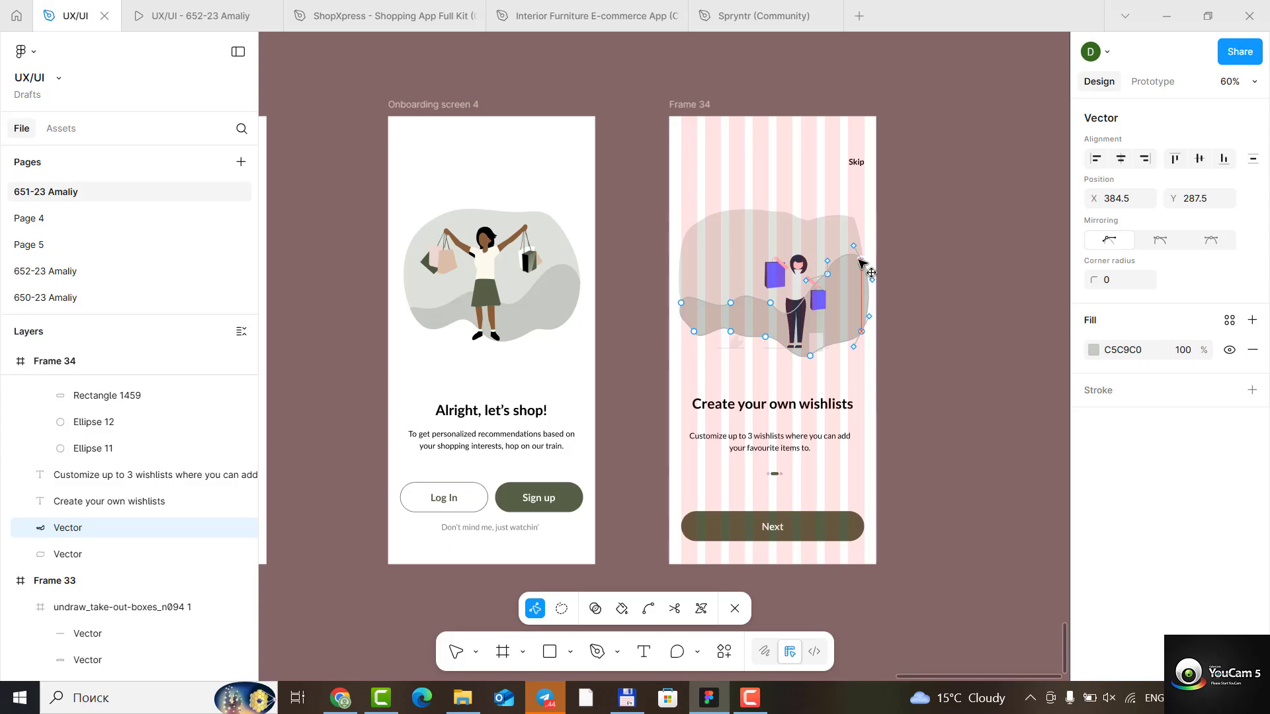
click(951, 311)
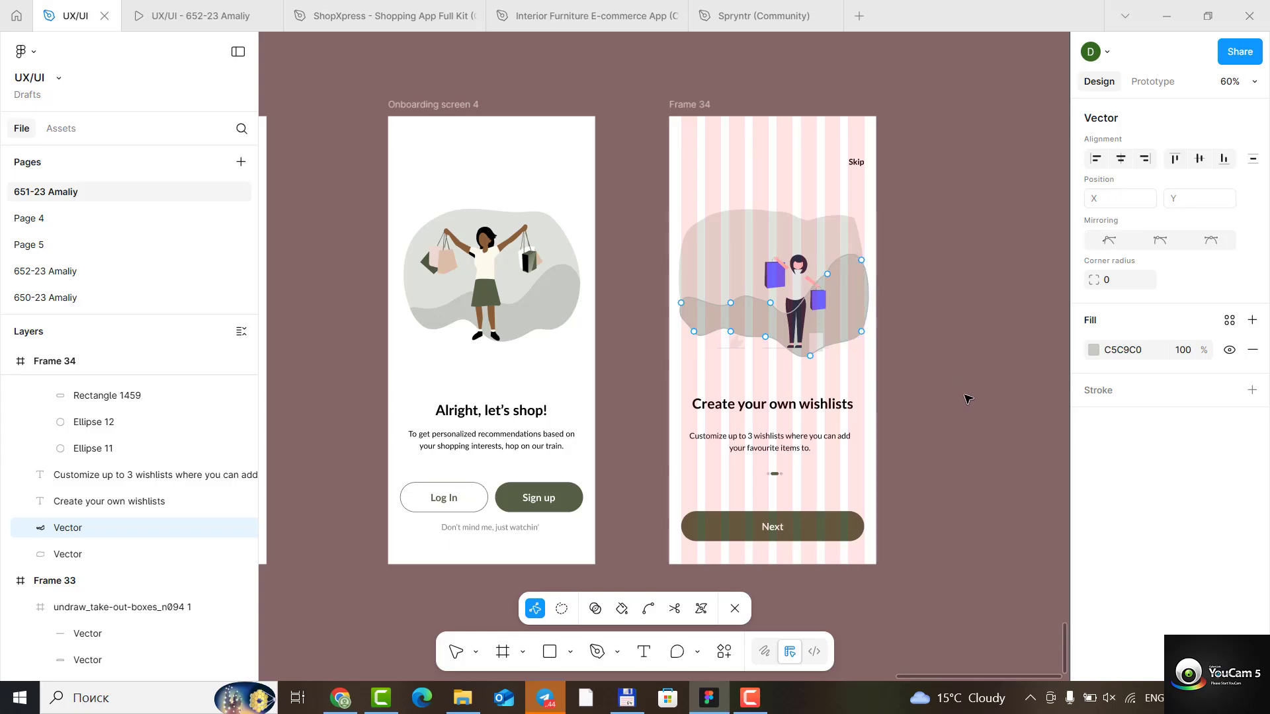
key(Escape)
key(Escape)
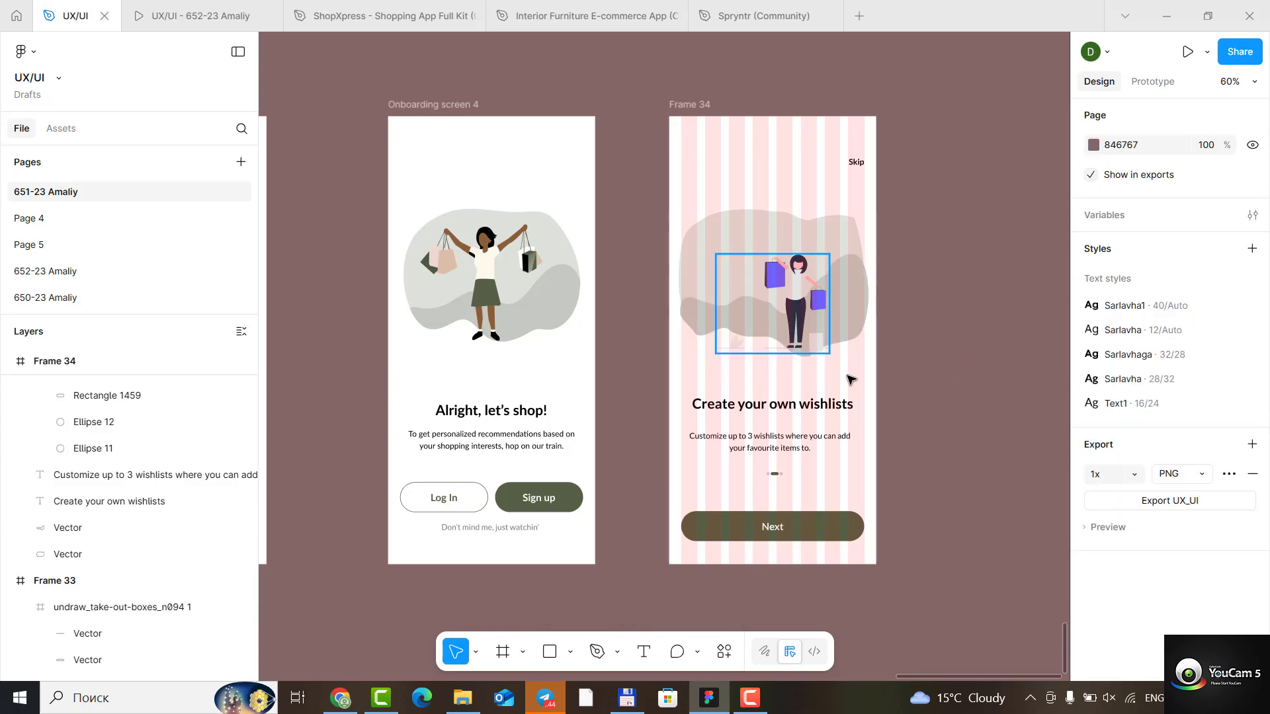
- Round the lighter shape's upper-right corner, widening its curve handle and moving the anchor to about X 357.5, Y 221.5
scroll(963, 304, down, 6)
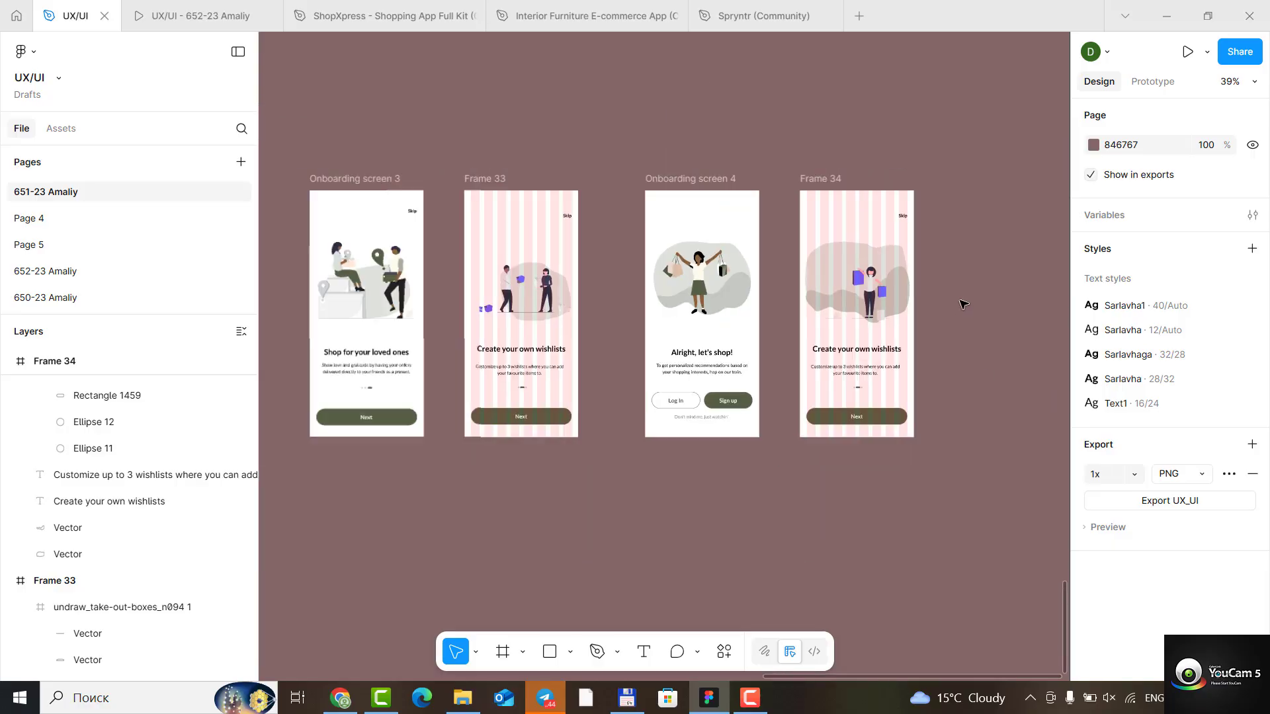
scroll(985, 286, up, 6)
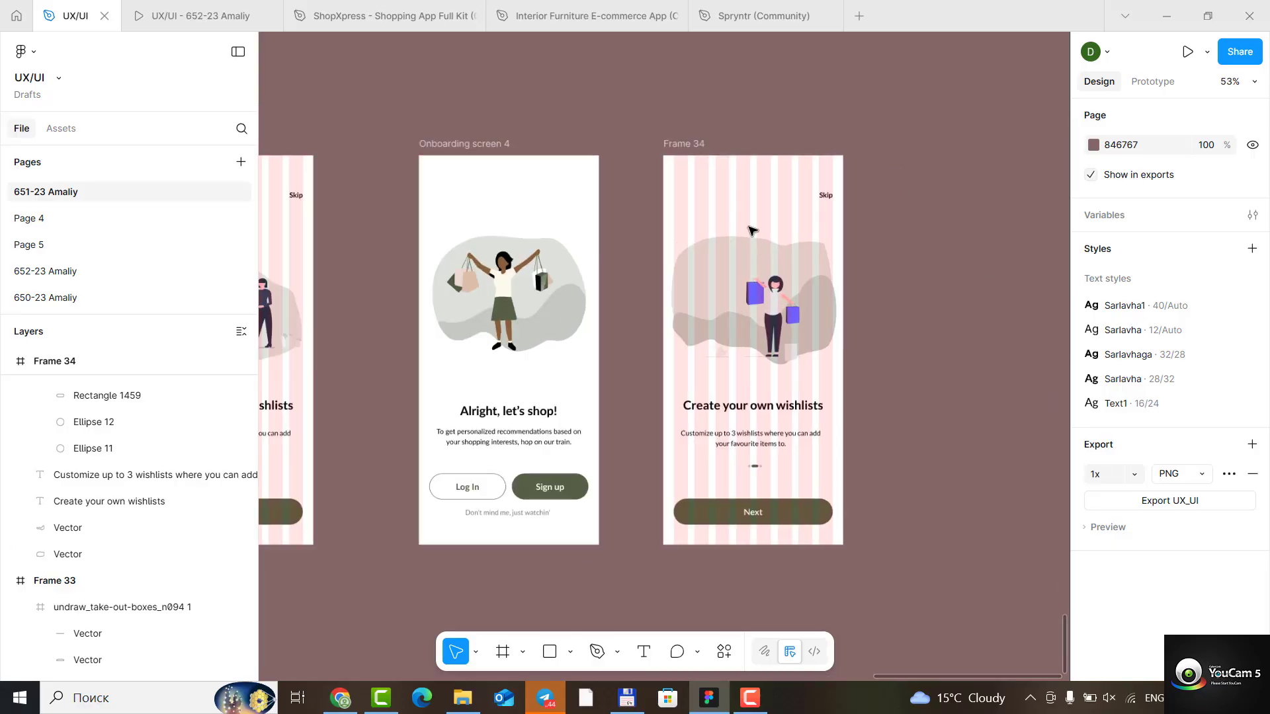
scroll(835, 284, down, 1)
double_click(820, 249)
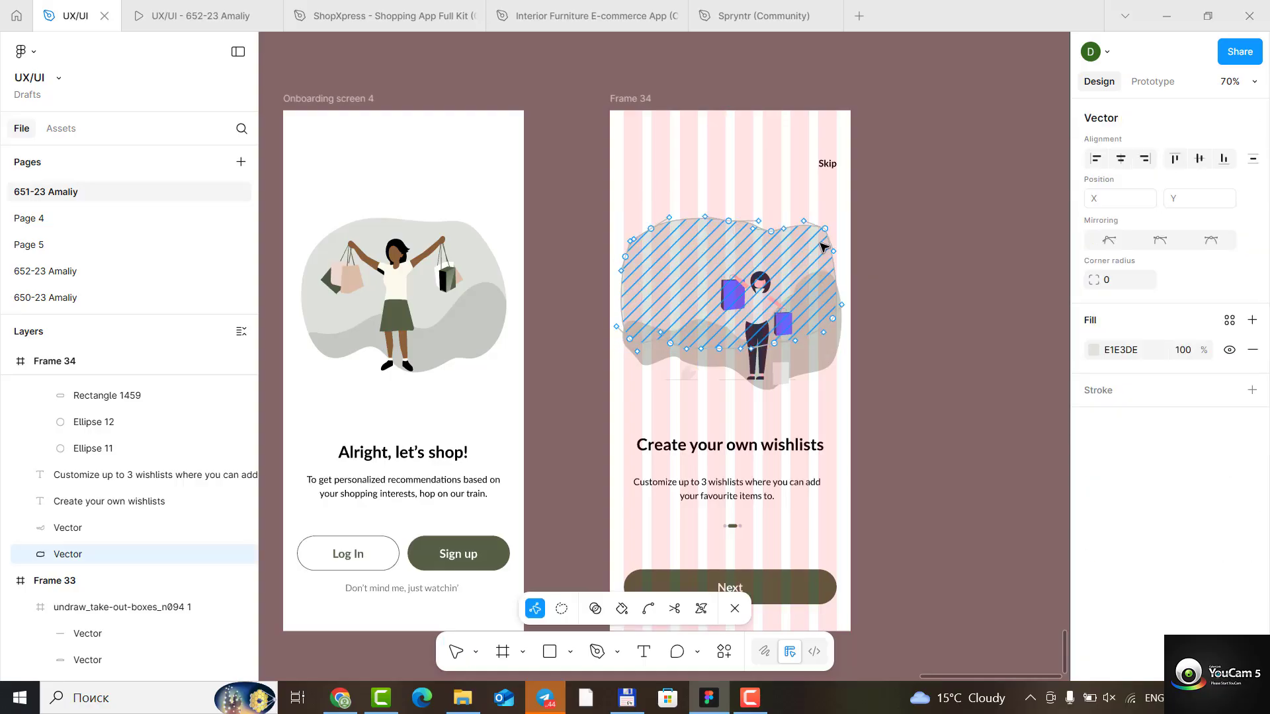
scroll(846, 236, up, 10)
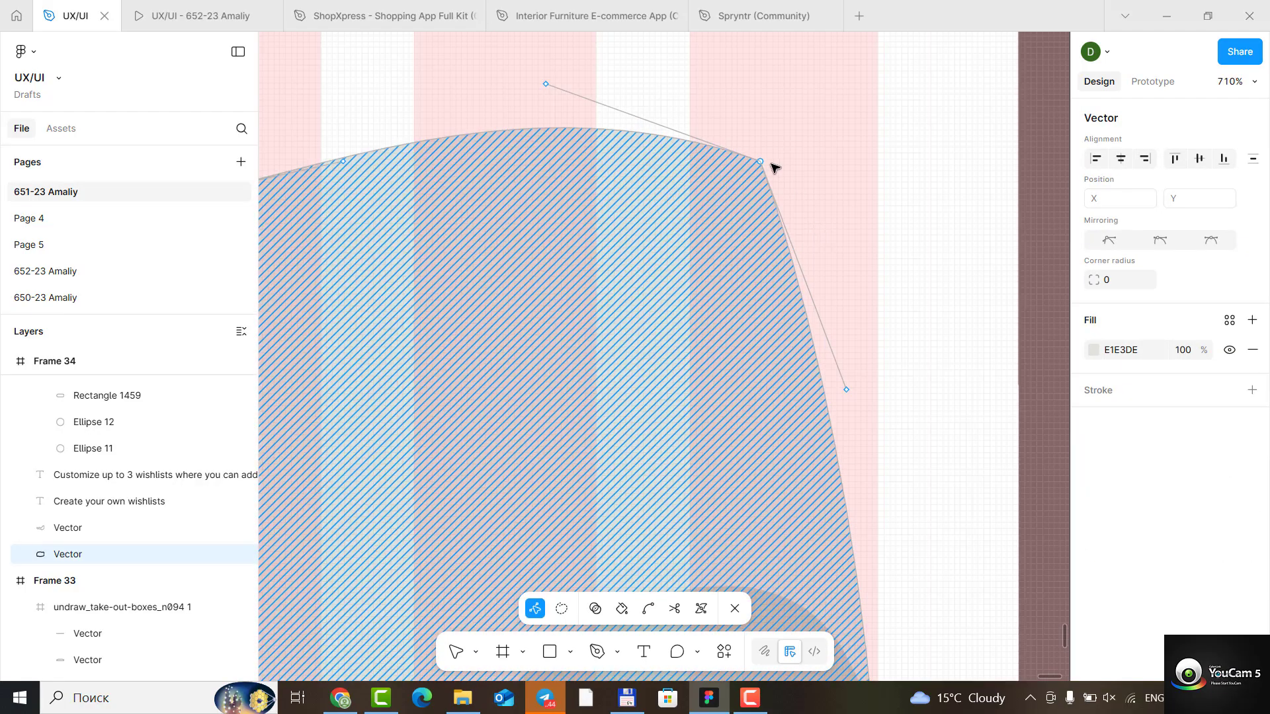
drag(761, 161, 736, 189)
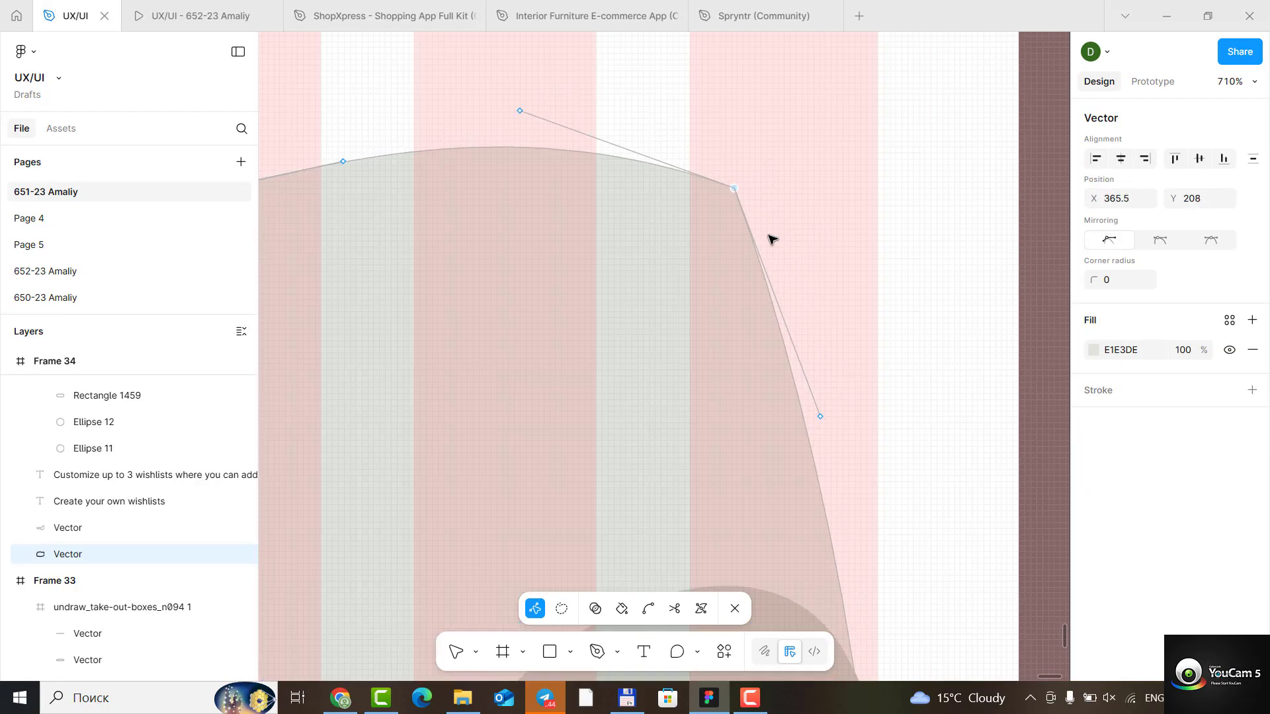
mouse_move(824, 418)
mouse_down()
mouse_move(910, 399)
mouse_move(955, 371)
mouse_move(984, 329)
mouse_up()
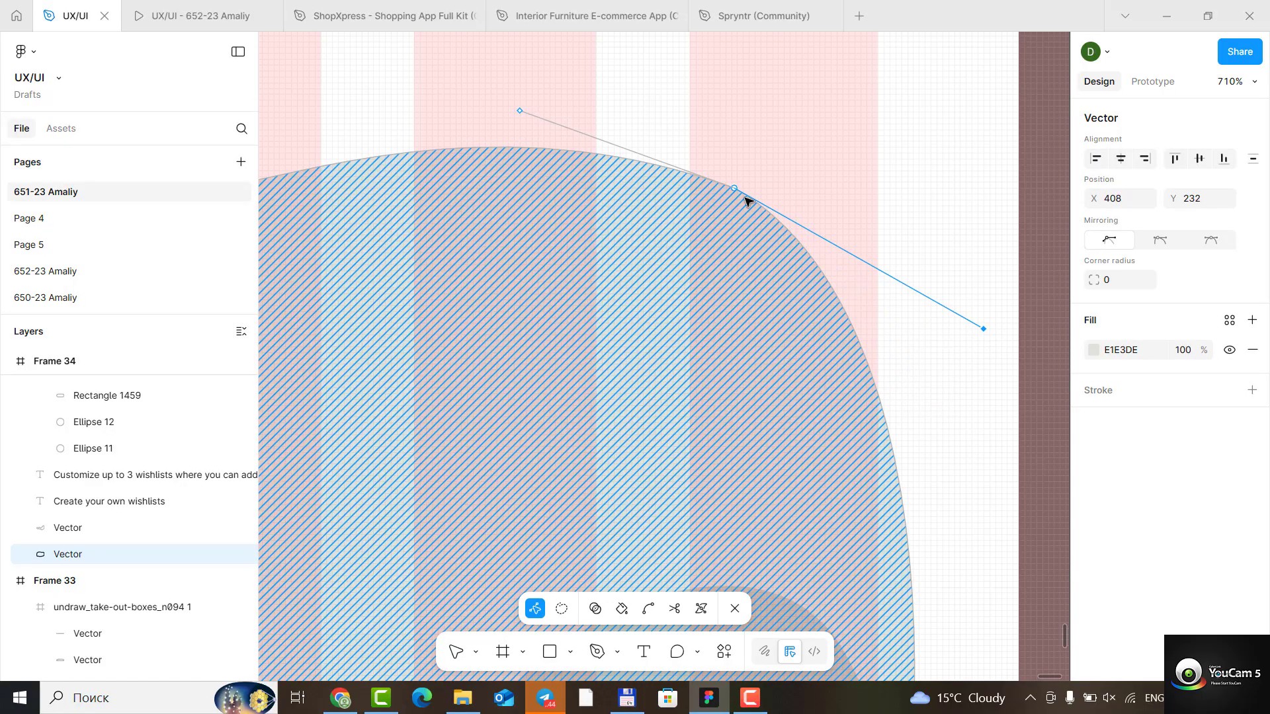
drag(734, 192, 688, 268)
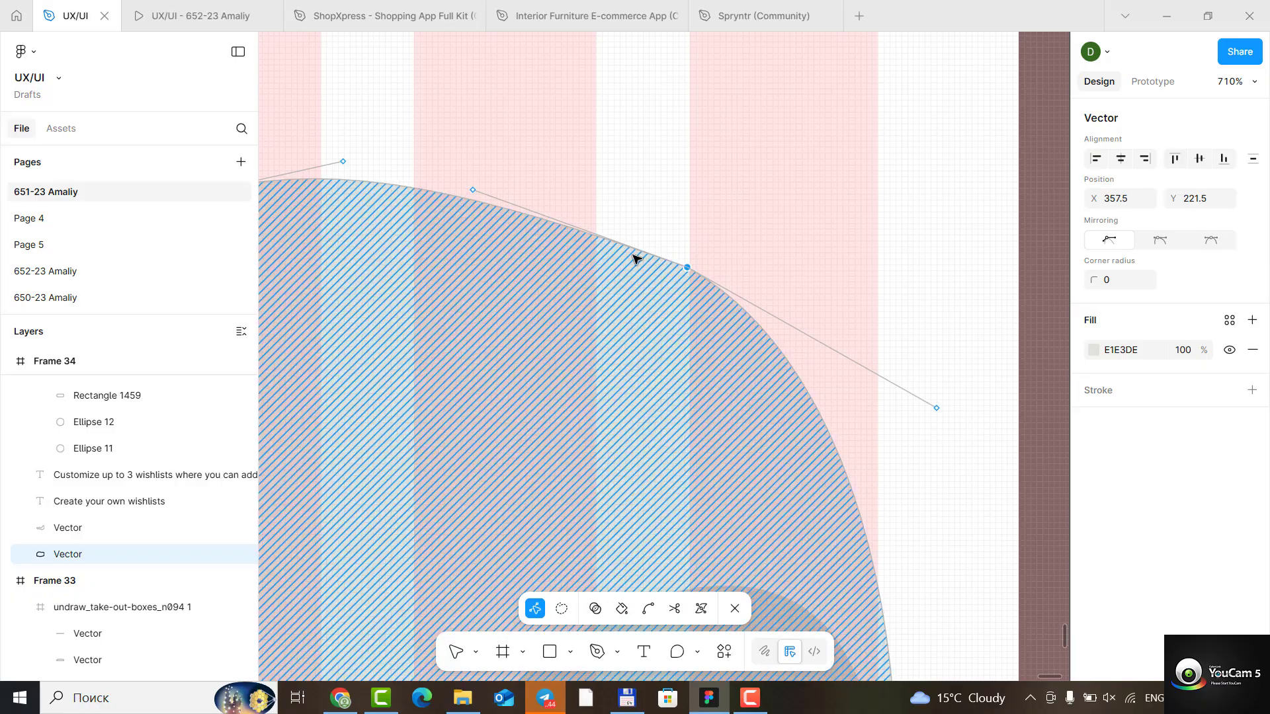
scroll(597, 456, down, 15)
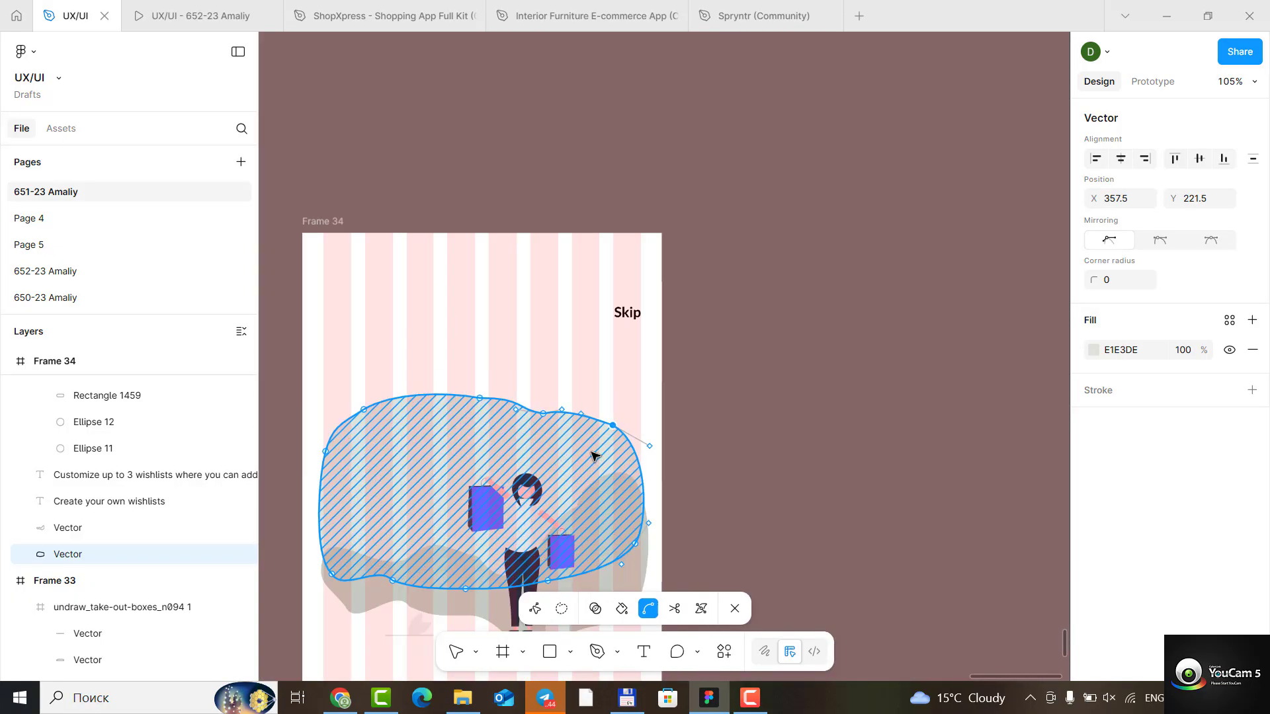
scroll(580, 457, down, 4)
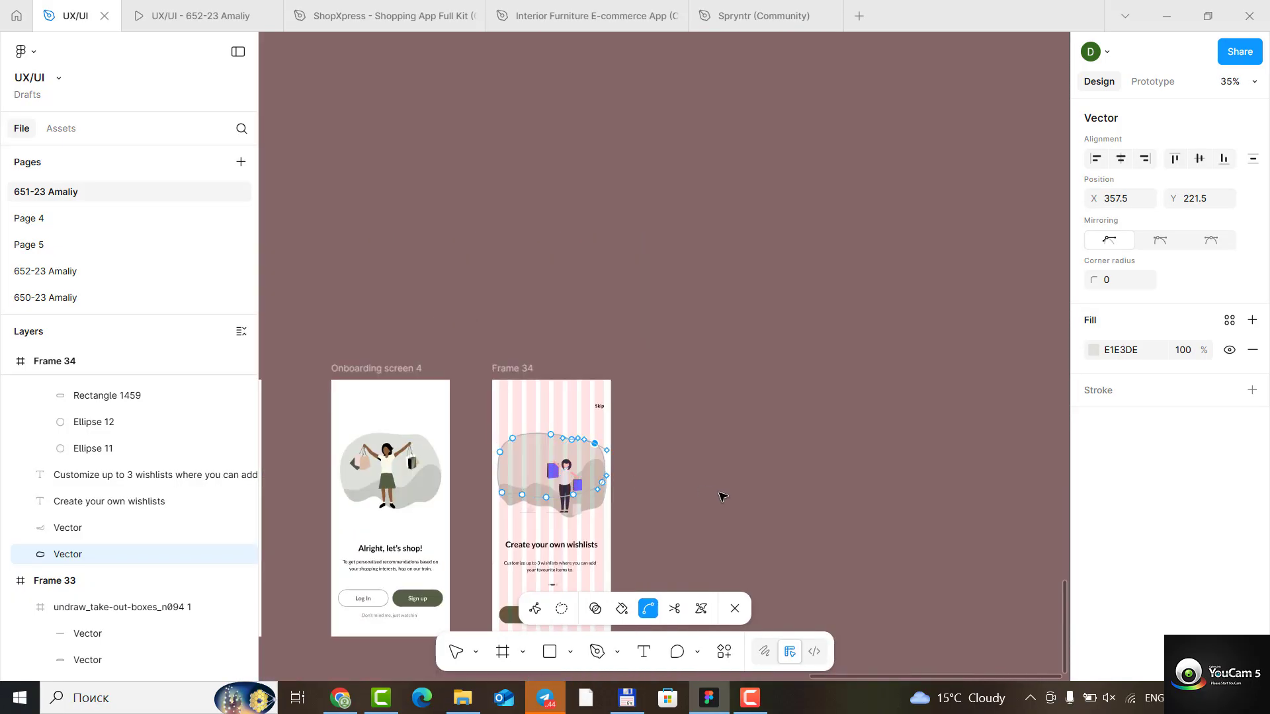
key(Escape)
scroll(560, 491, up, 6)
scroll(493, 482, up, 8)
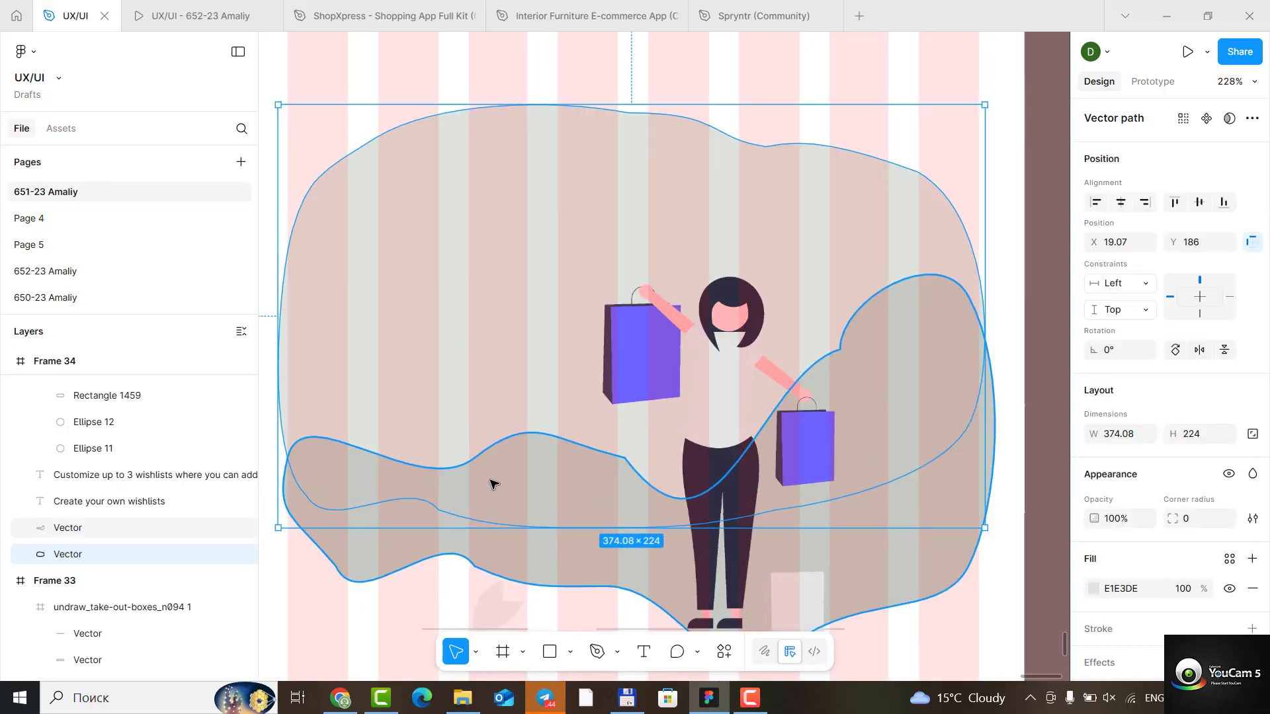
double_click(544, 450)
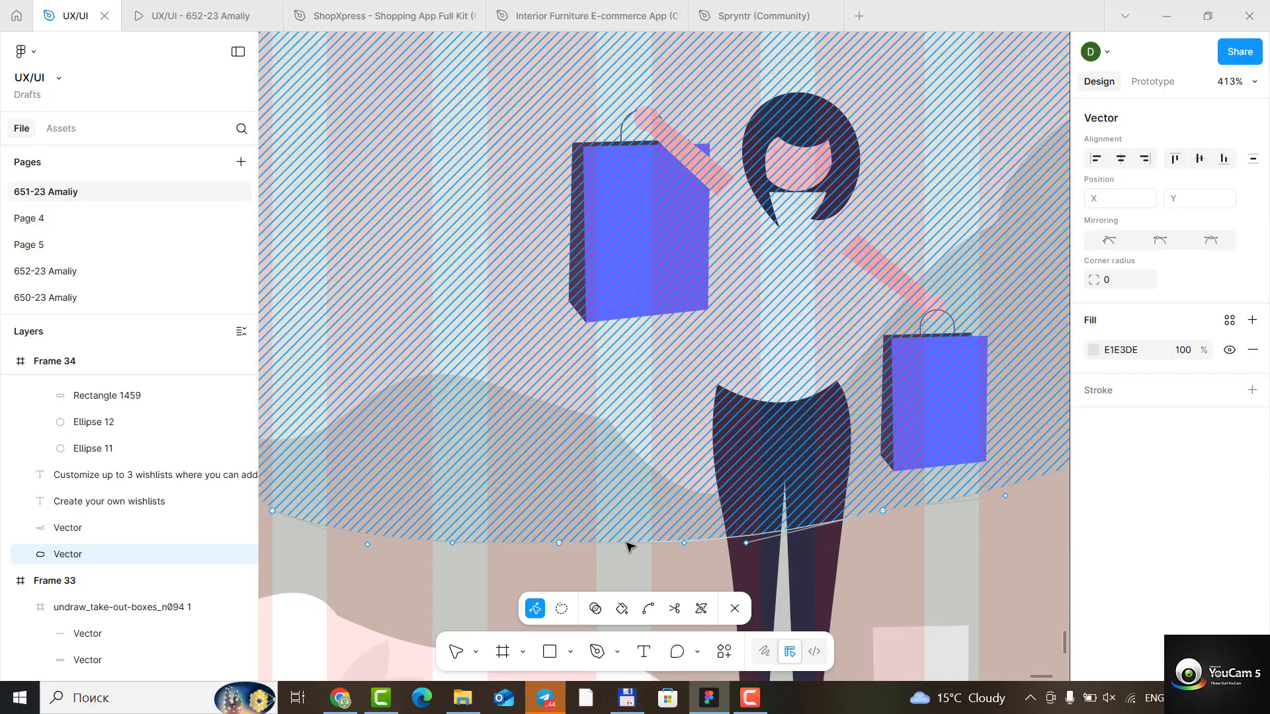
key(Escape)
key(Escape)
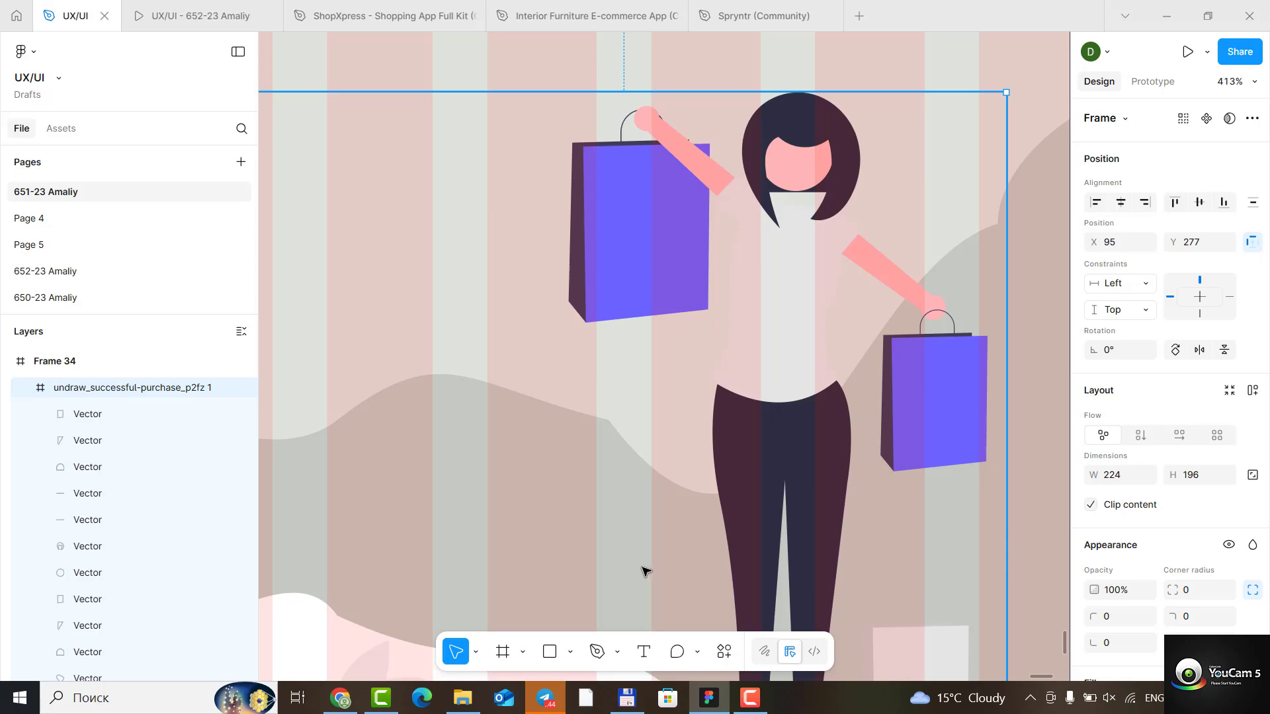
scroll(549, 526, down, 6)
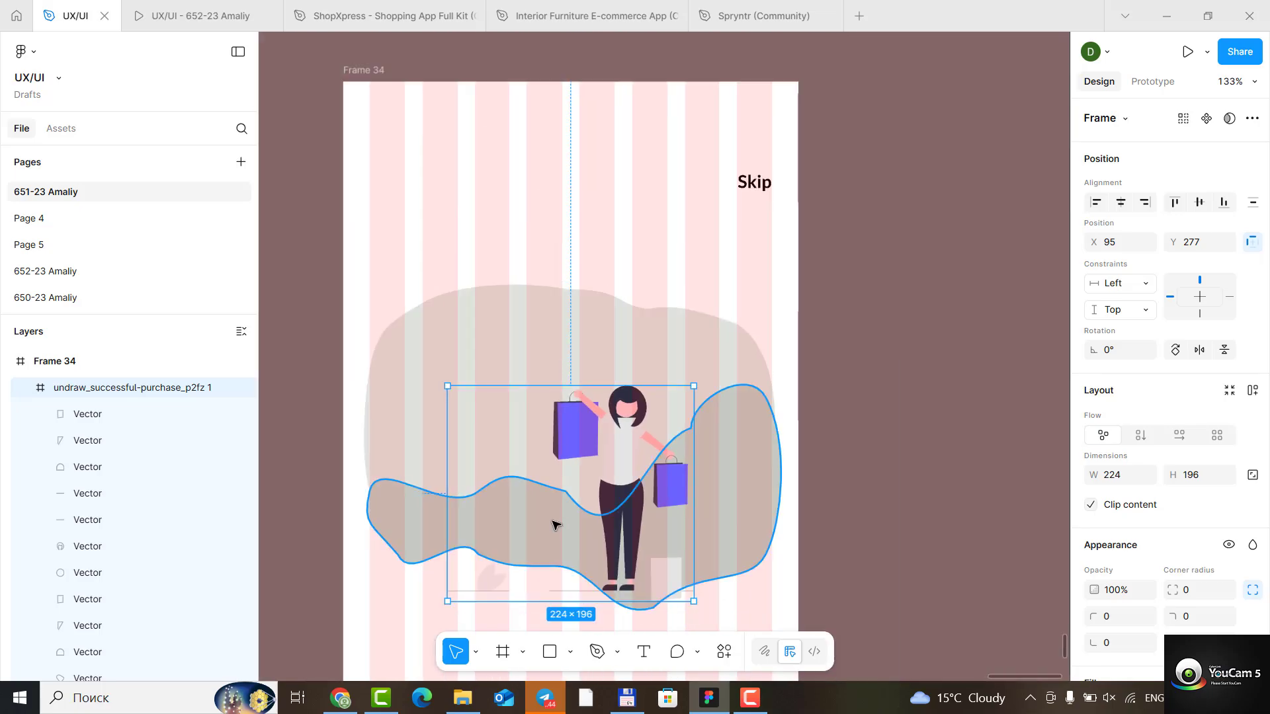
click(399, 514)
double_click(399, 515)
key(Escape)
scroll(531, 476, up, 5)
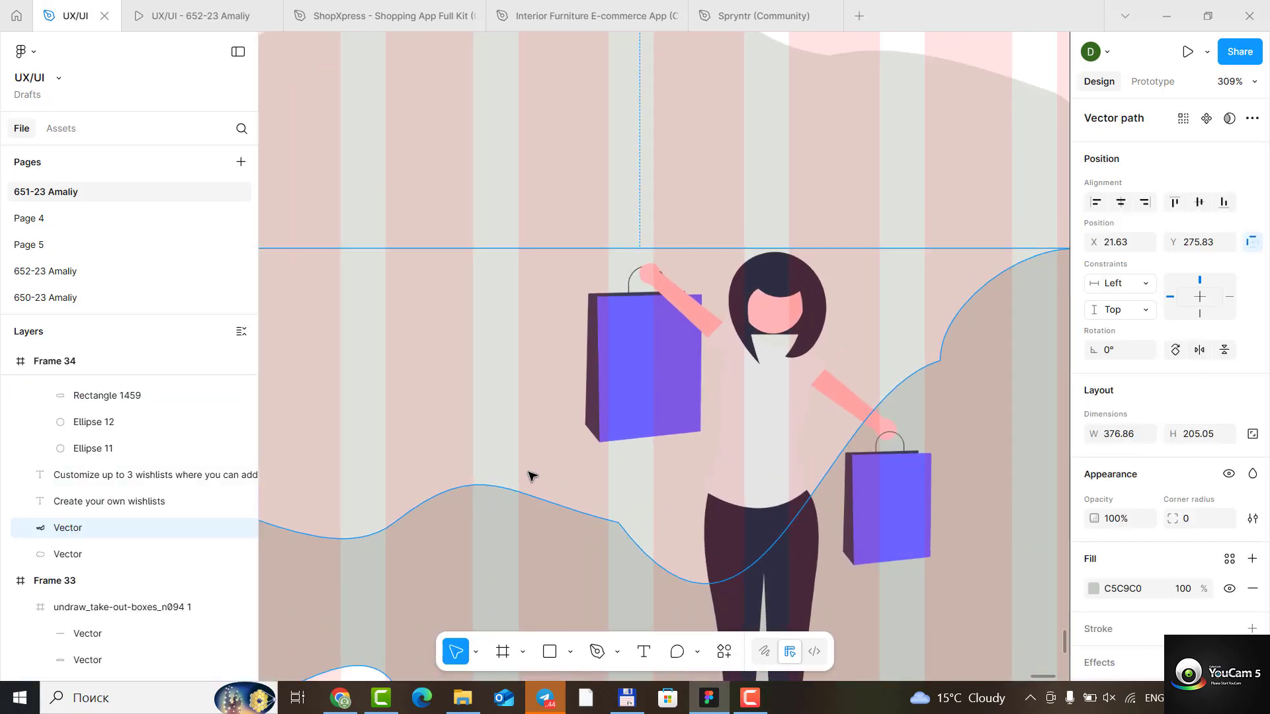
scroll(513, 506, down, 3)
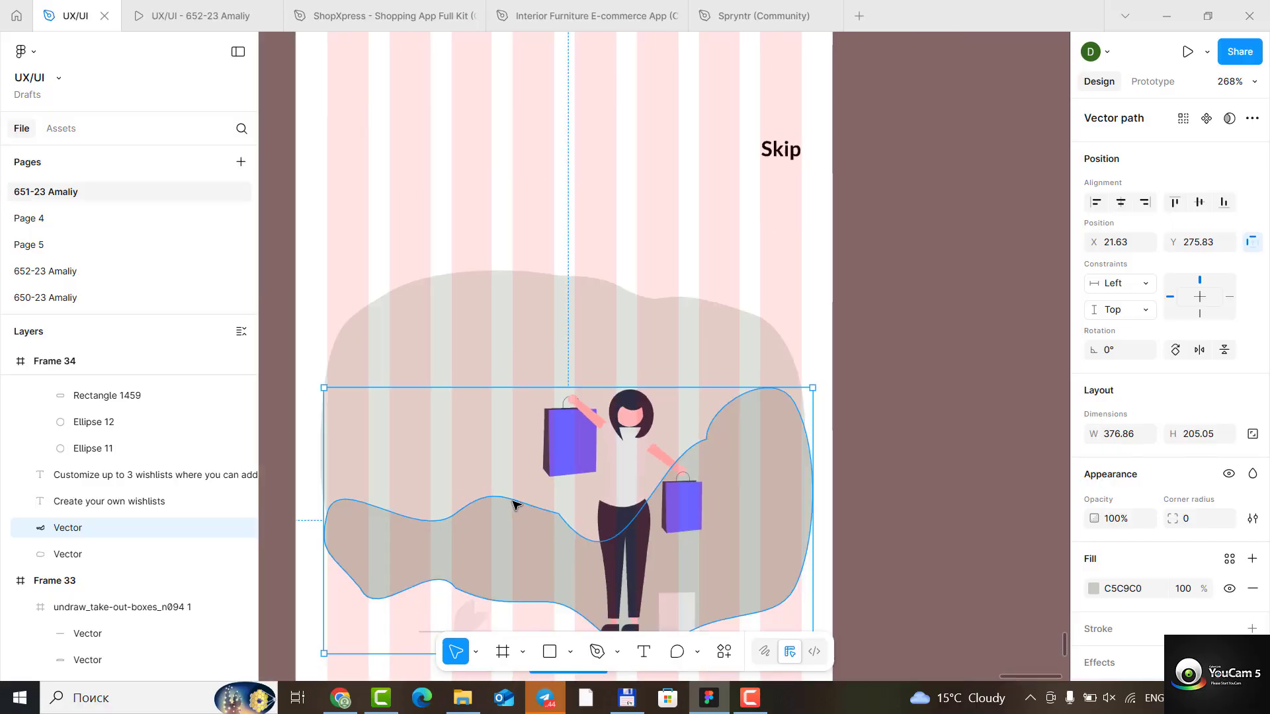
double_click(373, 545)
scroll(562, 481, up, 5)
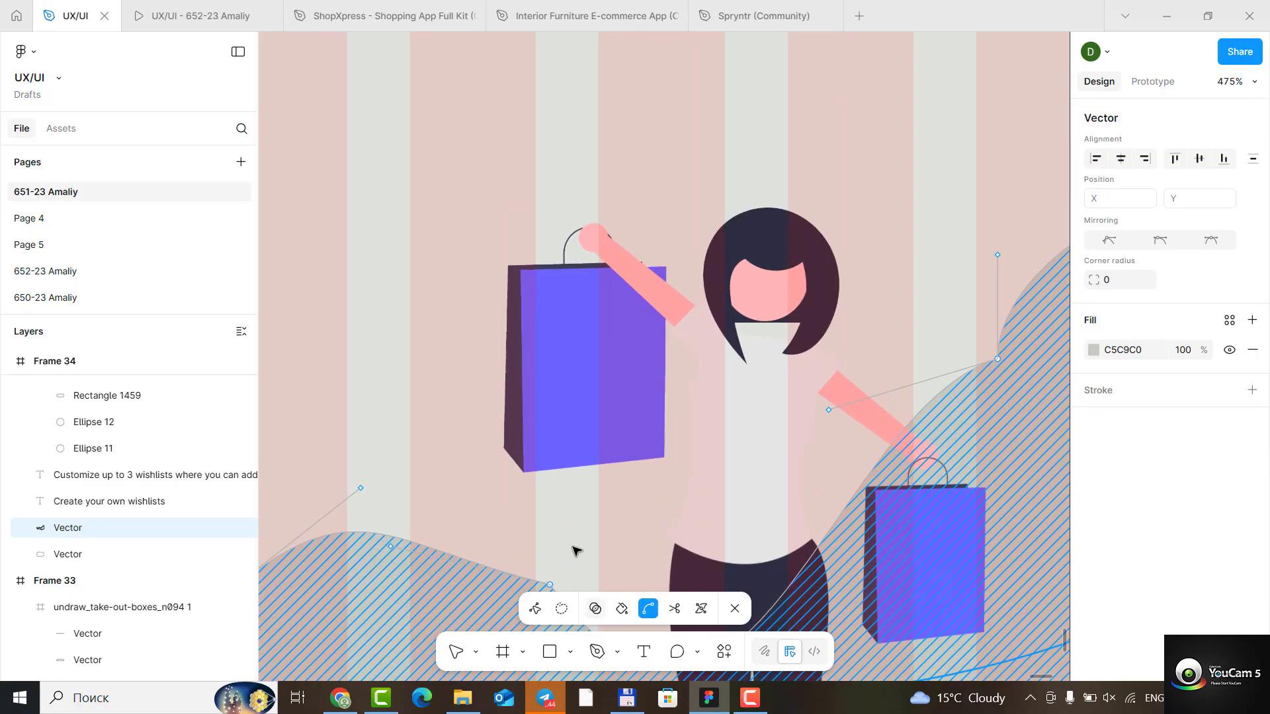
scroll(559, 492, down, 3)
scroll(554, 228, up, 4)
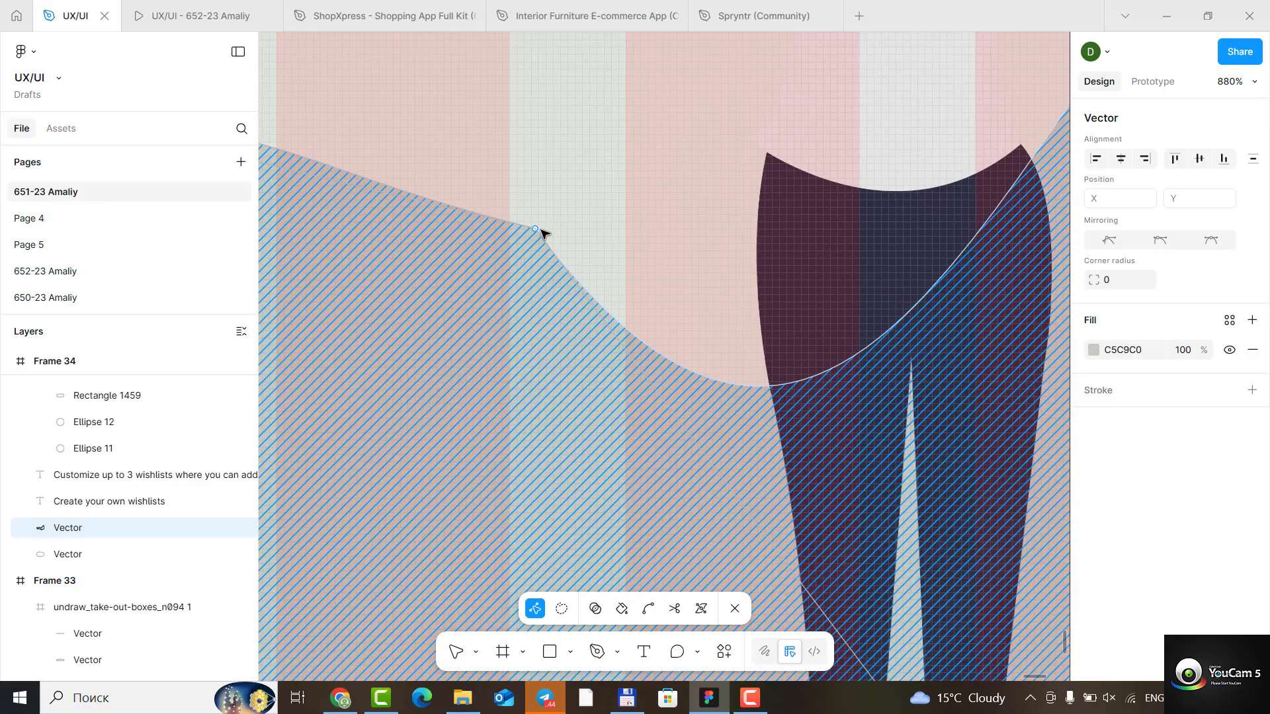
click(537, 229)
key(Escape)
key(Escape)
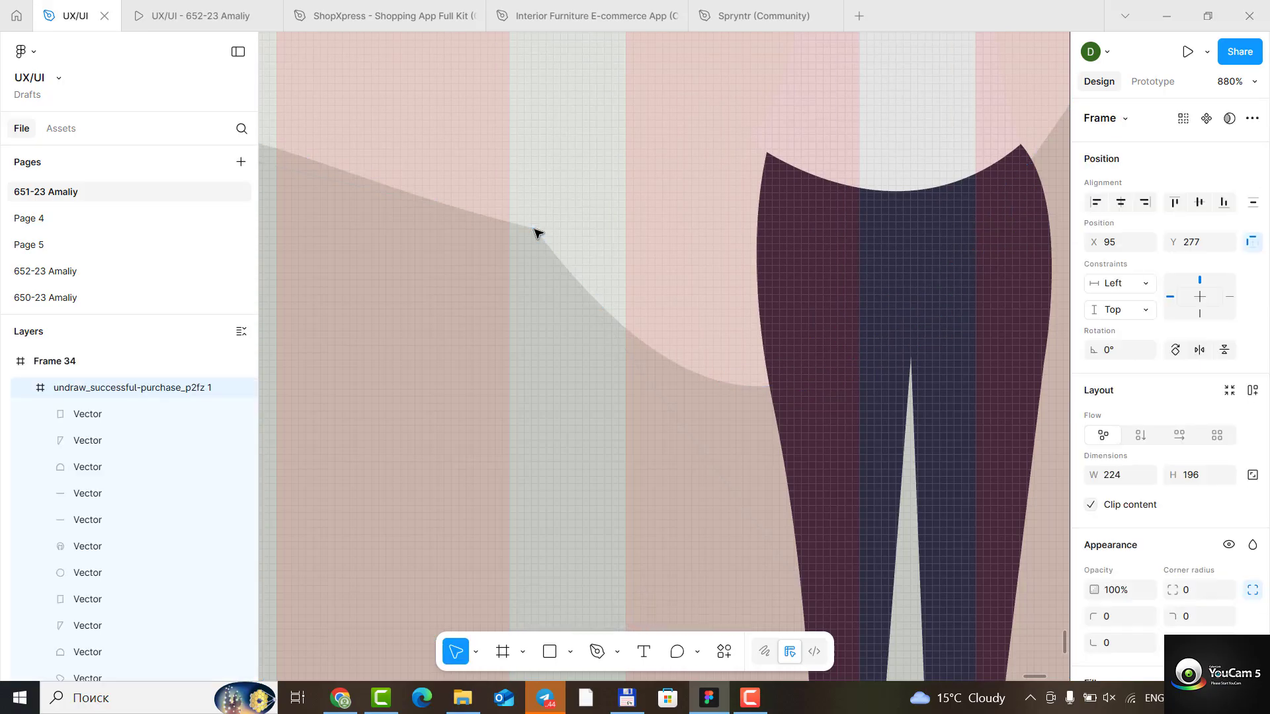
- Smooth the darker wave's top edge by lowering the anchor beside the figure and adjusting the curve handles along the right-hand rise
scroll(506, 351, down, 8)
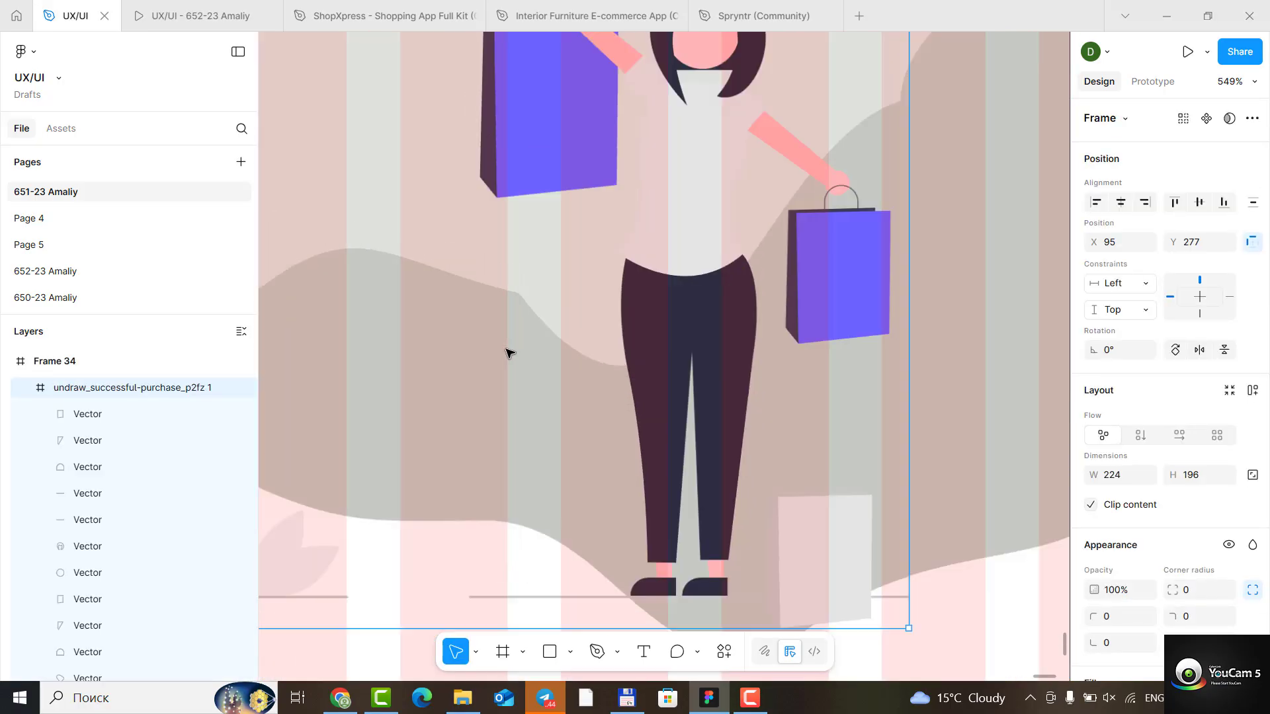
click(274, 387)
double_click(275, 386)
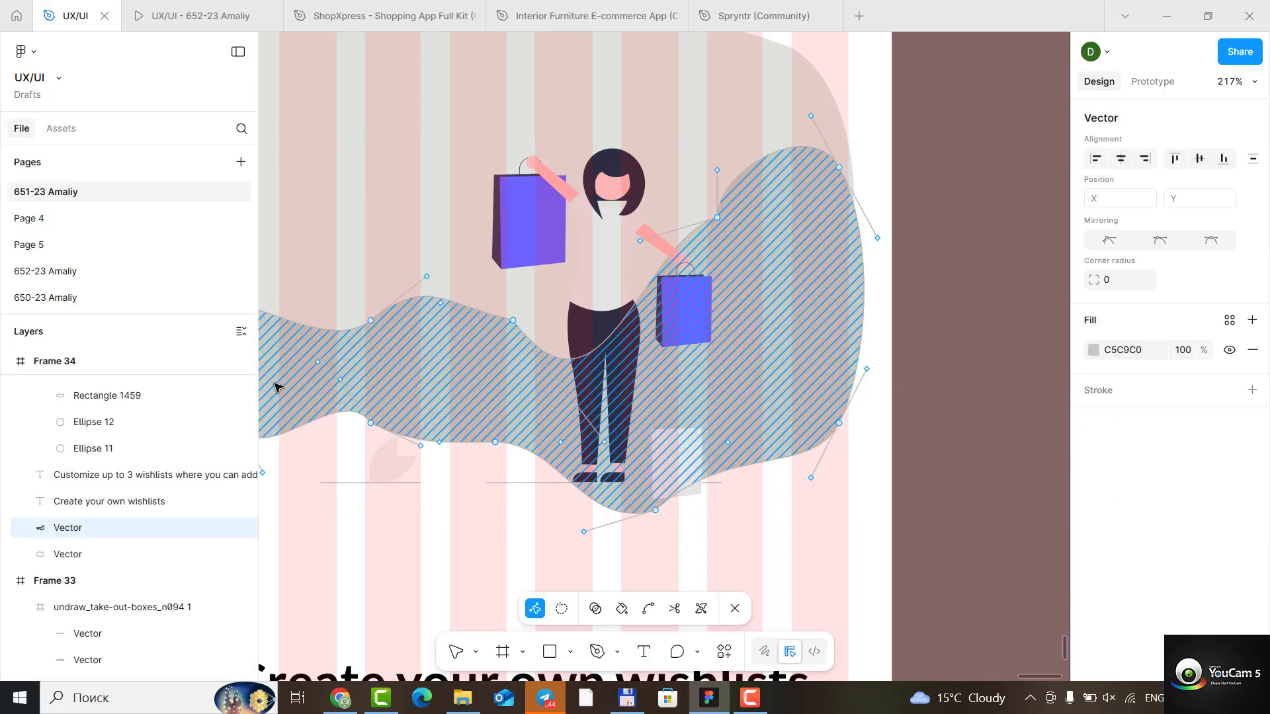
drag(515, 323, 503, 341)
drag(587, 462, 655, 367)
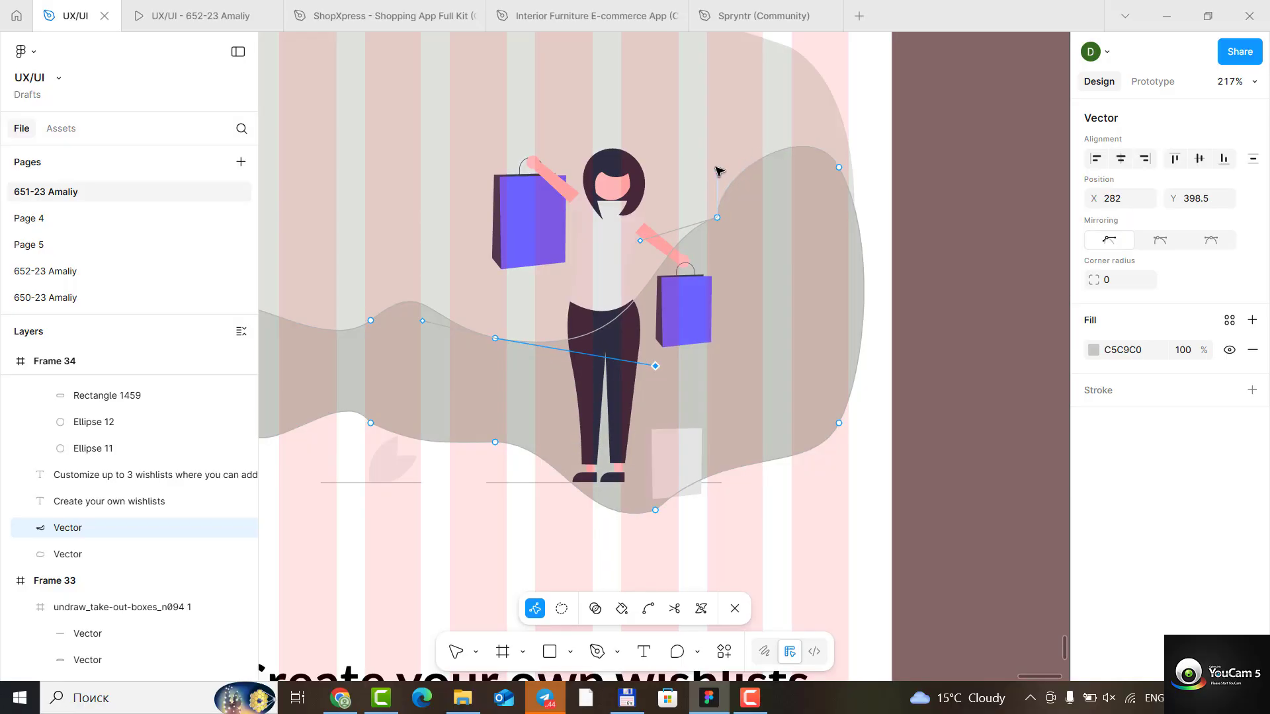
drag(718, 172, 778, 182)
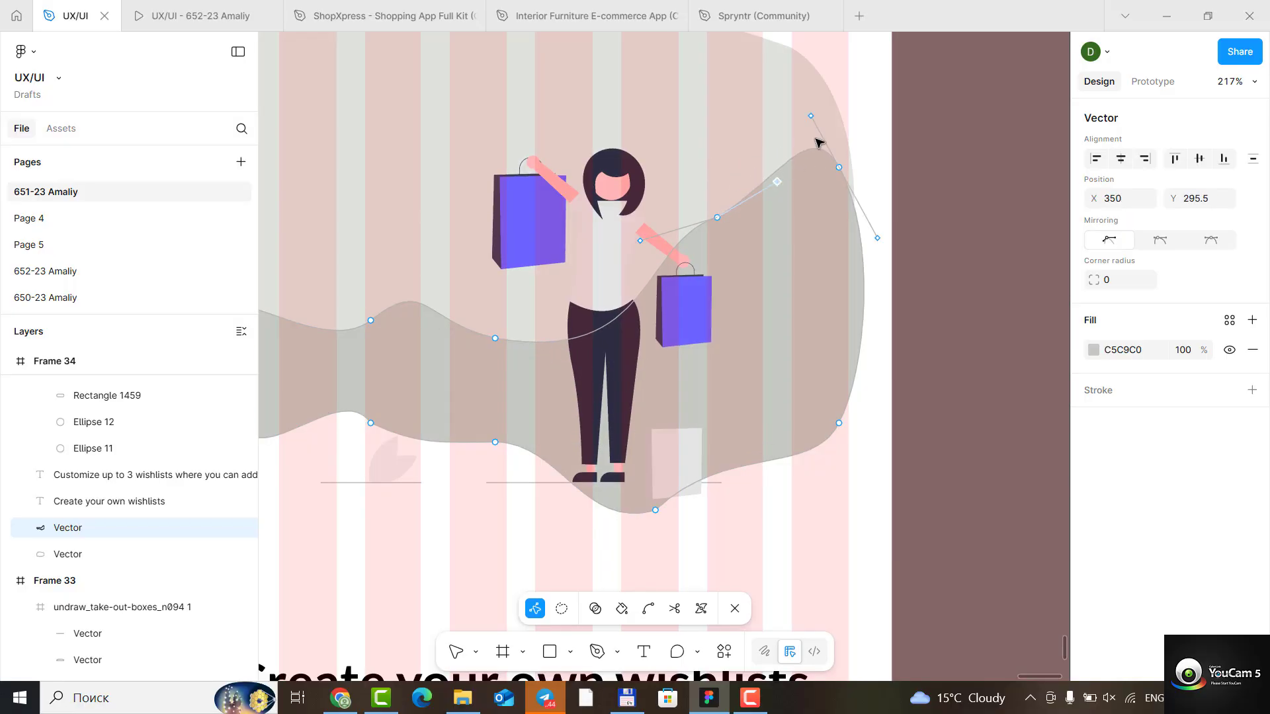
drag(811, 116, 768, 157)
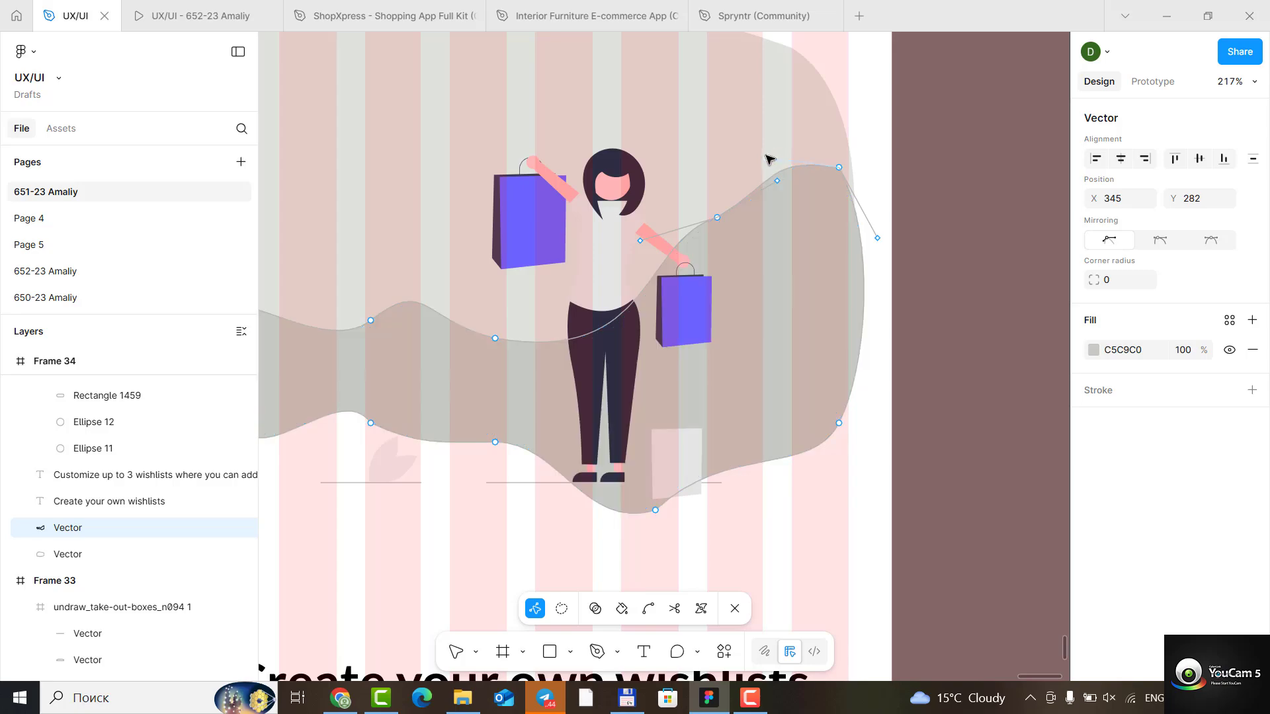
- Reshape the darker wave's upper-right peak by lowering its corner anchor, adjusting both curve handles, and shifting the peak's top segment slightly outward
drag(768, 158, 769, 122)
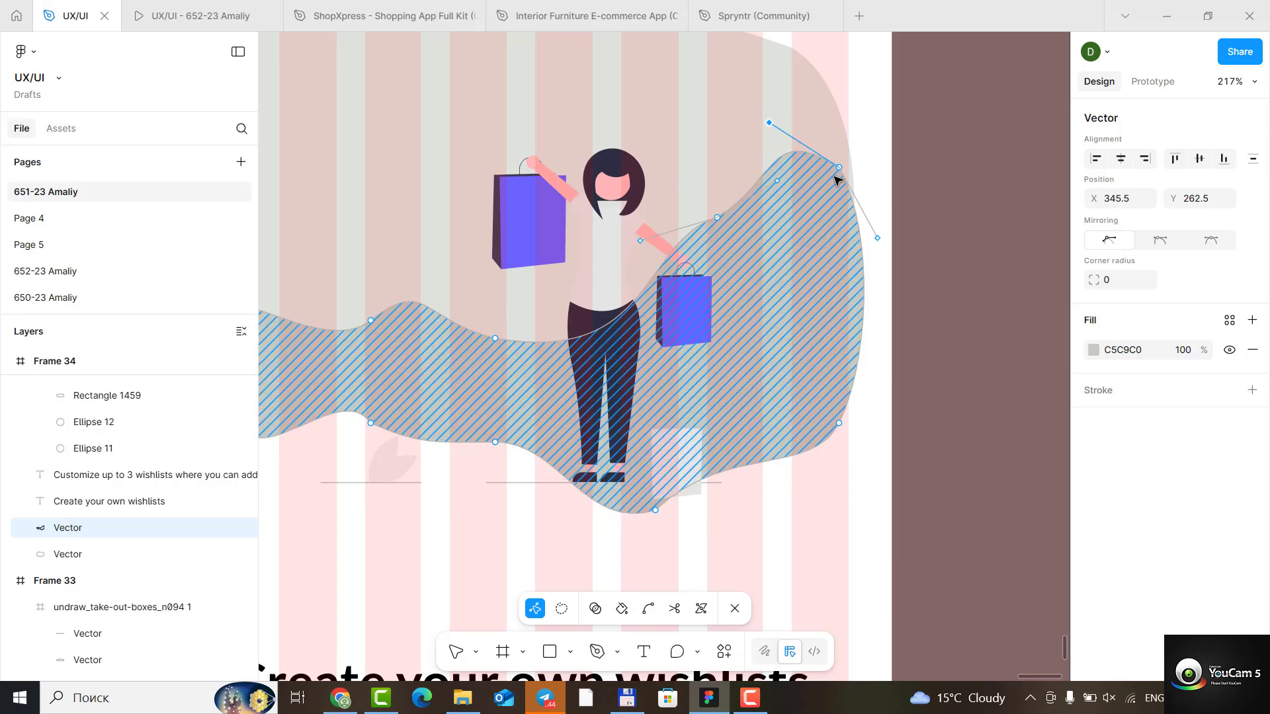
mouse_move(835, 176)
mouse_down()
mouse_move(831, 202)
mouse_move(822, 195)
mouse_up()
drag(859, 265, 852, 238)
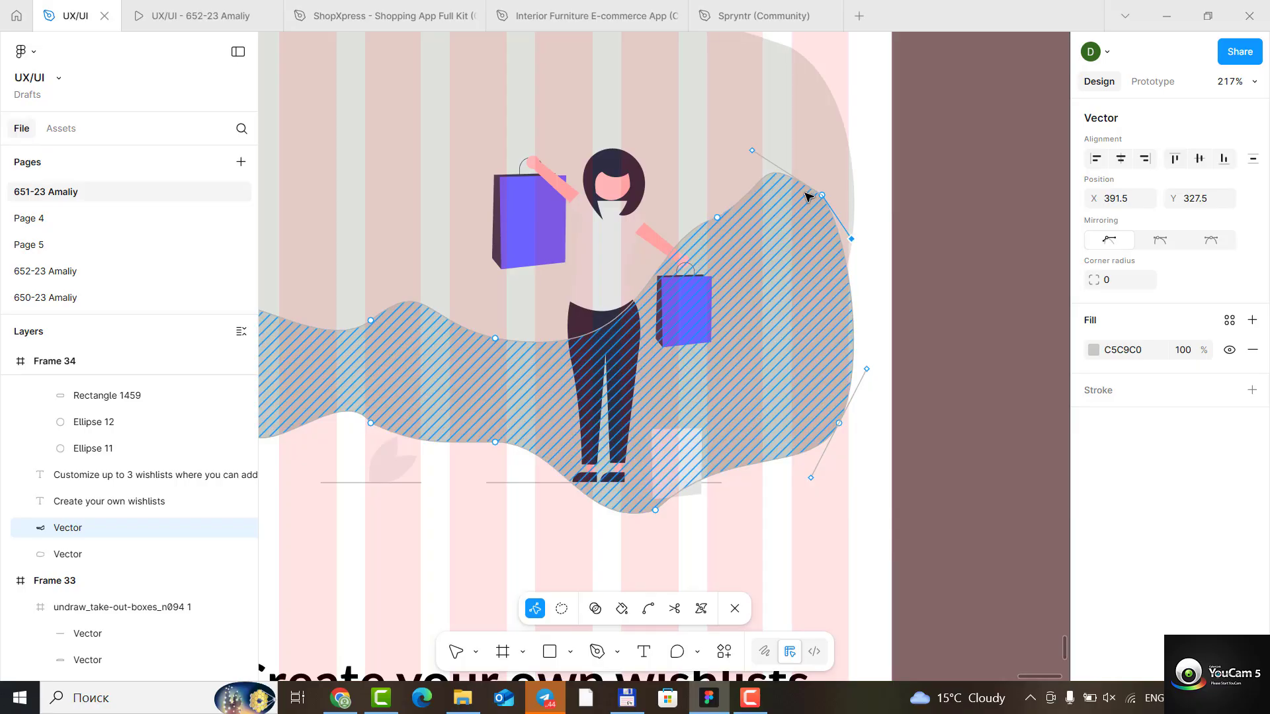
drag(817, 193, 842, 195)
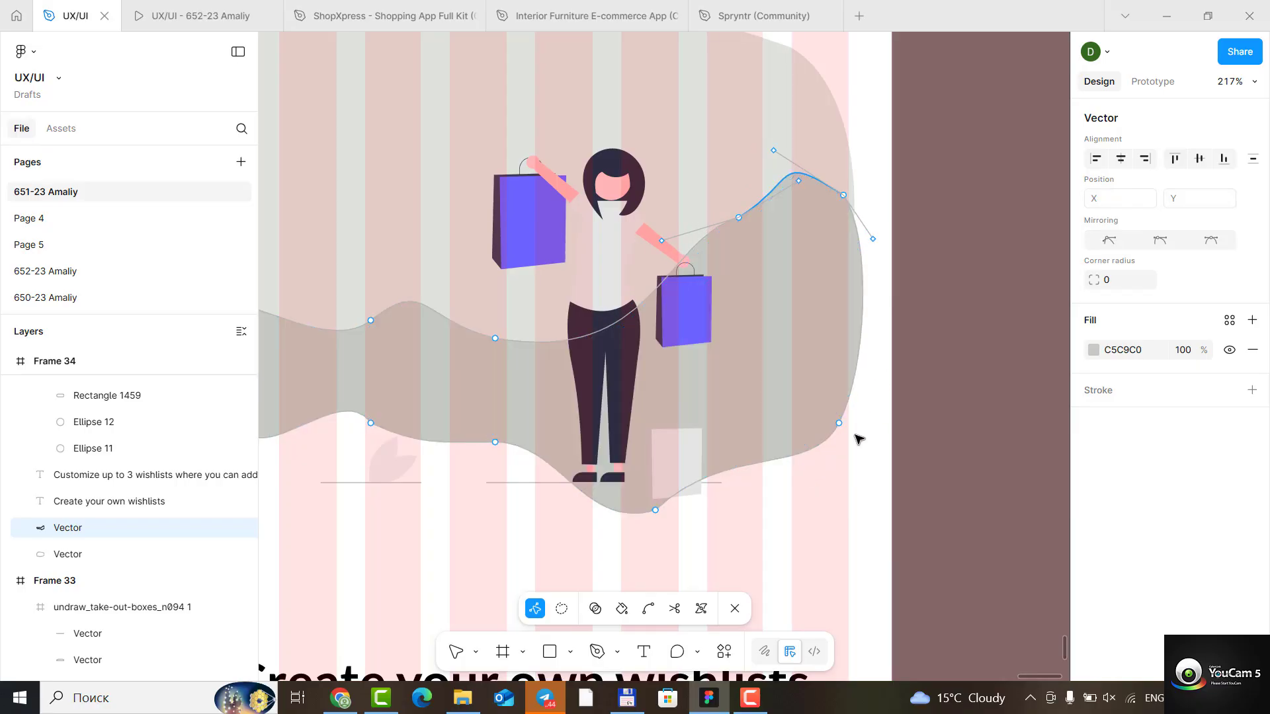
drag(863, 328, 838, 430)
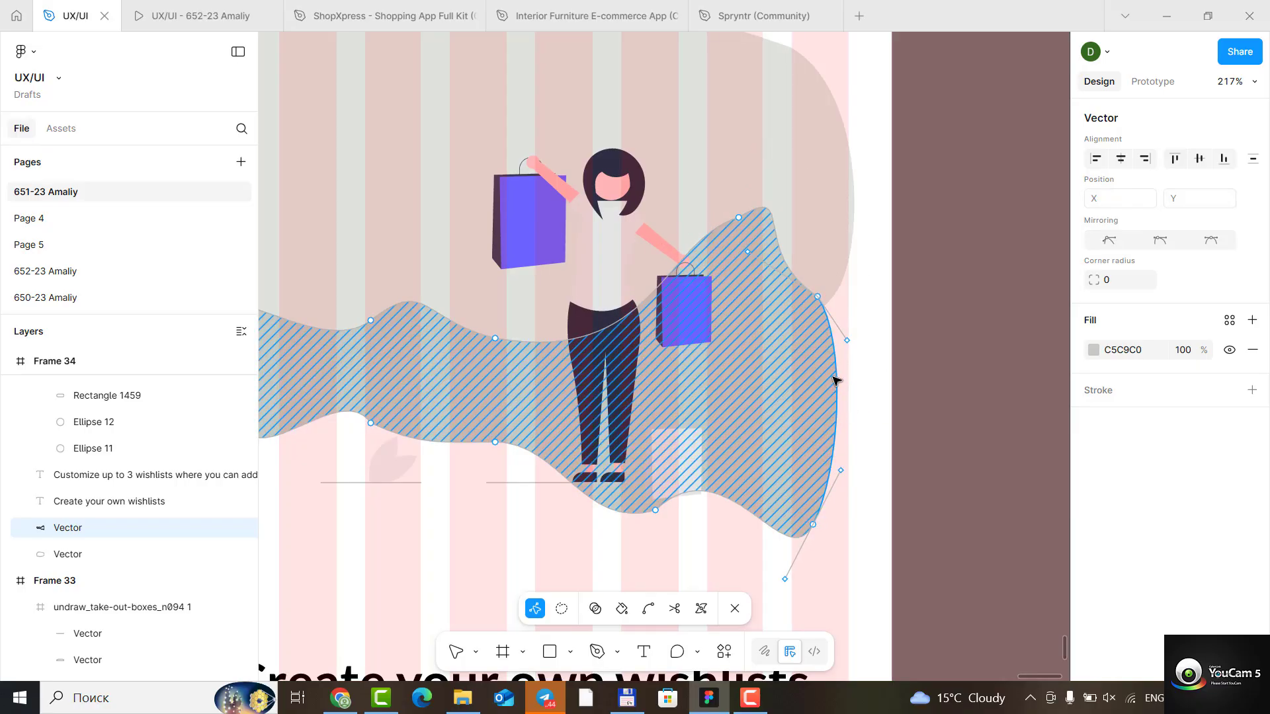
key(ctrl+z)
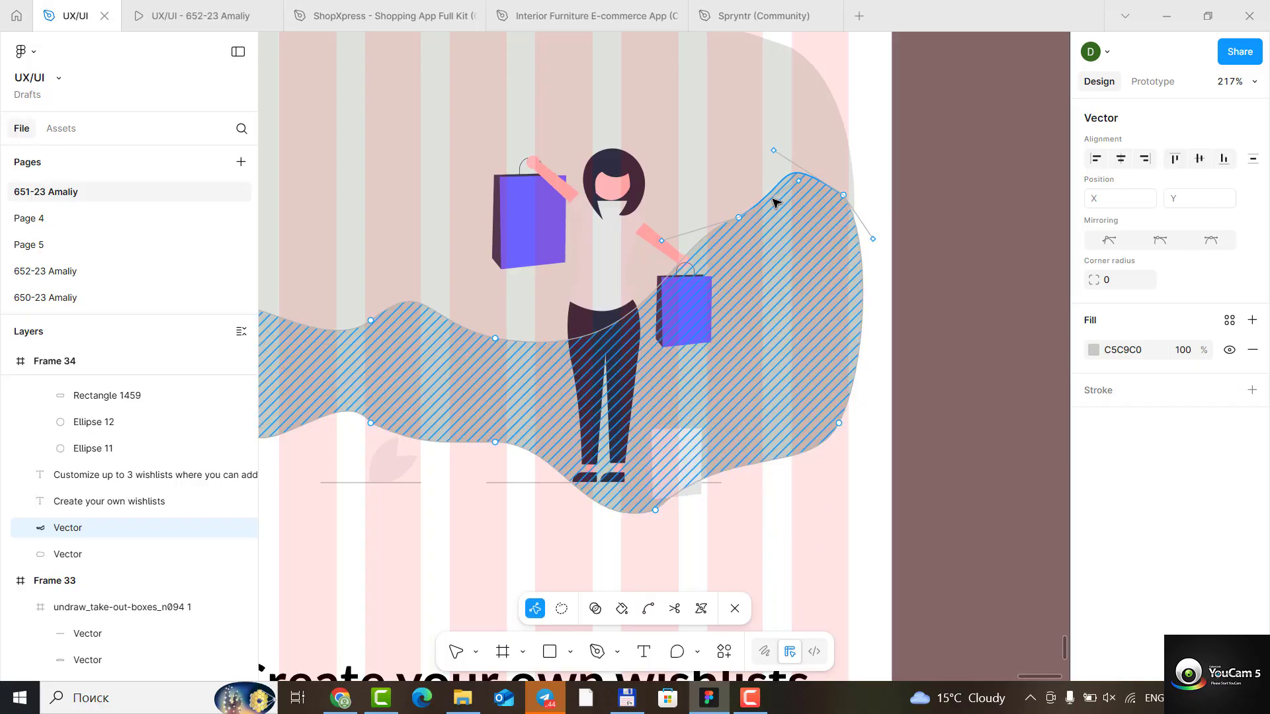
- Fine-tune the upper-right corner's curve handle to about X 353, Y 277.5 and leave path editing
click(773, 154)
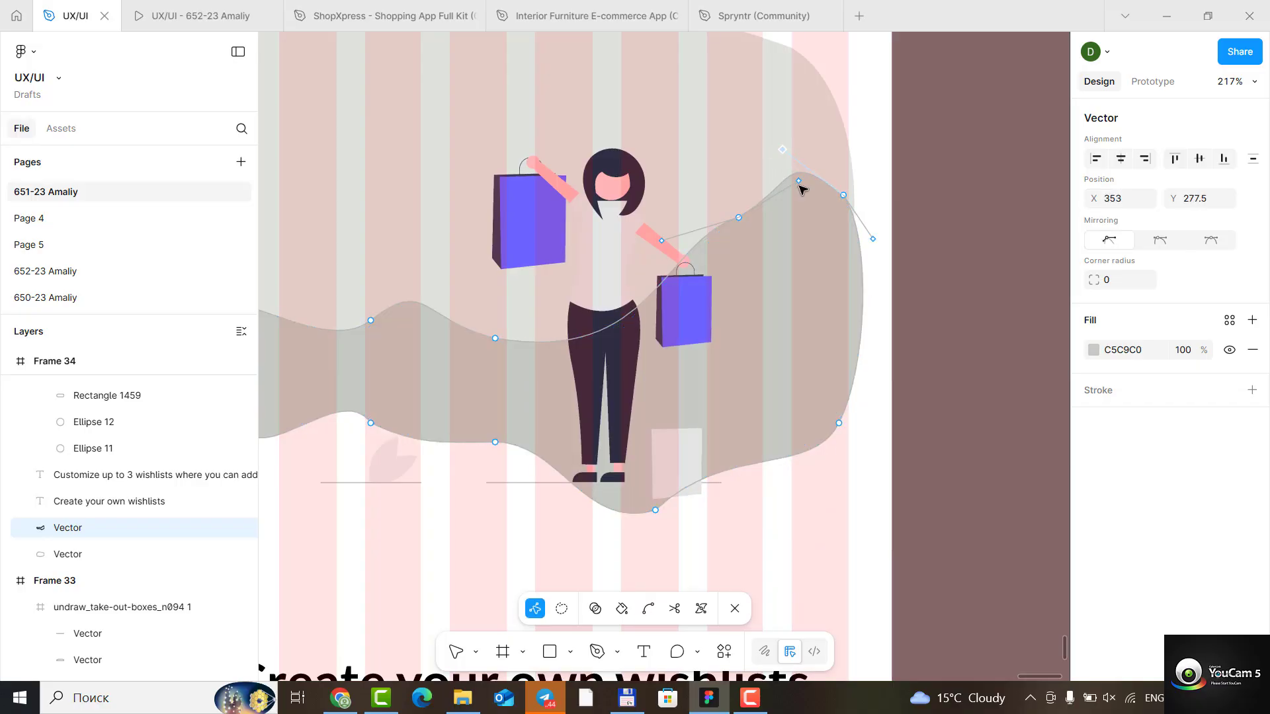
drag(777, 156, 736, 213)
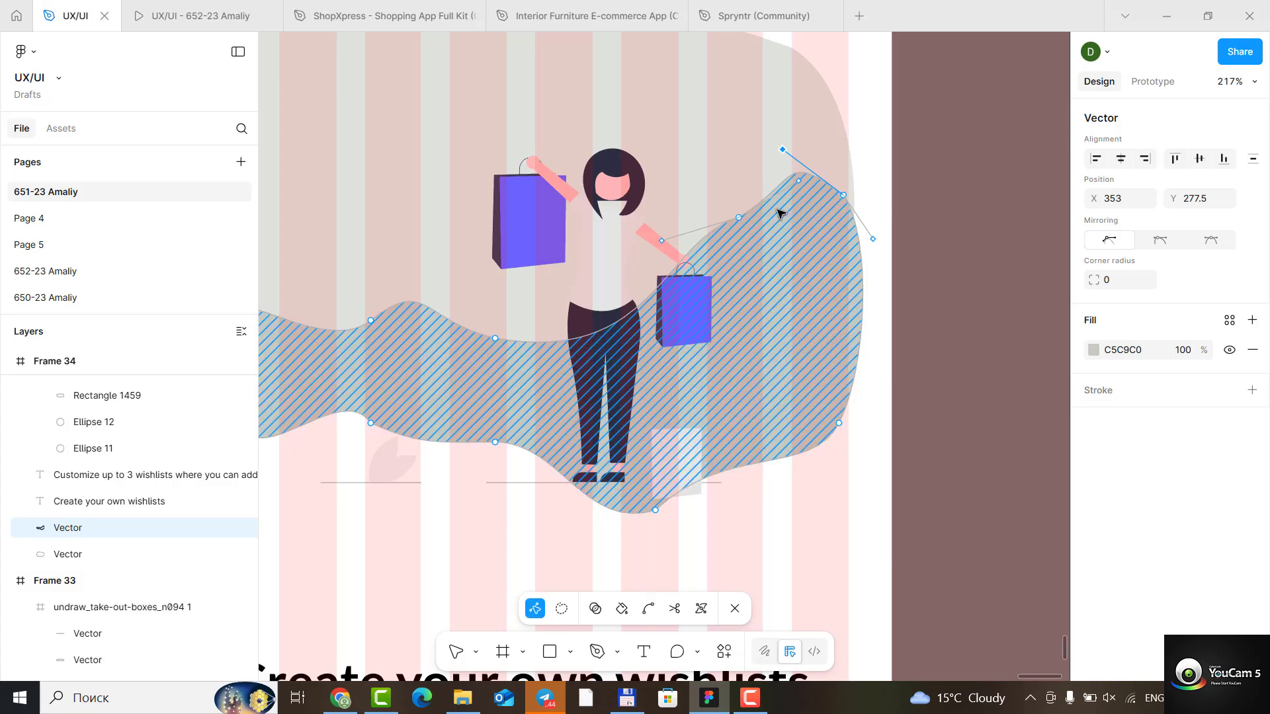
click(952, 330)
key(Escape)
key(Escape)
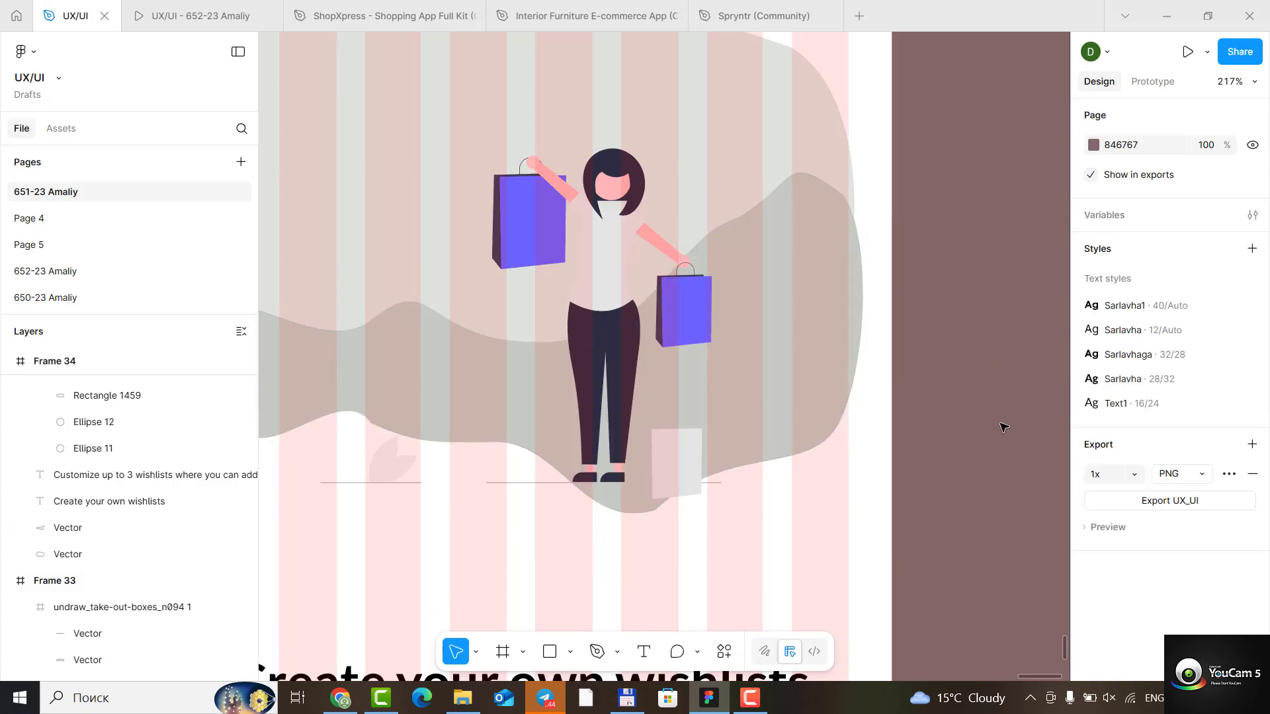
- Flatten the darker wave's lower-left edge by swinging the corner's curve handle inward, raising its anchor, and lowering the neighbouring anchor's handle
scroll(997, 421, down, 5)
scroll(763, 372, up, 7)
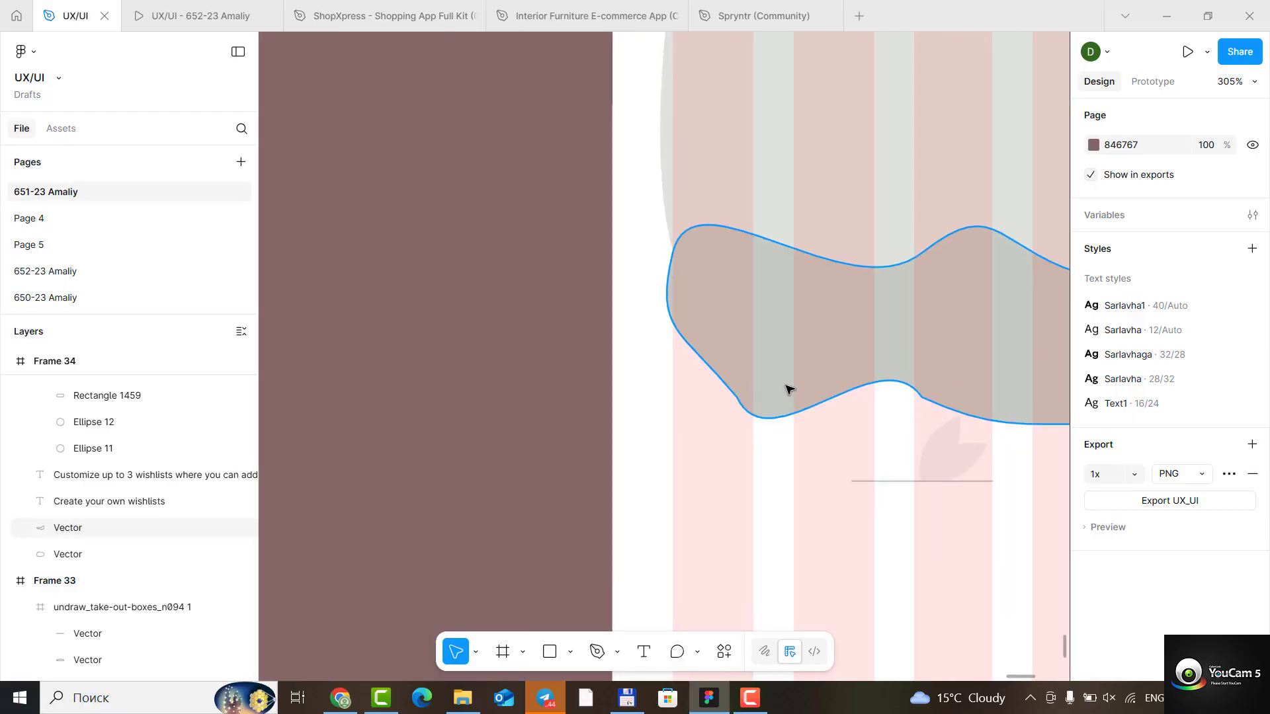
double_click(788, 389)
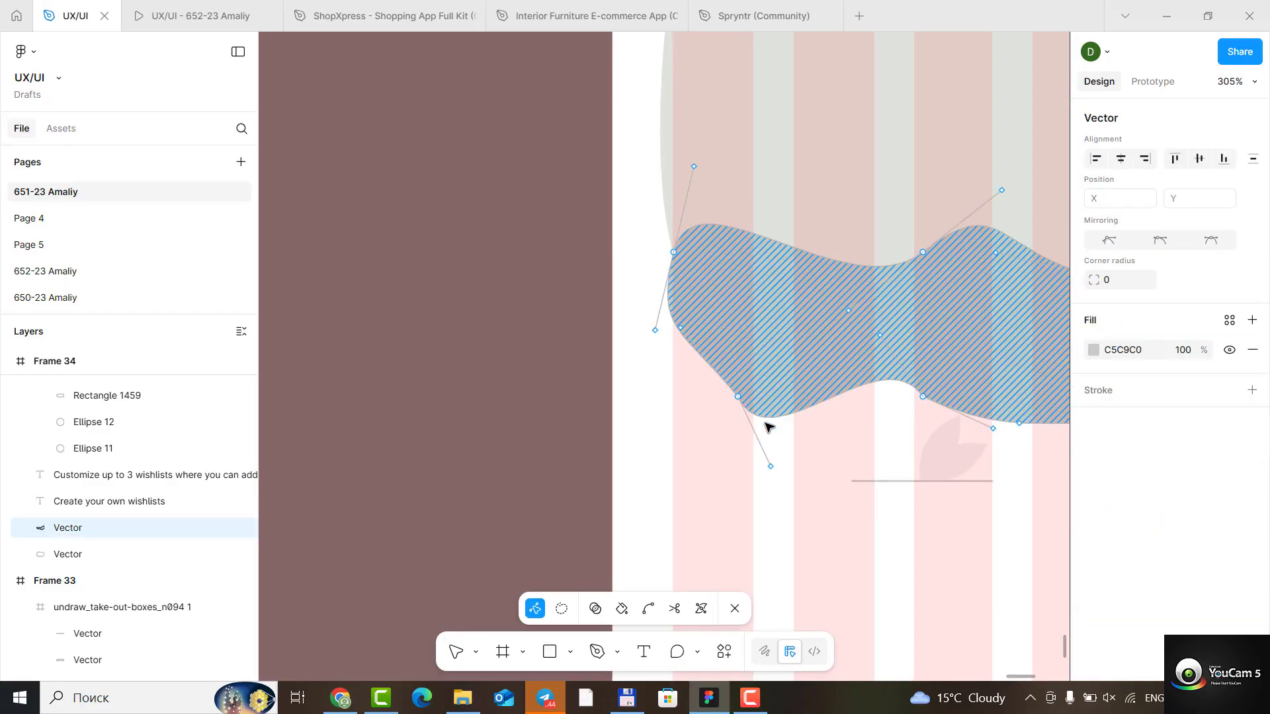
drag(772, 471, 906, 438)
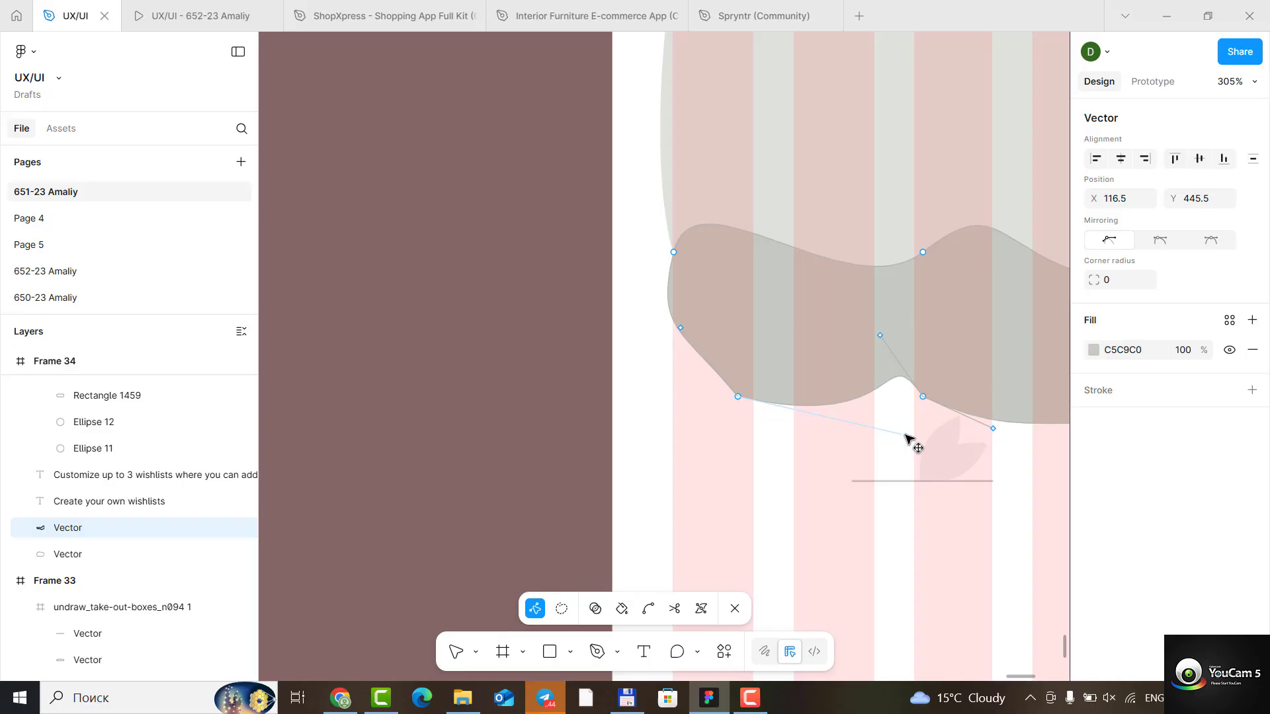
click(738, 397)
mouse_move(739, 397)
mouse_down()
mouse_move(751, 389)
mouse_move(733, 373)
mouse_up()
drag(882, 334, 864, 374)
key(Escape)
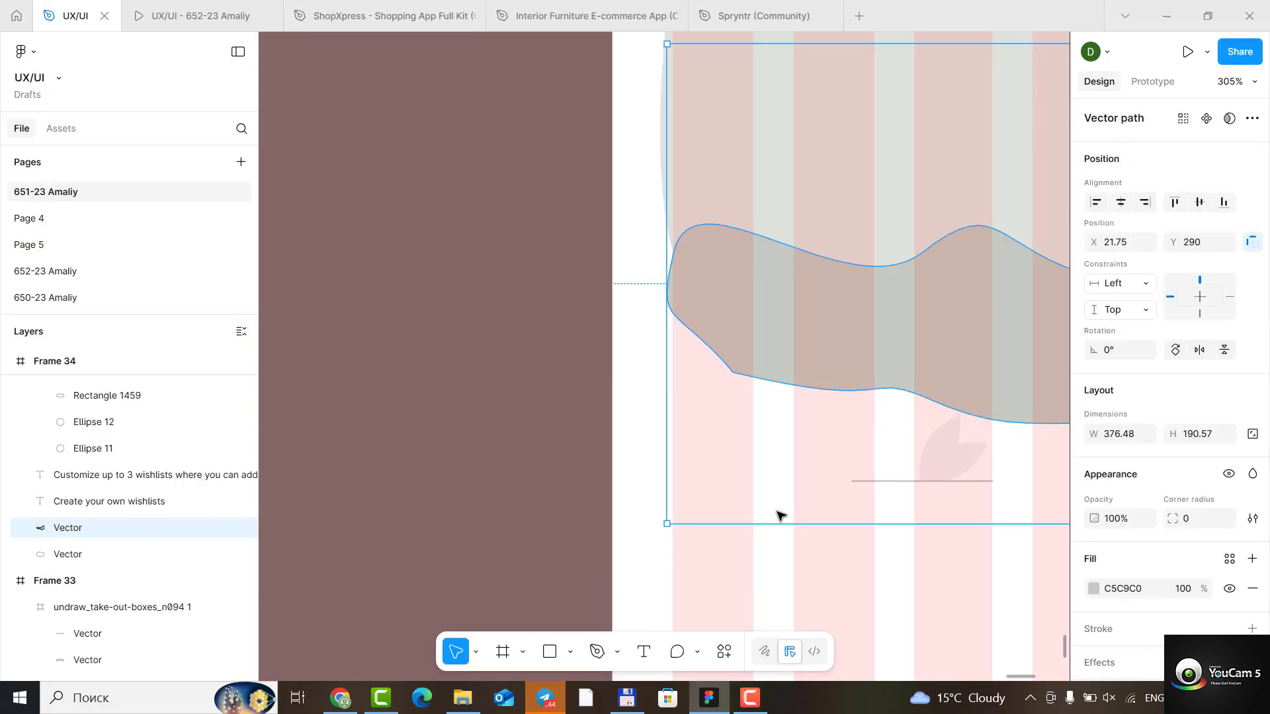
- Round the darker wave's lower-left corner, moving its anchor to about X 50.5, Y 422.5 and its upper handle to about X 29.5, Y 409
double_click(739, 370)
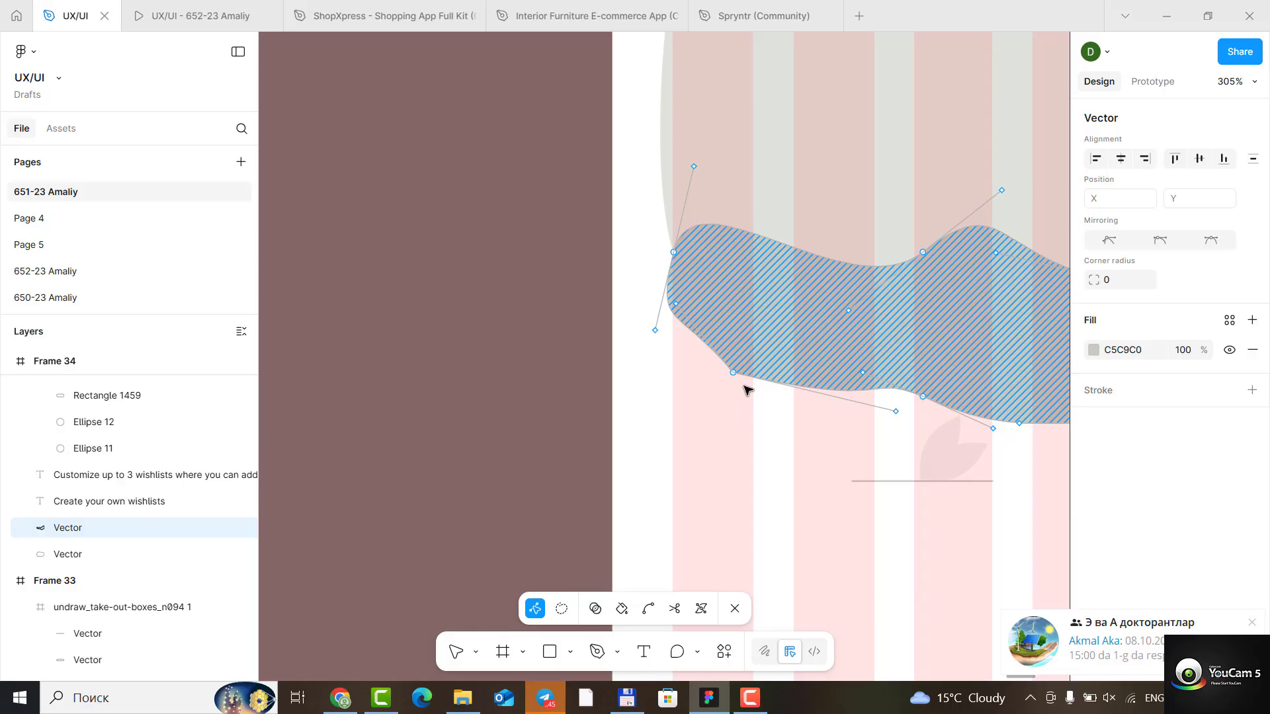
scroll(744, 378, up, 5)
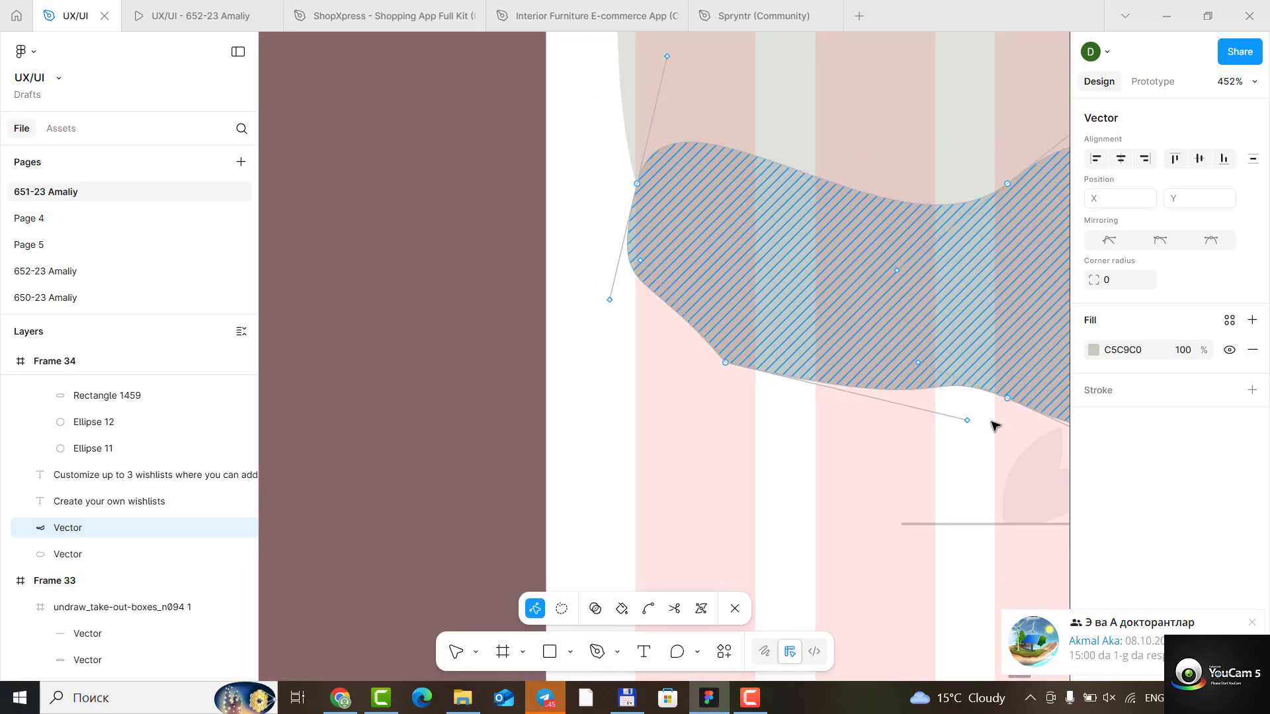
mouse_move(968, 422)
mouse_down()
mouse_move(952, 512)
mouse_move(966, 475)
mouse_up()
click(736, 361)
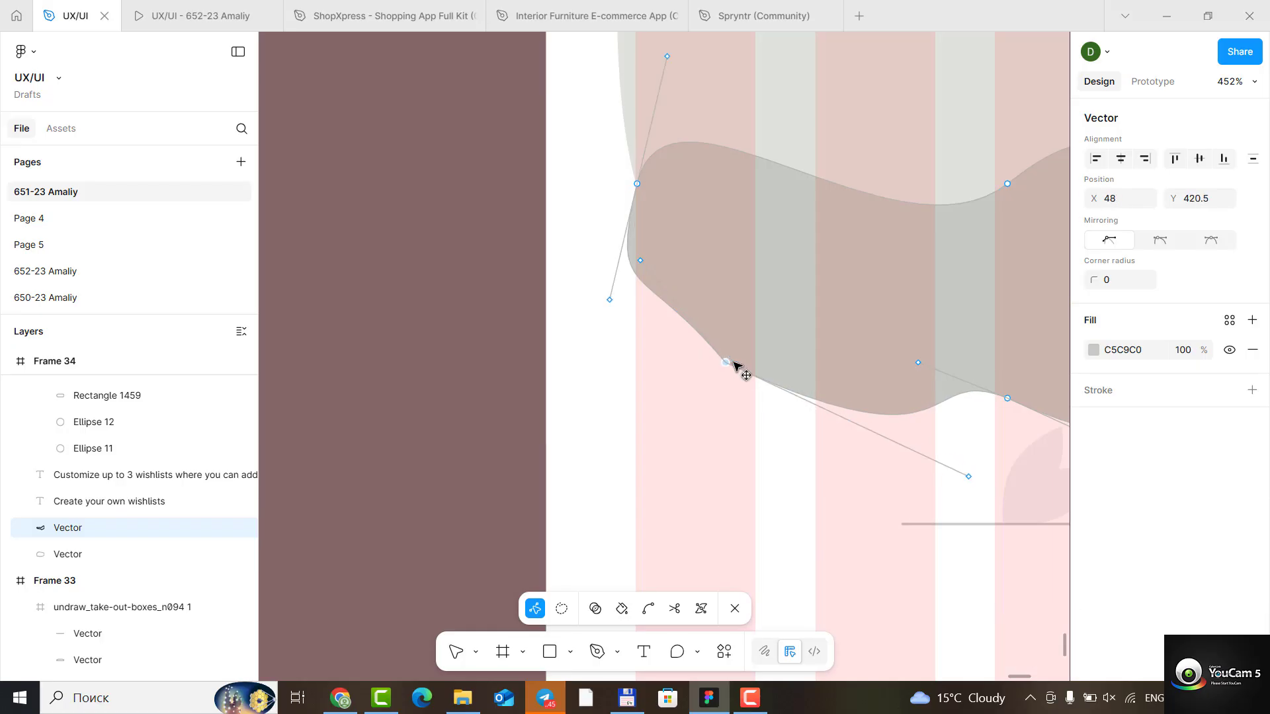
mouse_move(736, 358)
mouse_down()
mouse_move(764, 387)
mouse_move(761, 370)
mouse_move(735, 368)
mouse_up()
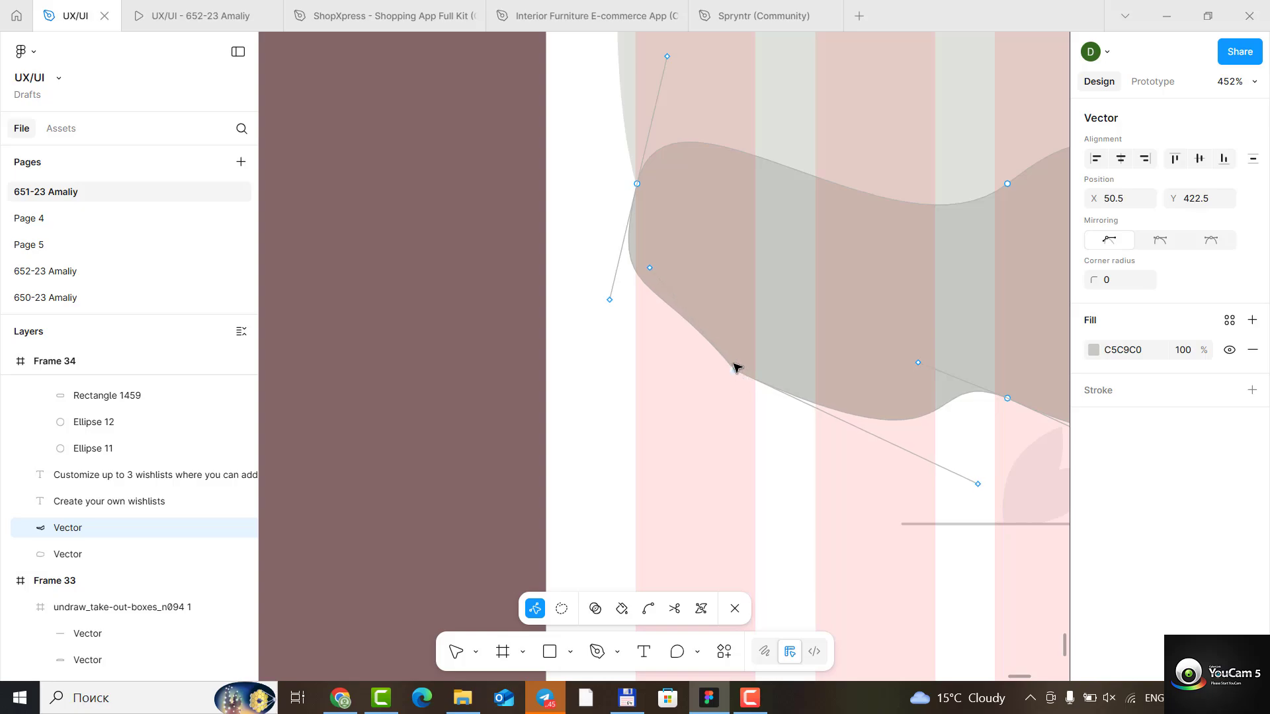
drag(651, 272, 653, 322)
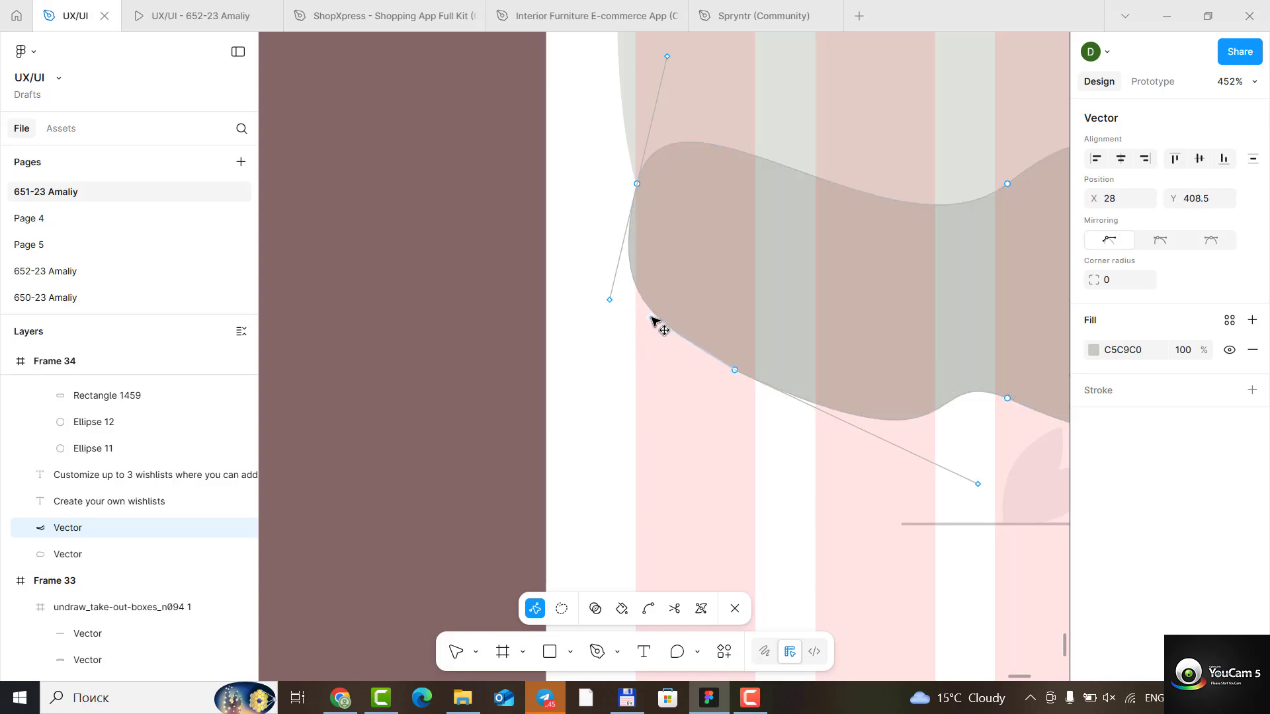
click(683, 440)
- Replace the heading in Frame 34 with "Alright, let's shop"
scroll(701, 428, down, 5)
scroll(1006, 516, down, 4)
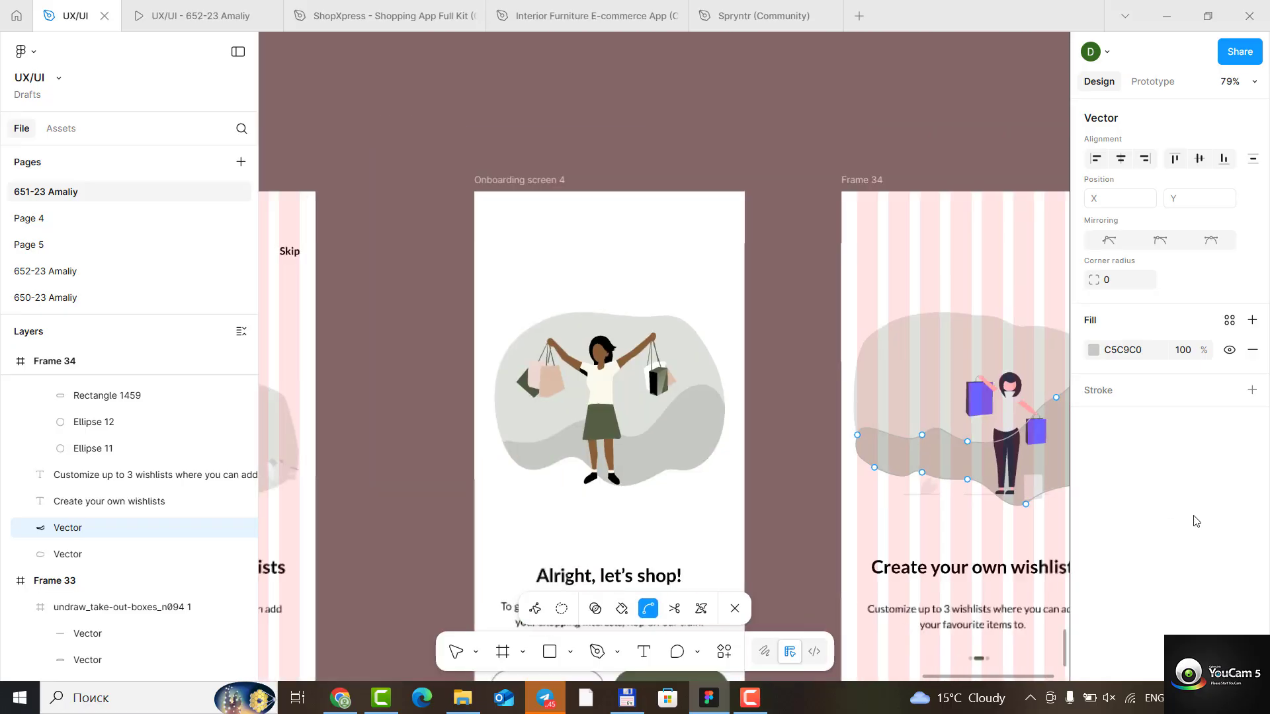
scroll(1012, 532, down, 4)
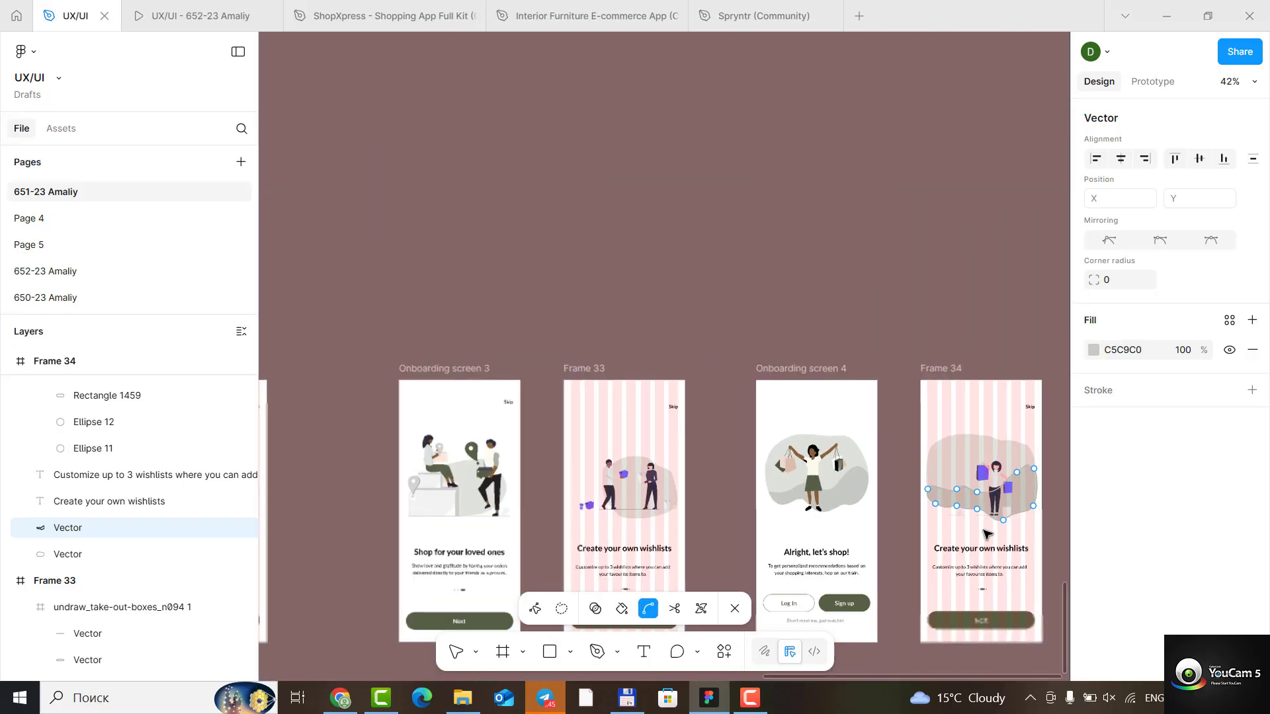
scroll(1032, 528, right, 3)
scroll(933, 529, down, 2)
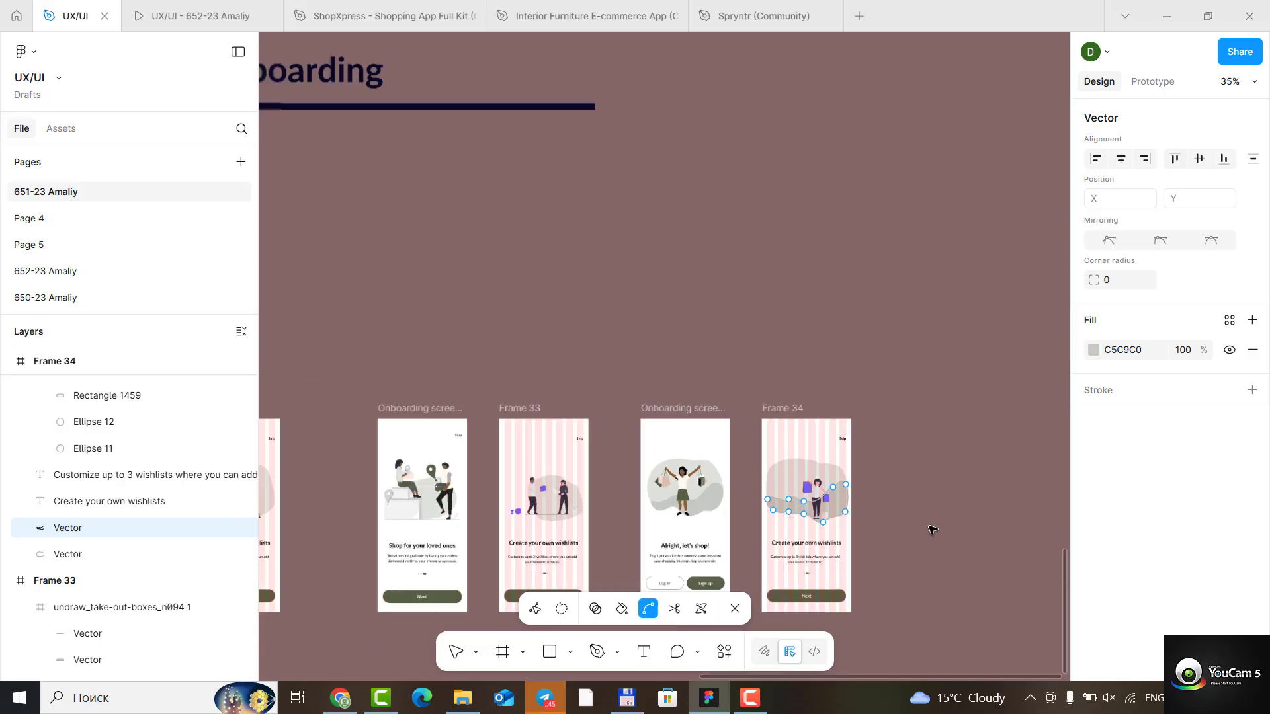
scroll(934, 529, up, 5)
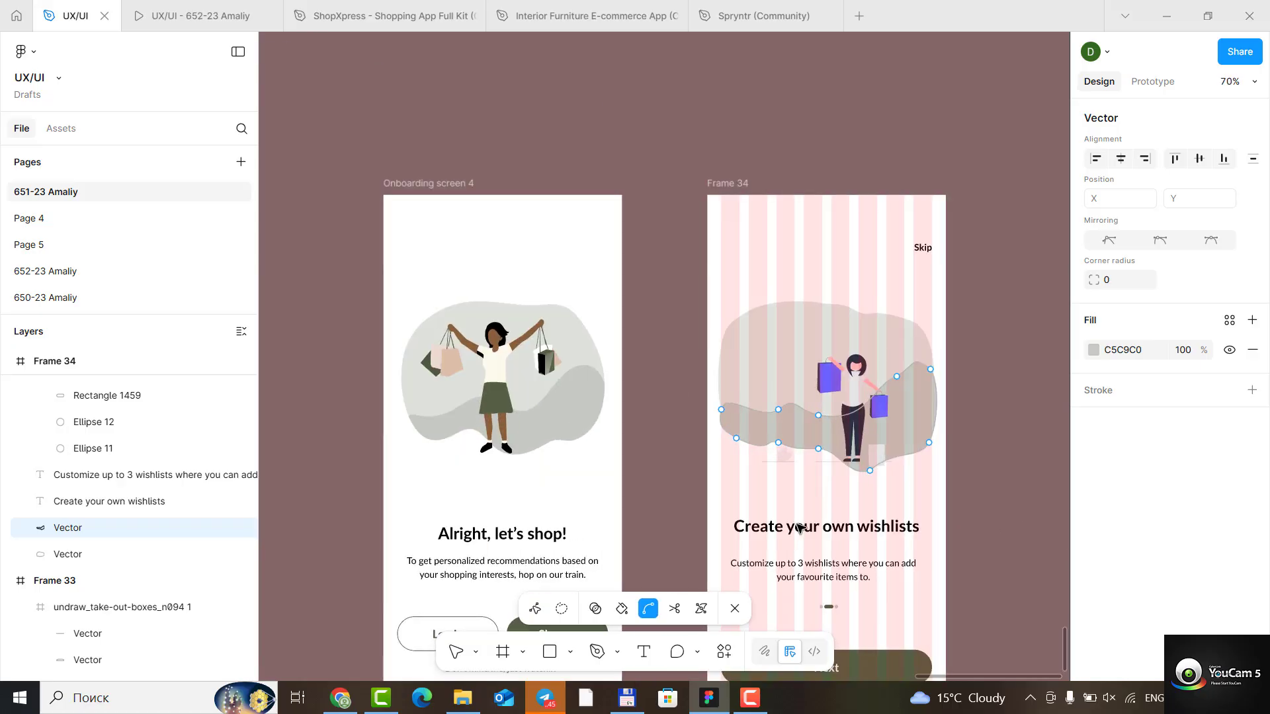
click(797, 529)
double_click(800, 530)
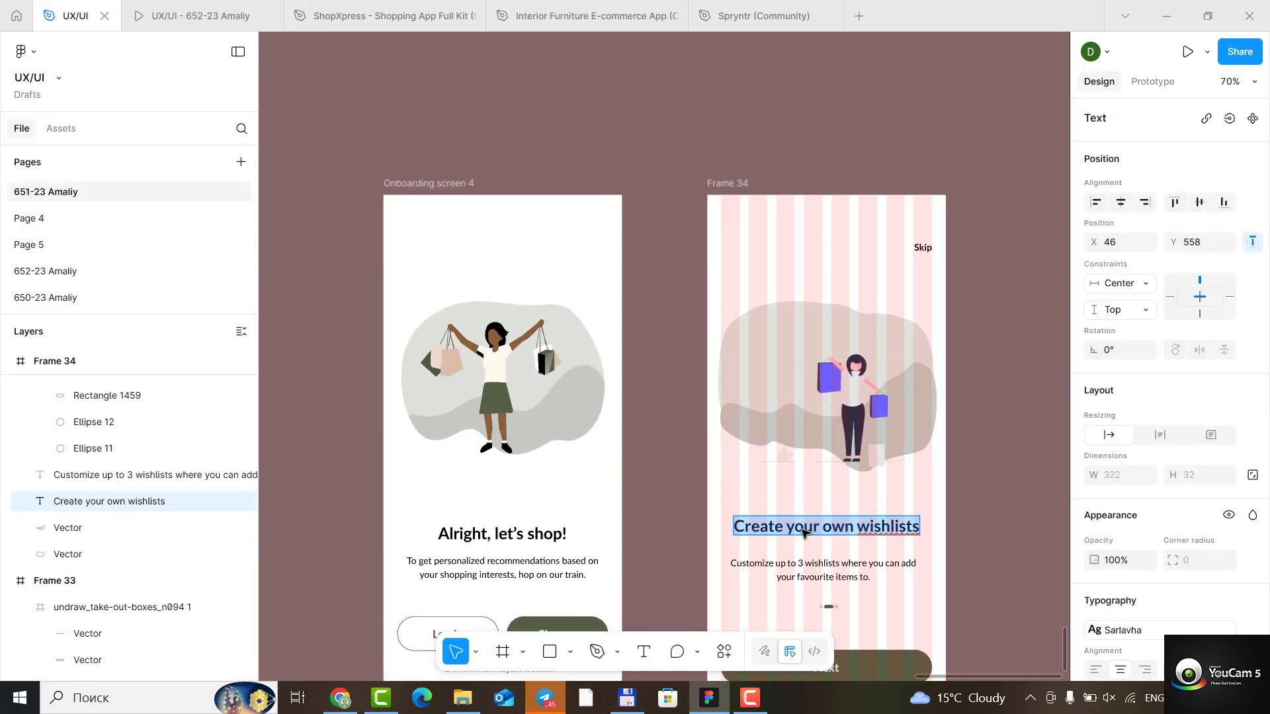
text(Alright,)
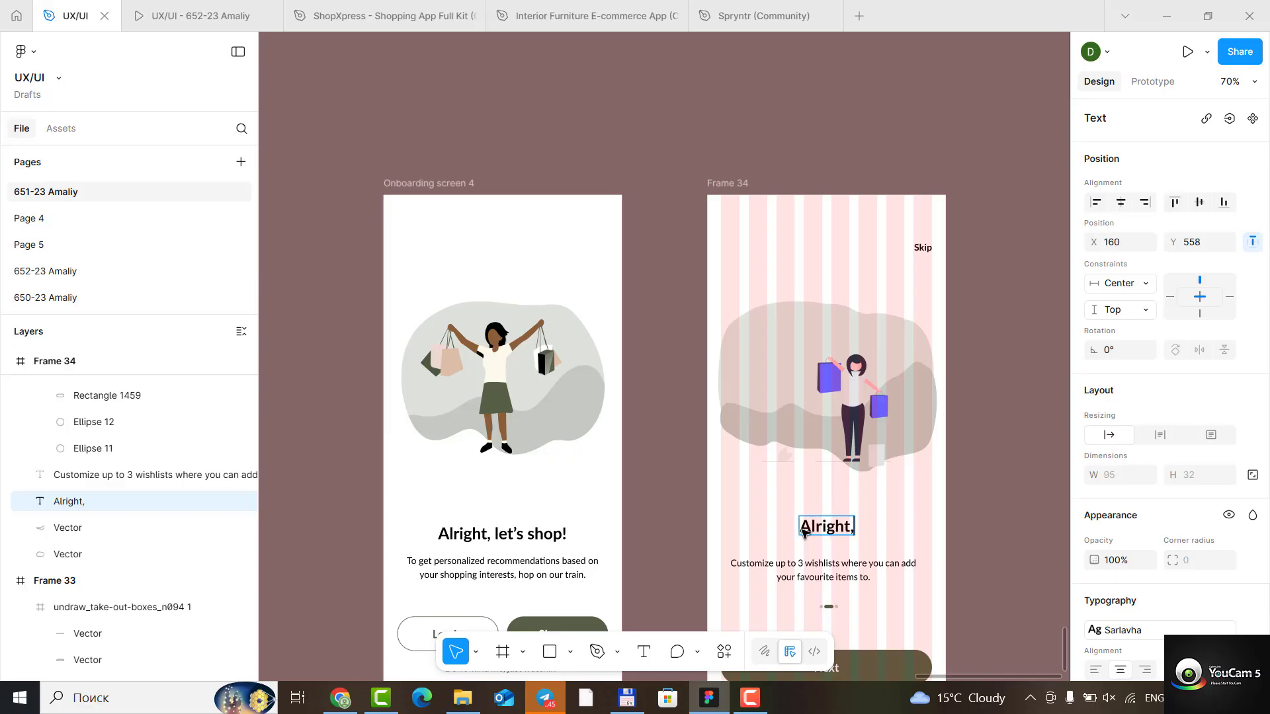
text(let)
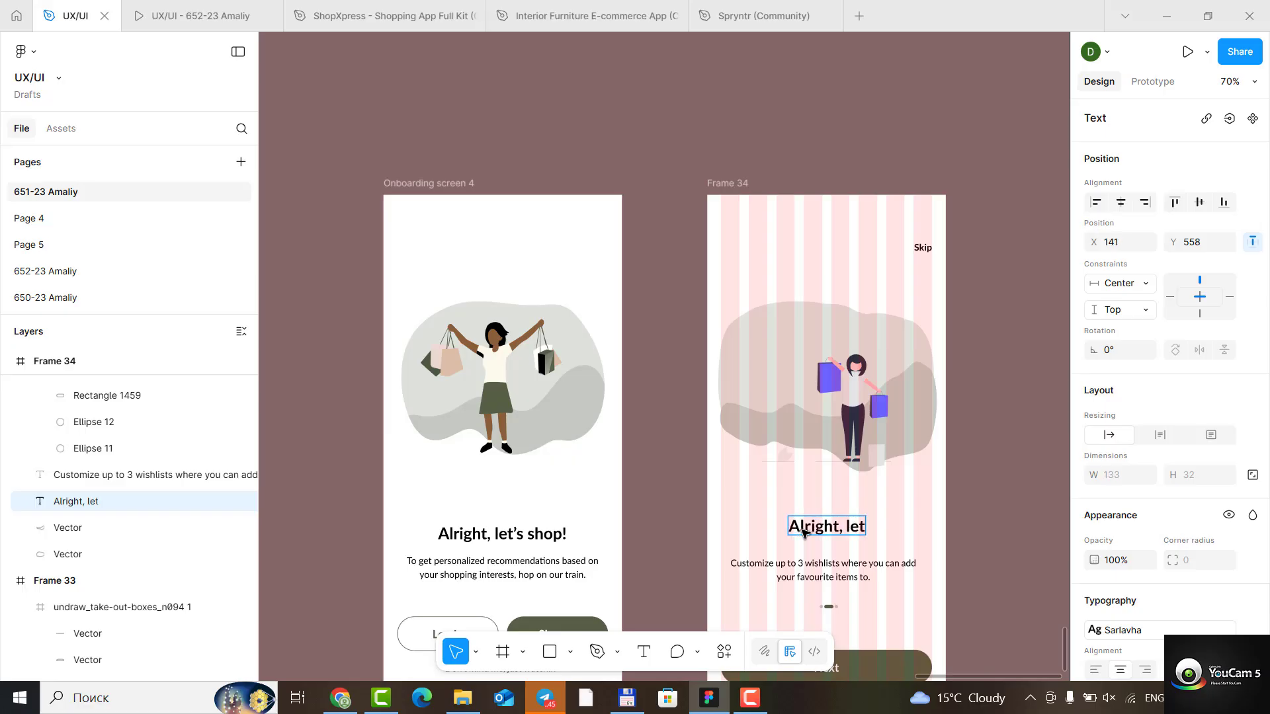
text('s)
text( shop)
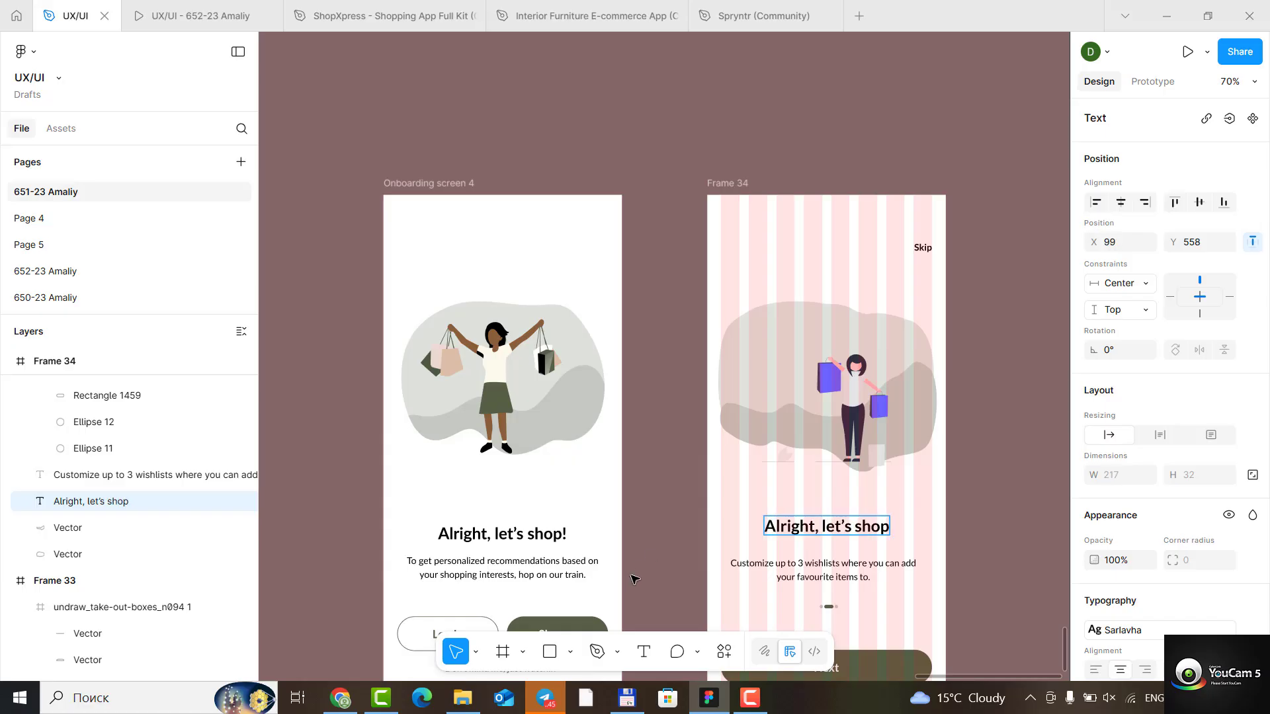
- Replace the description under Frame 34's heading with the matching reference screen text, beginning with "To"
double_click(784, 566)
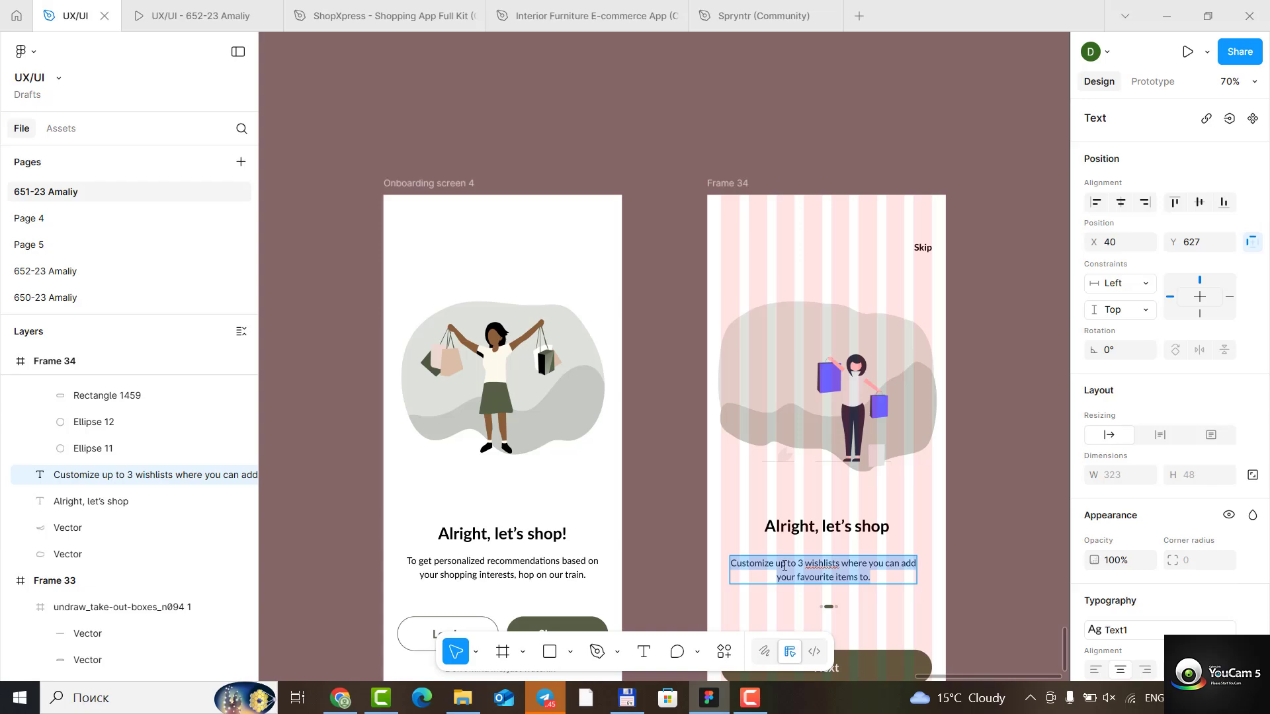
text(To)
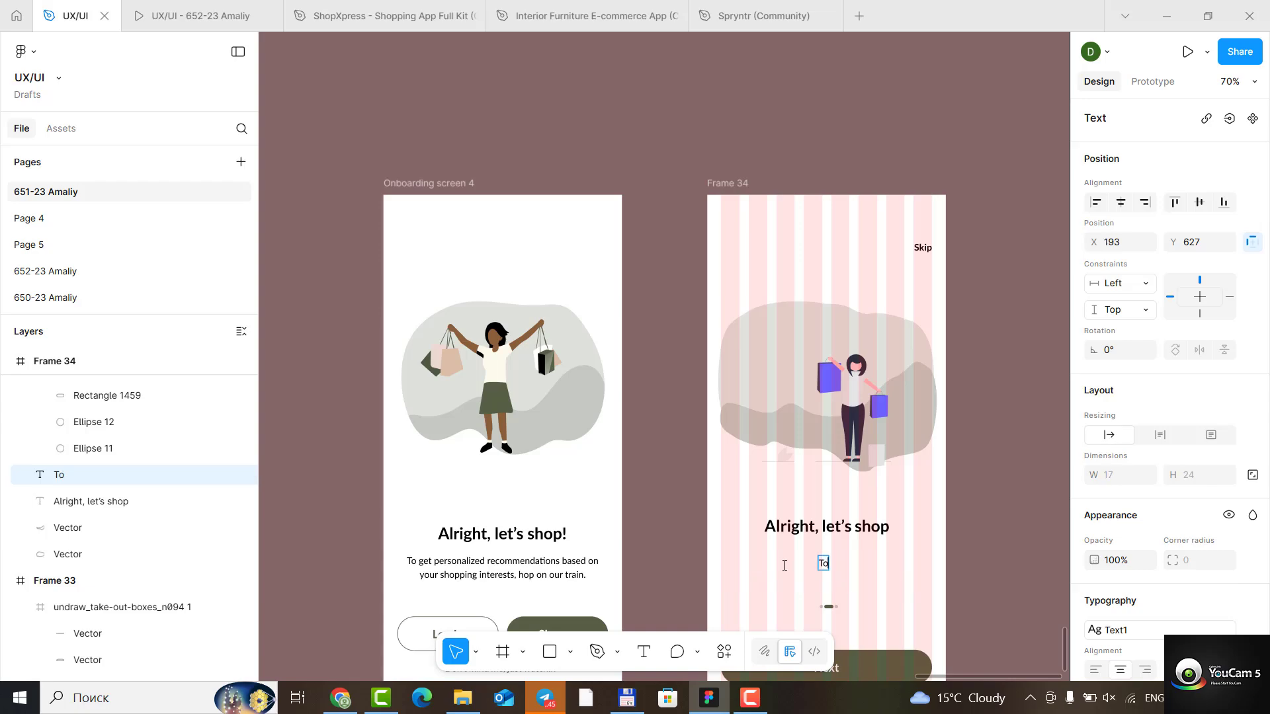
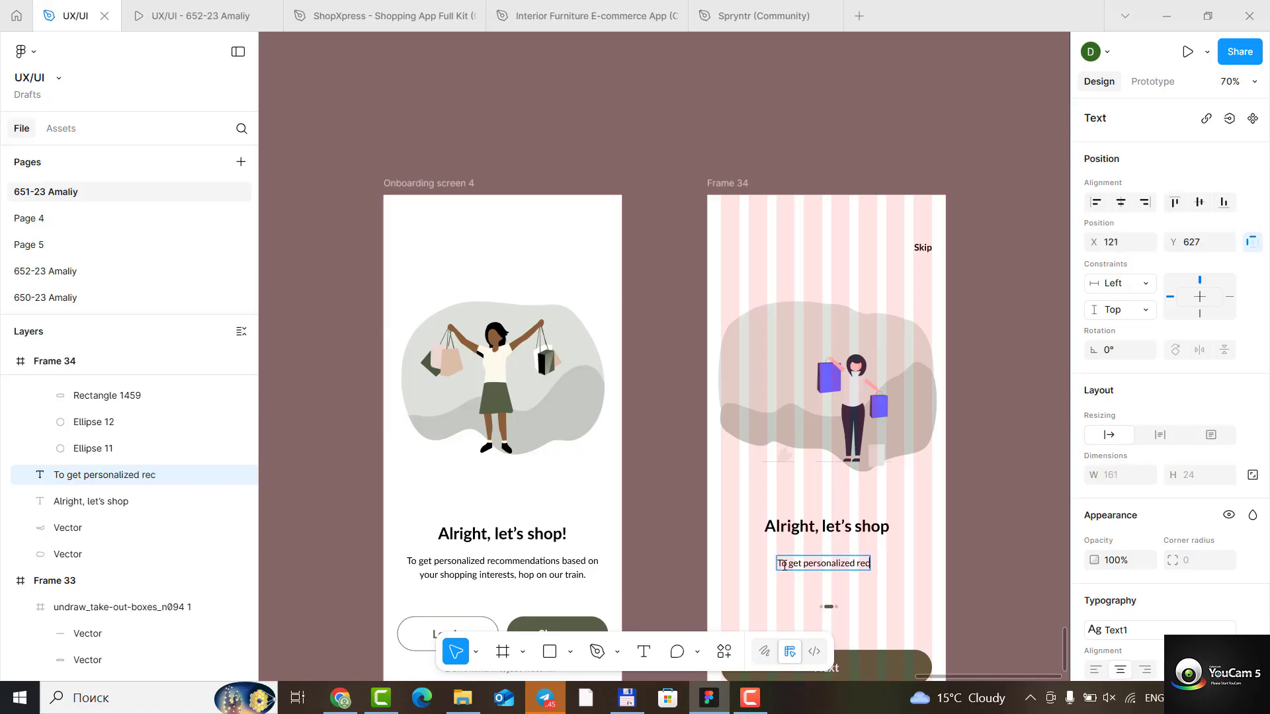
- Complete the first line of Frame 34's description so it reads "To get personalized recommendation based on"
text(omme)
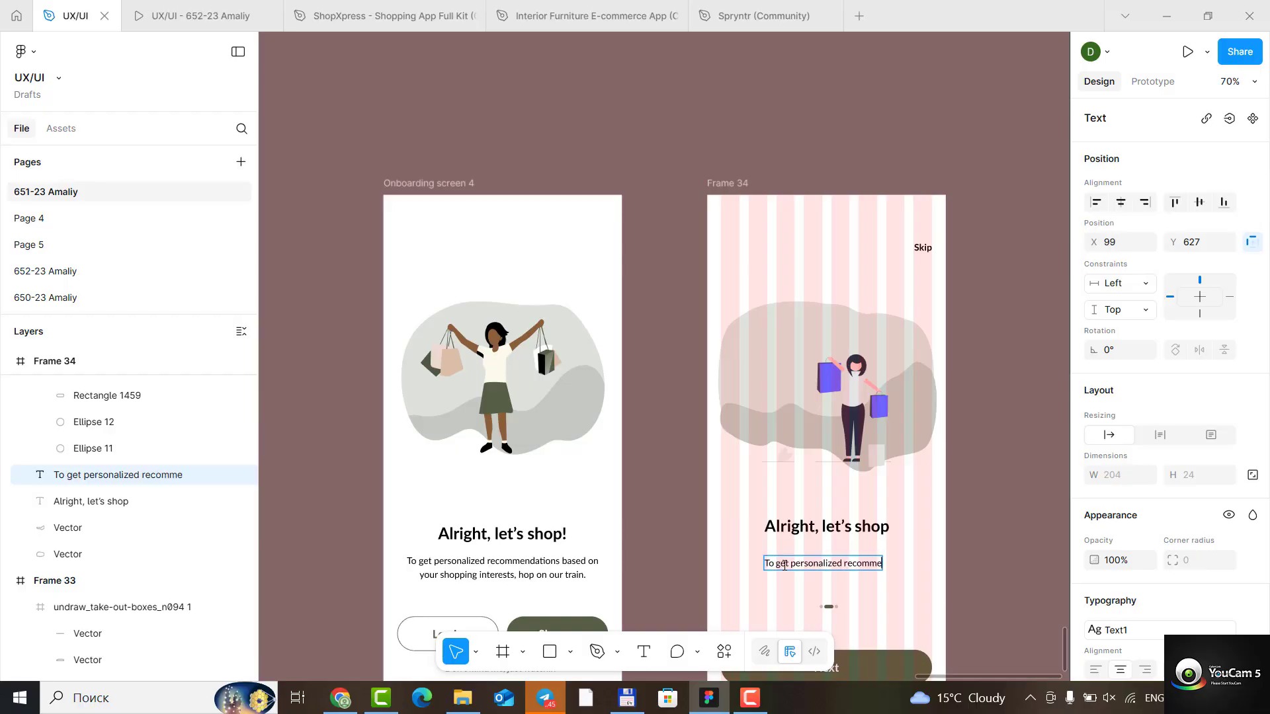
text(nda)
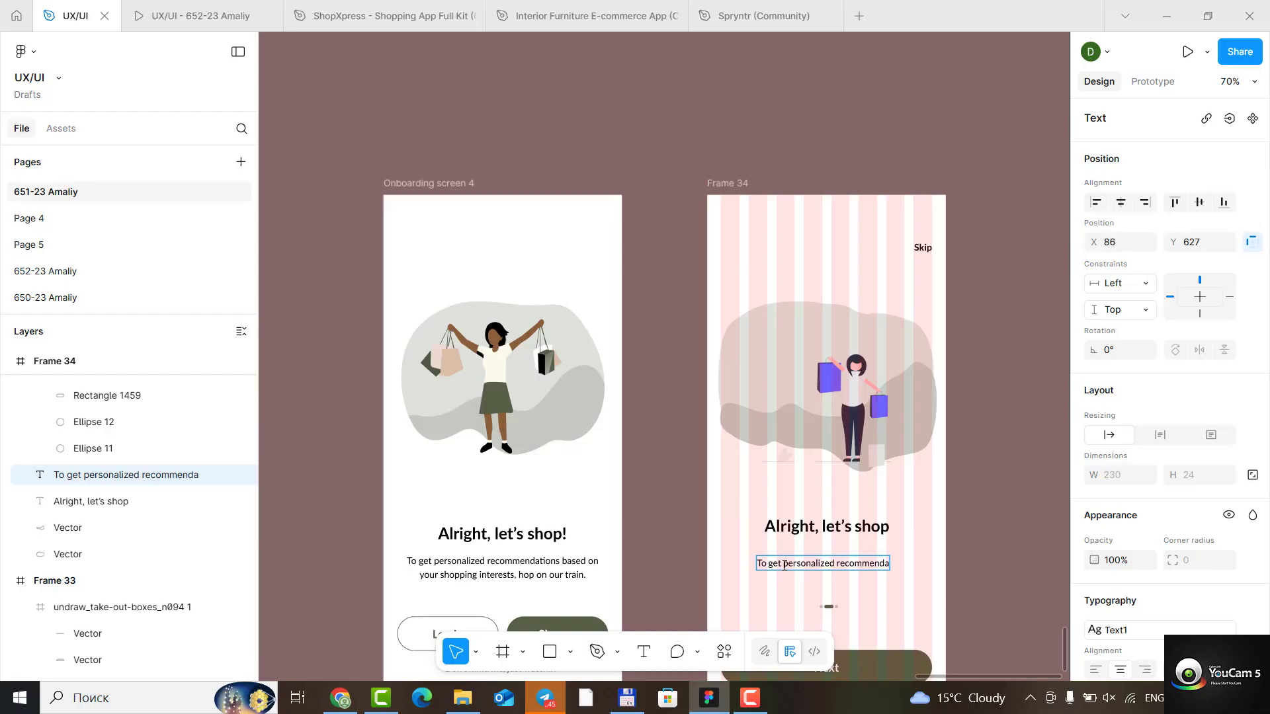
text(tio)
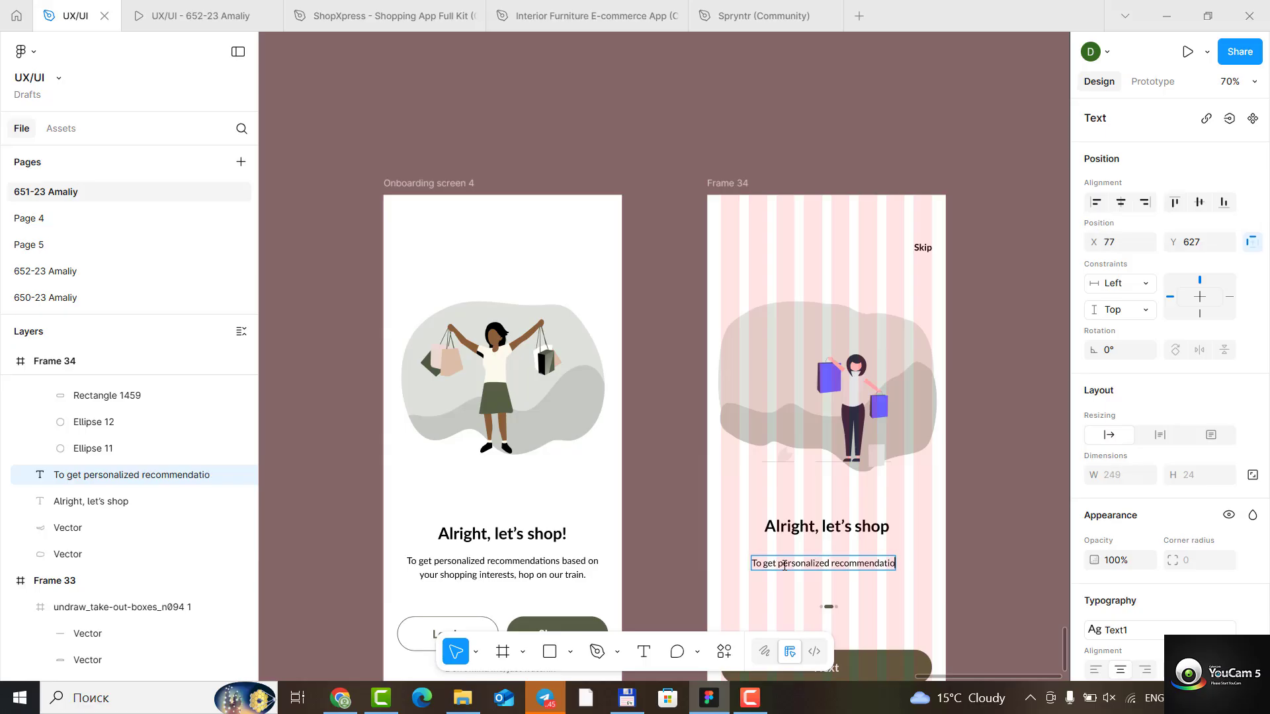
text(n bas)
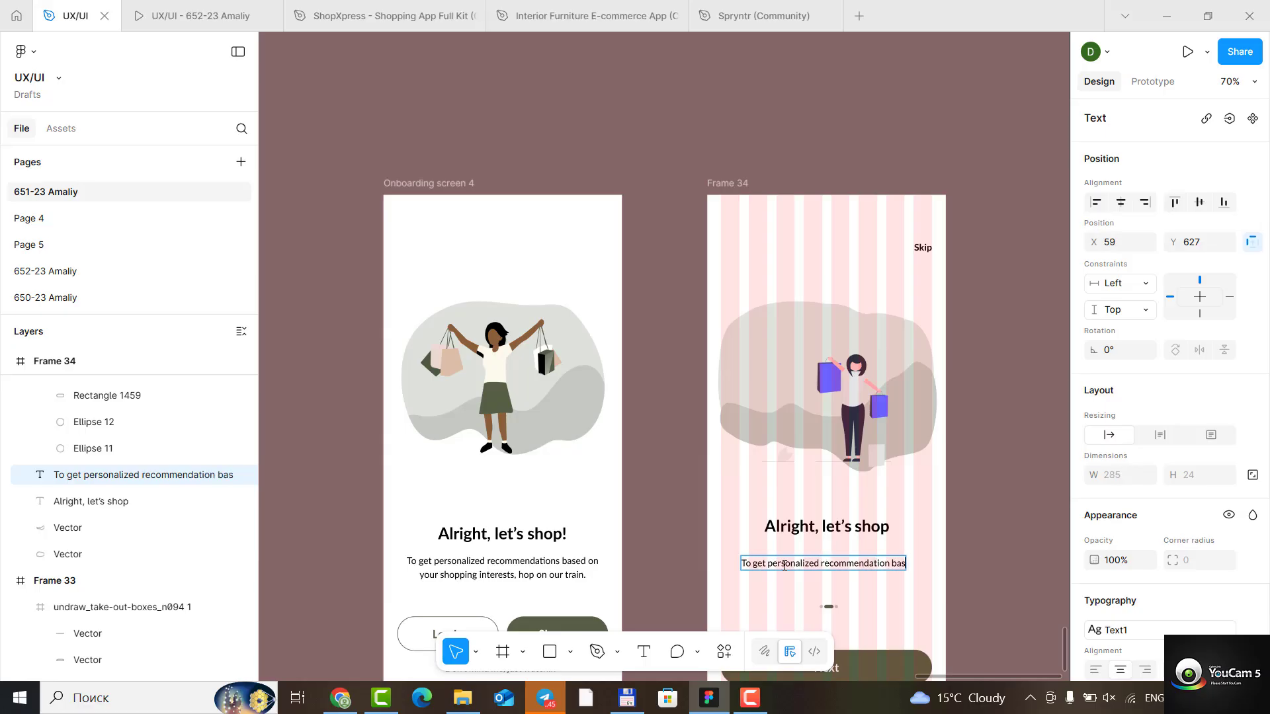
text(ed on)
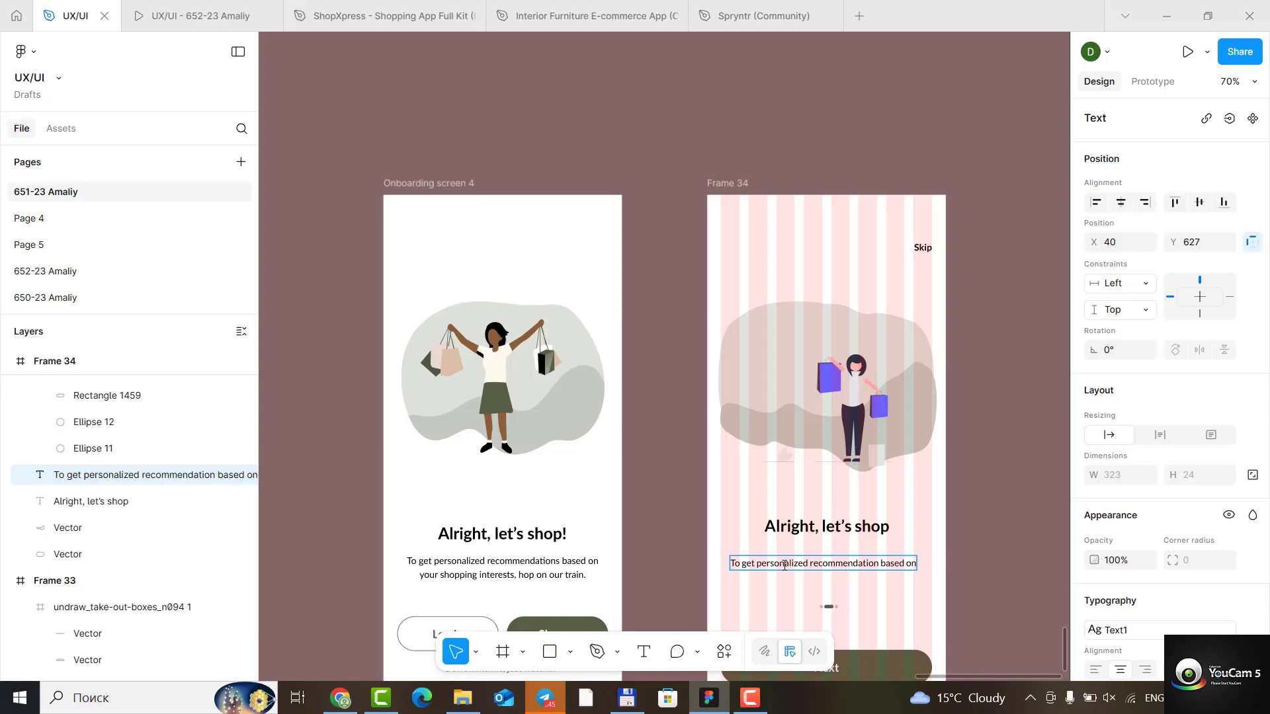
key(Return)
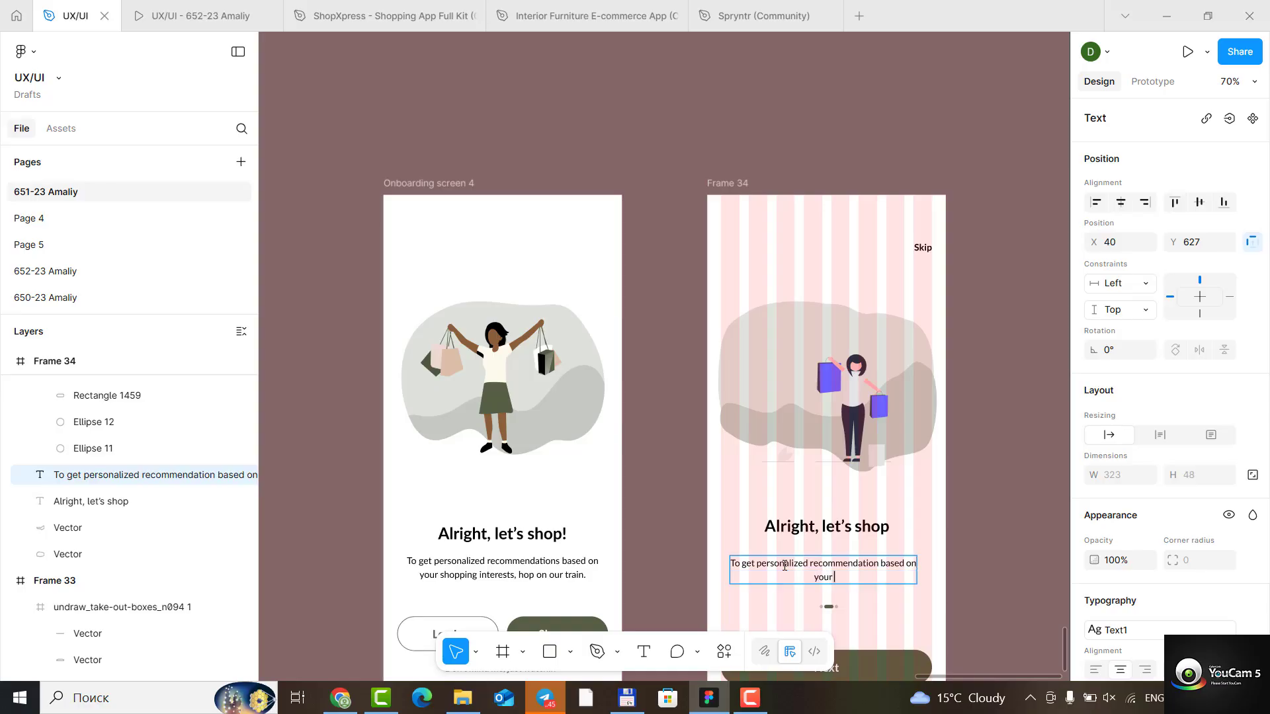
- Add a second line to the description reading "your shopping interests, hop on our train."
text(your shopping)
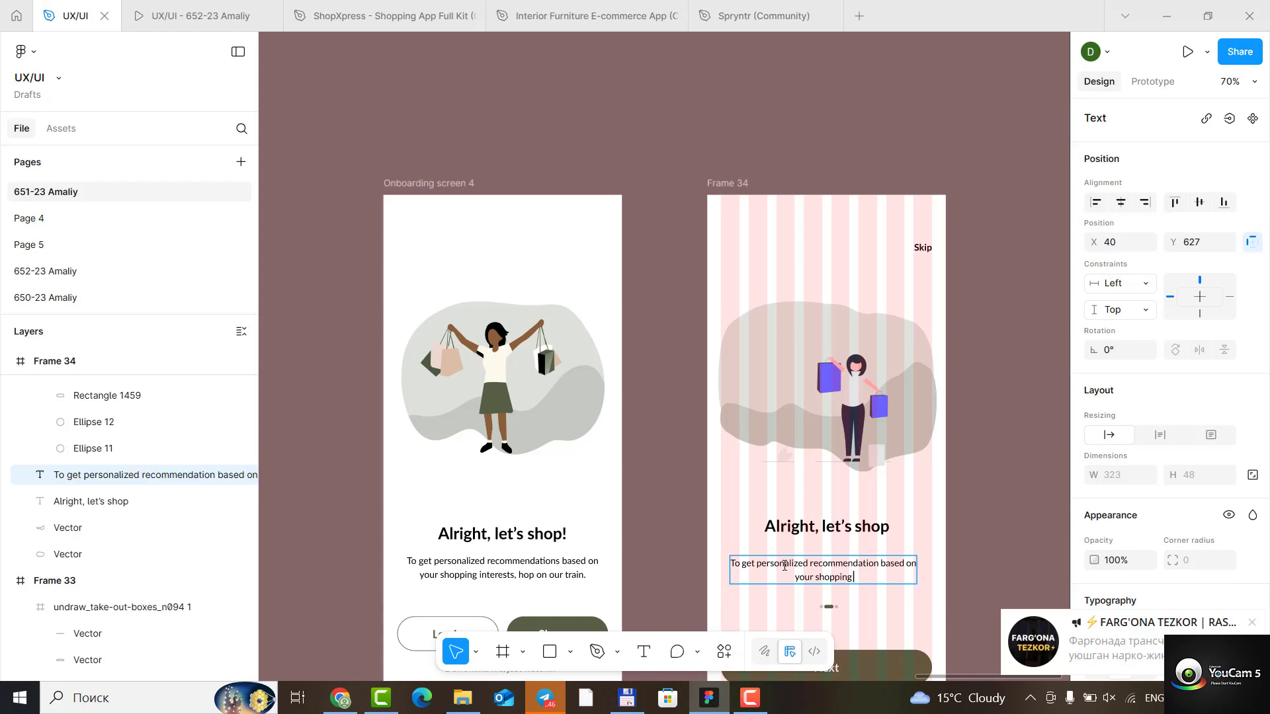
text(interres)
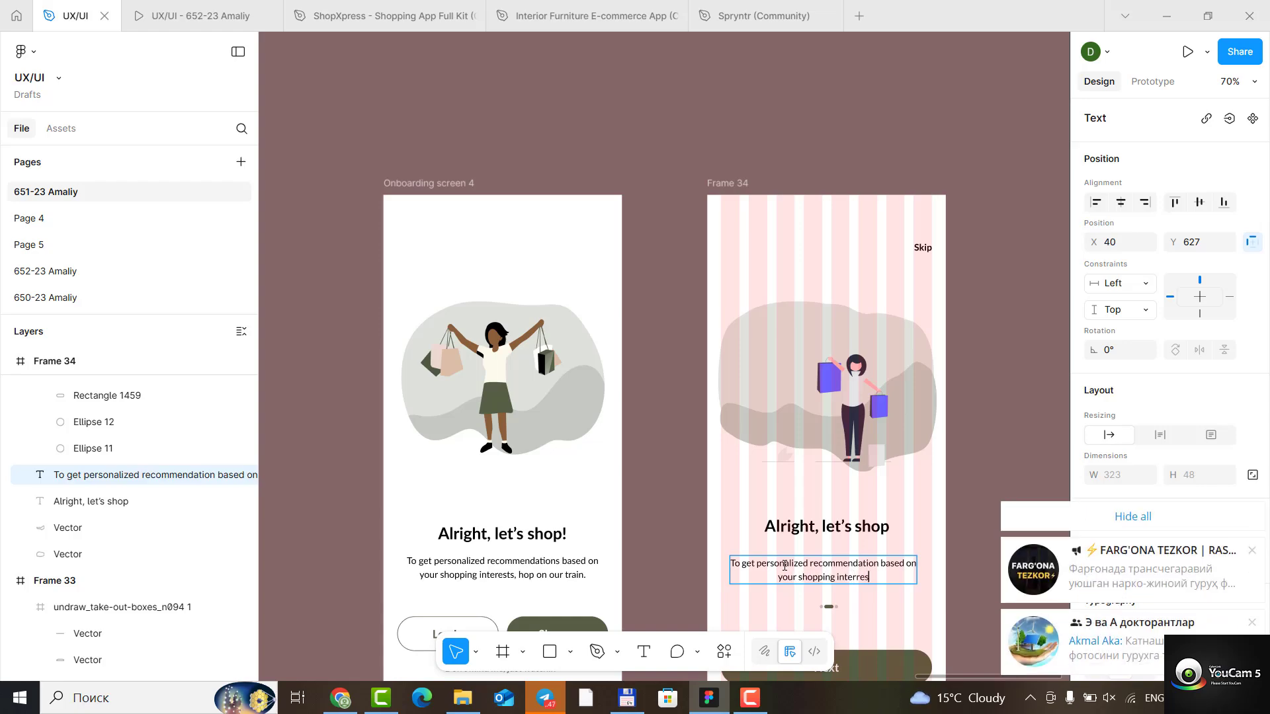
text(ts)
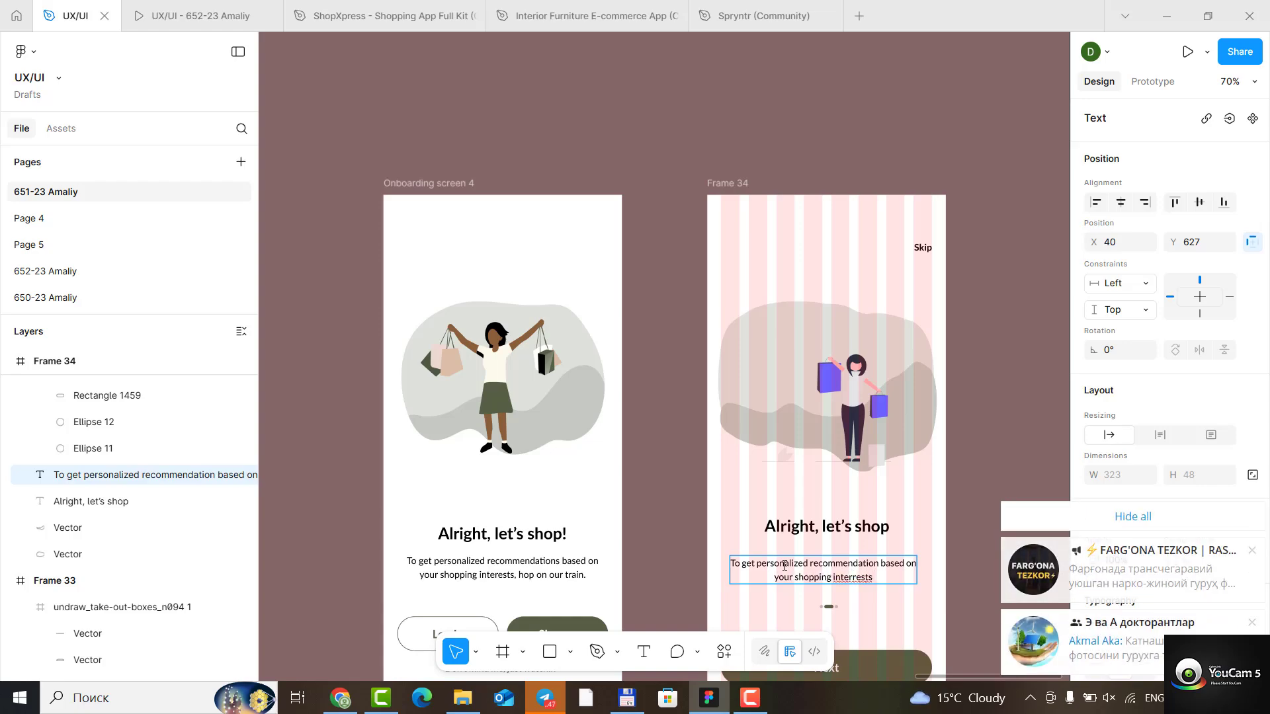
key(Left)
key(Left)
key(Left)
key(Left)
key(BackSpace)
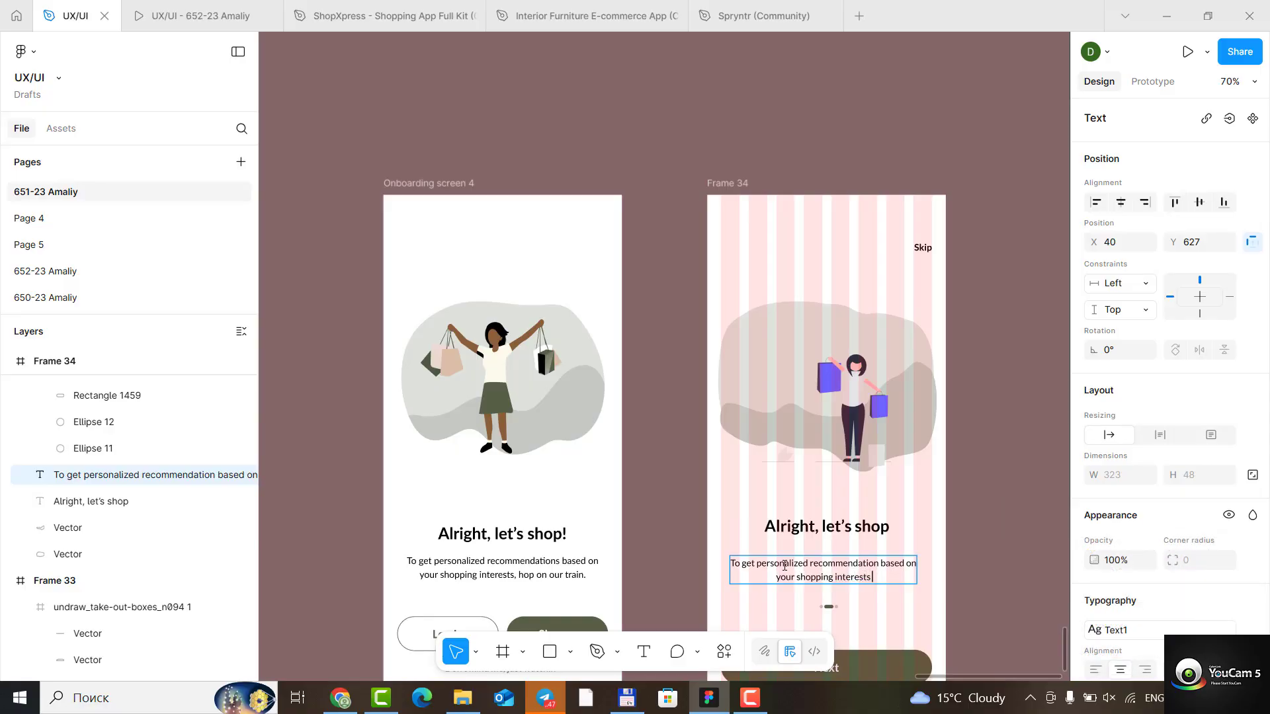
text(, hop on our tr)
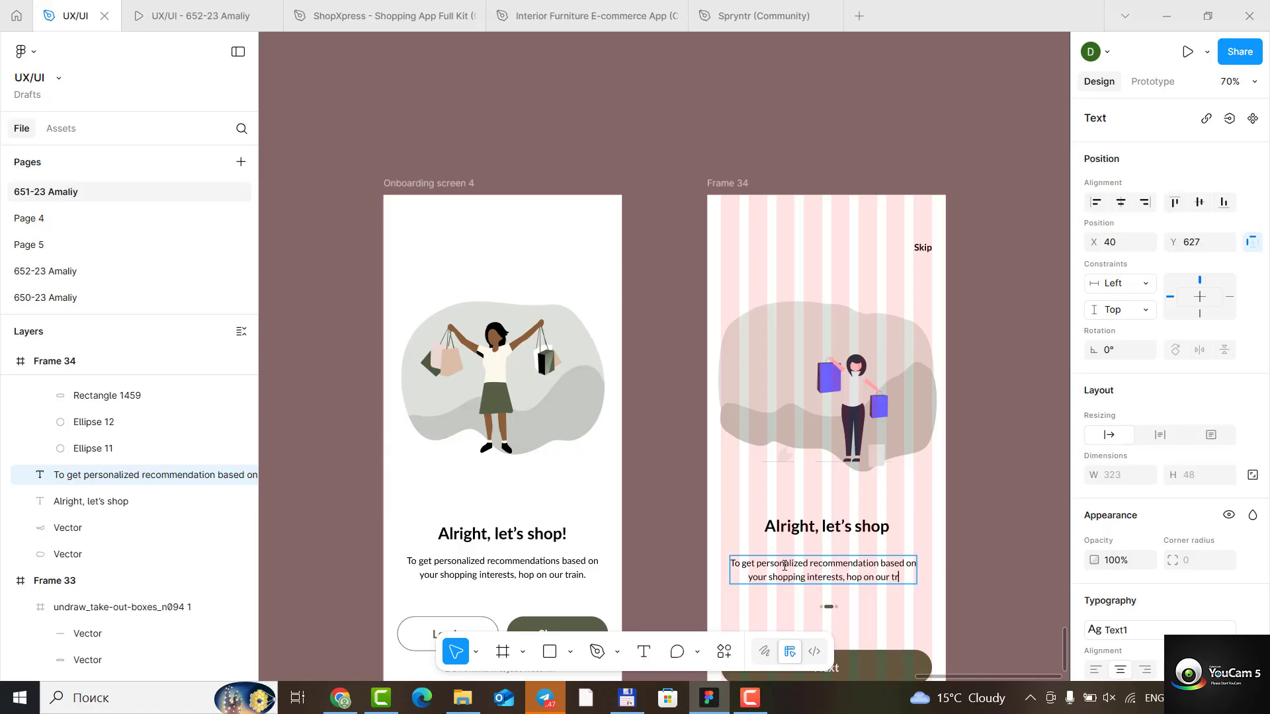
text(ain.)
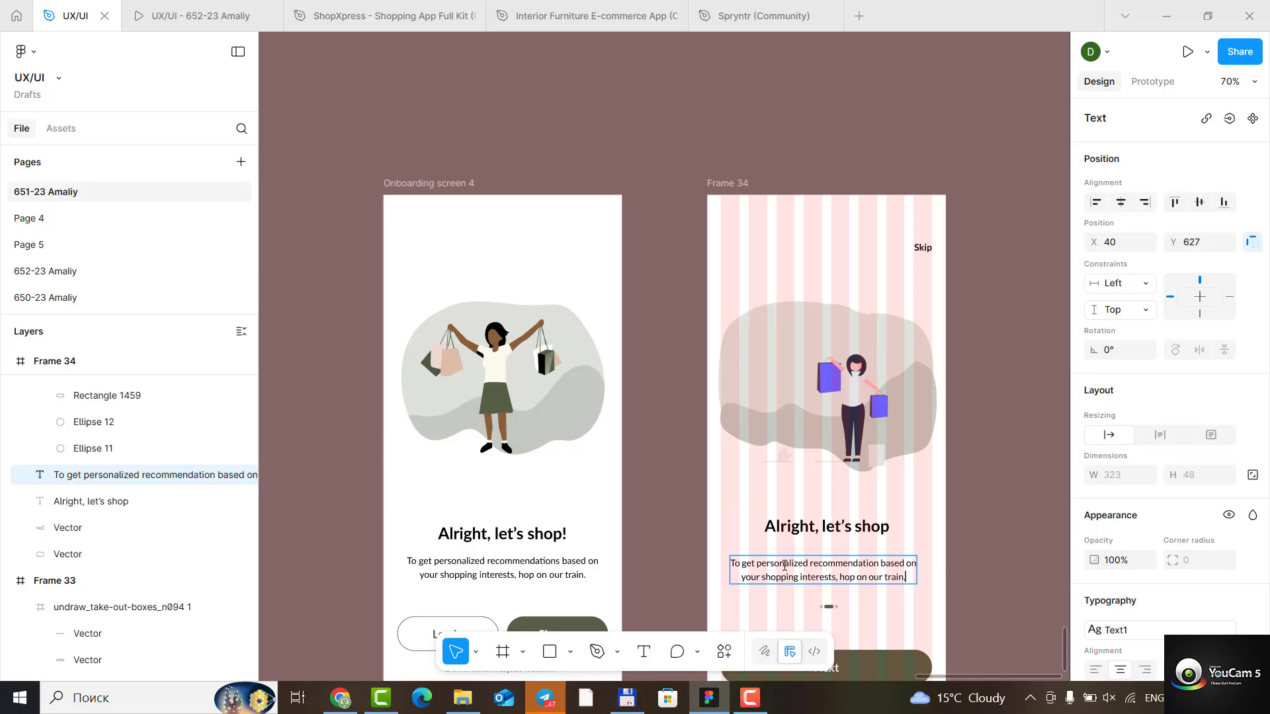
- Delete the page-indicator dots between the description and the Next button in Frame 34
scroll(822, 544, down, 3)
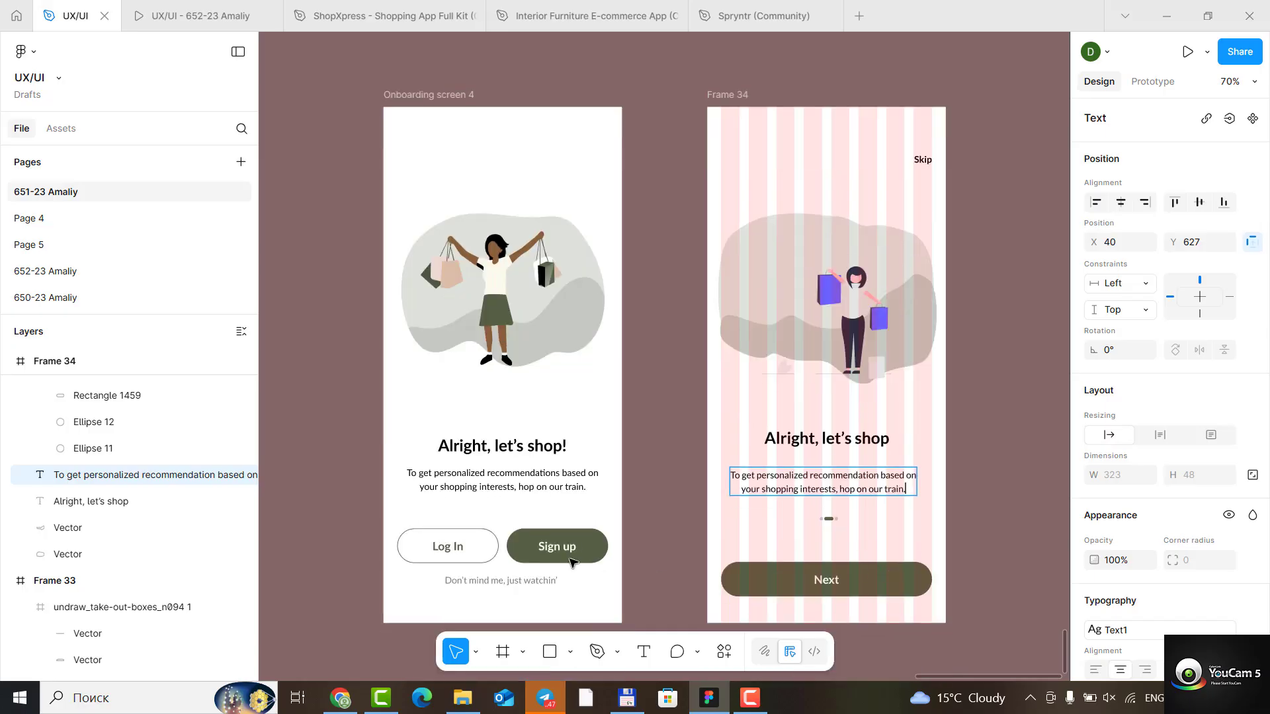
click(829, 519)
click(830, 519)
key(Delete)
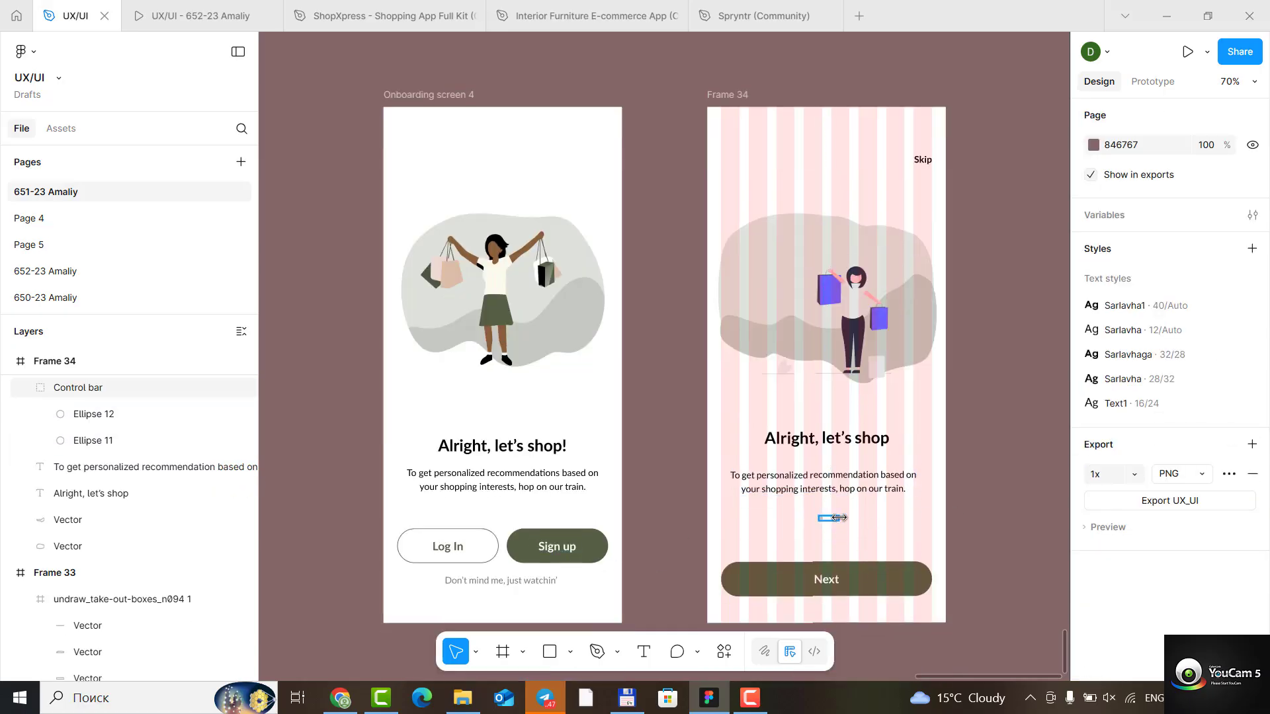
click(840, 519)
key(Delete)
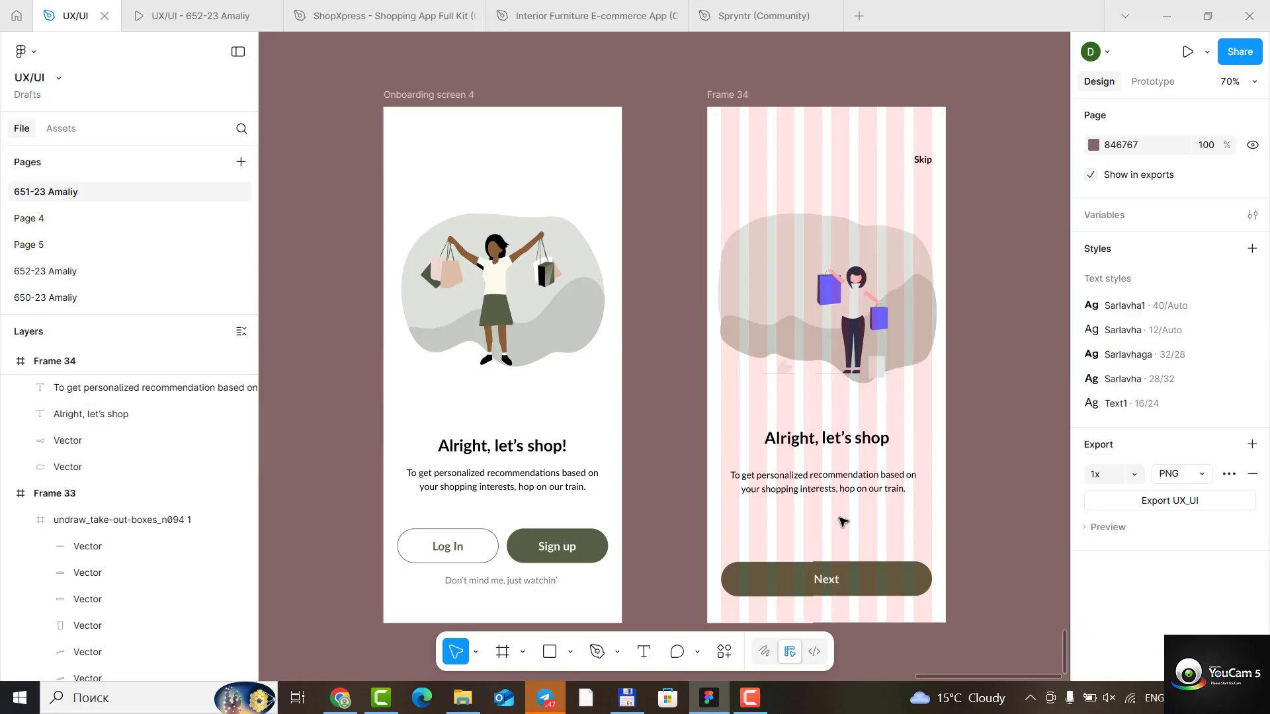
- Narrow Frame 34's Next button to 175 wide, keeping its right edge in place, and relabel it "Sign up"
click(875, 578)
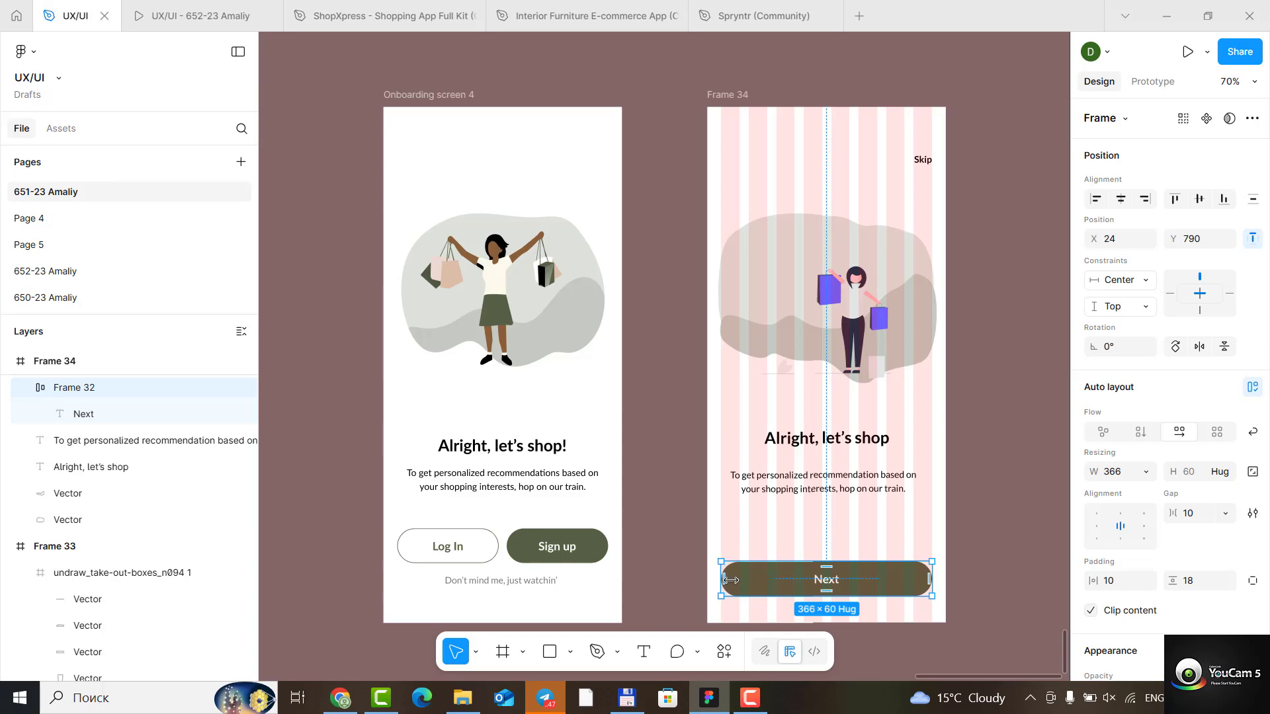
drag(730, 579, 831, 579)
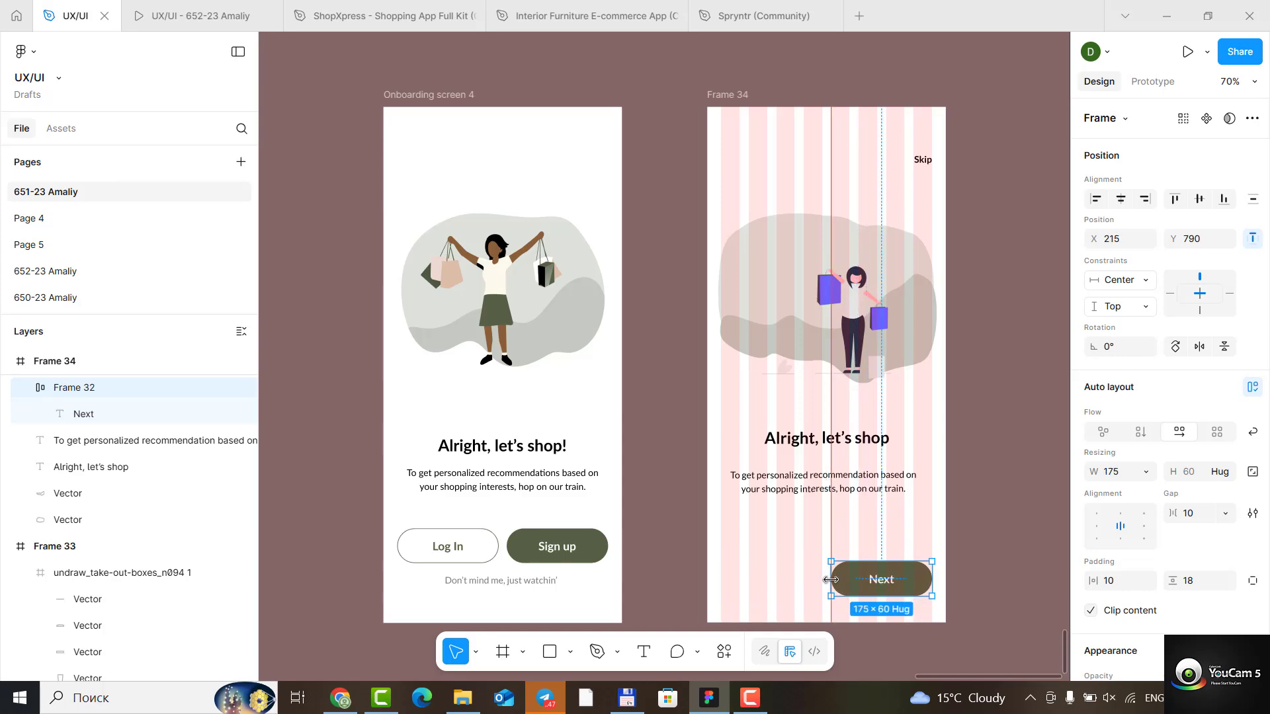
double_click(877, 579)
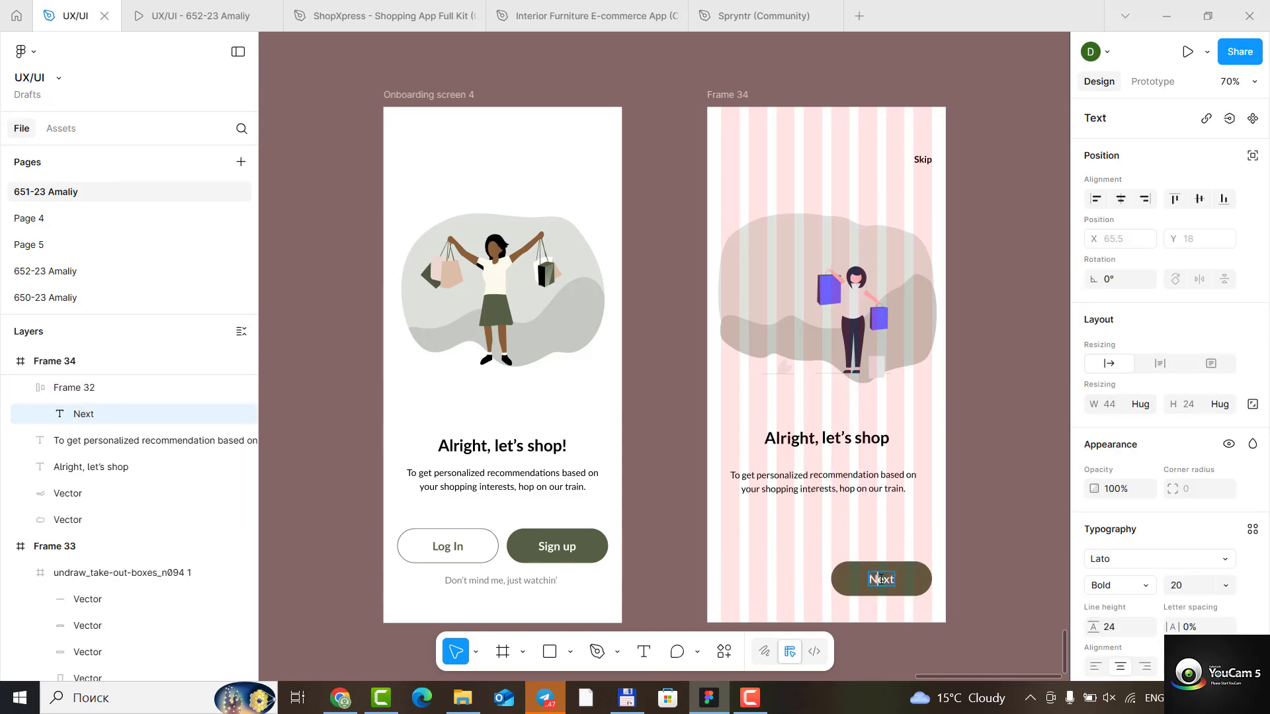
text(Sing)
key(BackSpace)
key(BackSpace)
text(gn up)
key(Escape)
key(Escape)
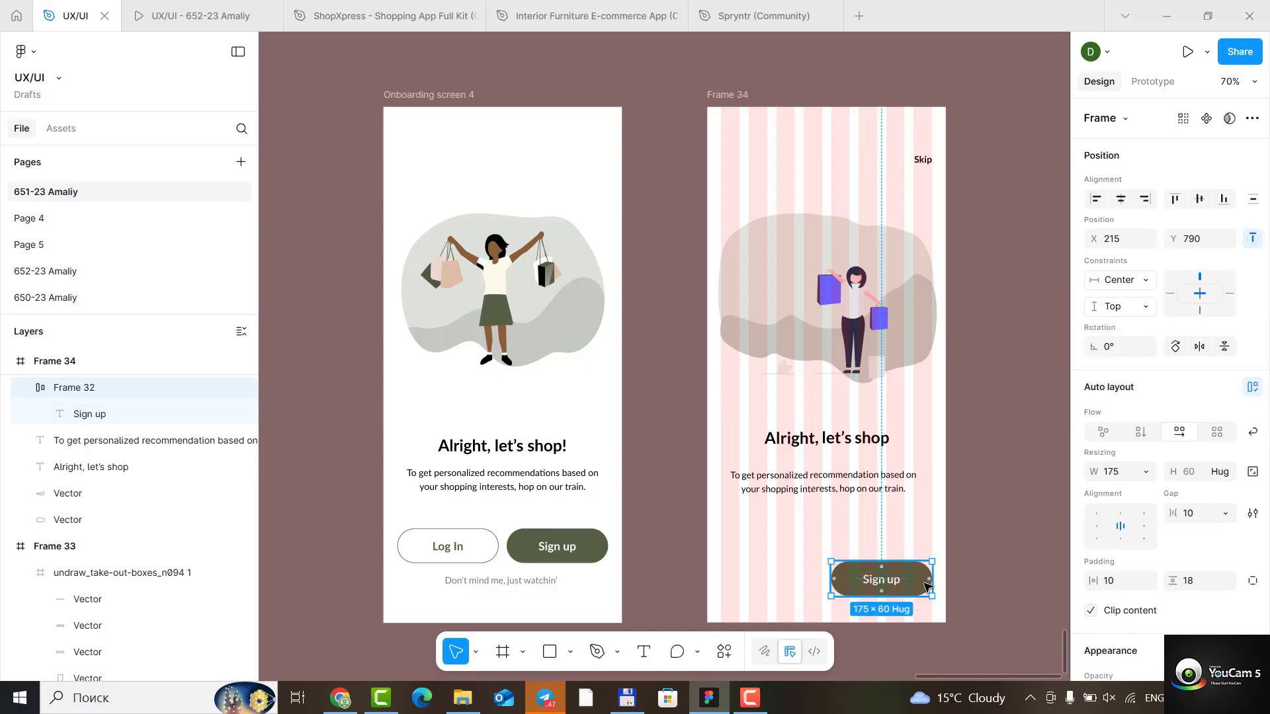
- Duplicate the Sign up button to its left at about X 27, Y 790, and relabel the copy "Log In"
drag(925, 584, 816, 583)
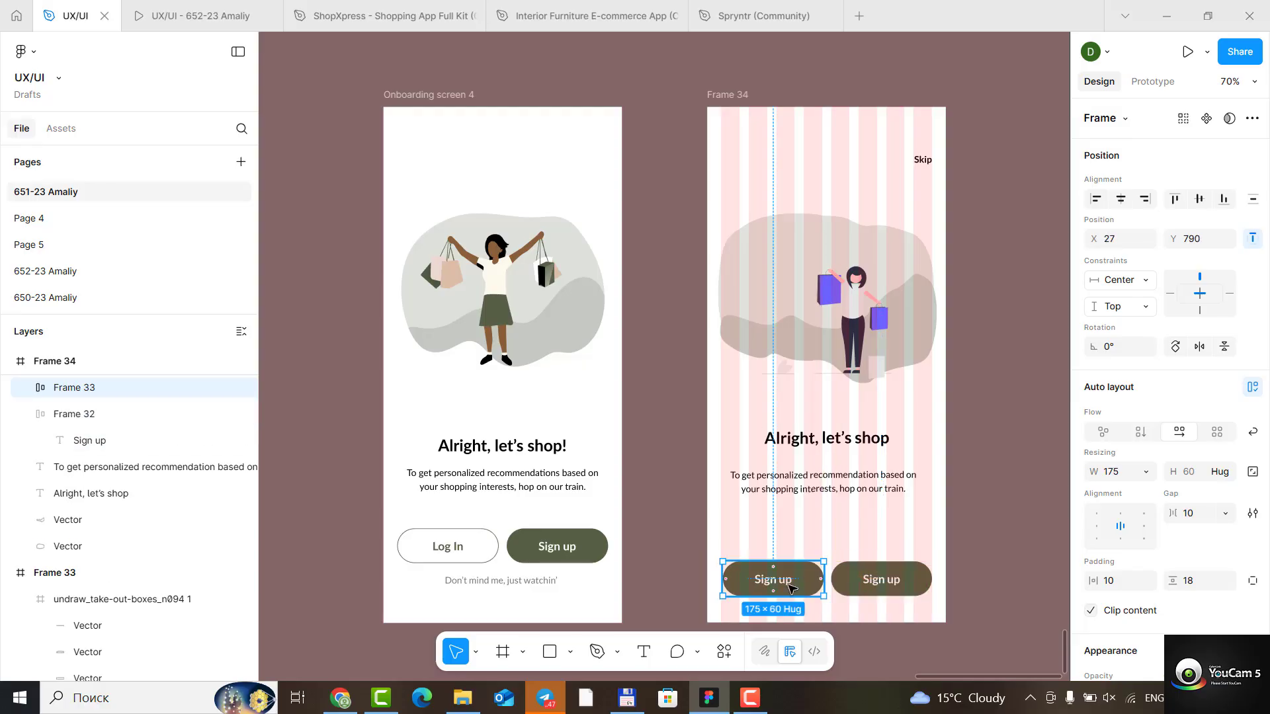
double_click(766, 581)
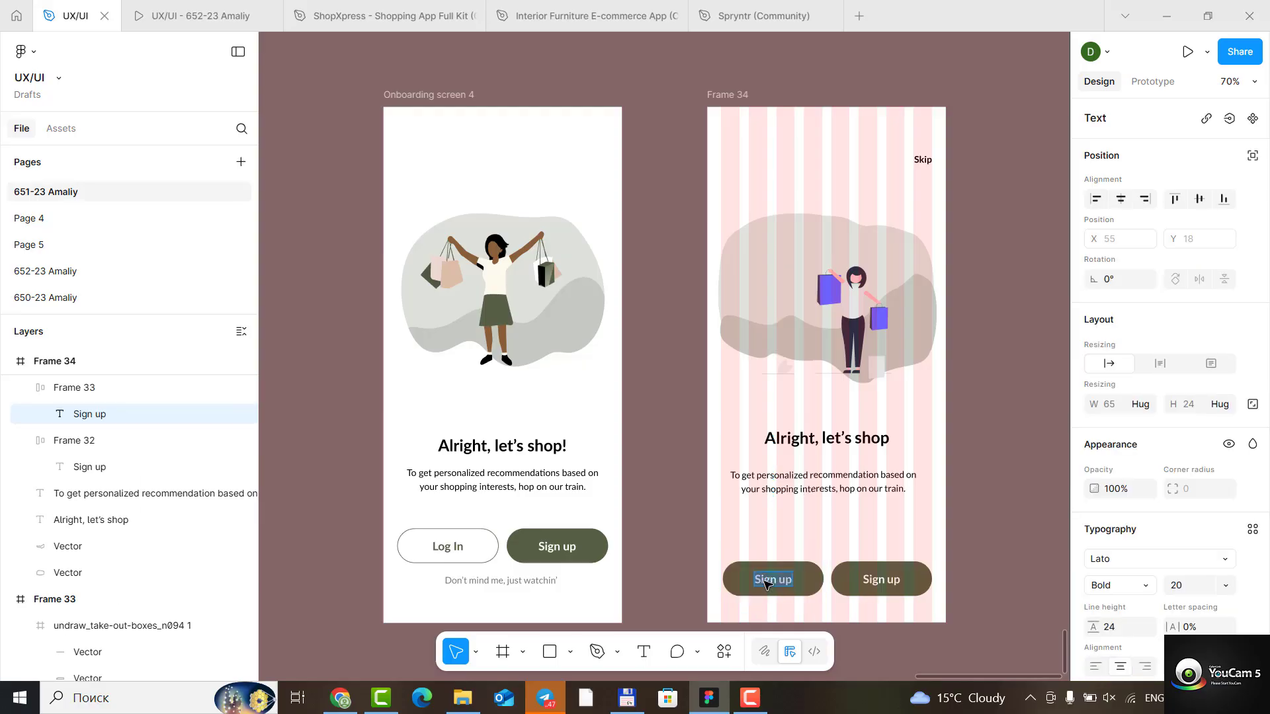
text(Log In)
- Remove the Log In button's fill and add a stroke in 566246, sampled from the Sign up button
click(817, 590)
scroll(1167, 616, down, 5)
scroll(1173, 616, down, 1)
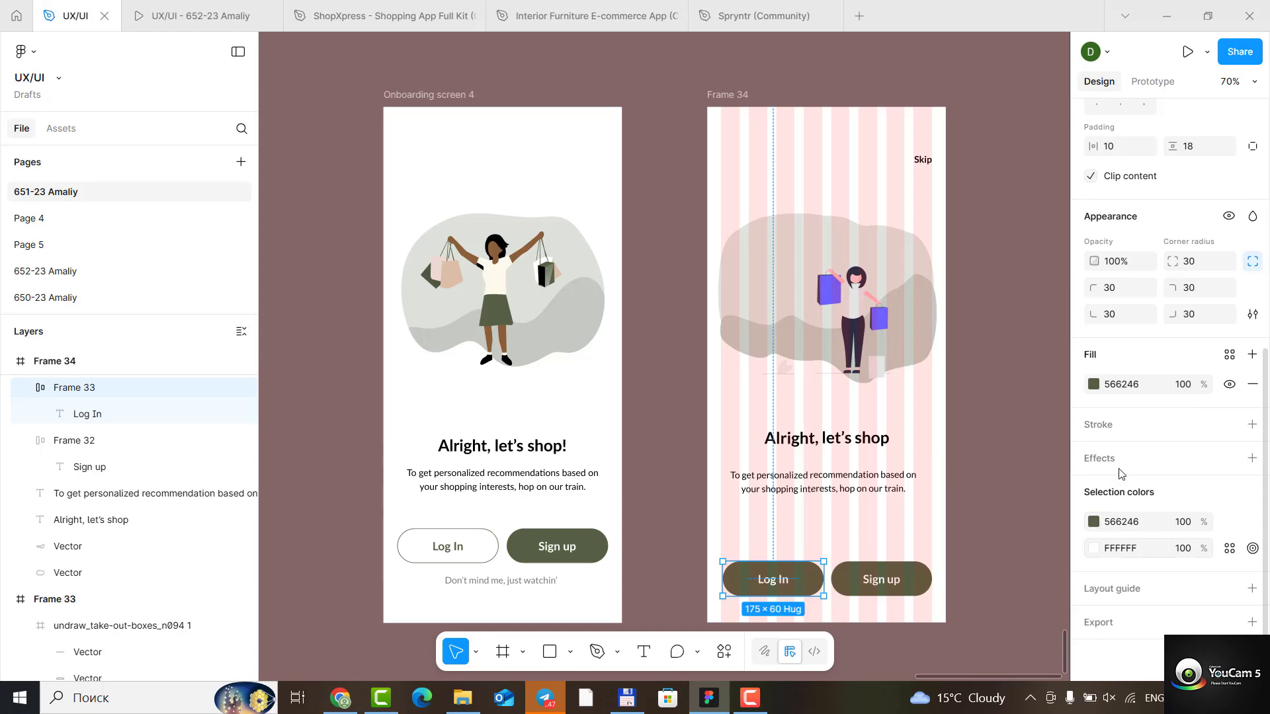
click(1252, 384)
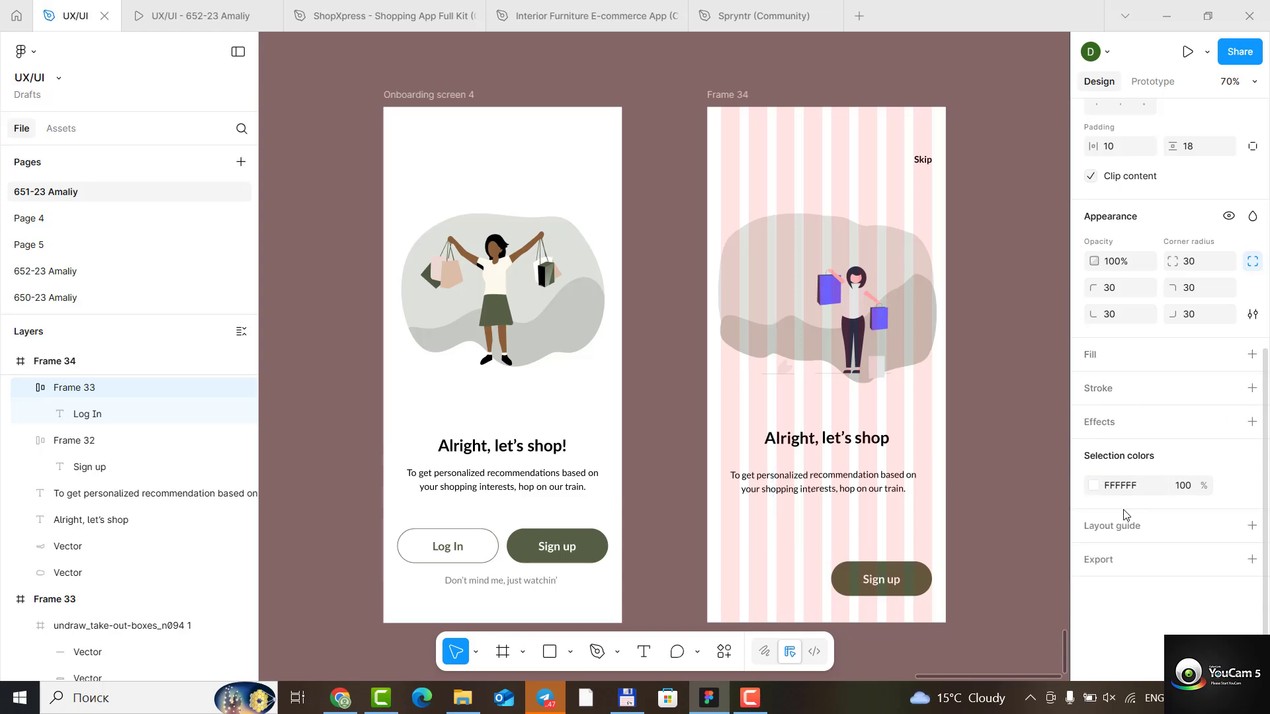
click(1126, 397)
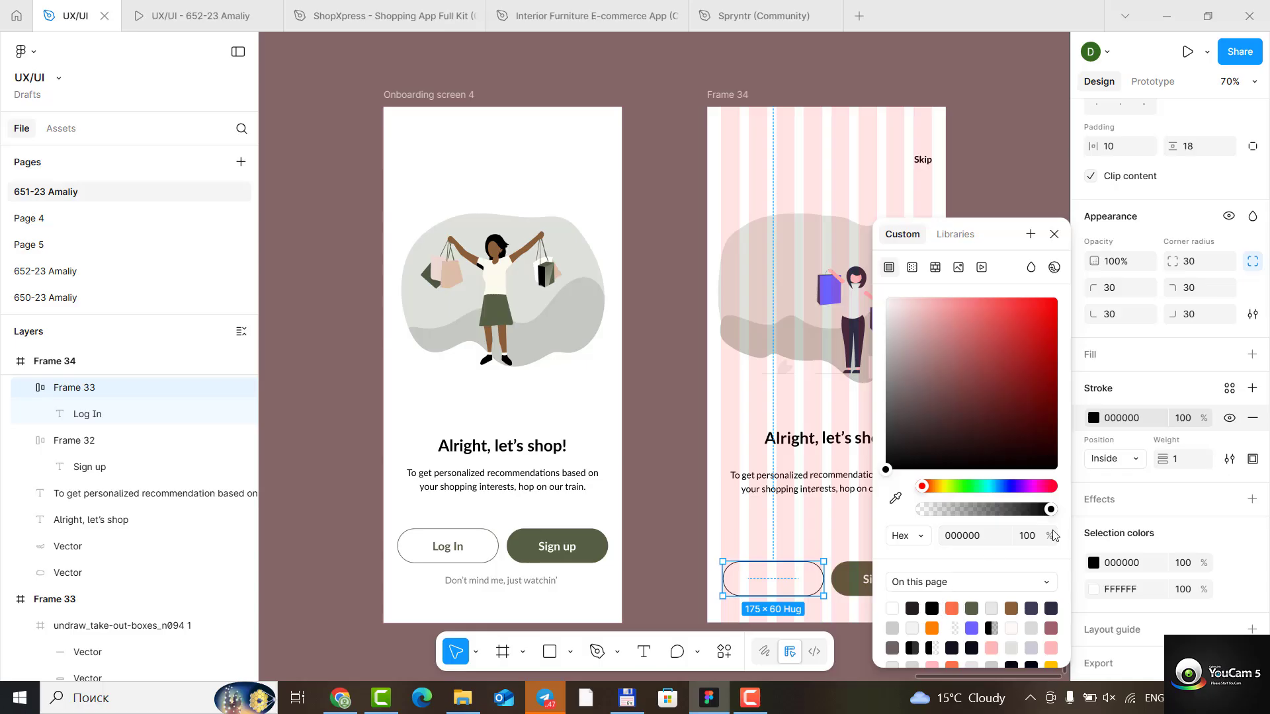
click(898, 497)
click(863, 573)
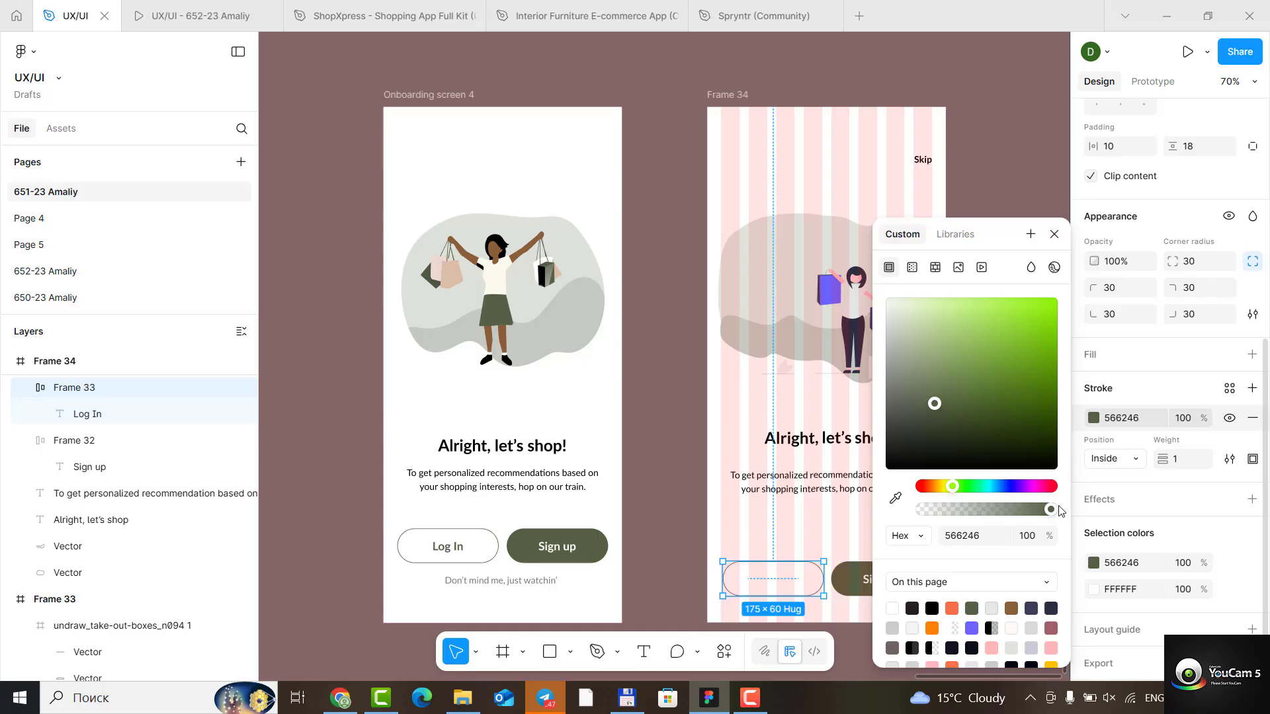
click(1054, 234)
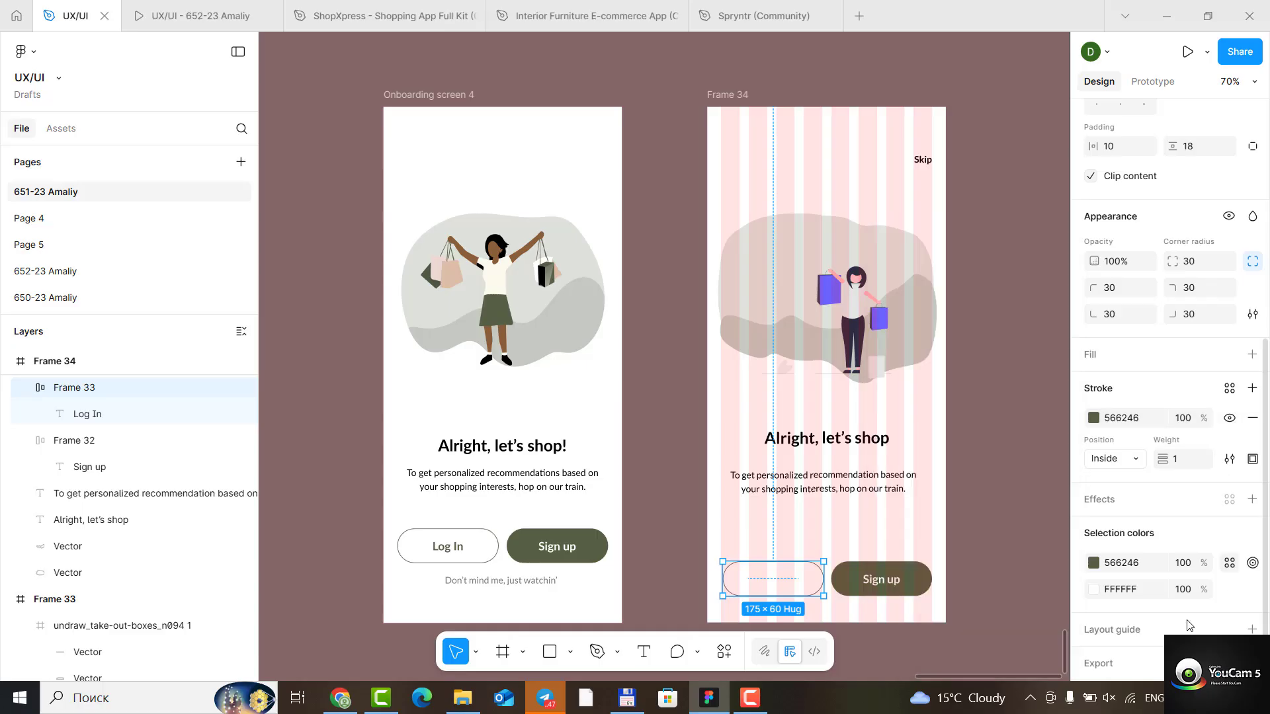
- Change the Log In label's colour from white to the dark green 566246
click(1094, 593)
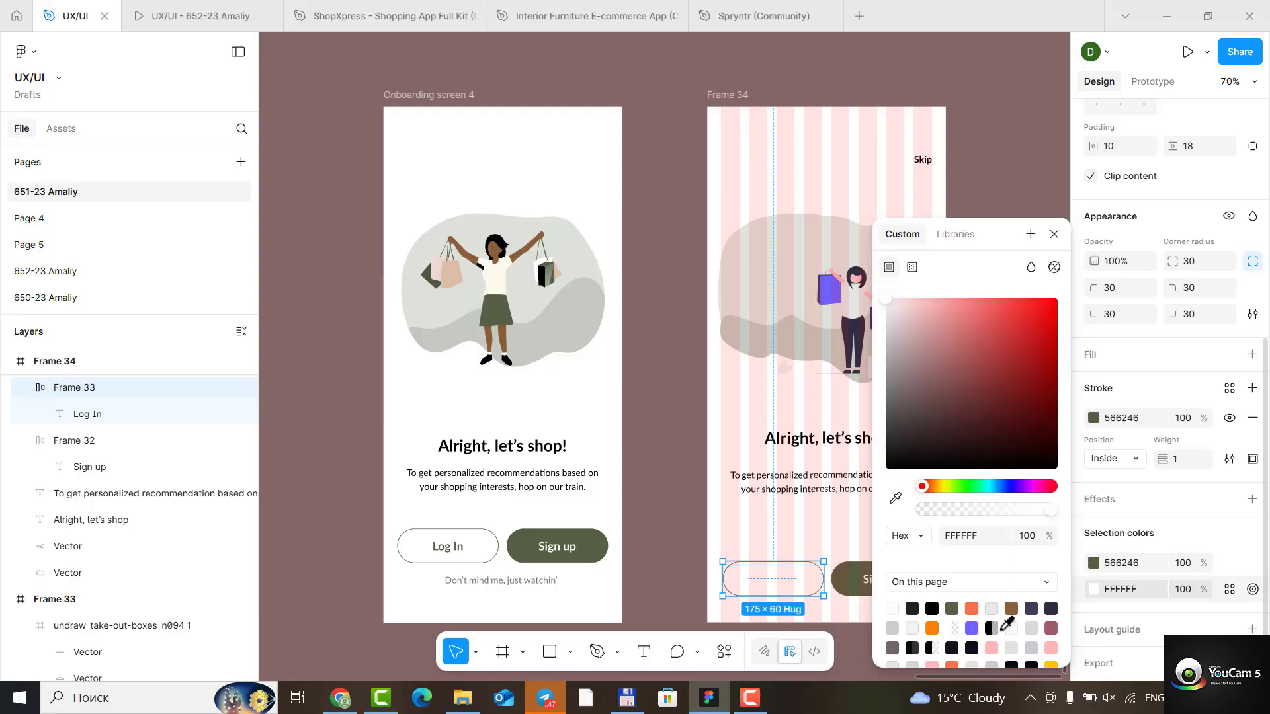
click(952, 607)
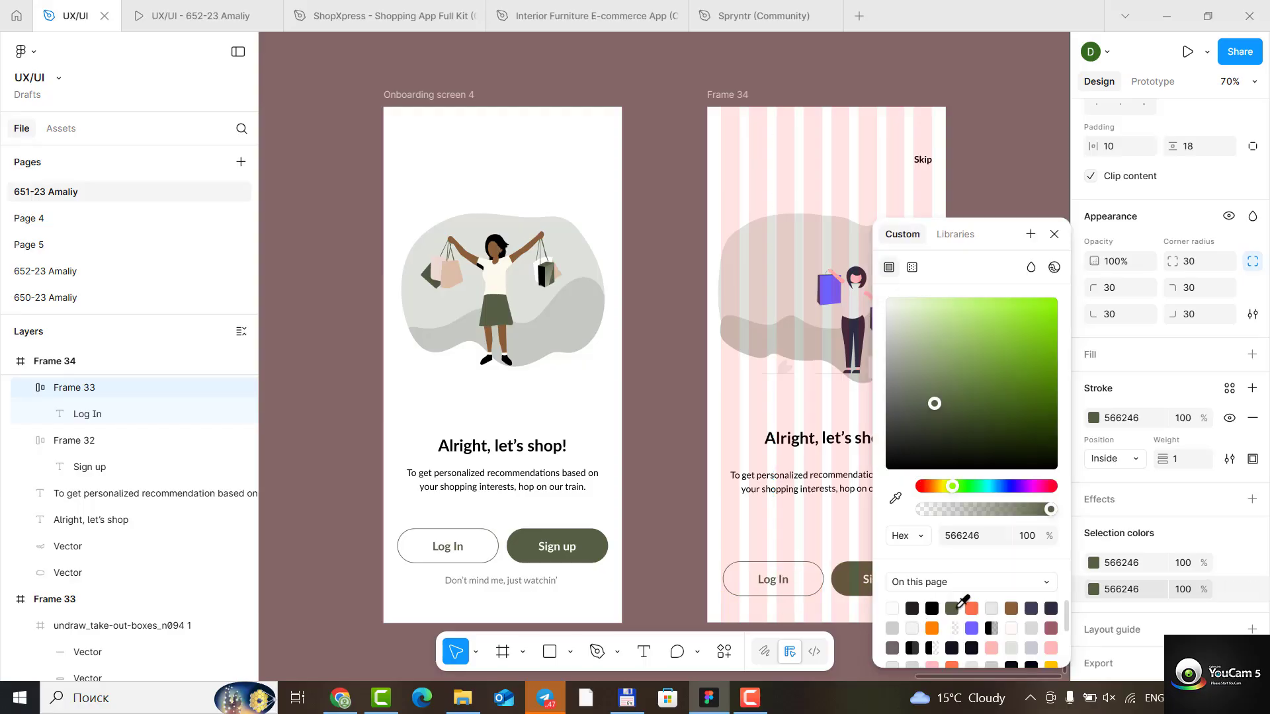
click(1054, 234)
click(978, 564)
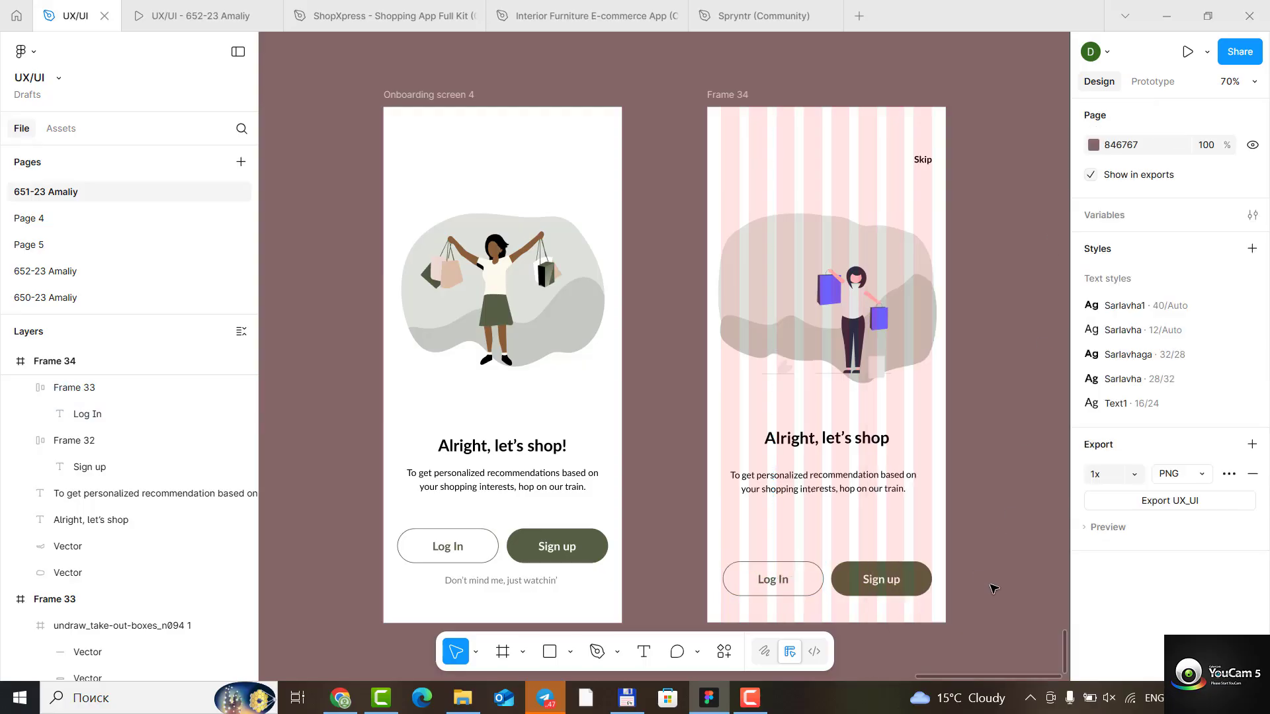
- Group the Log In and Sign up buttons, rename the group "Kirish", and collapse it in the layer list
click(795, 582)
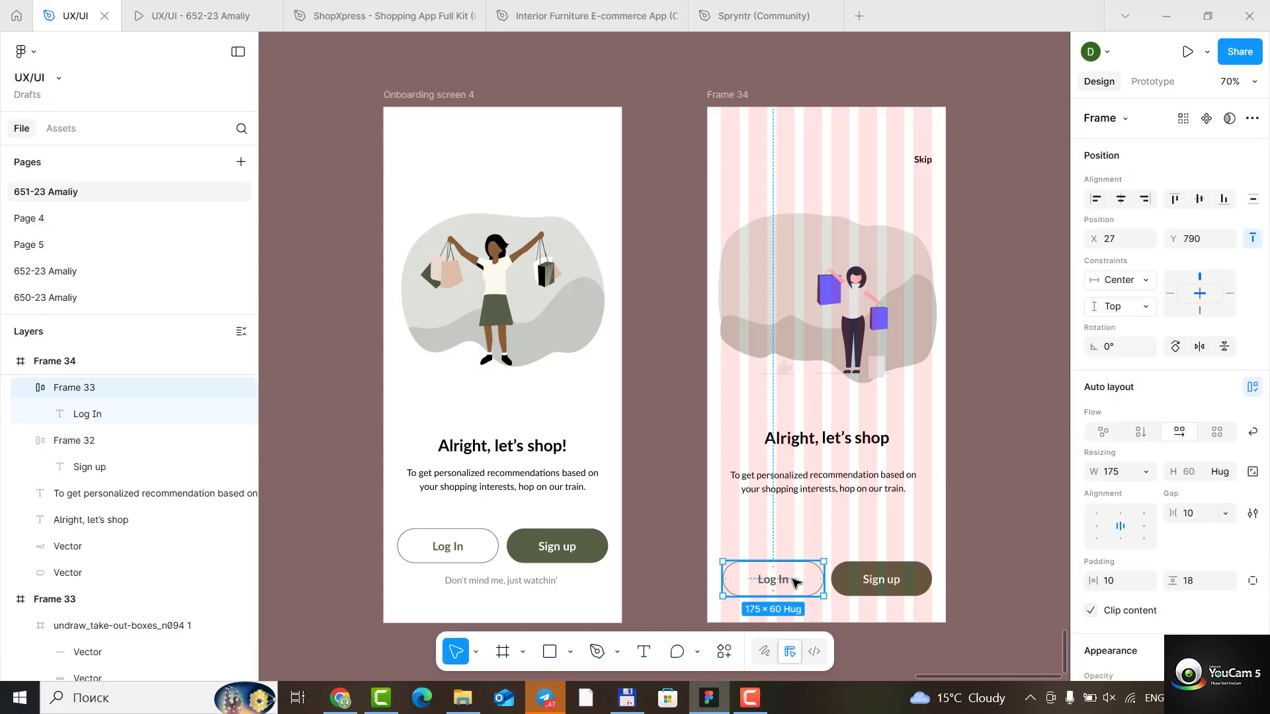
shift+click(865, 585)
key(ctrl+g)
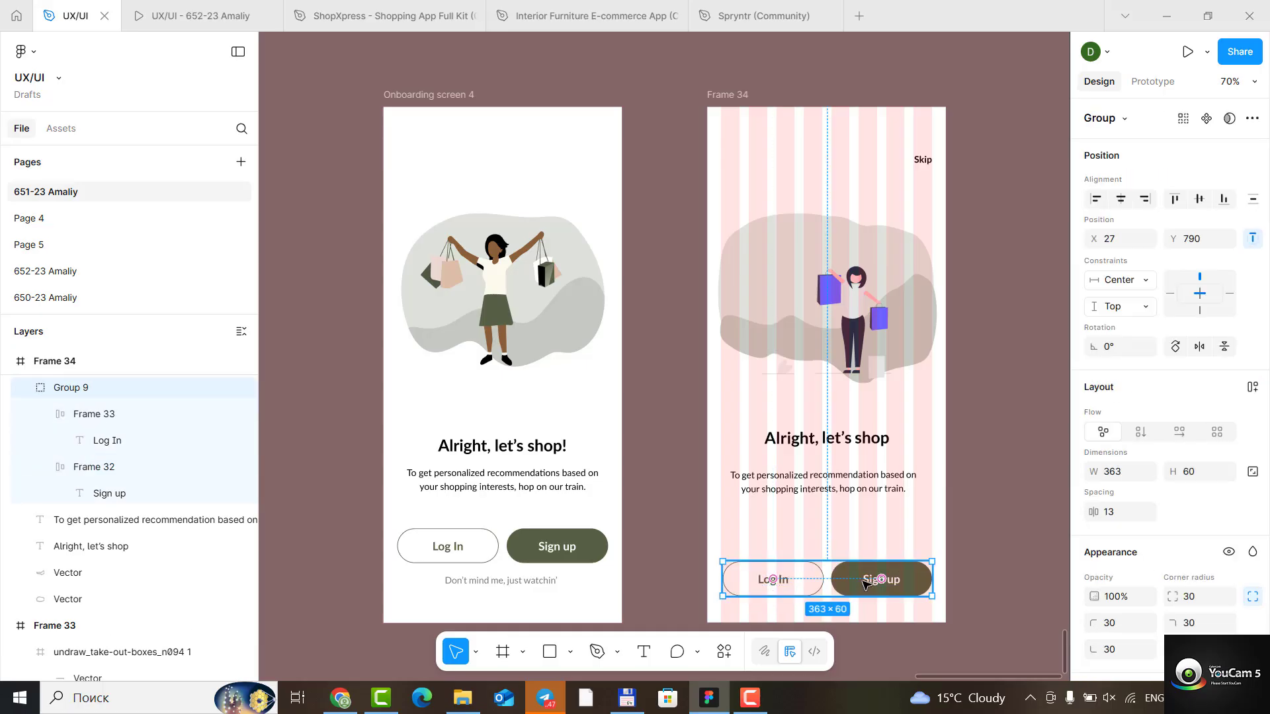
double_click(76, 393)
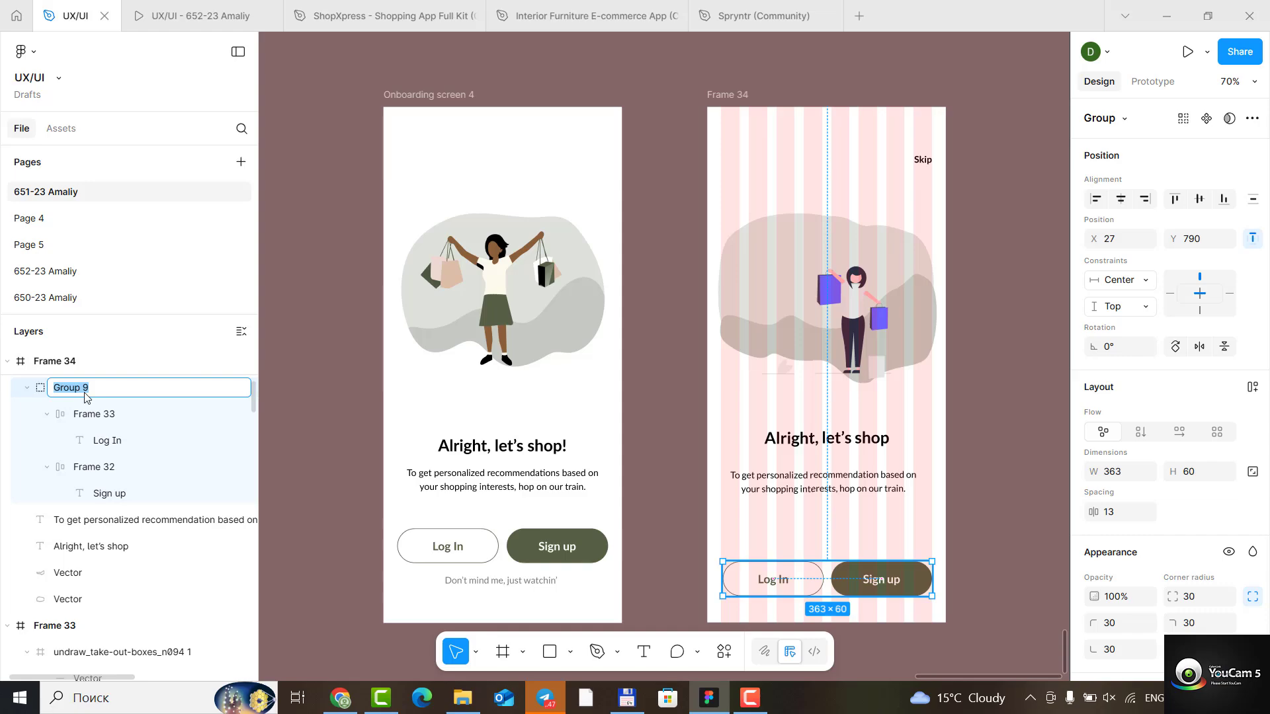
text(Kirish)
key(Return)
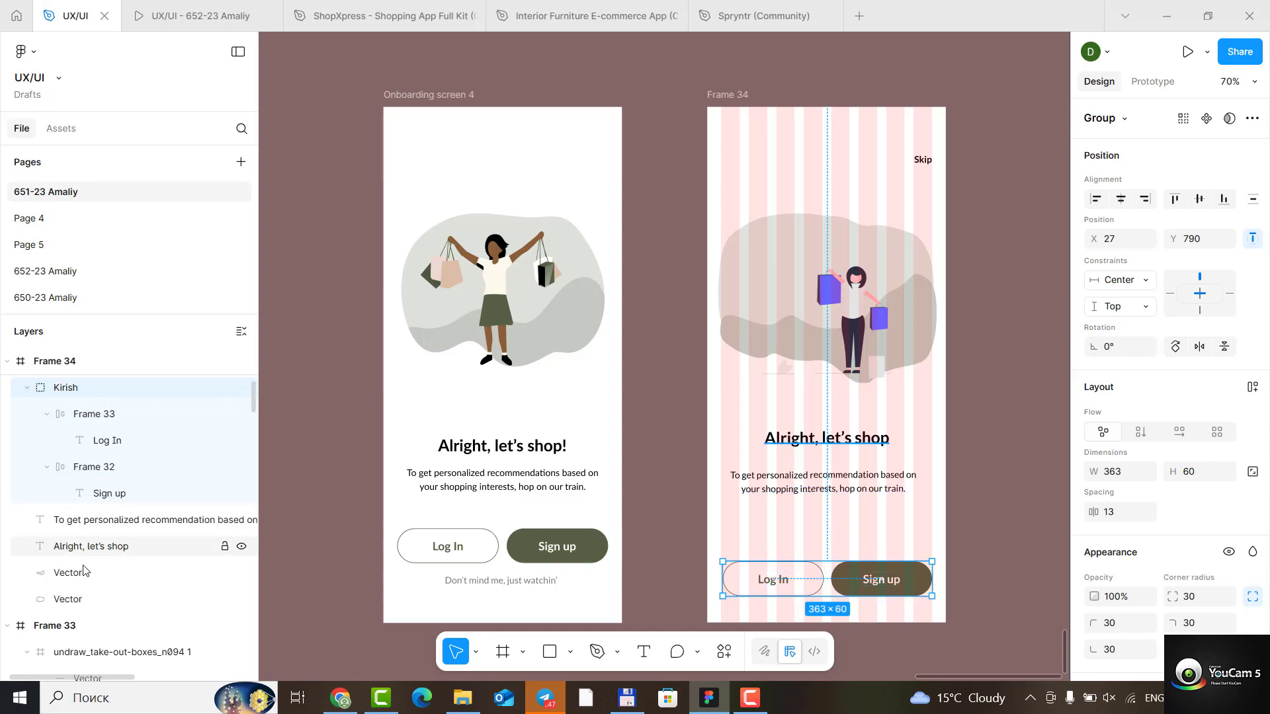
click(26, 387)
click(821, 520)
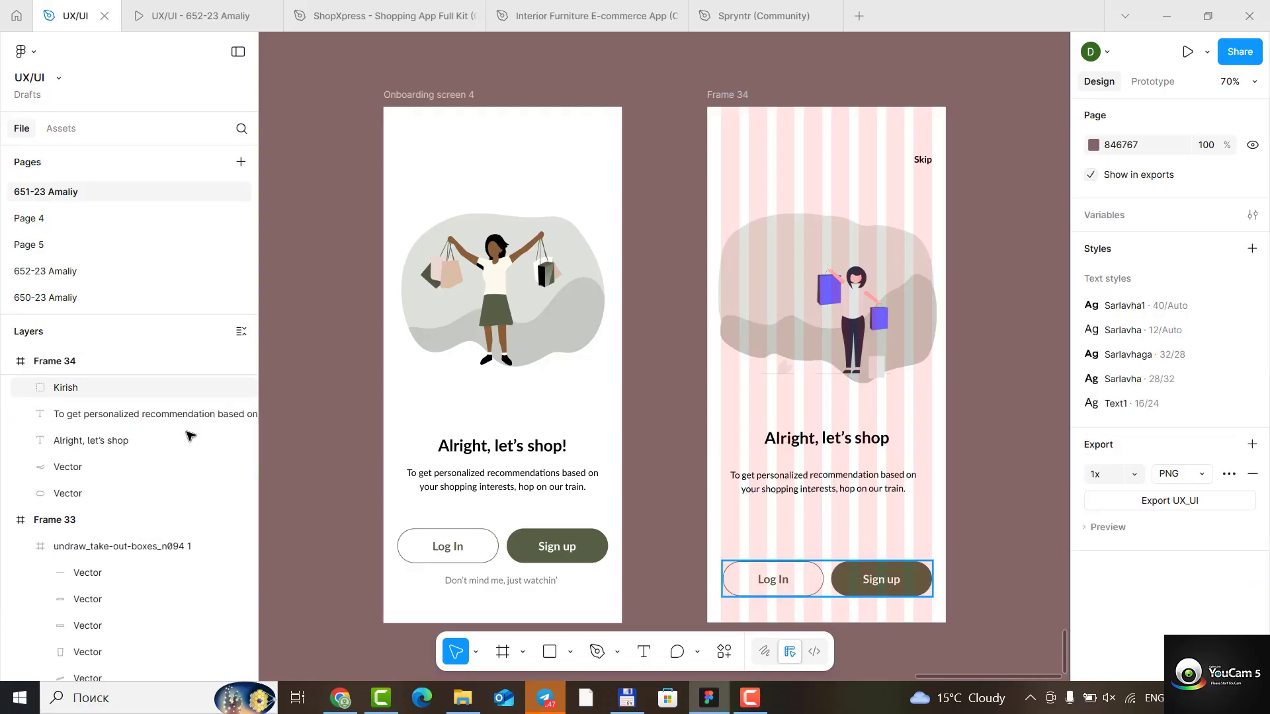
- Move the Kirish button group up to Y 712 and centre it horizontally in Frame 34
click(47, 390)
drag(830, 574, 833, 529)
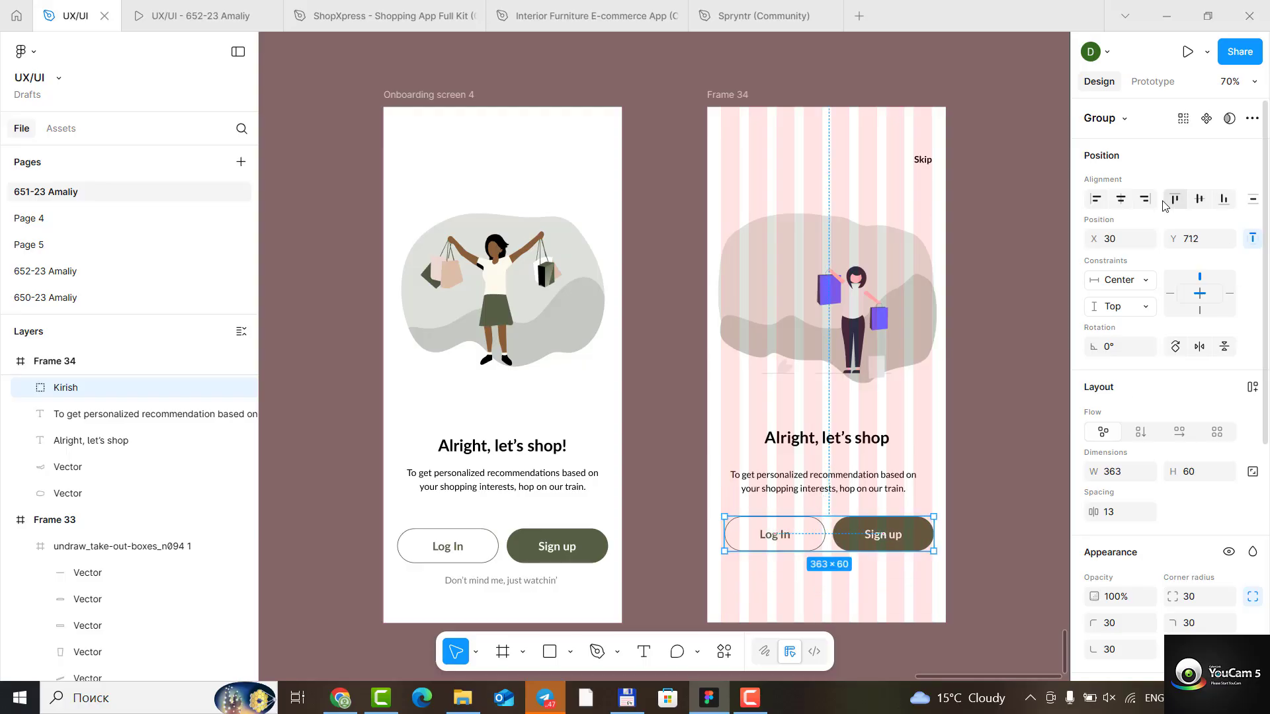
click(1120, 198)
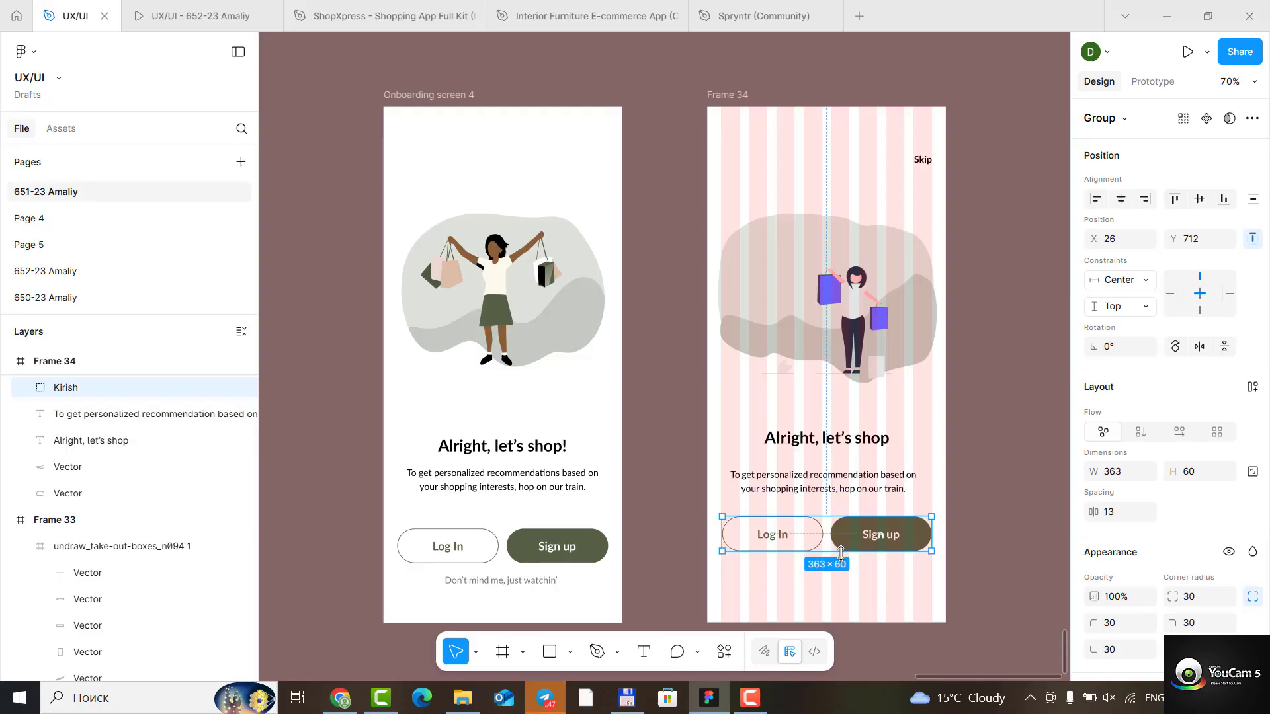
- Duplicate the description text and place the copy below the Log In and Sign up buttons at about X 57, Y 793
scroll(840, 574, down, 1)
double_click(816, 475)
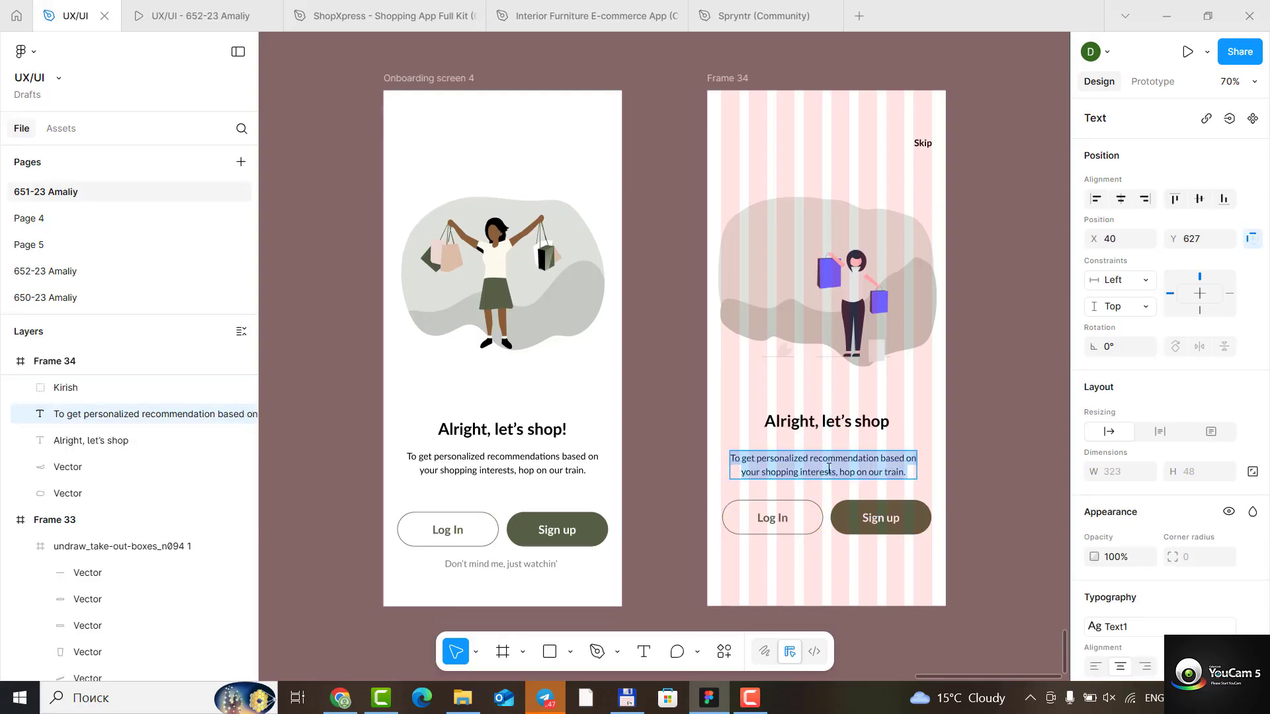
click(998, 471)
alt+drag(870, 461, 876, 567)
triple_click(874, 563)
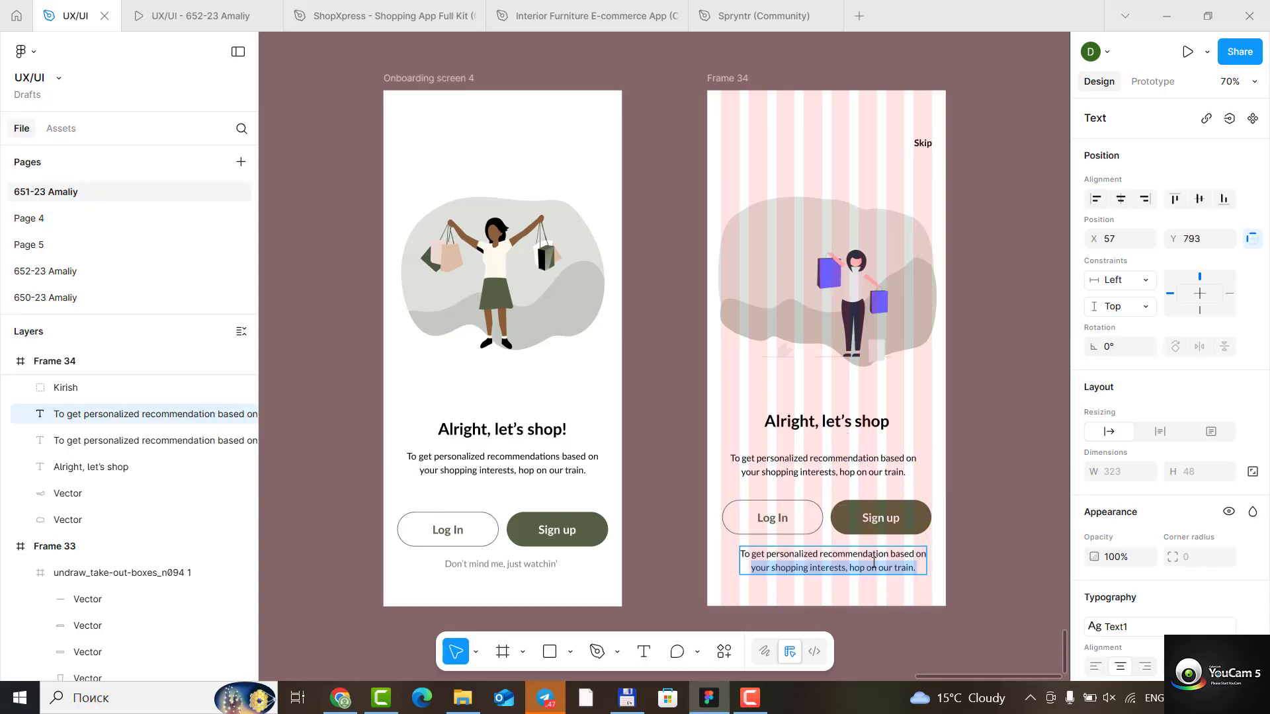
- Replace the copied text with "Don't mind me, just watchin'"
click(874, 564)
click(874, 565)
triple_click(874, 564)
key(ctrl+a)
text(Don)
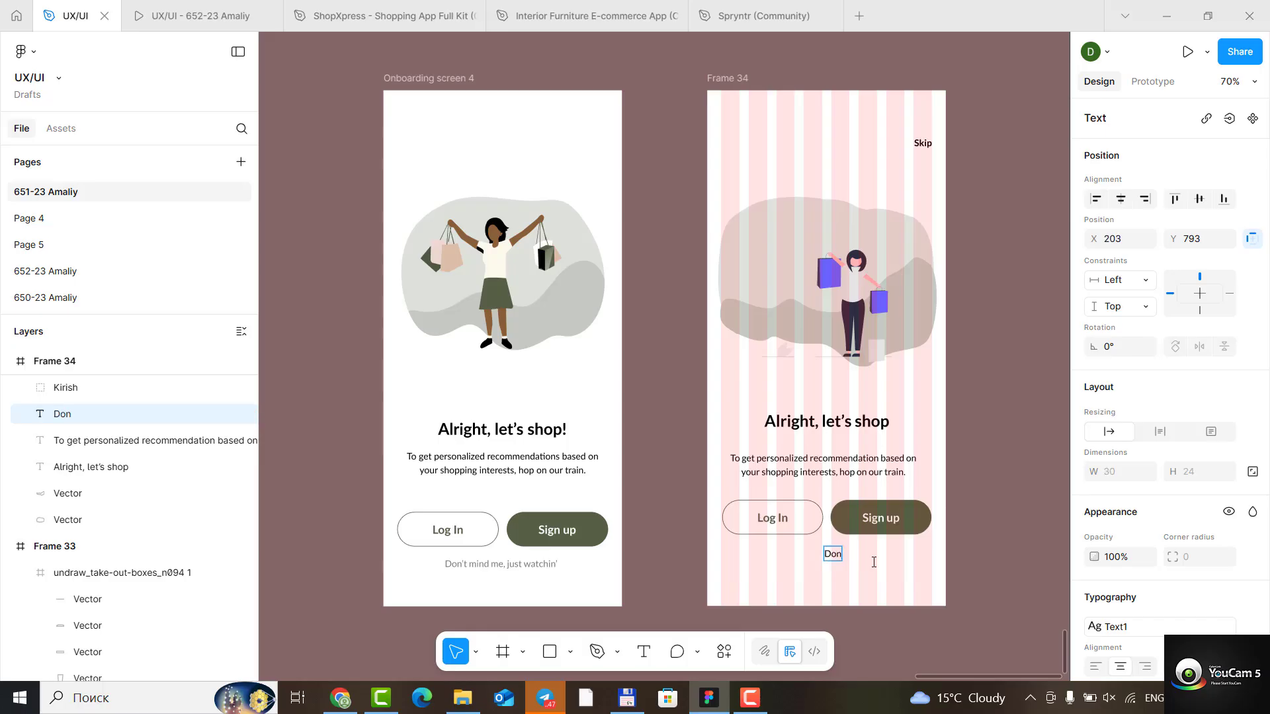
text(')
text(t mind)
text( me)
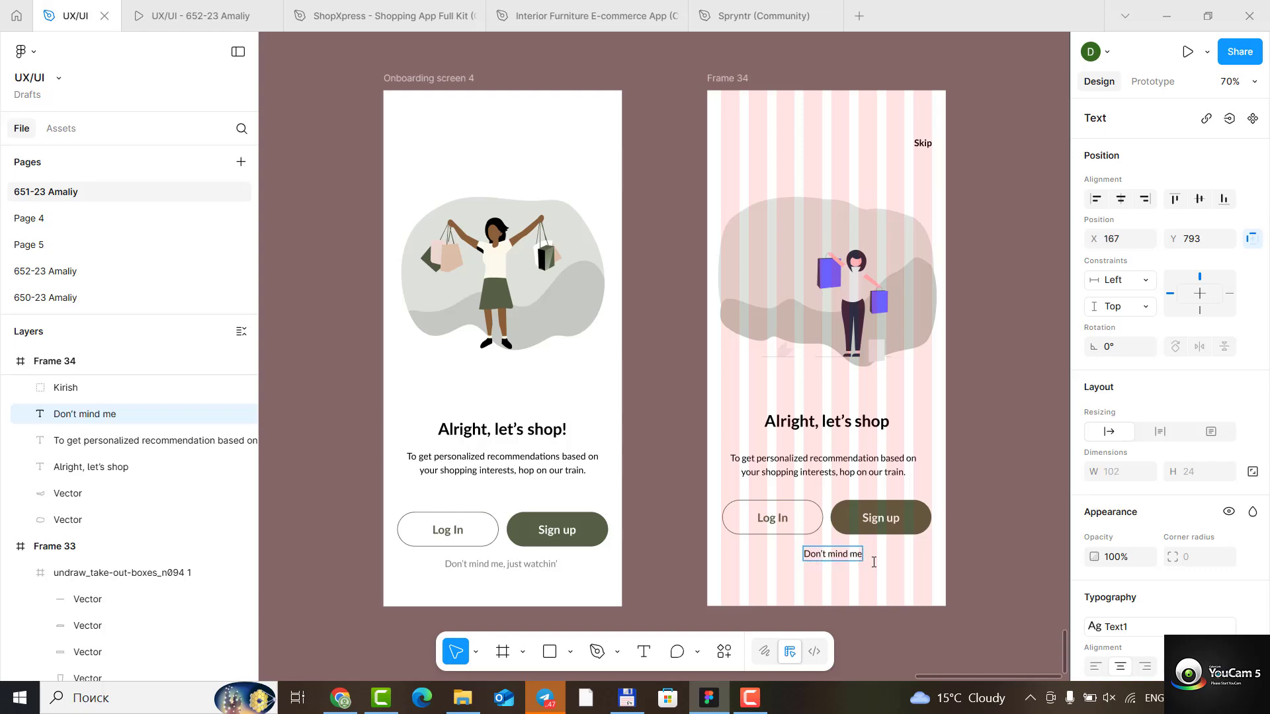
text(,)
text(just watchin)
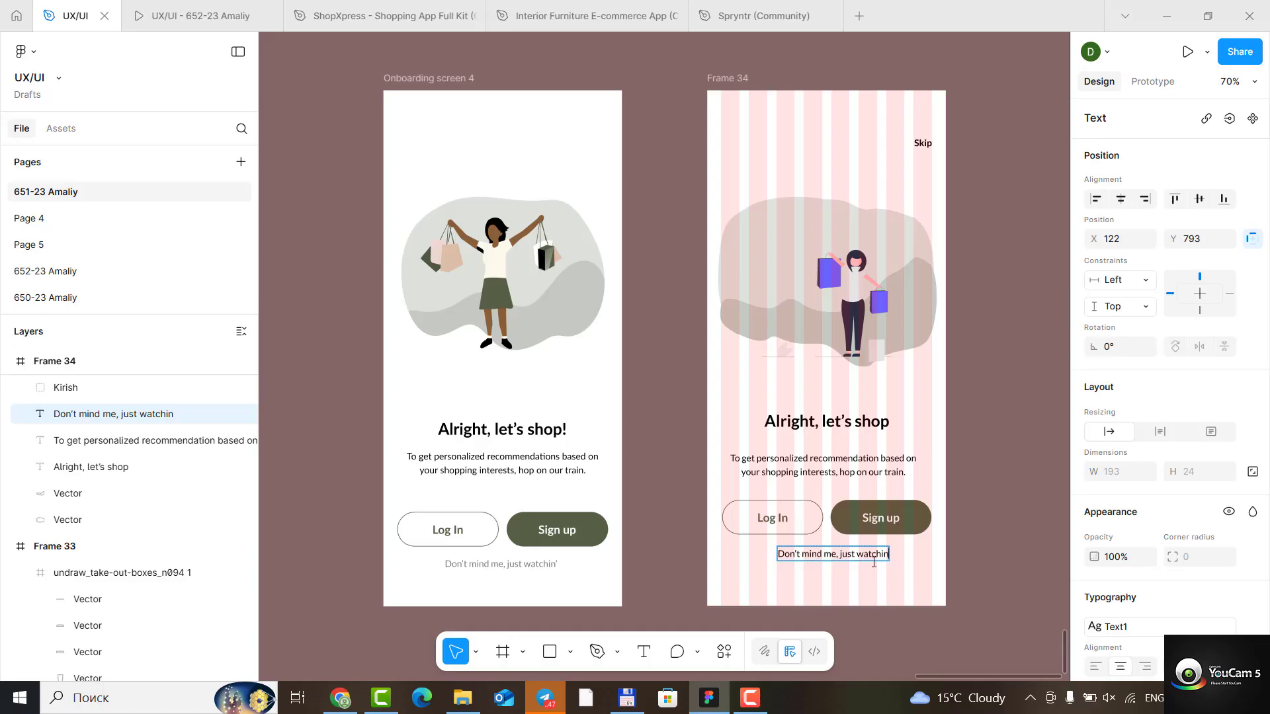
text(')
- Try the light grey DFE1DC, sampled from the reference illustration's background, as the fill of the "Don't mind me, just watchin'" text
key(ctrl+a)
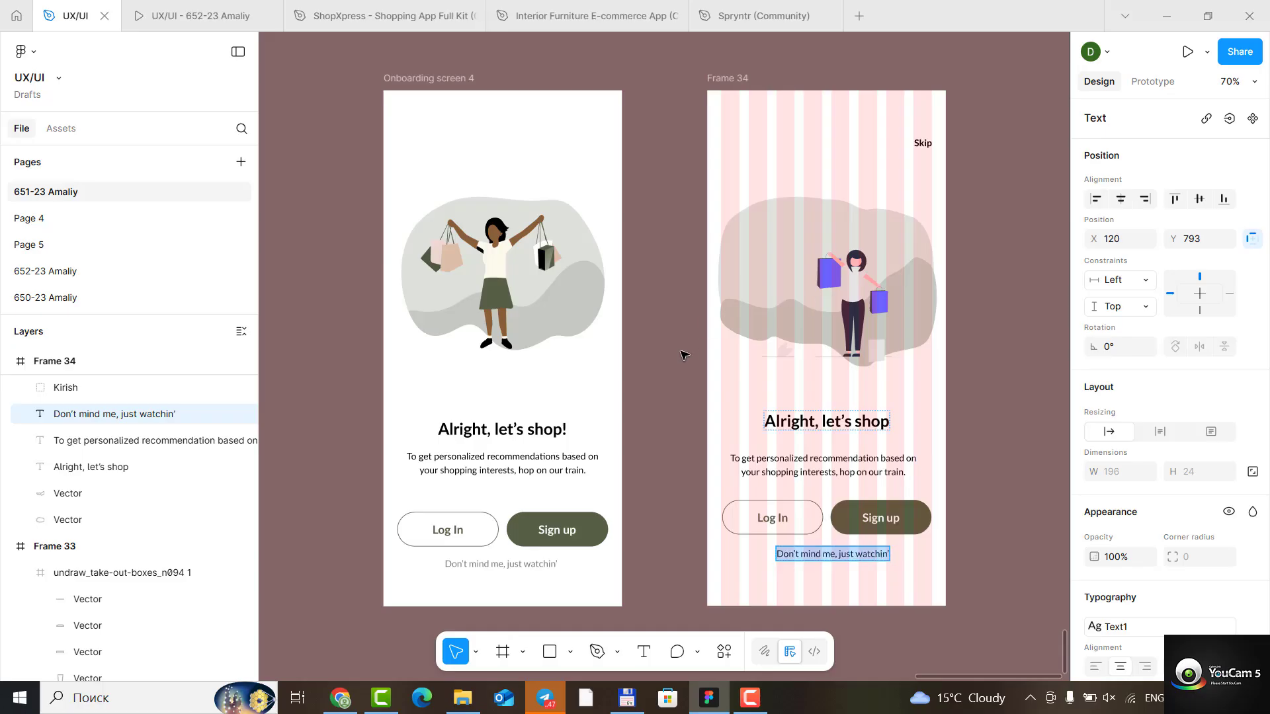
scroll(1127, 589, down, 3)
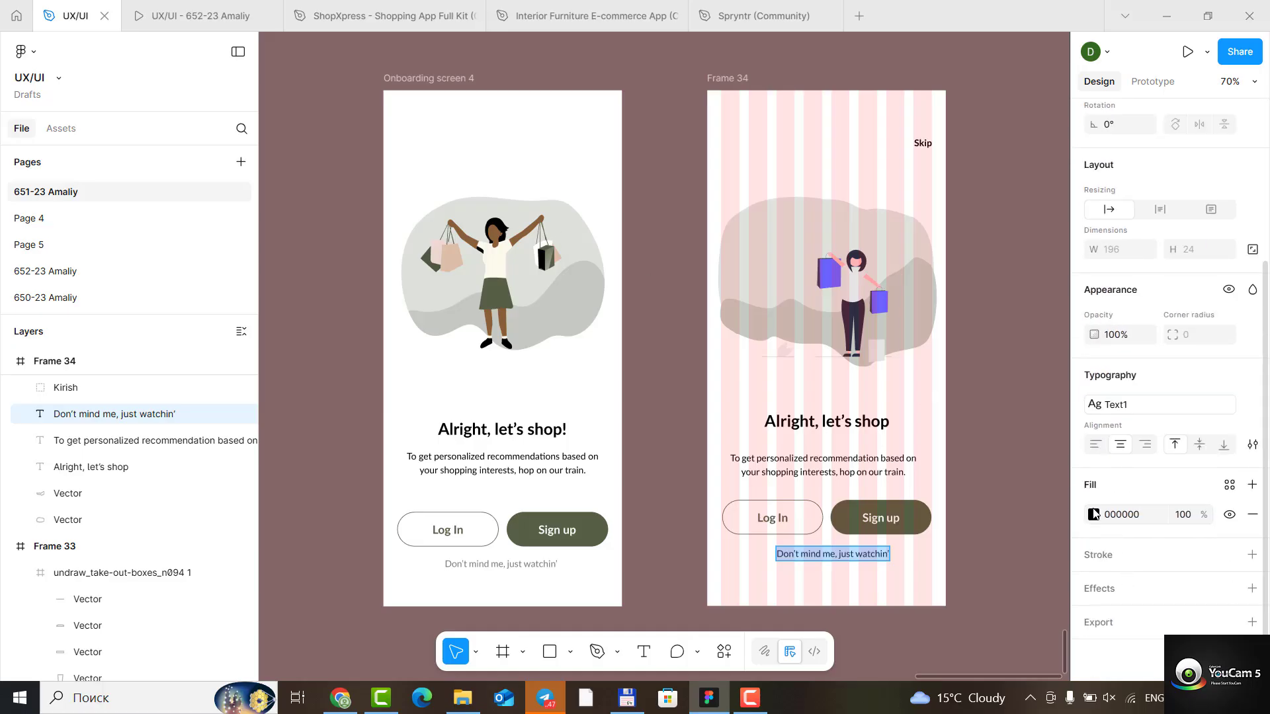
click(1093, 514)
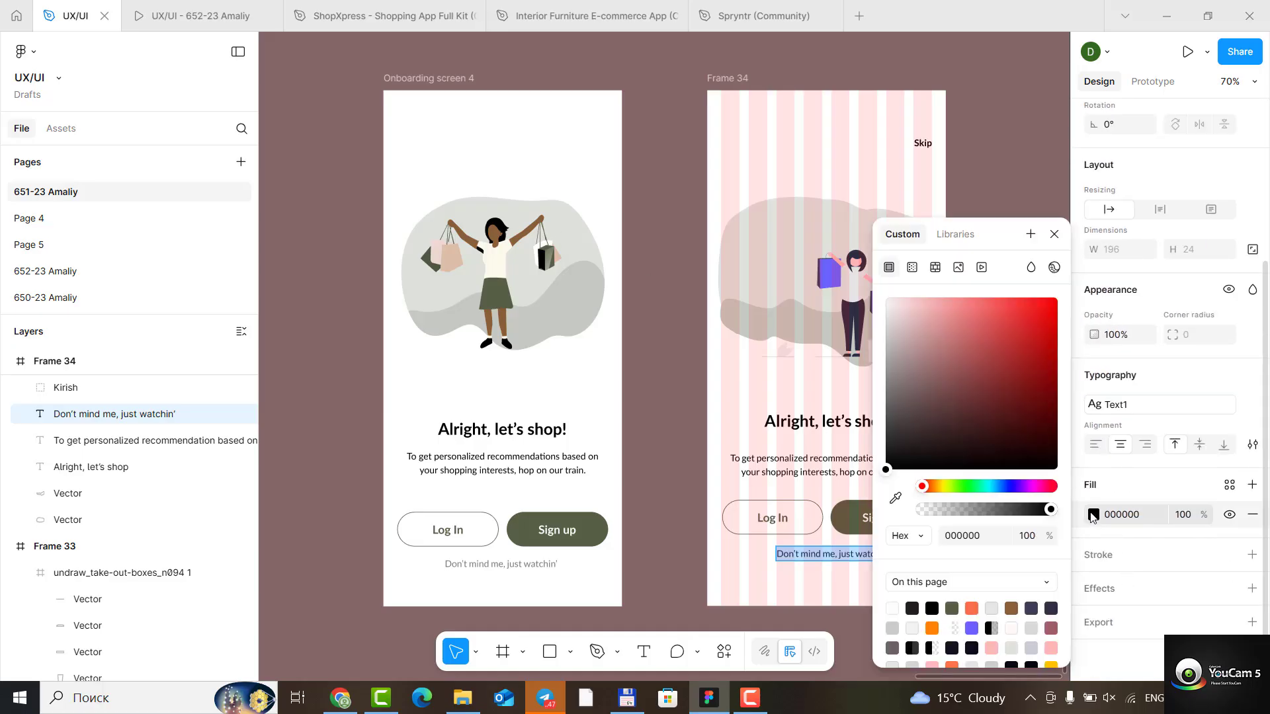
click(896, 498)
click(580, 232)
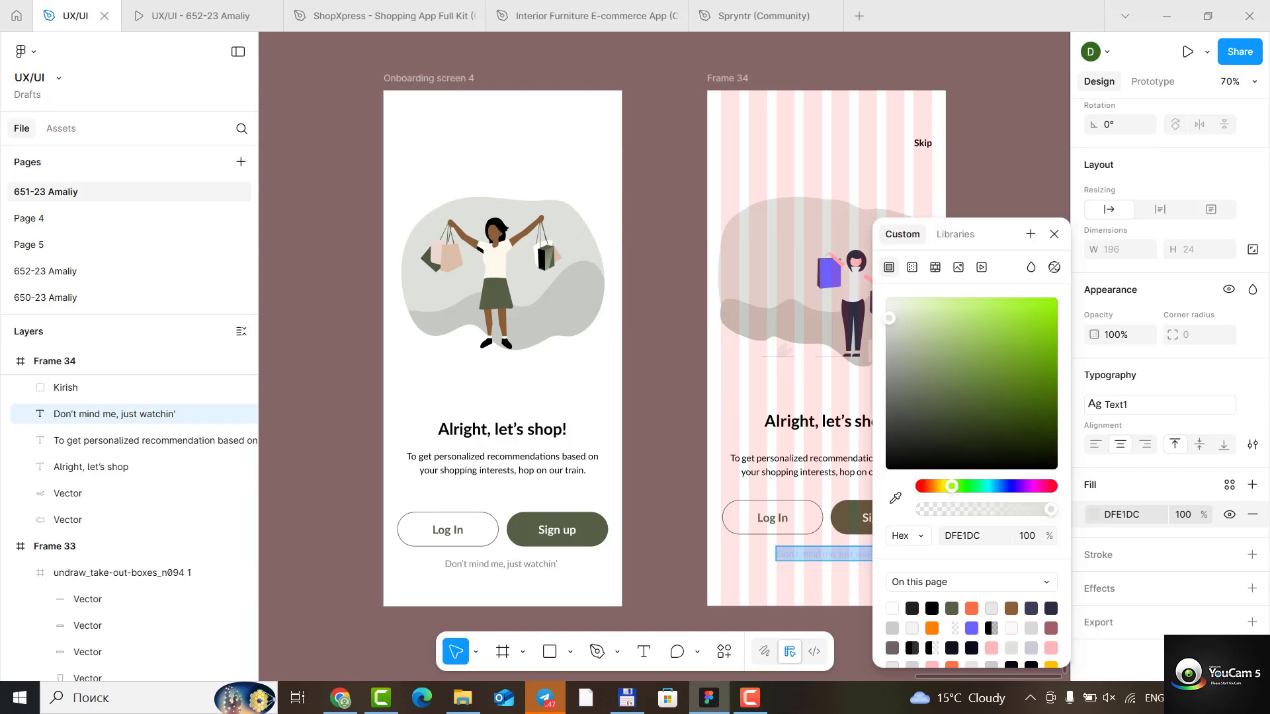
click(1053, 234)
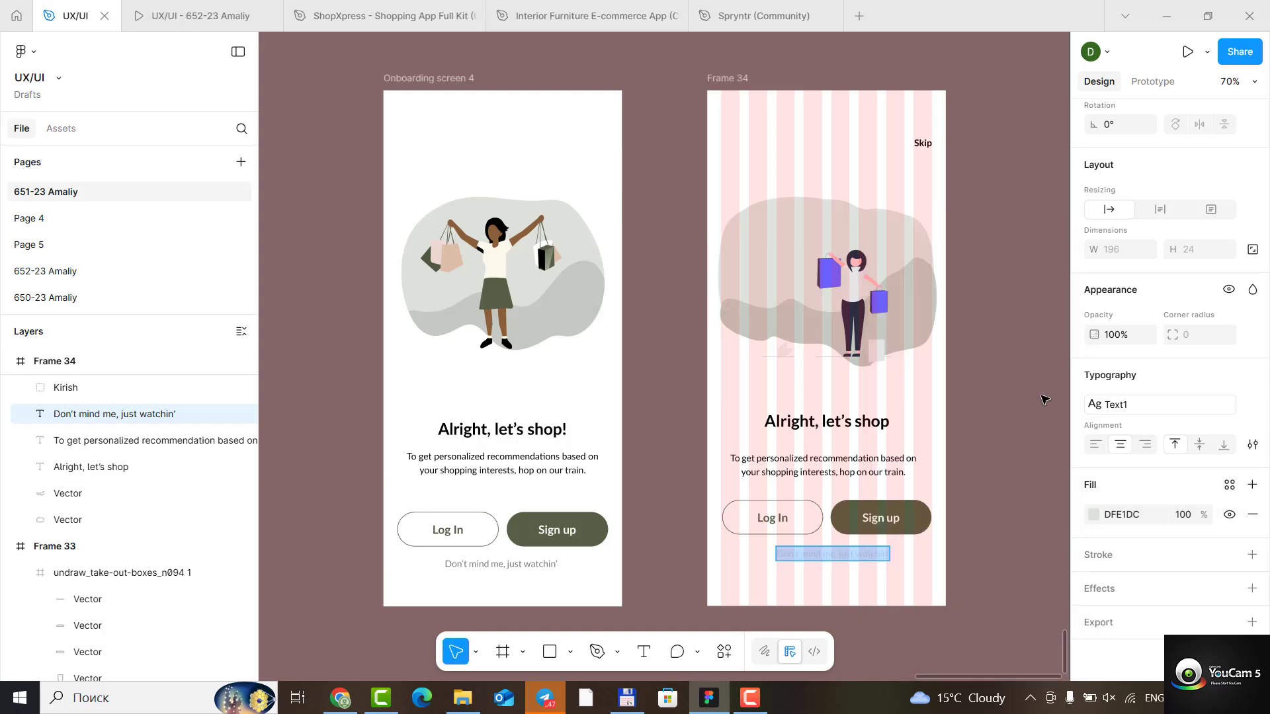
key(Escape)
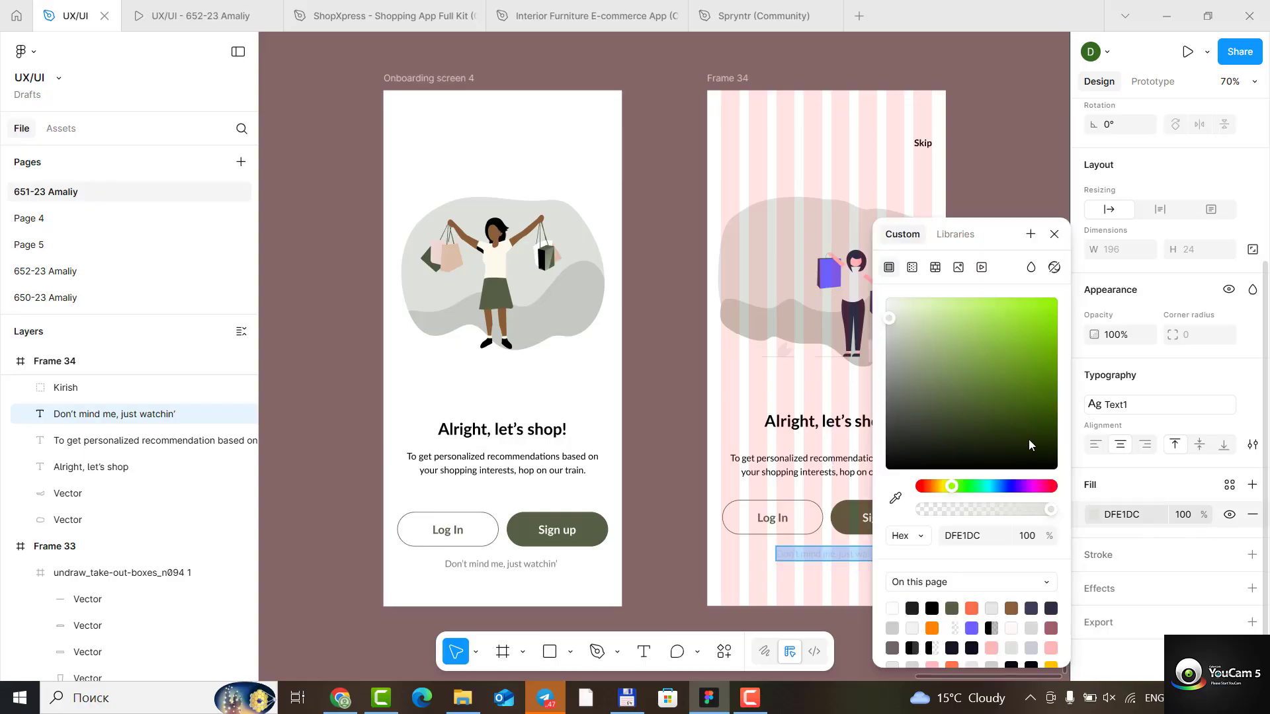
- Try the darker grey C5C9C0, sampled from the reference illustration's lower wave, as the caption's fill
click(1094, 514)
click(895, 497)
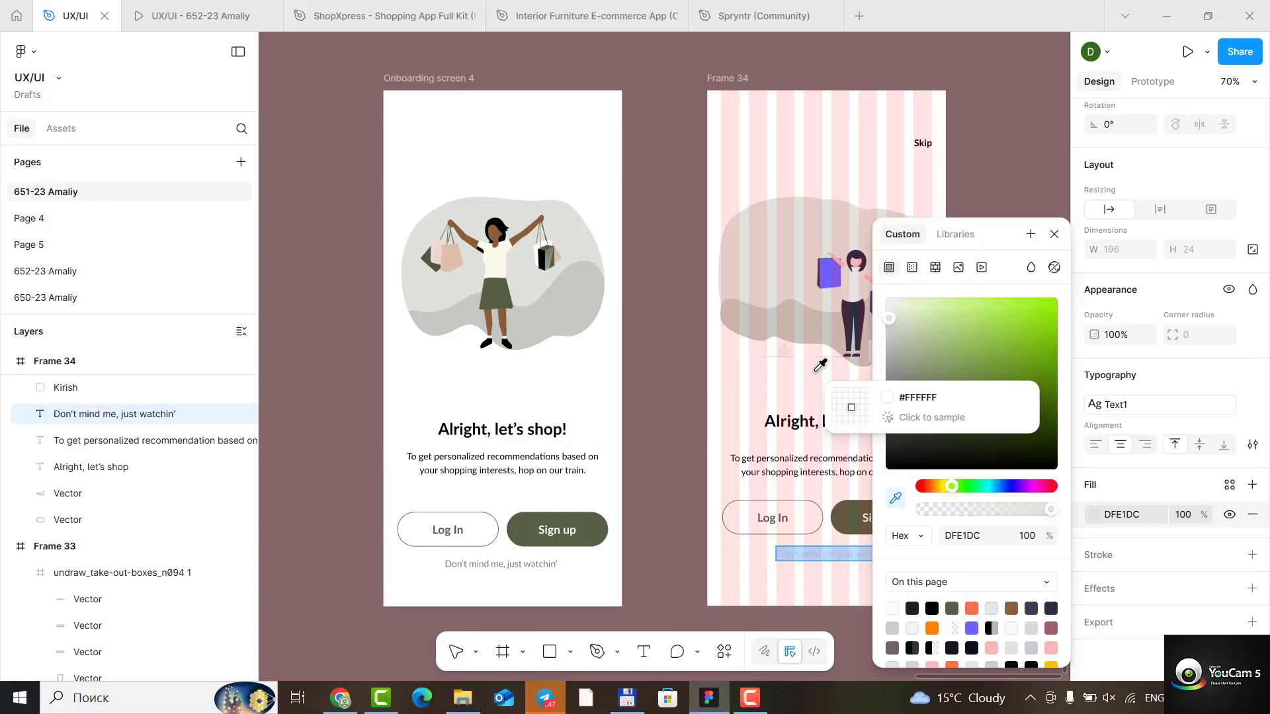
click(591, 308)
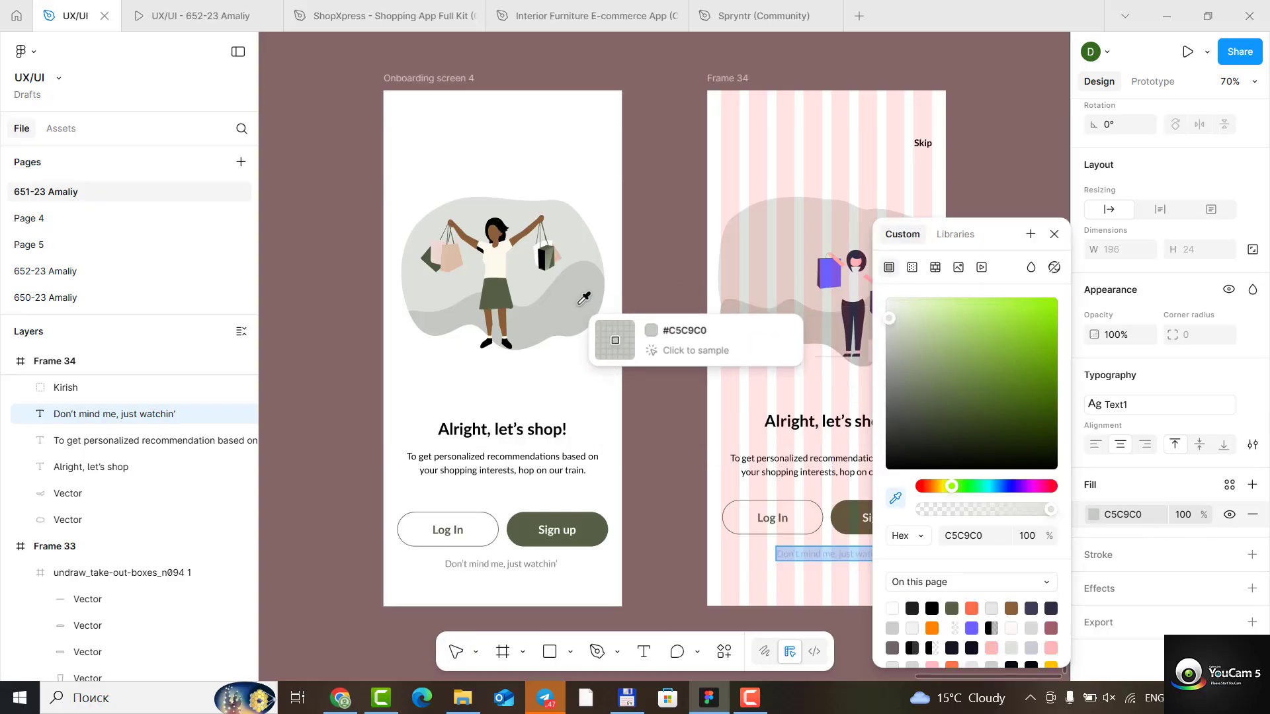
click(1055, 234)
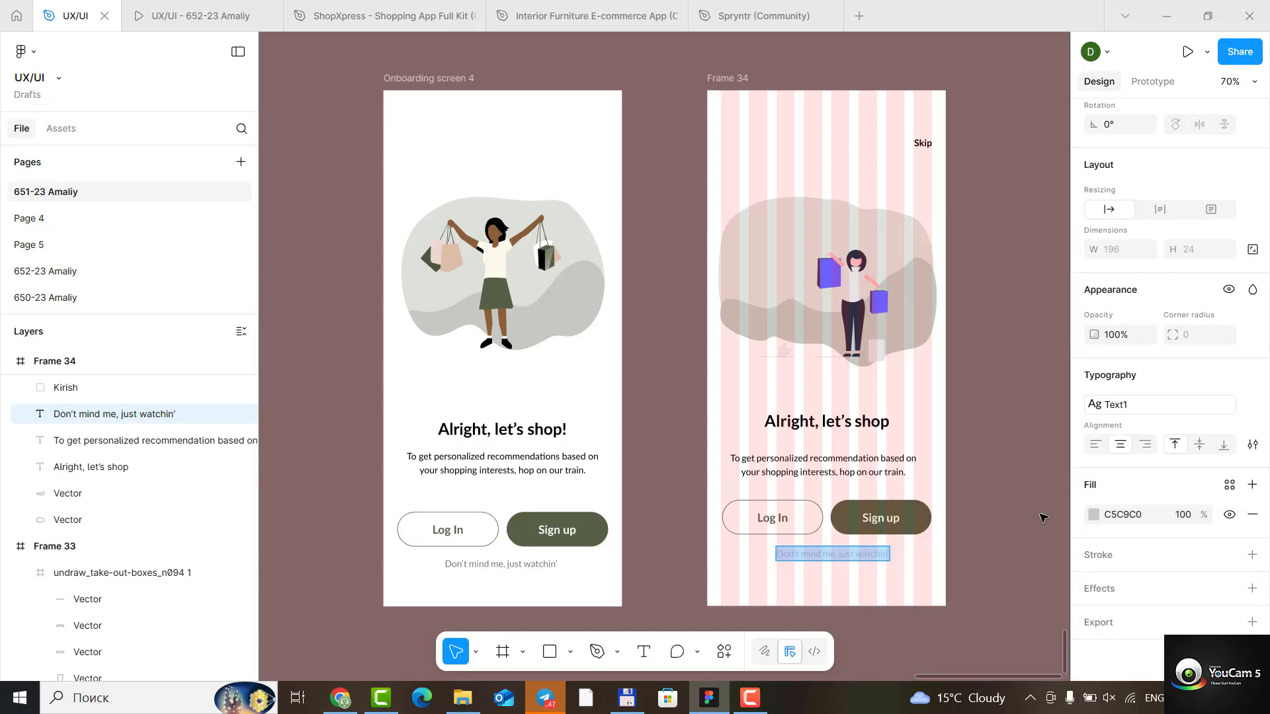
- Centre the "Don't mind me, just watchin'" text horizontally in Frame 34 and hide the frame's 8-column layout guide
key(Escape)
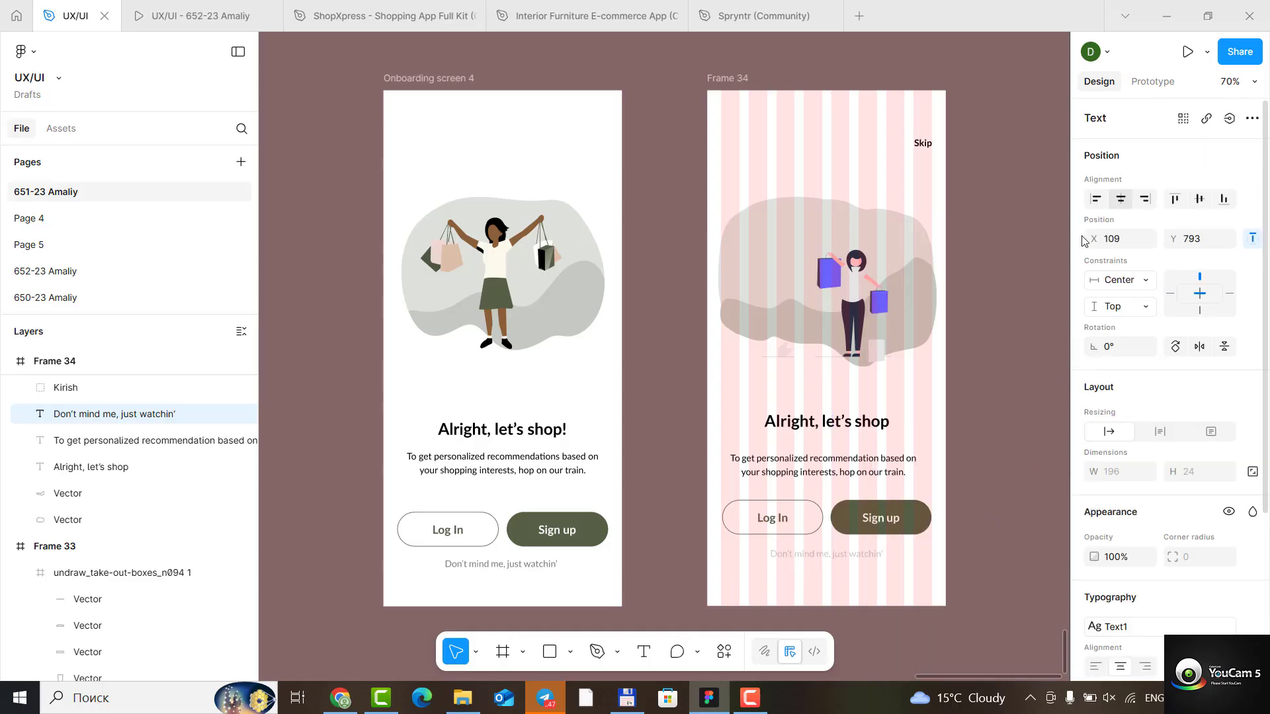
click(1012, 595)
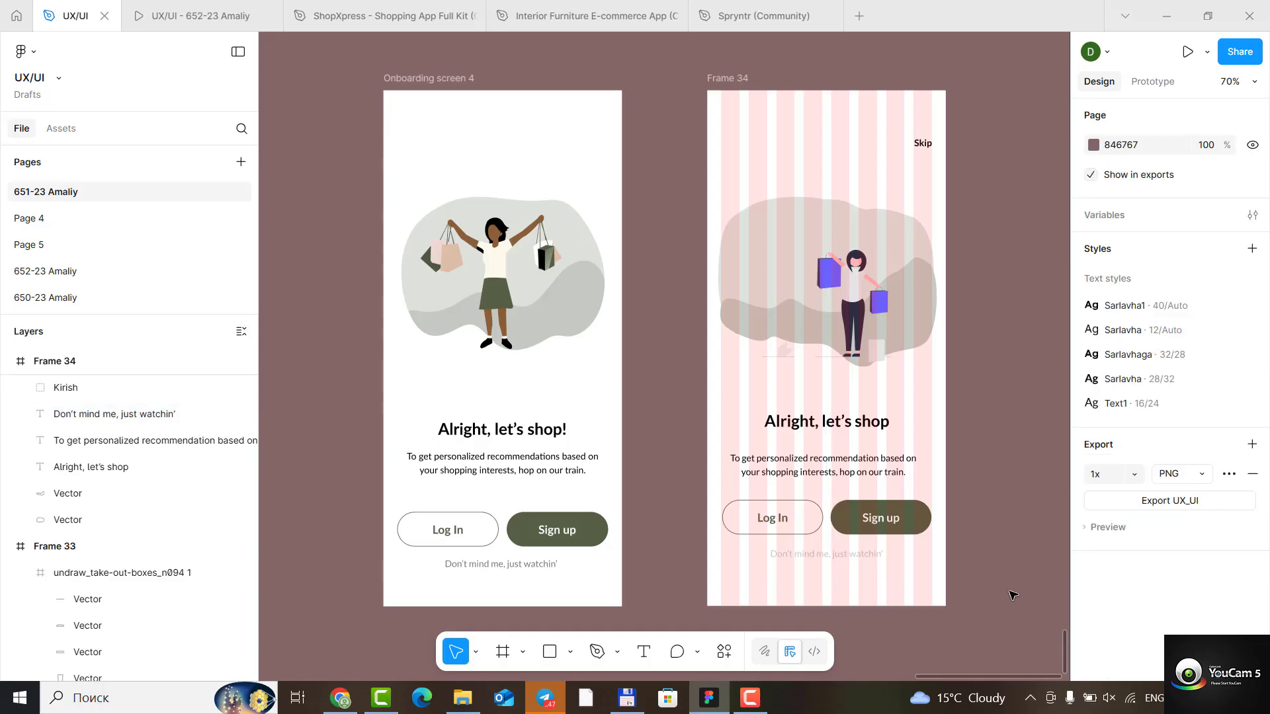
click(737, 78)
scroll(1179, 544, down, 8)
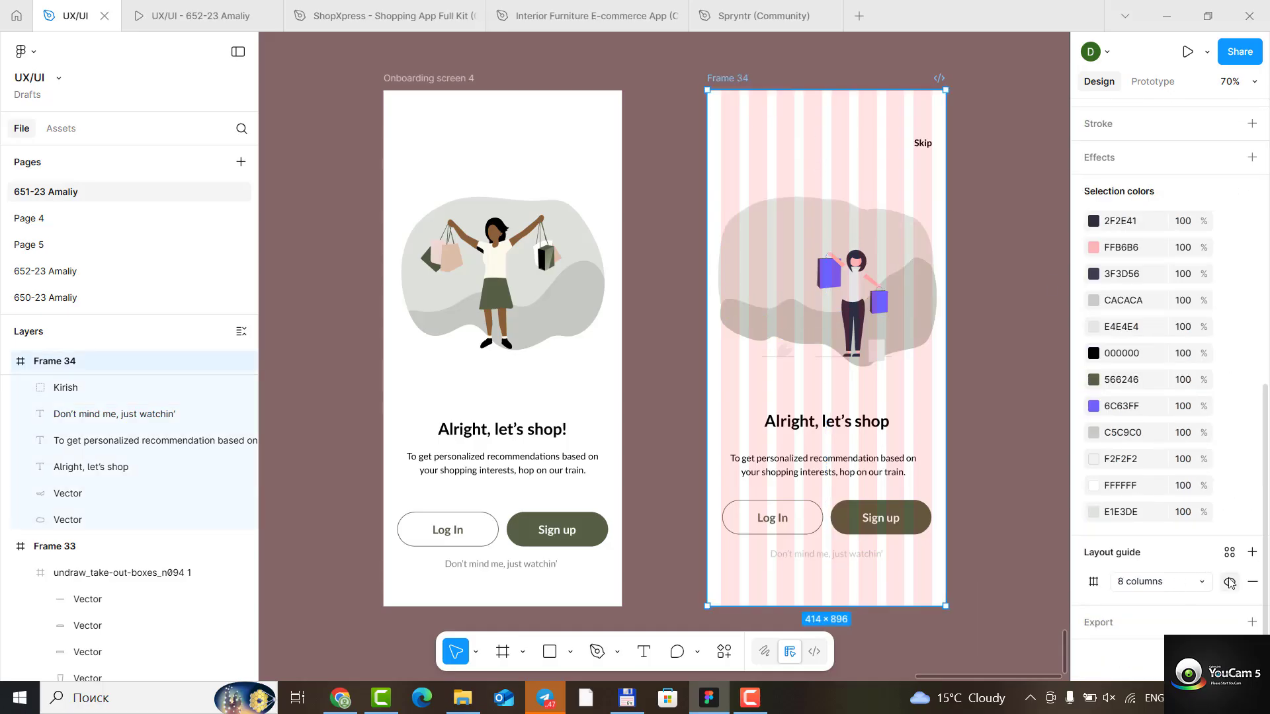
click(1229, 581)
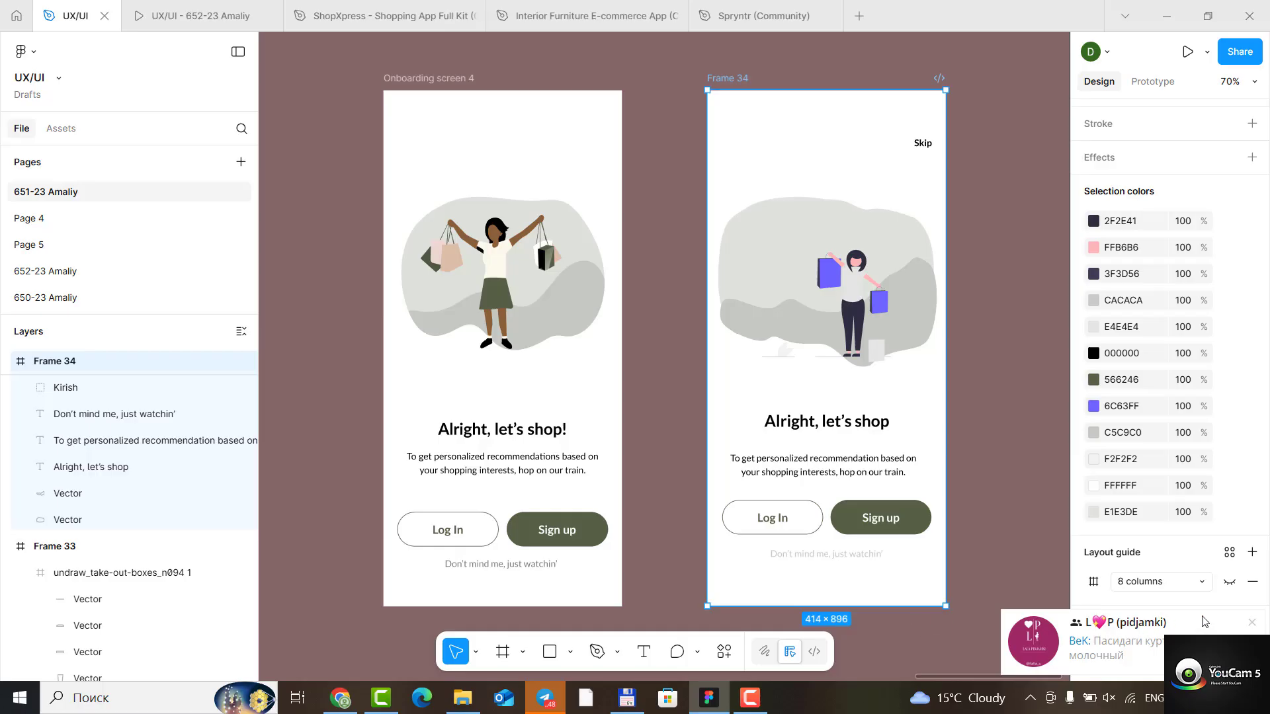
- Change the "Don't mind me, just watchin'" text fill to 566246, sampled from the reference screen's Sign up button
click(863, 556)
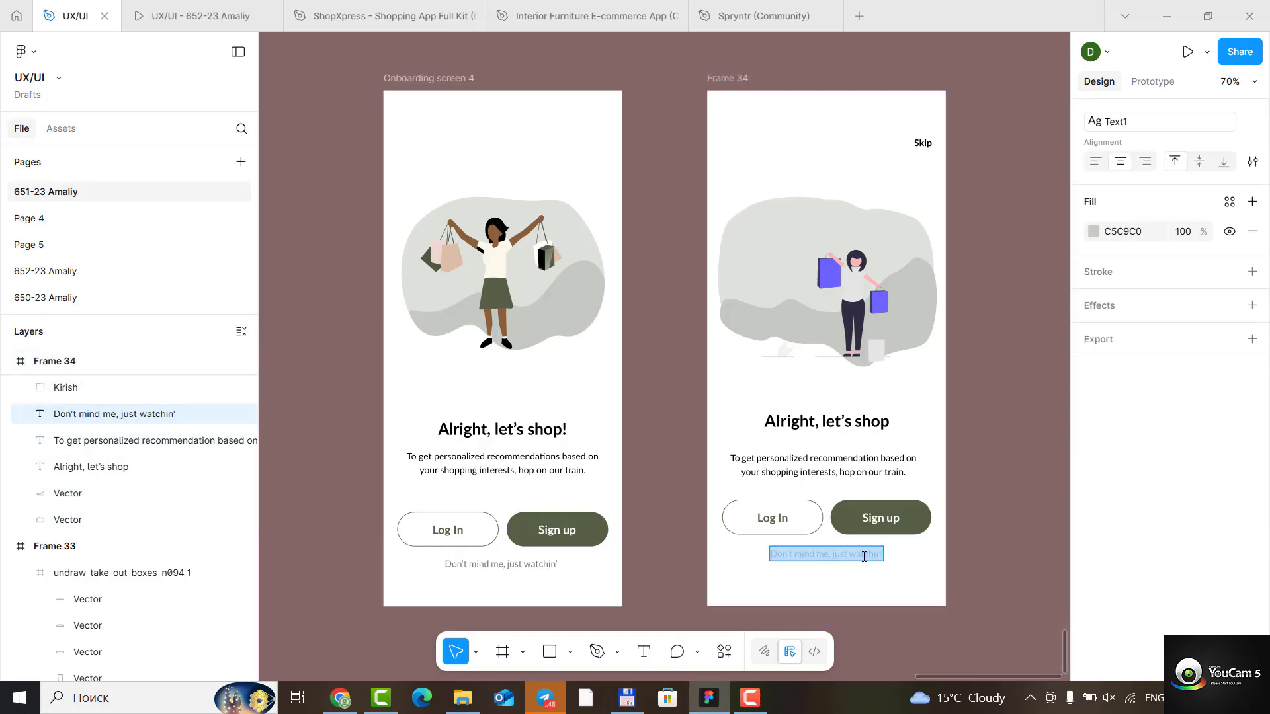
scroll(1109, 544, up, 4)
click(1093, 514)
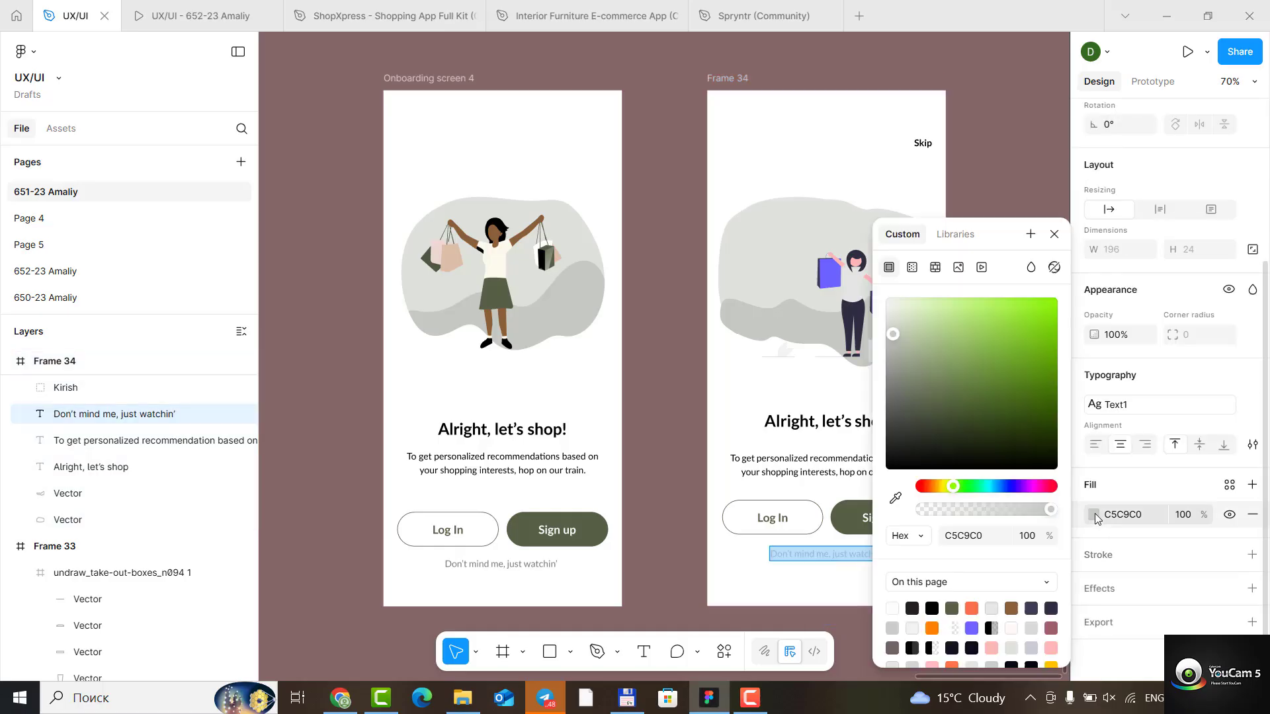
click(895, 498)
click(592, 532)
click(1053, 234)
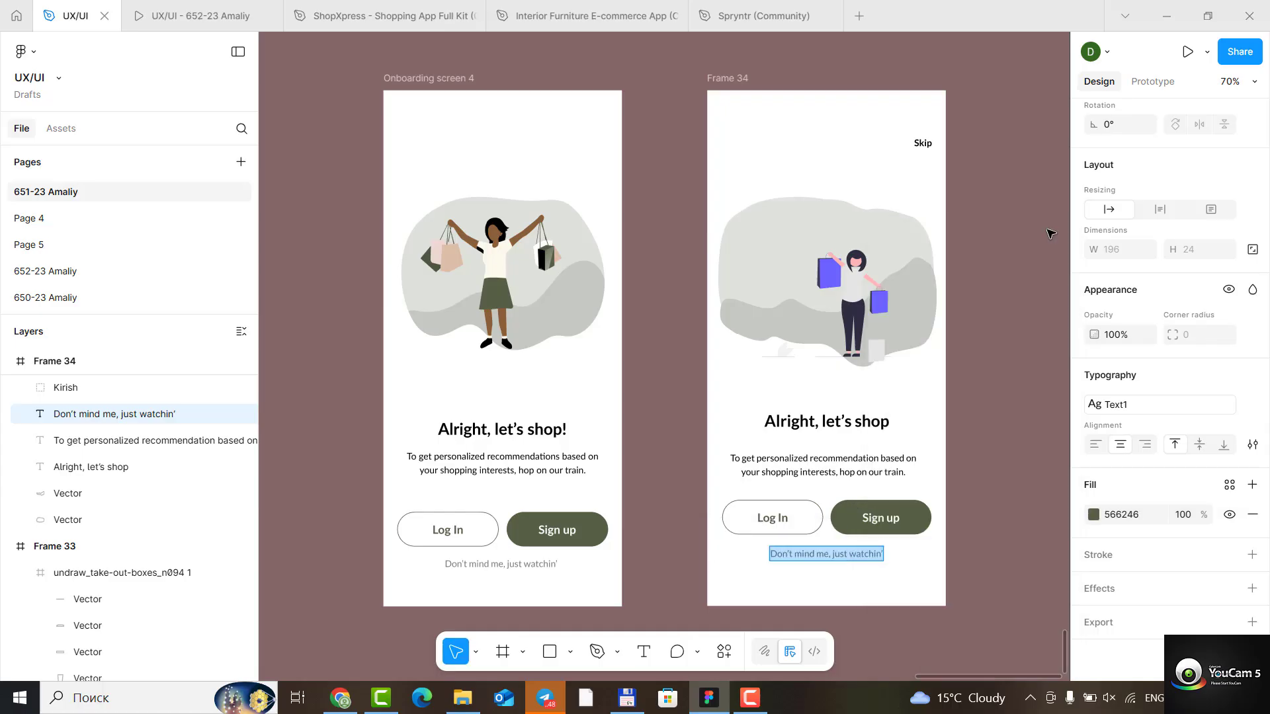
click(1056, 426)
click(1008, 607)
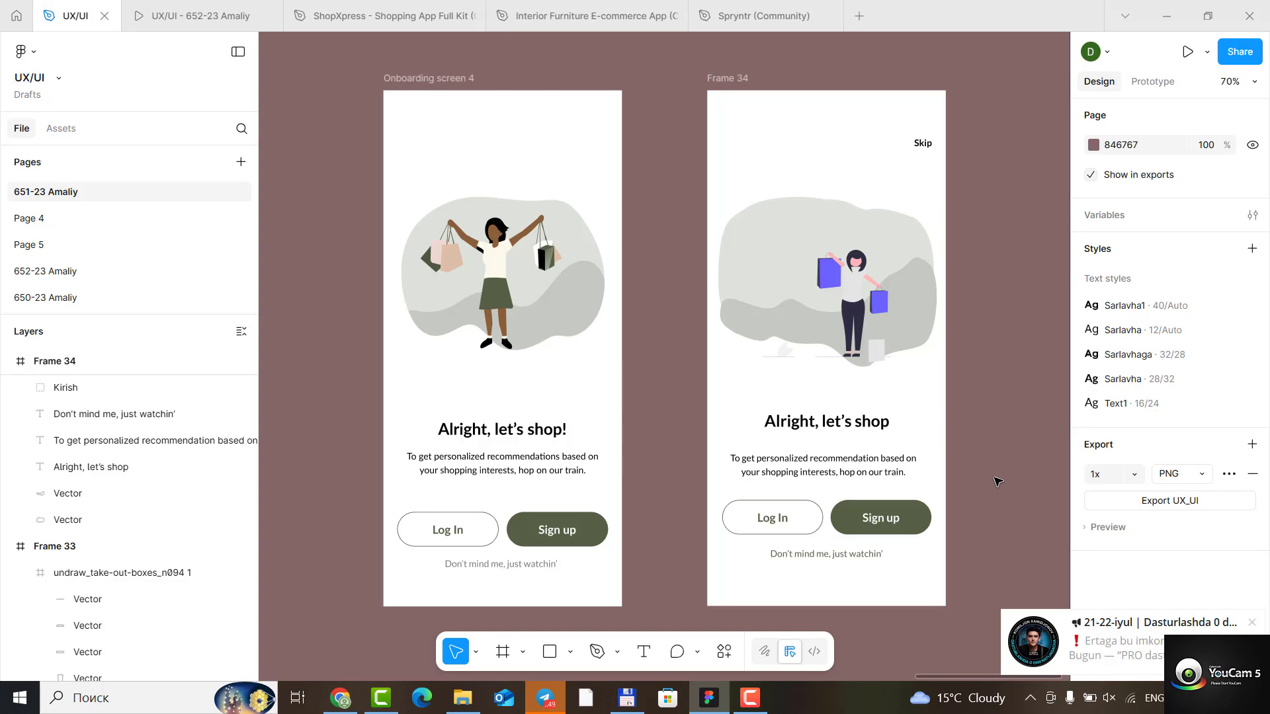
- Delete the Skip text from Frame 34
scroll(982, 501, down, 4)
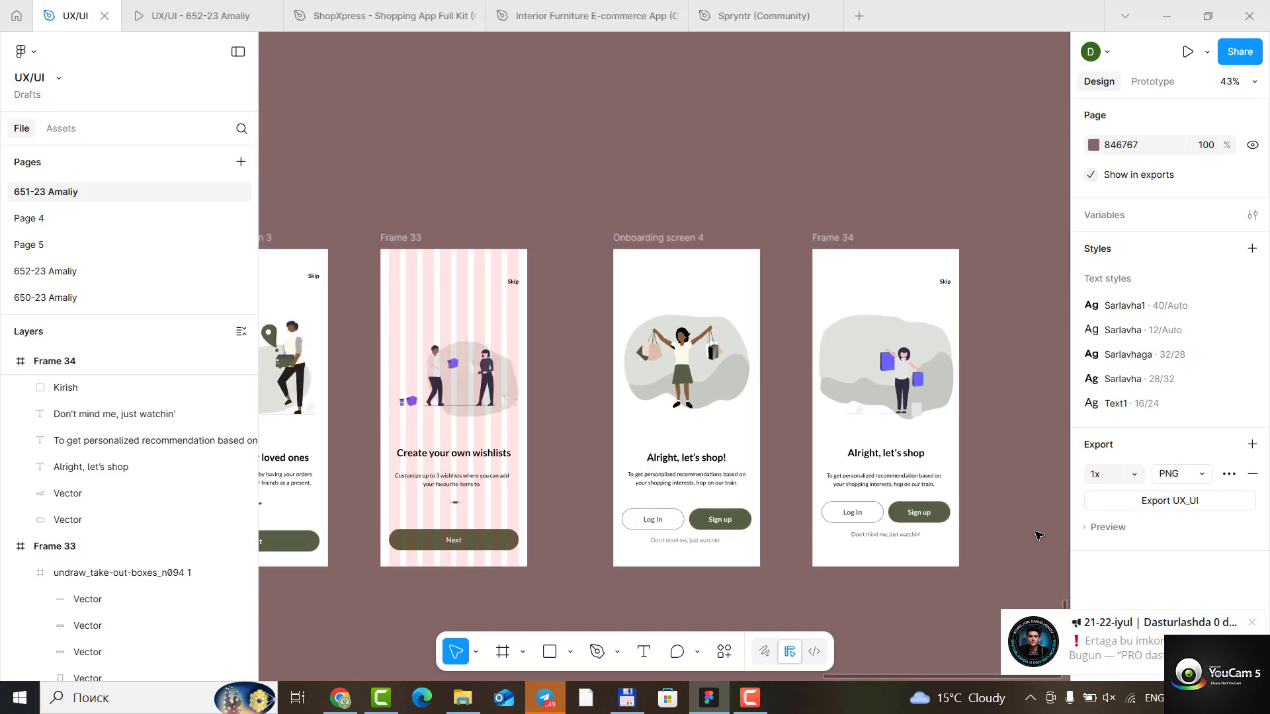
scroll(1043, 494, down, 2)
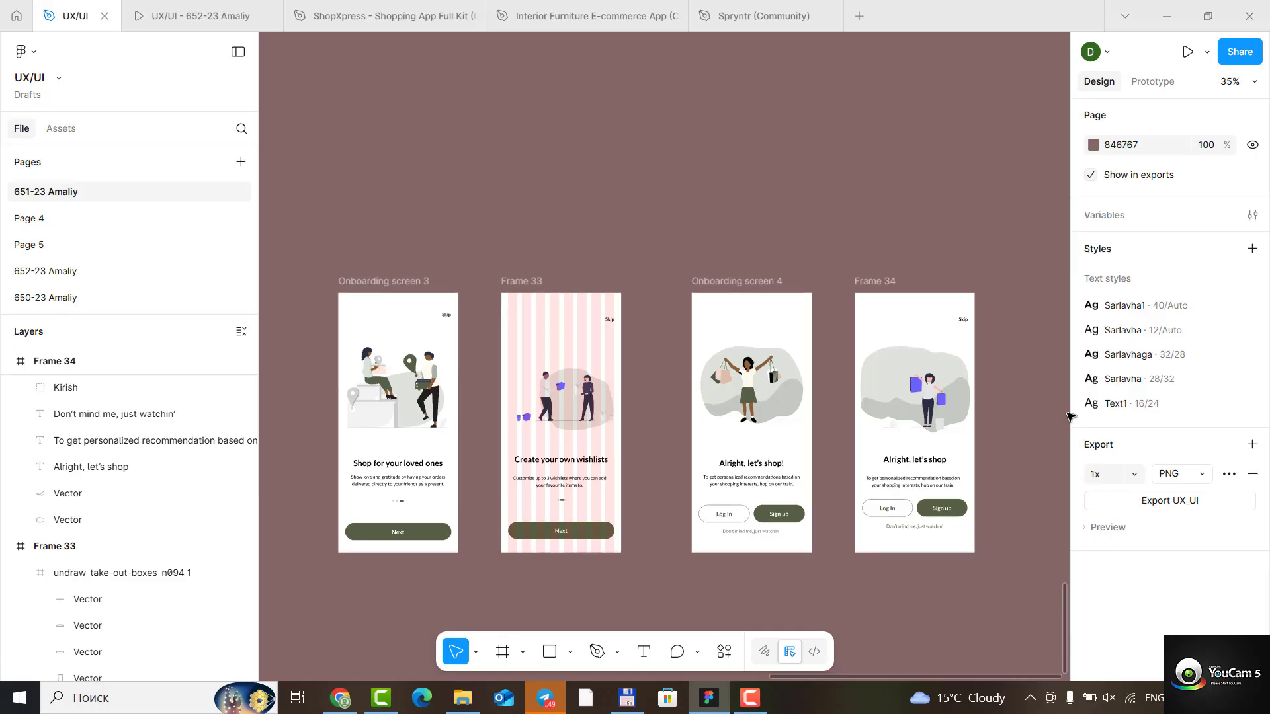
click(964, 322)
key(Delete)
- Recolour one purple vector of the box on the floor in Frame 33's illustration to the dark green 566246
scroll(668, 515, down, 1)
scroll(668, 514, down, 1)
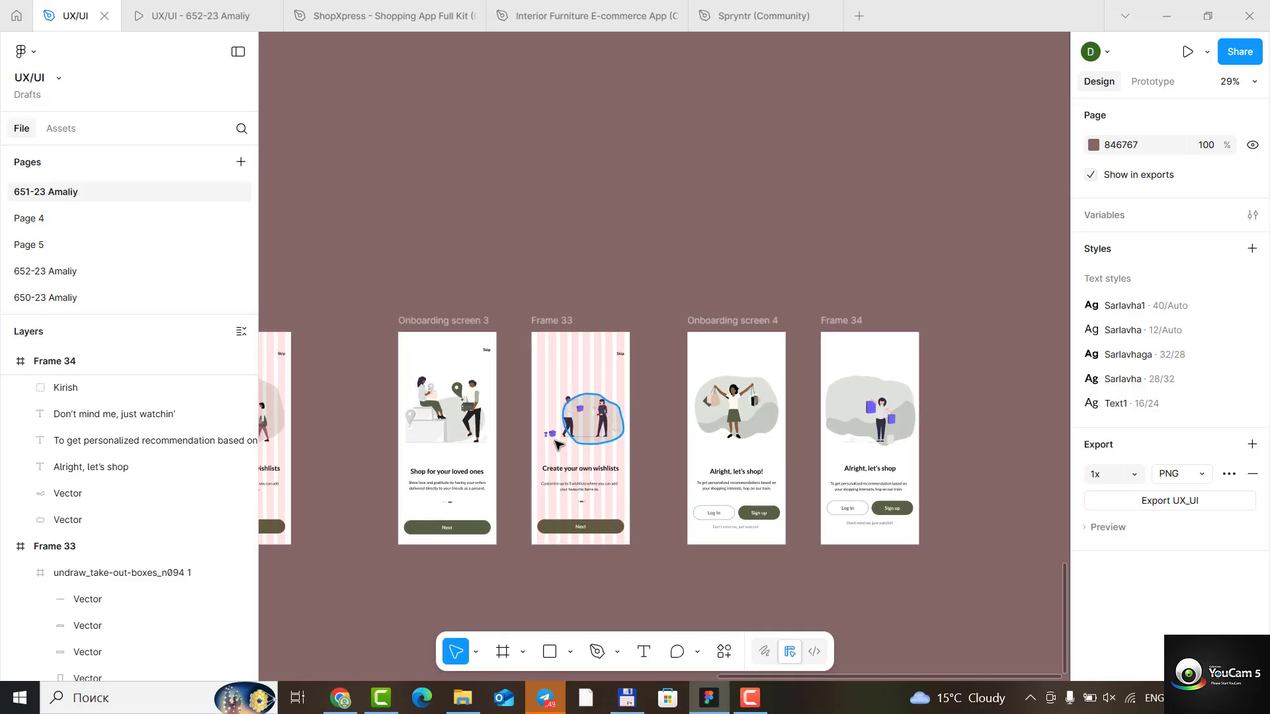
scroll(562, 456, up, 1)
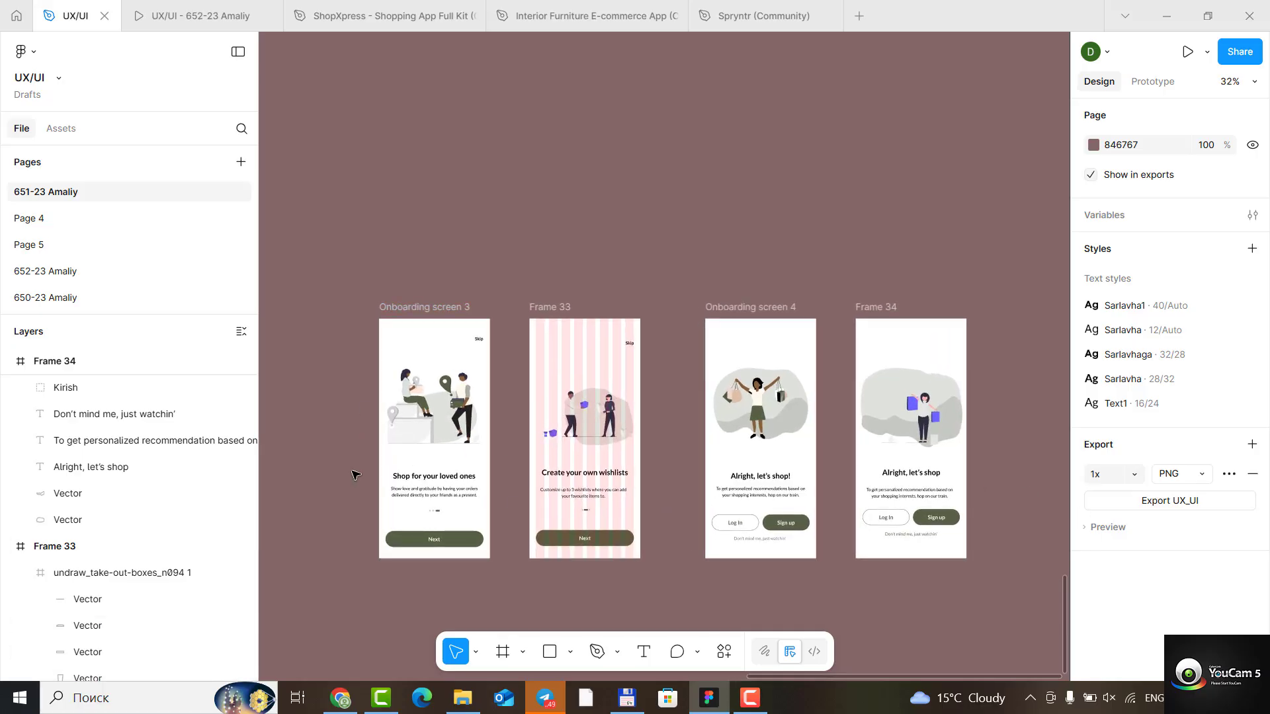
scroll(342, 475, up, 2)
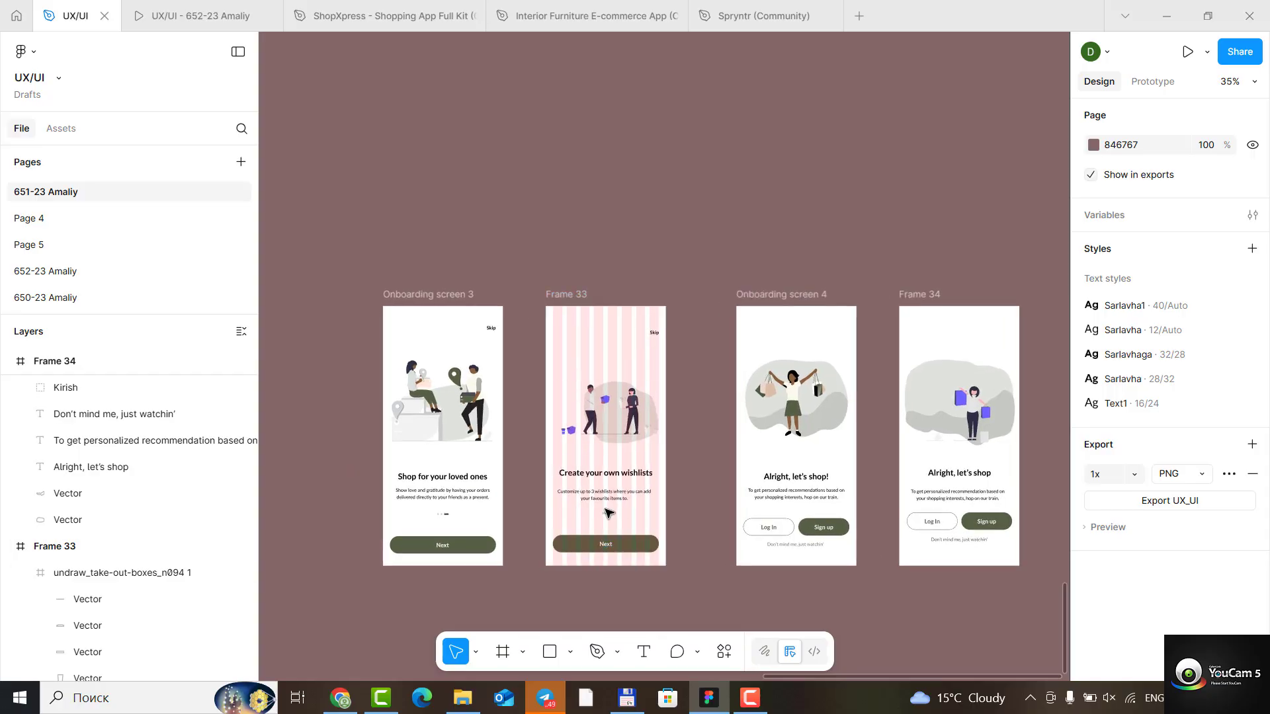
scroll(419, 486, up, 3)
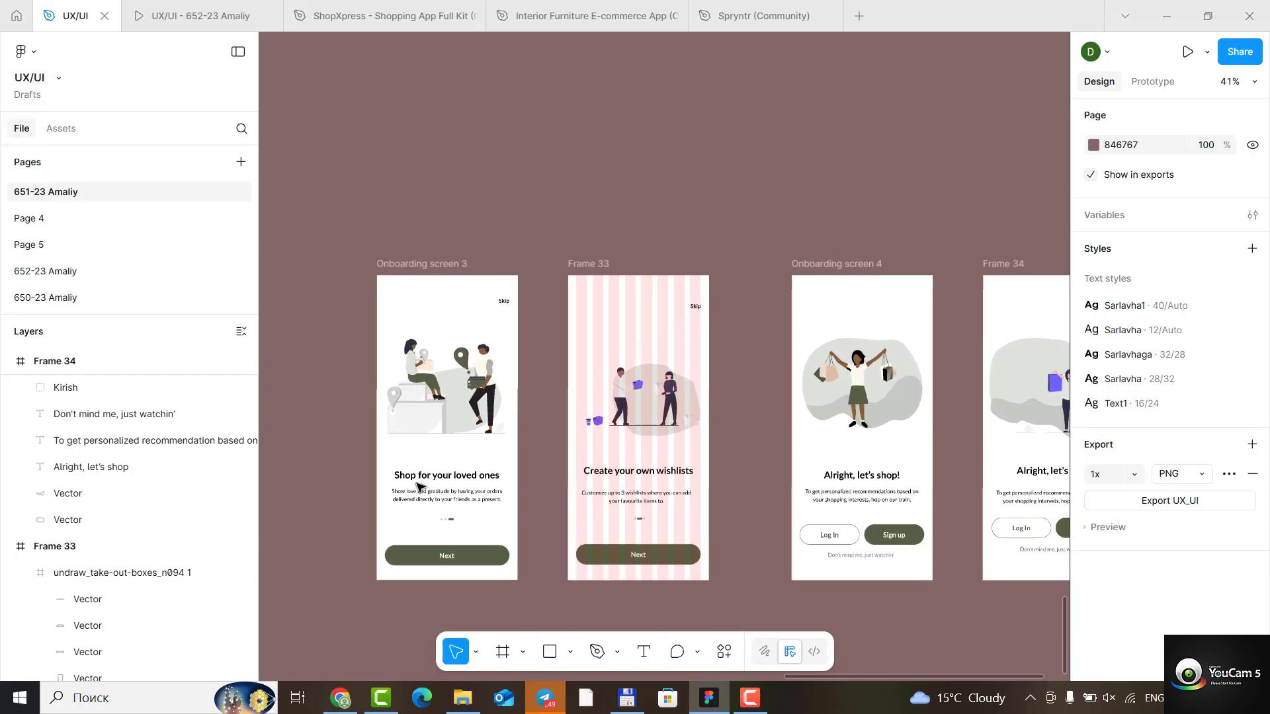
scroll(677, 461, up, 3)
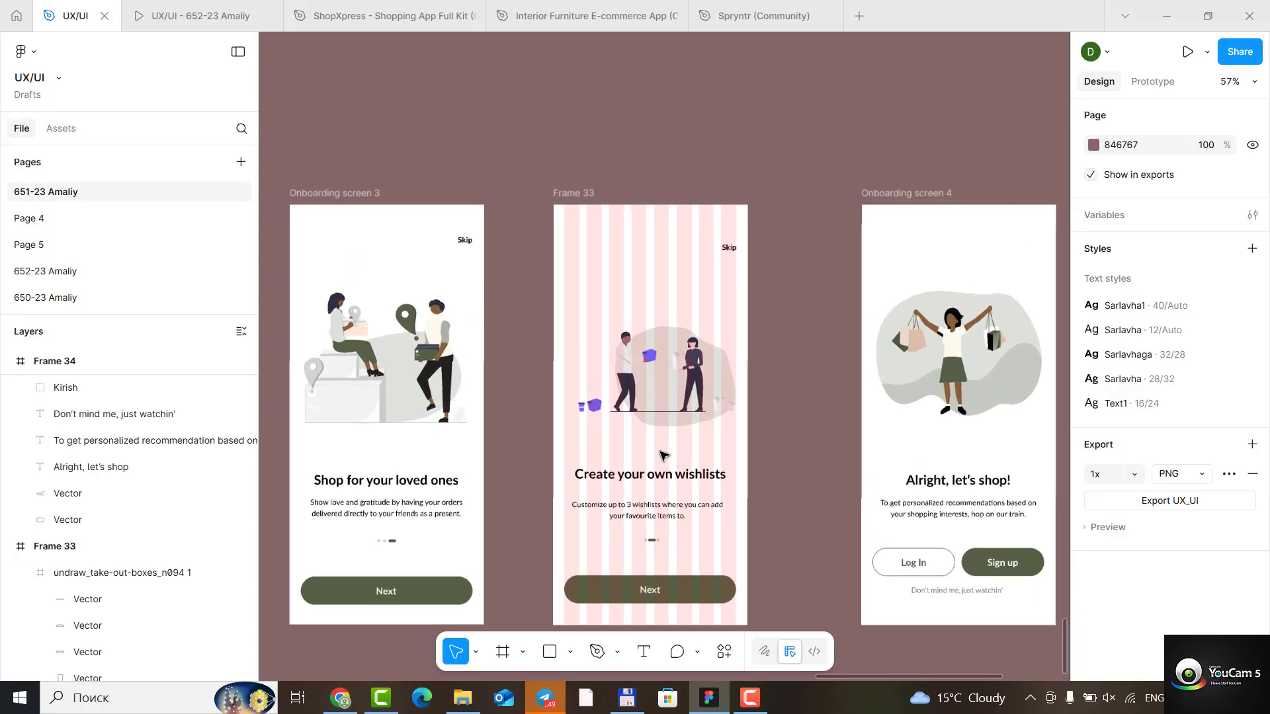
click(595, 405)
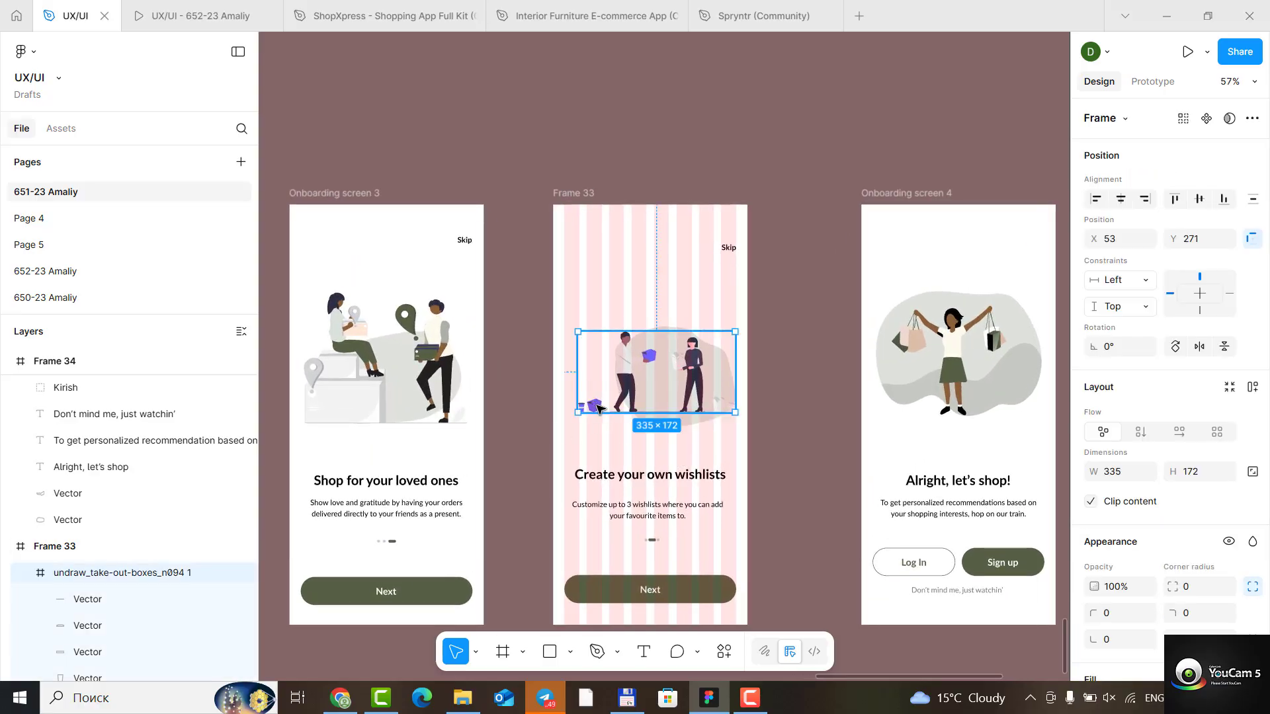
double_click(595, 404)
click(1093, 586)
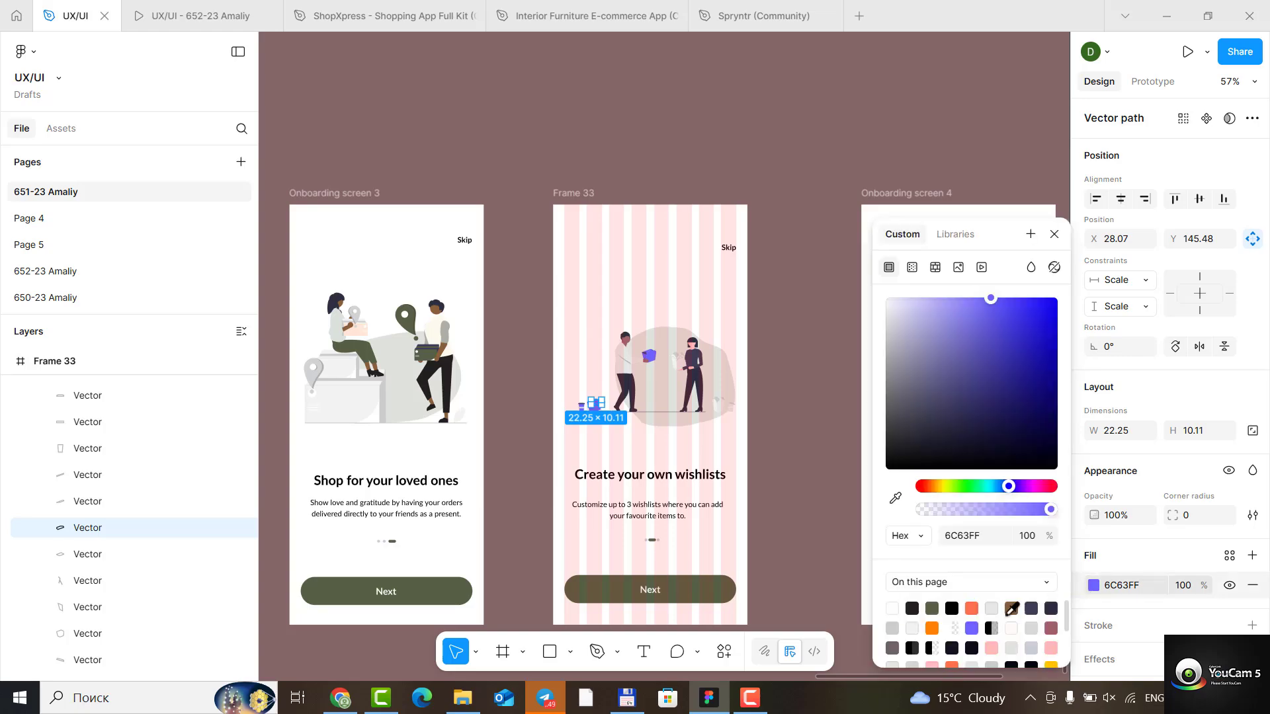
click(933, 608)
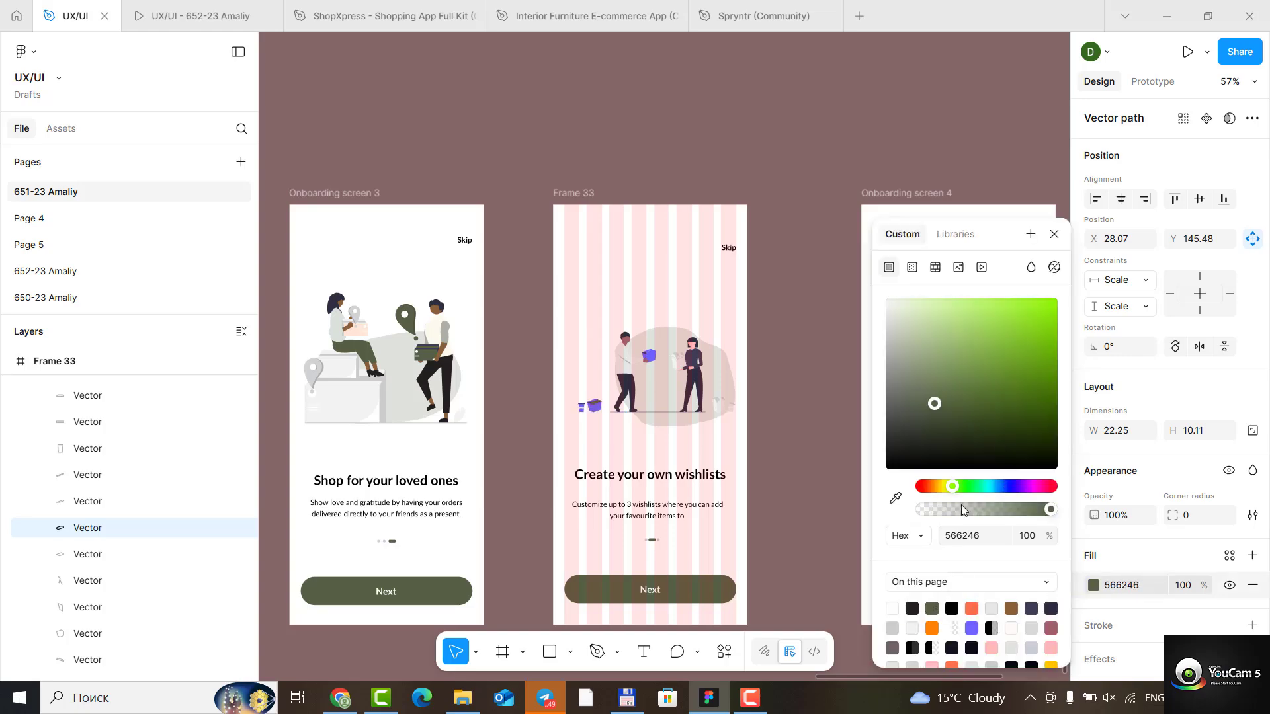
click(1055, 234)
scroll(574, 411, up, 5)
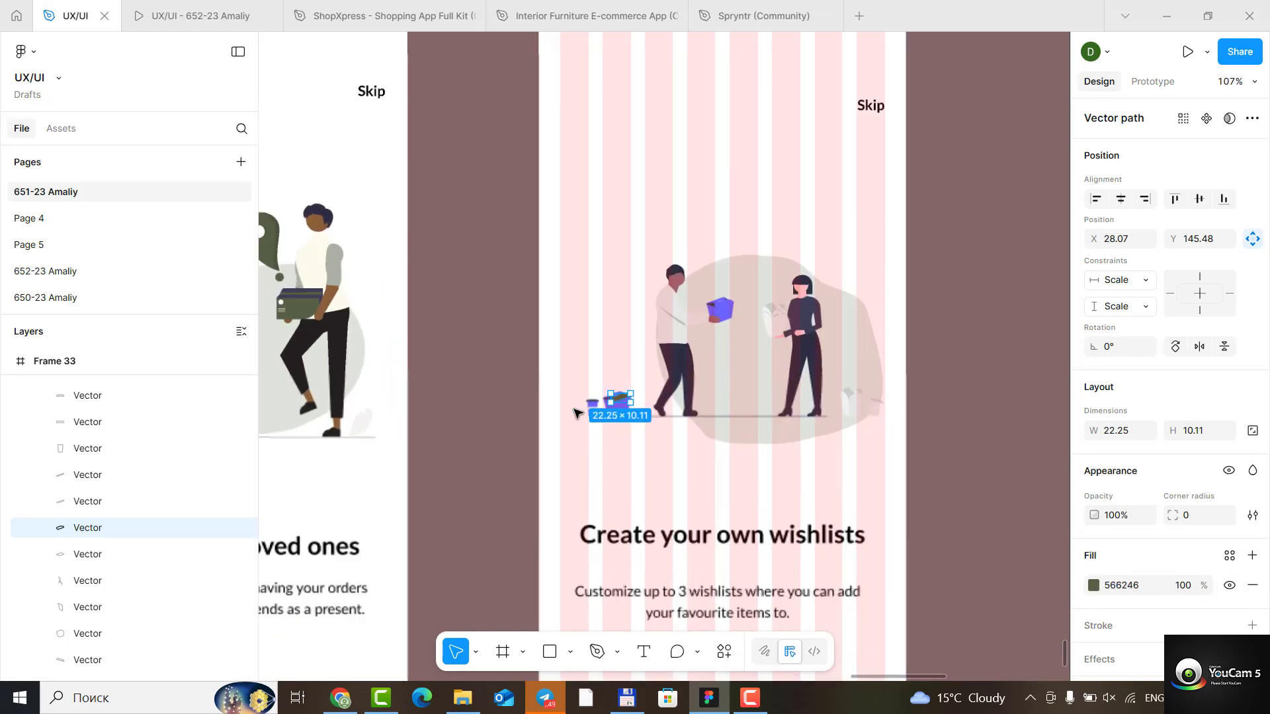
- Recolour the floor box's remaining purple body, side panel and rear flap in Frame 33's illustration to 566246
scroll(574, 412, up, 8)
click(606, 405)
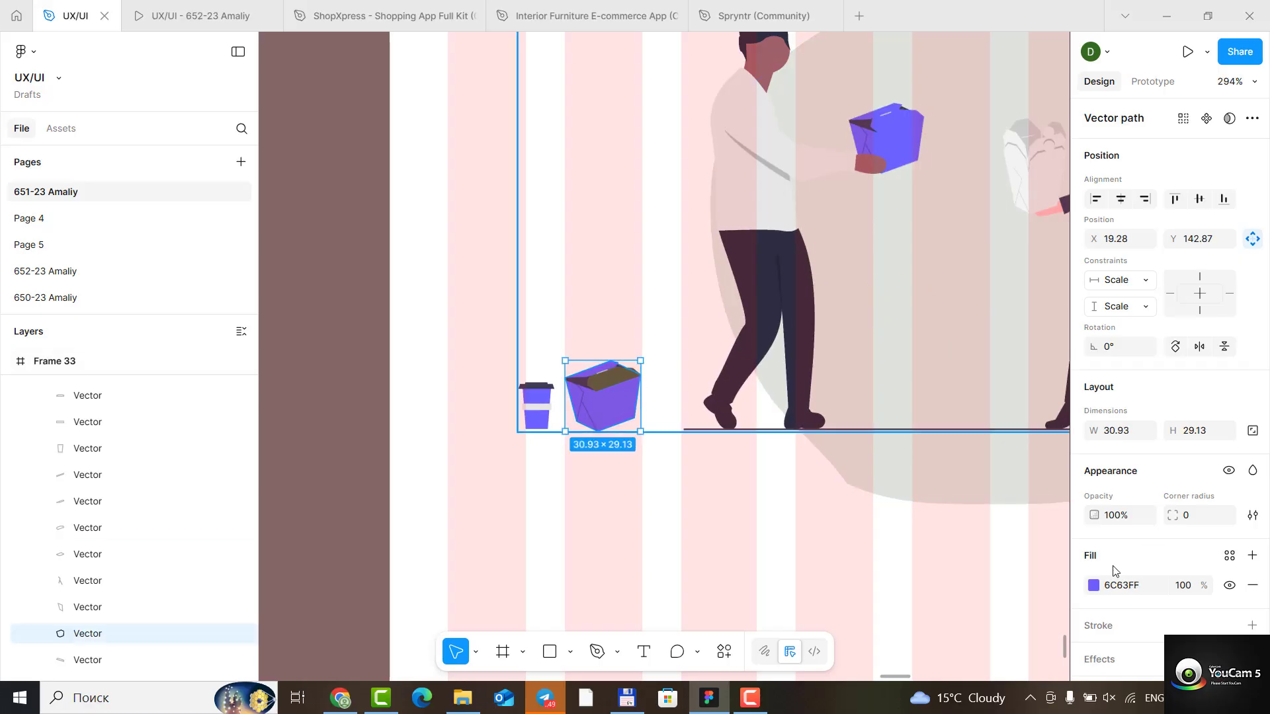
click(1093, 585)
click(932, 608)
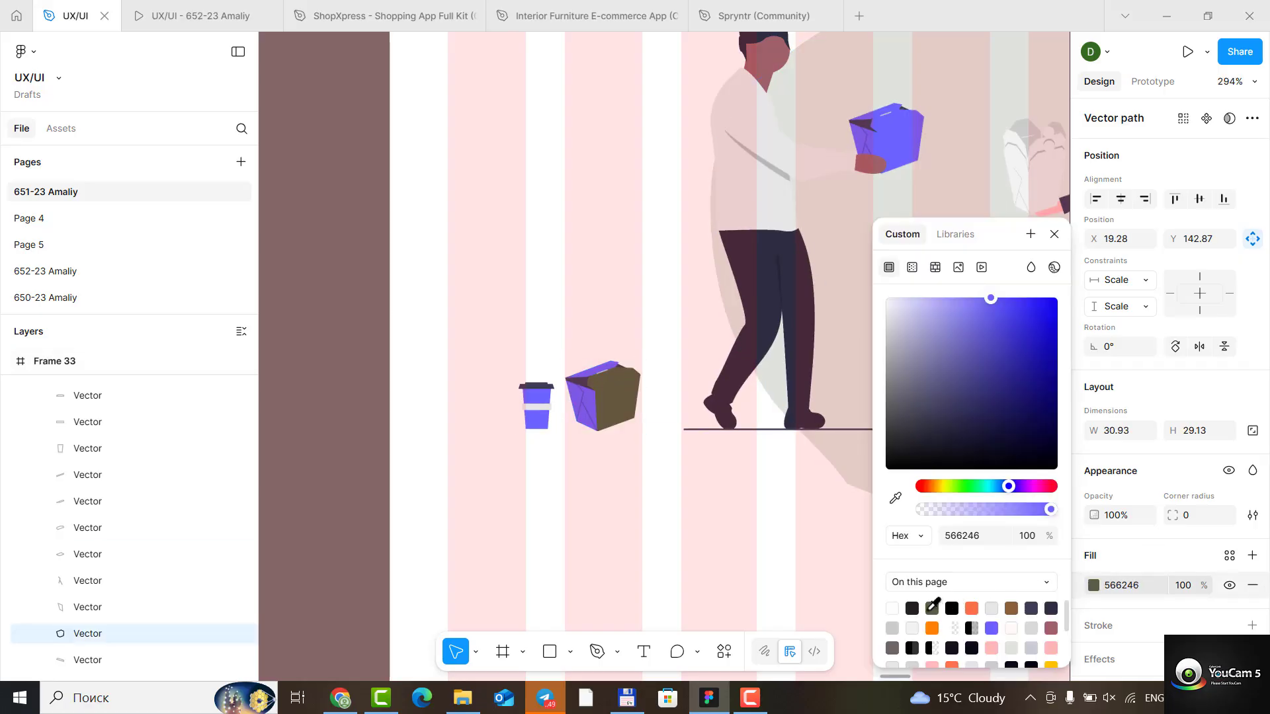
click(593, 411)
click(1094, 585)
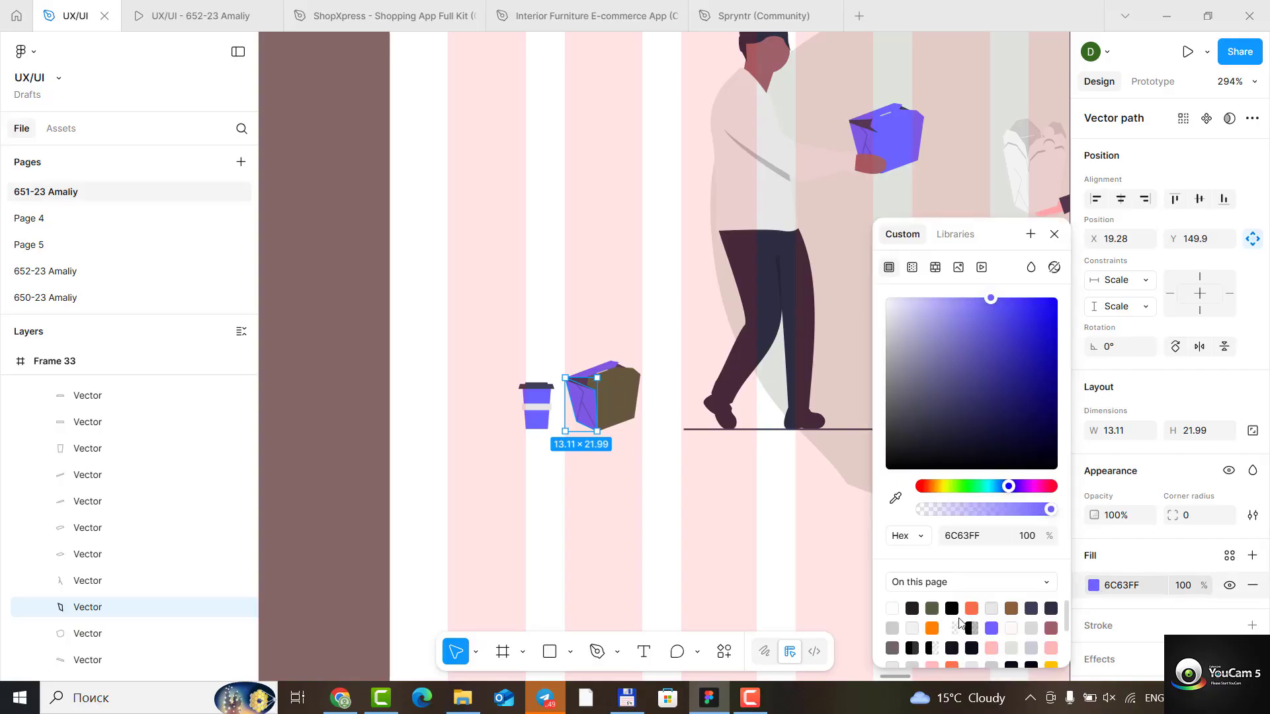
click(932, 608)
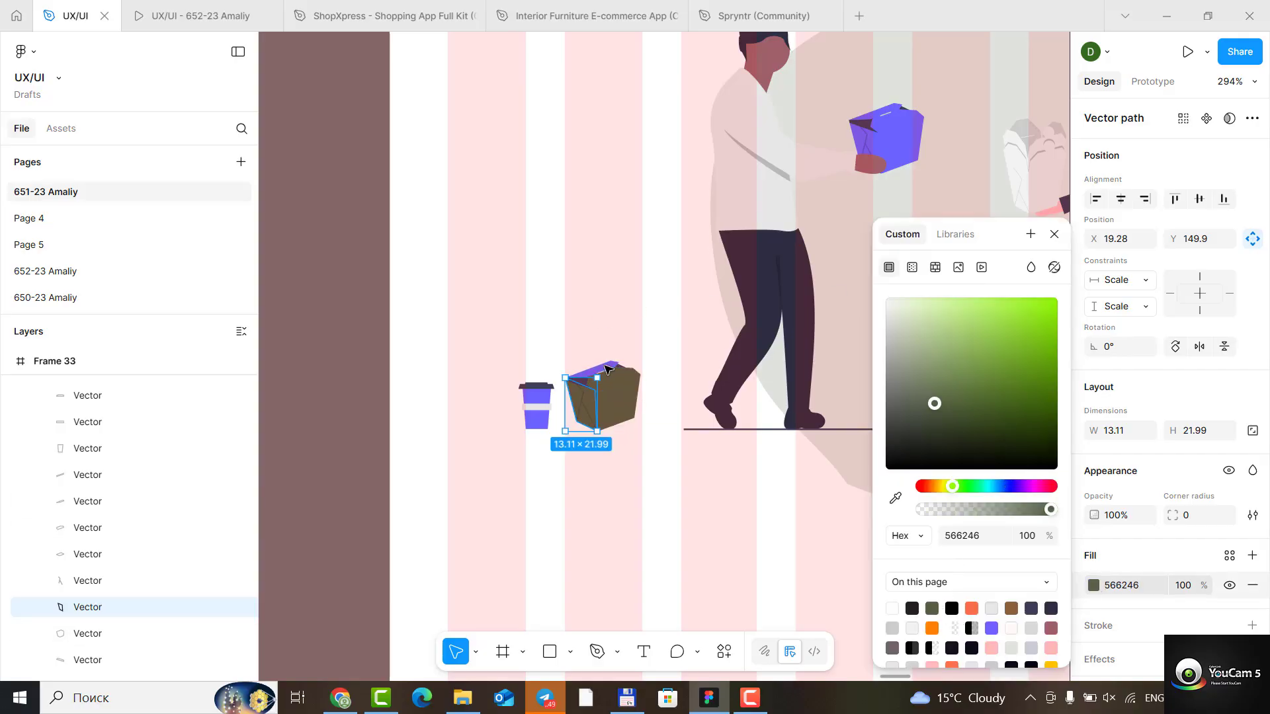
click(610, 369)
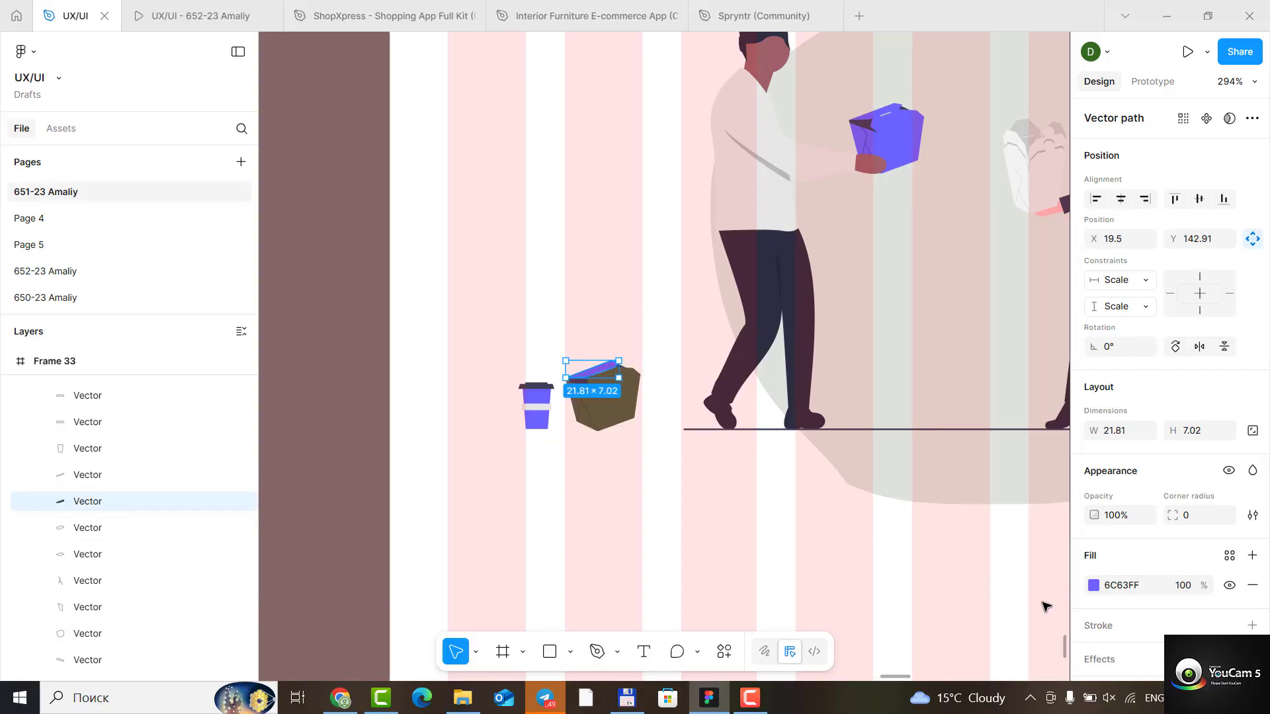
click(1093, 585)
click(932, 608)
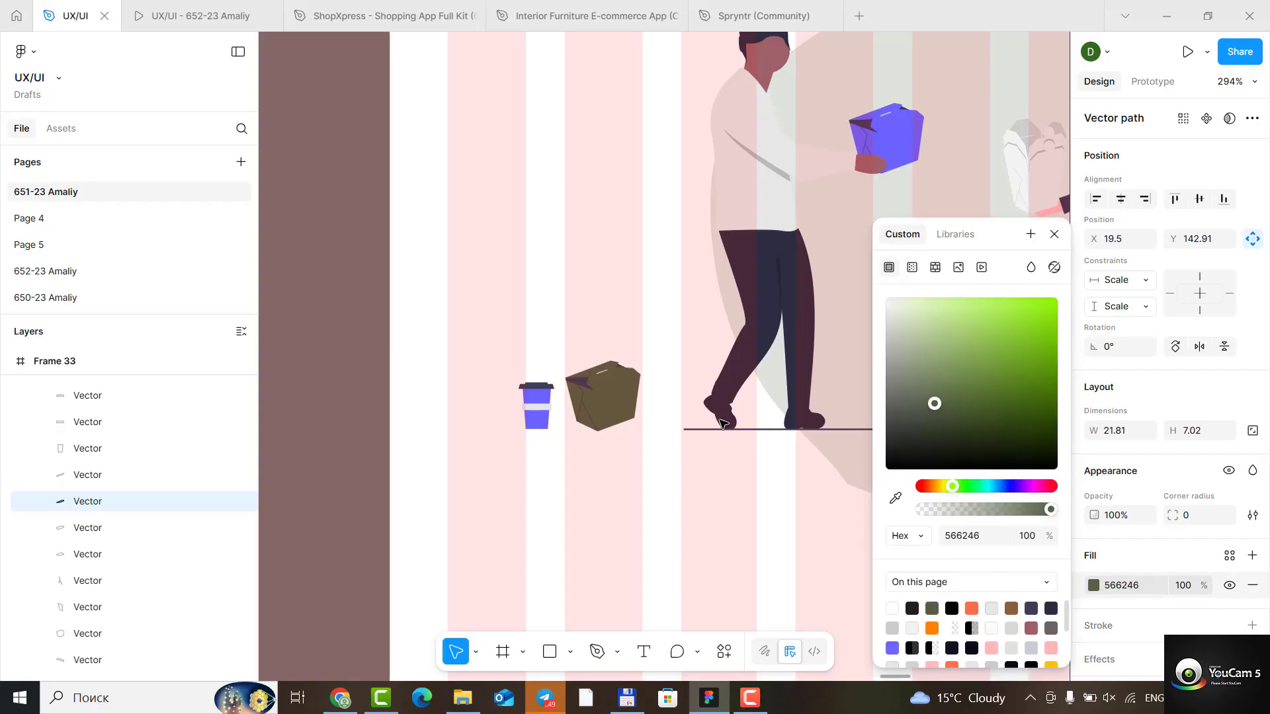
- Change the fill of the purple cup beside the floor box to 566246
click(549, 422)
click(1092, 585)
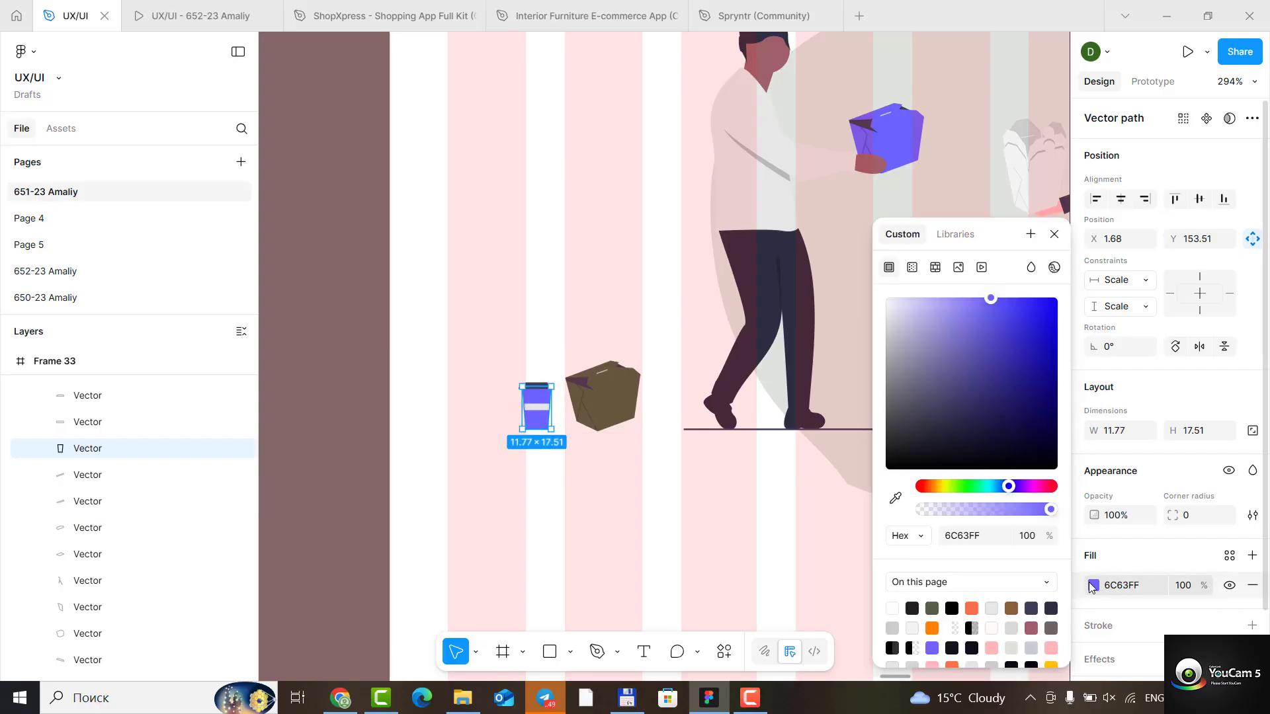
click(932, 608)
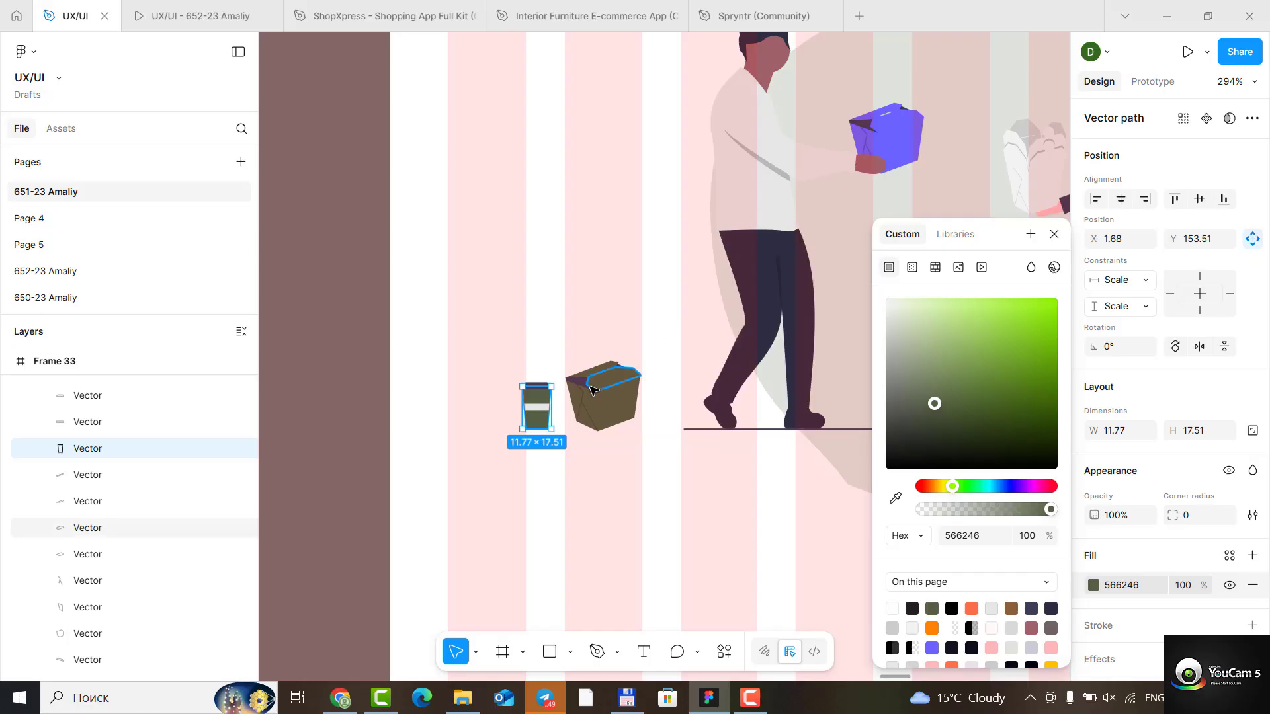
- Recolour all purple vectors of the box held by the man in Frame 33's illustration to 566246
click(879, 136)
click(1092, 584)
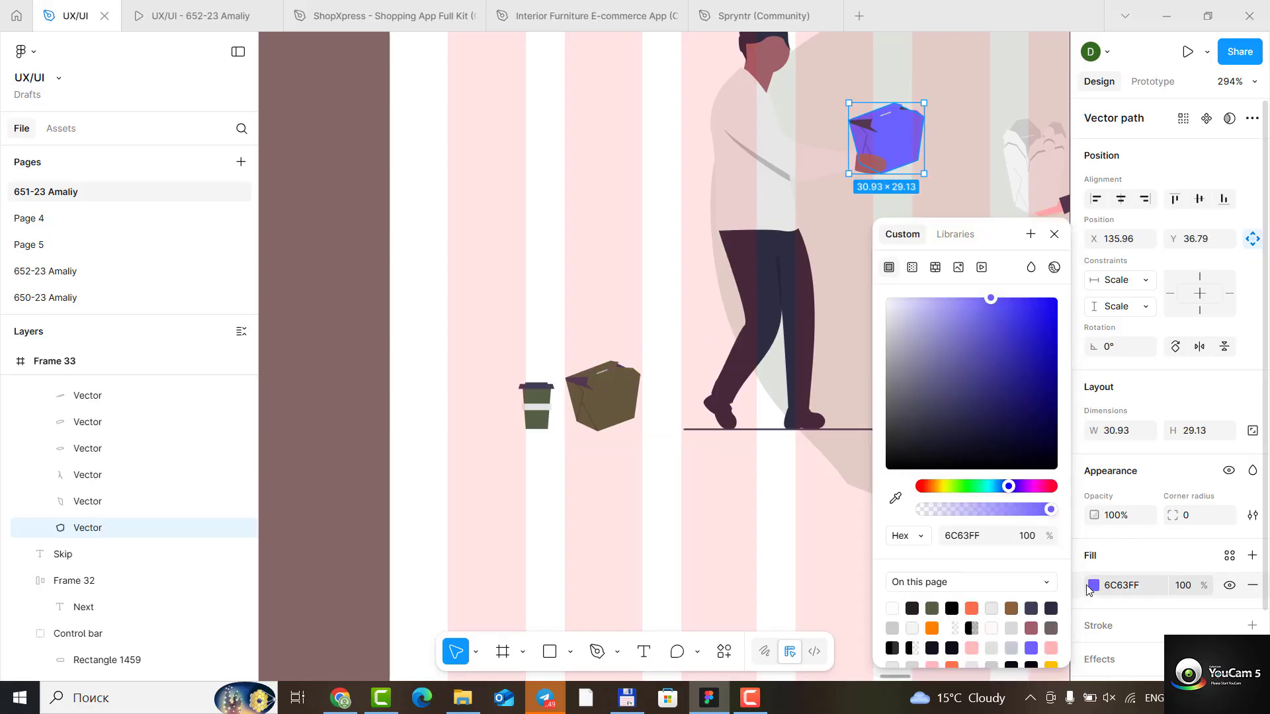
click(932, 608)
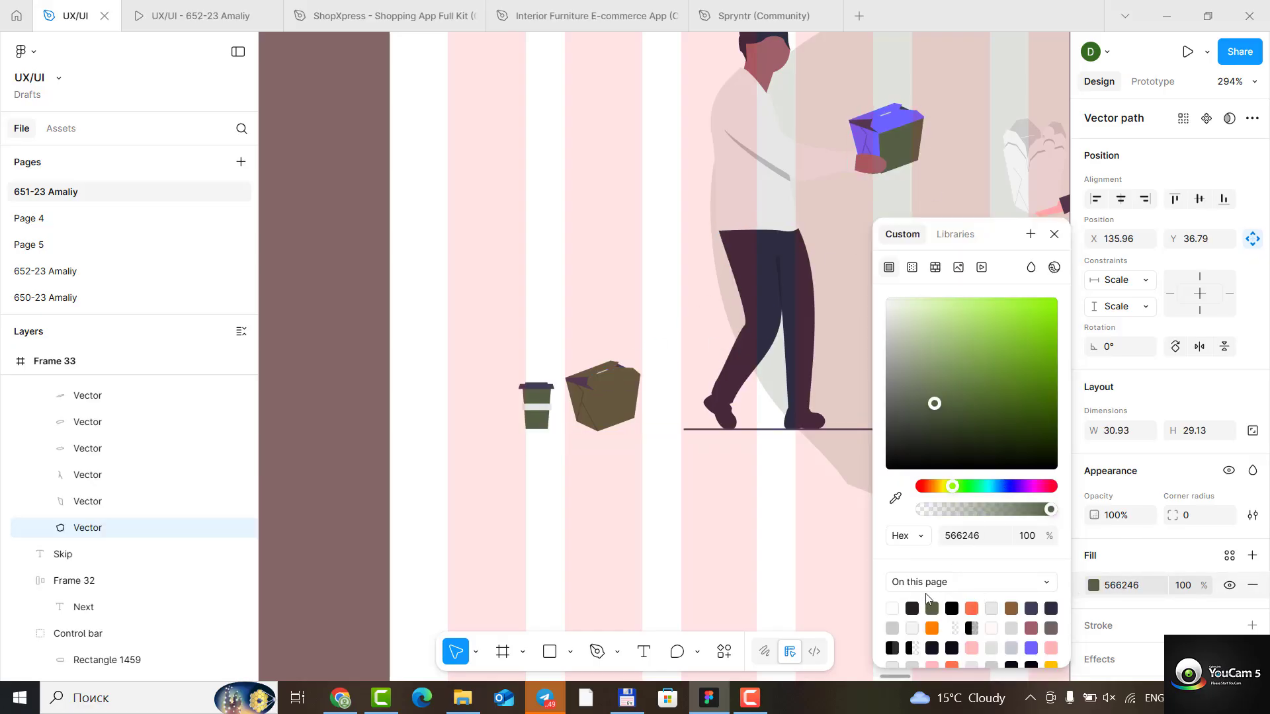
click(896, 129)
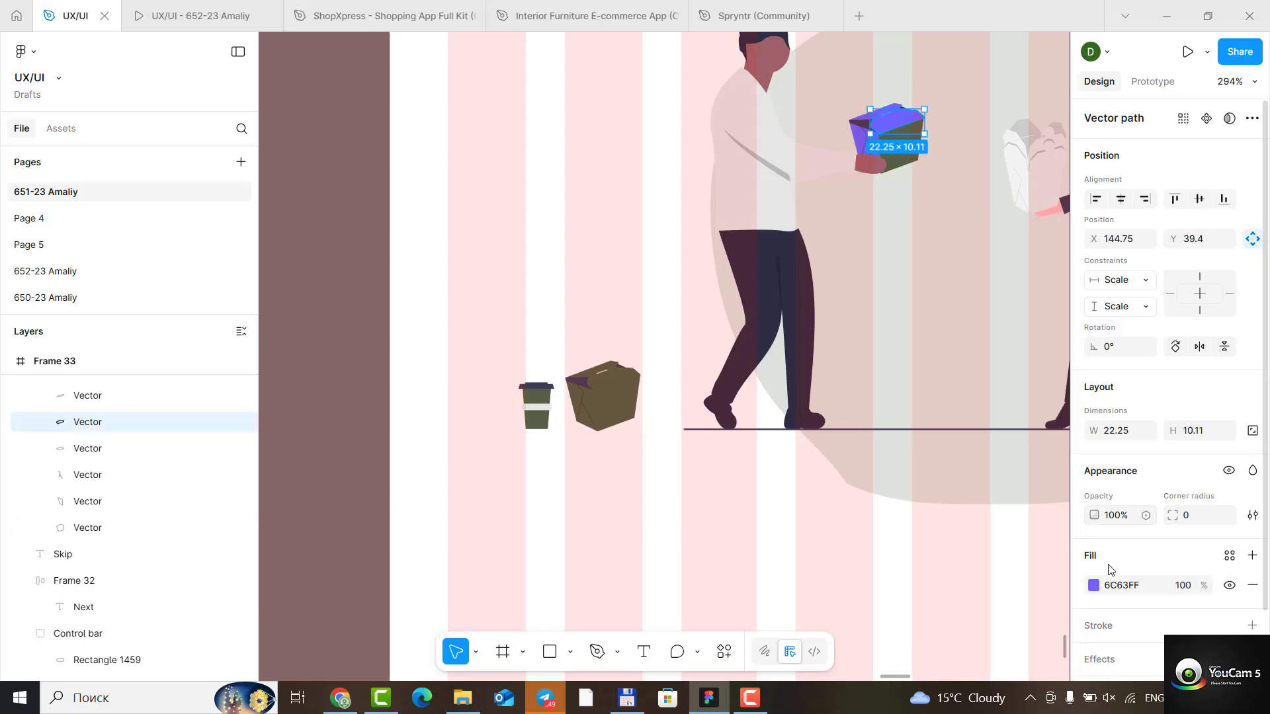
click(1094, 586)
click(932, 607)
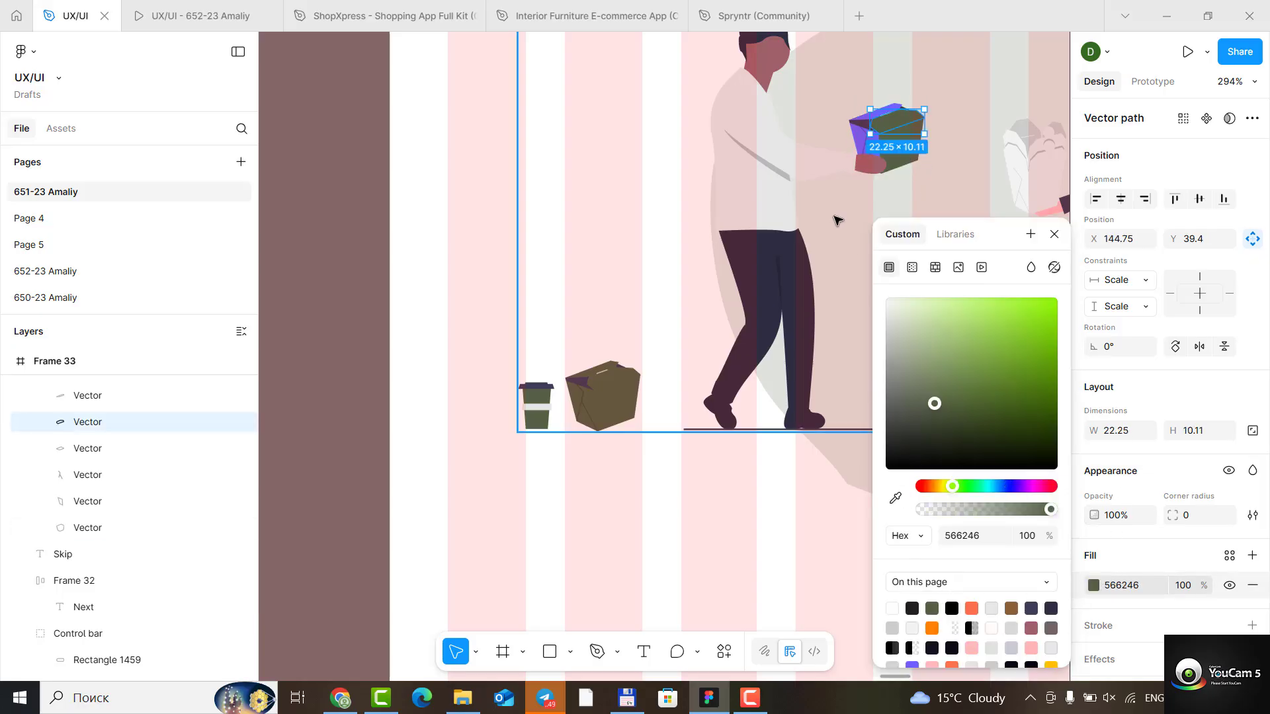
click(861, 140)
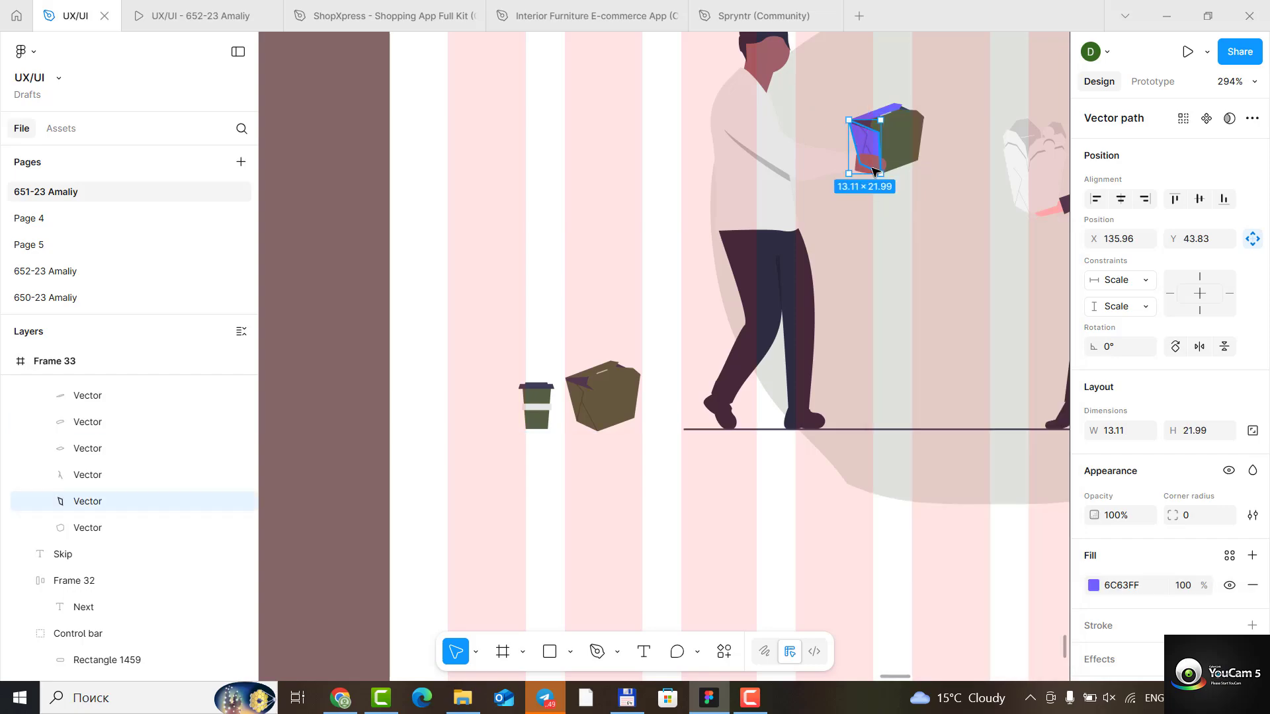
click(1092, 586)
click(931, 608)
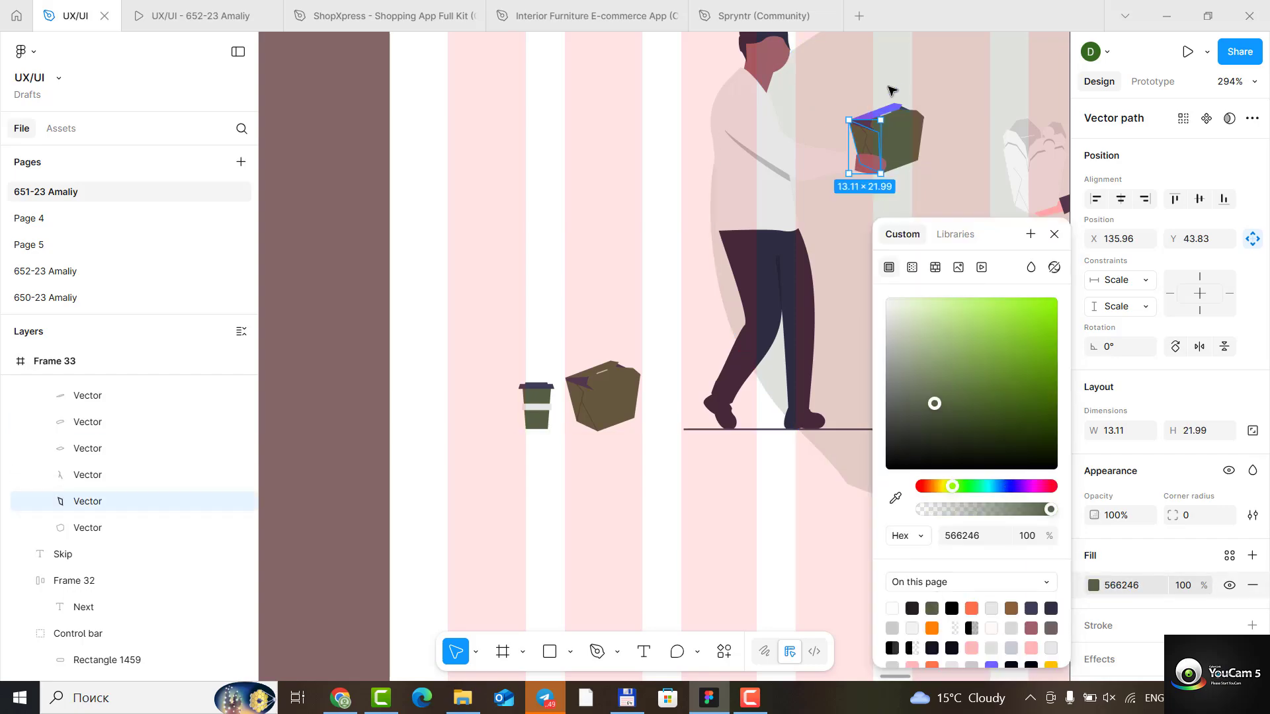
click(894, 110)
click(1095, 586)
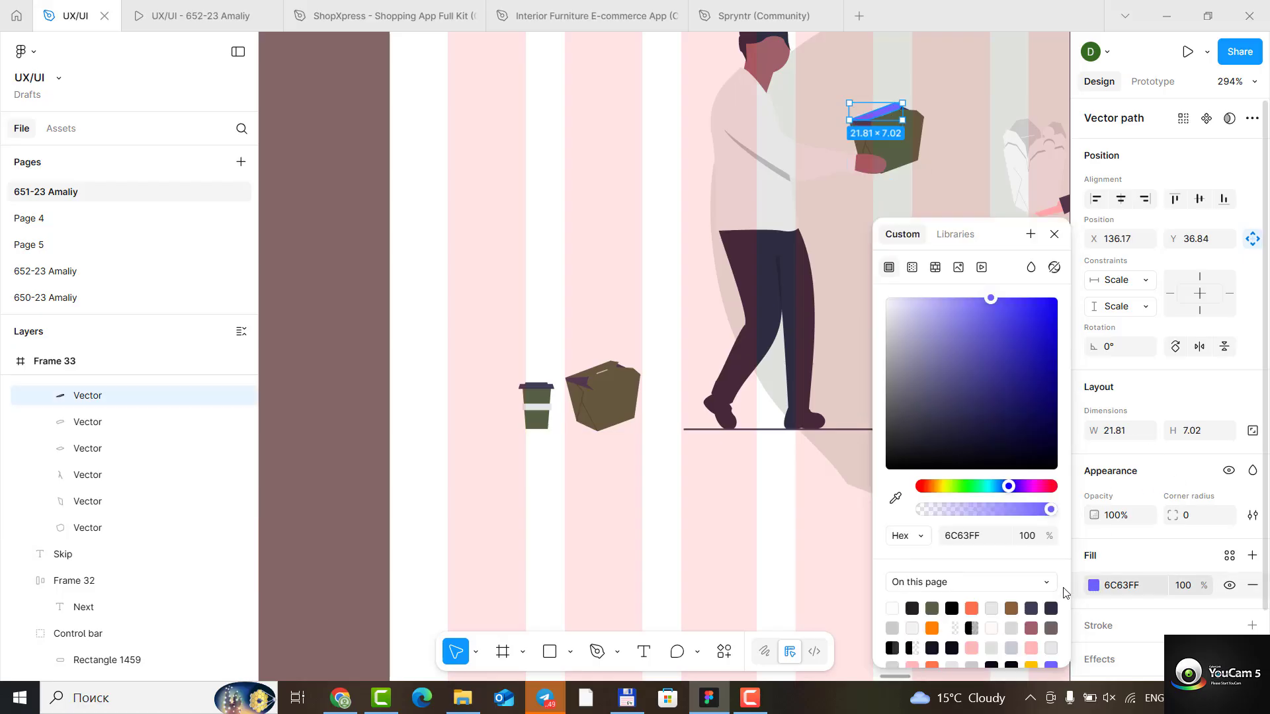
click(933, 606)
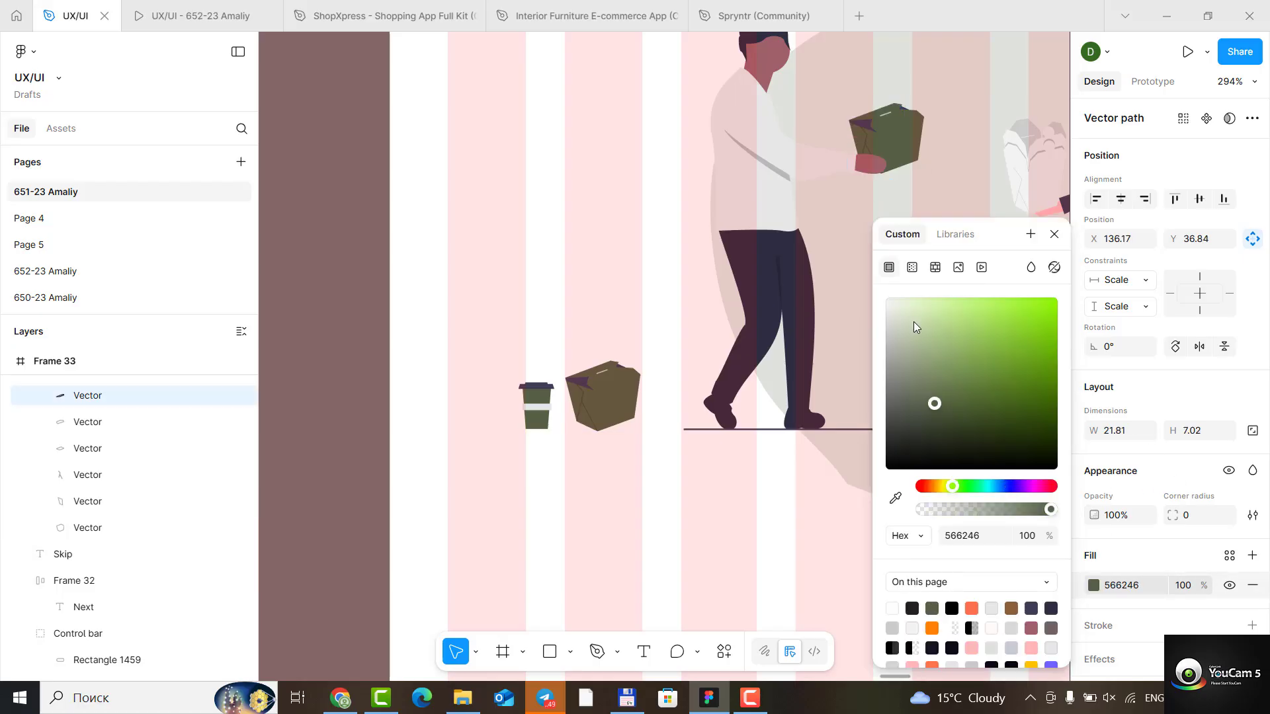
click(1055, 234)
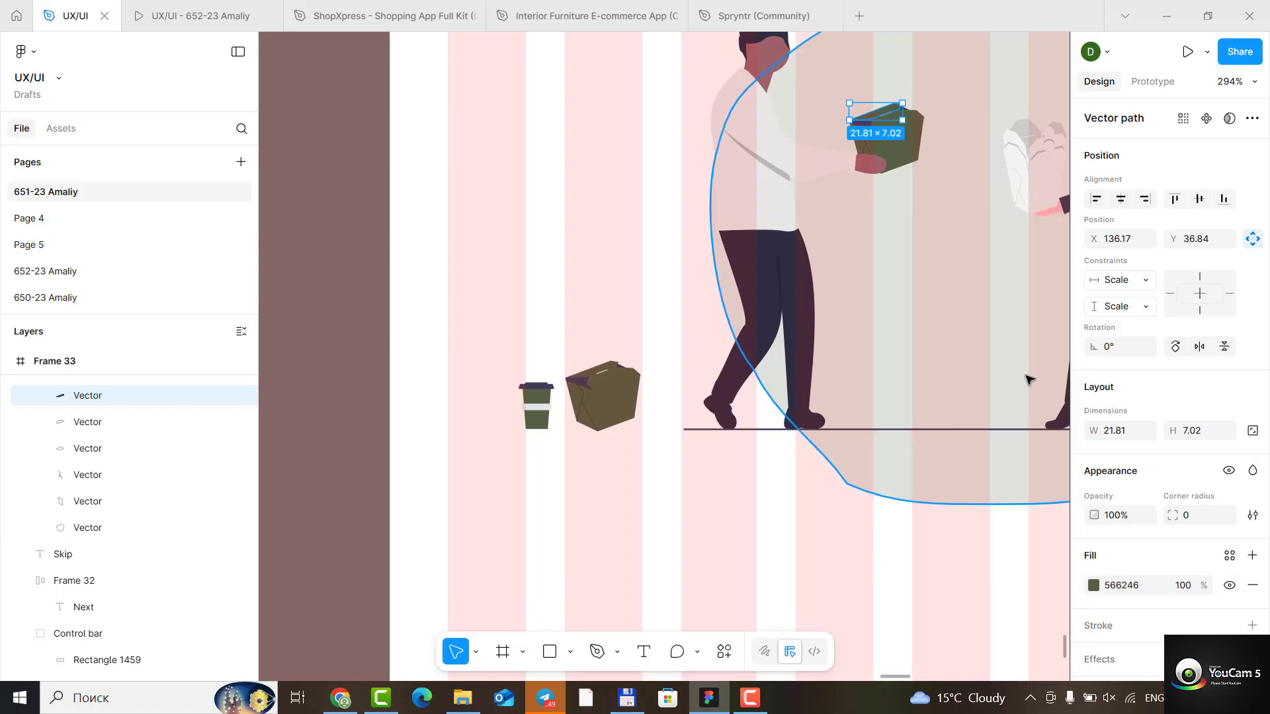
- Replace Frame 33's heading "Create your own wishlists" with "Shop for your loved ones"
scroll(1027, 379, down, 6)
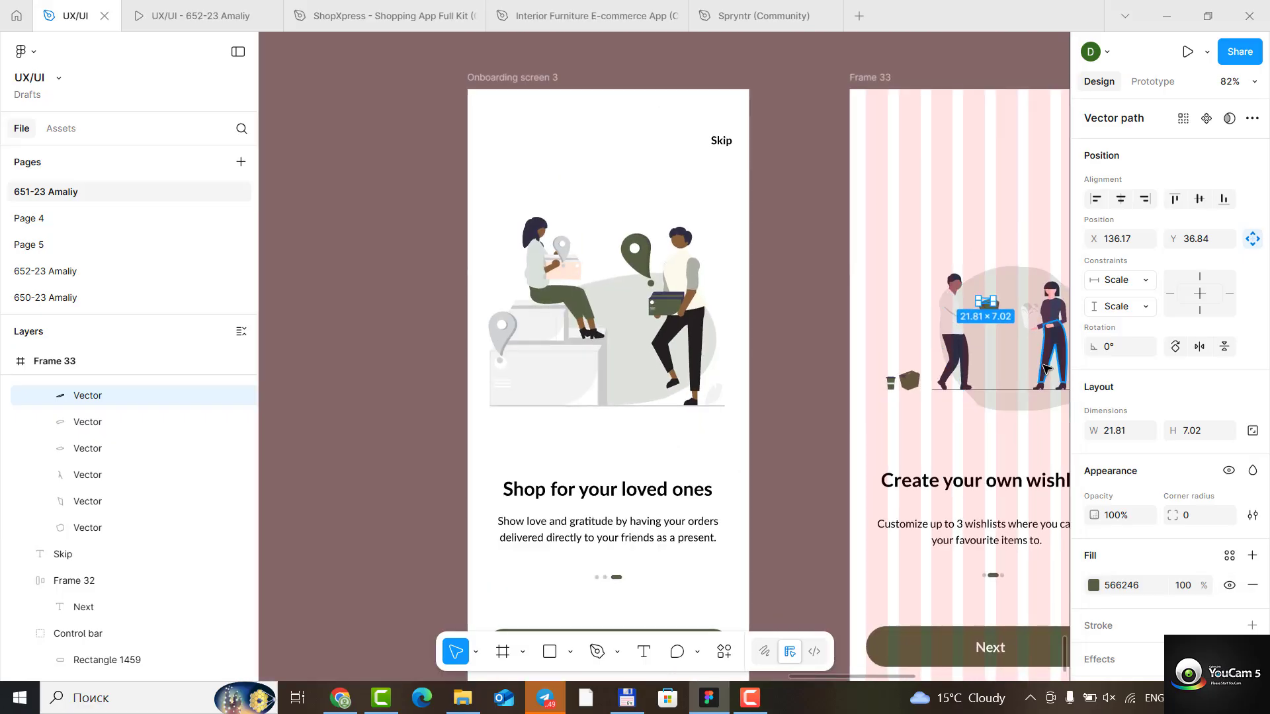
scroll(1043, 369, right, 5)
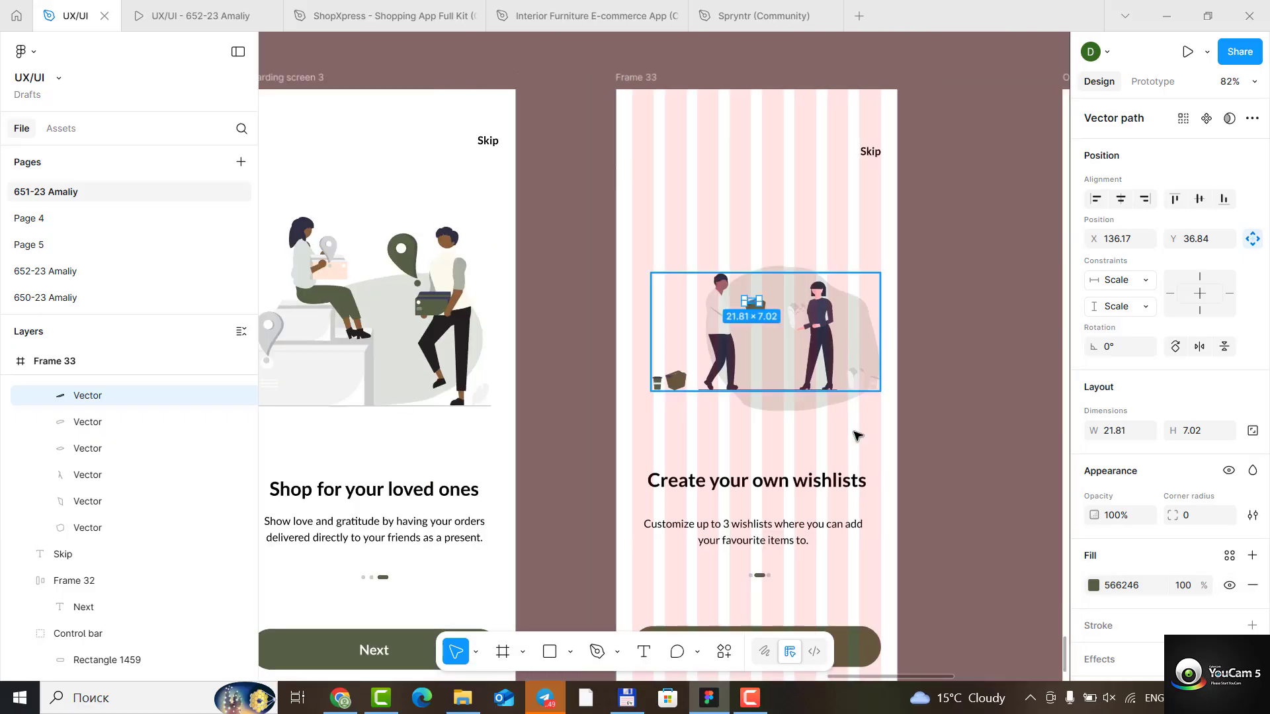
click(893, 430)
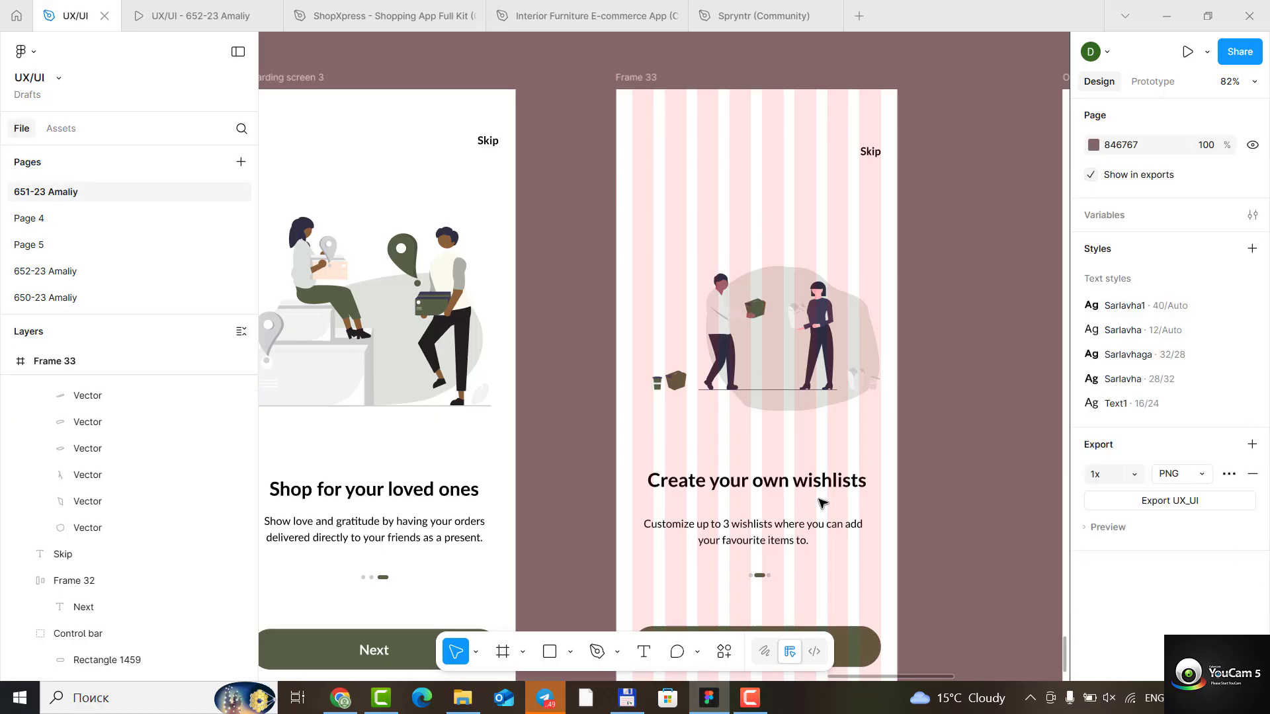
double_click(802, 480)
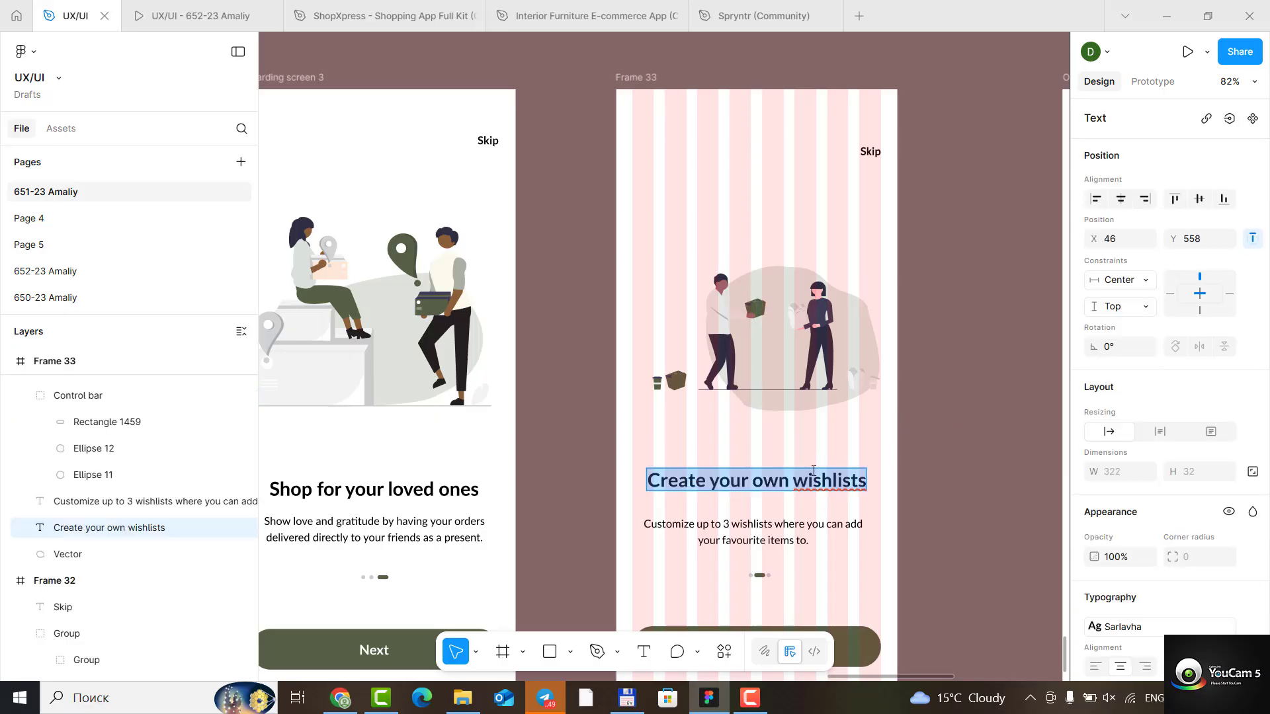
text(Shop)
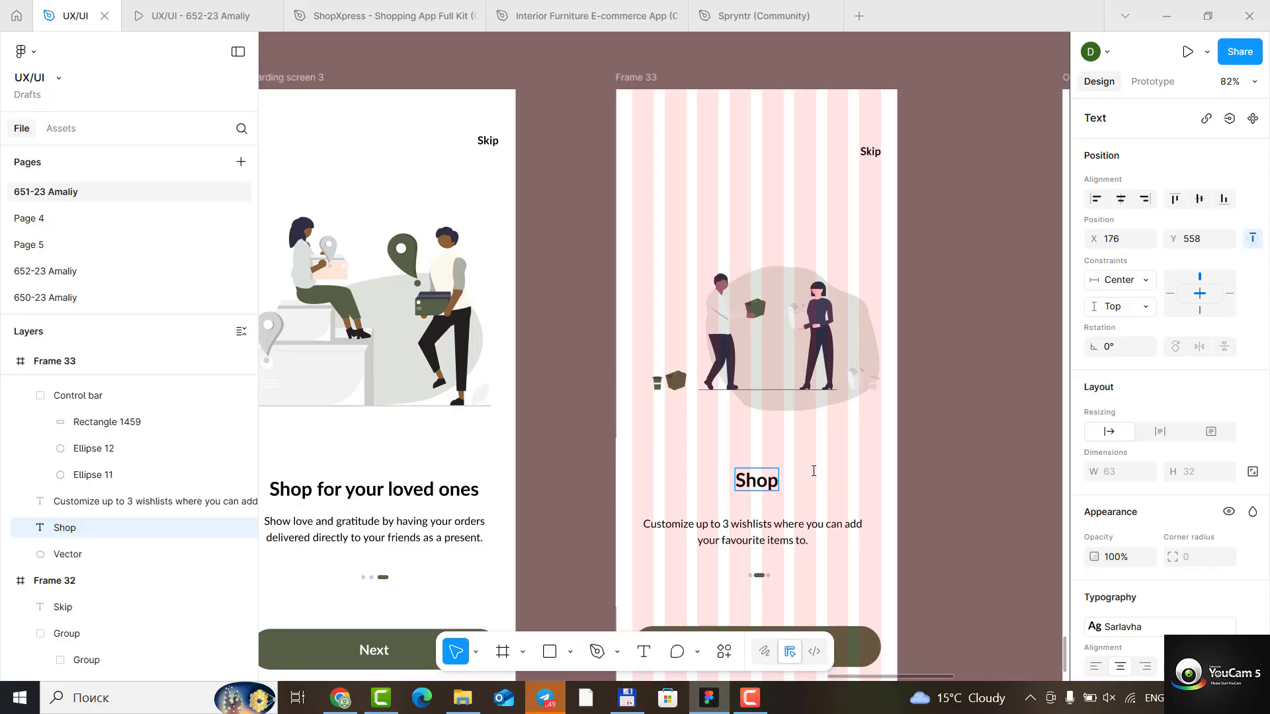
text( for y)
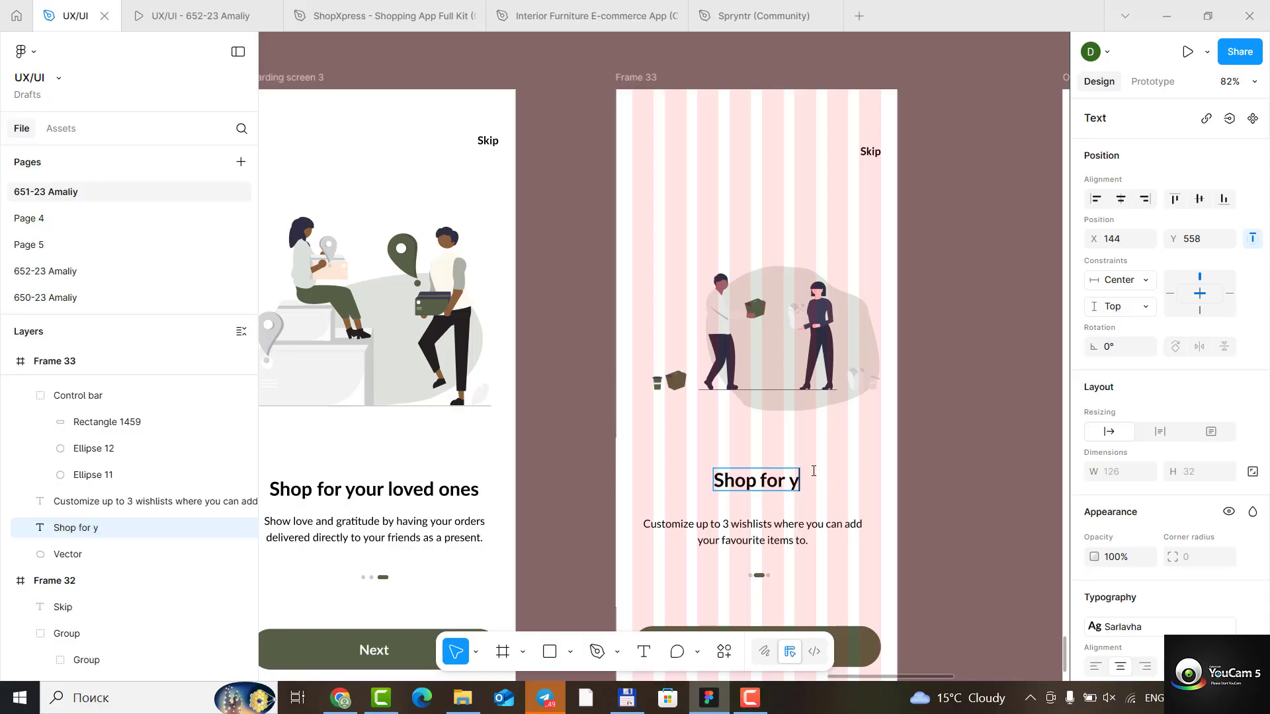
text(our)
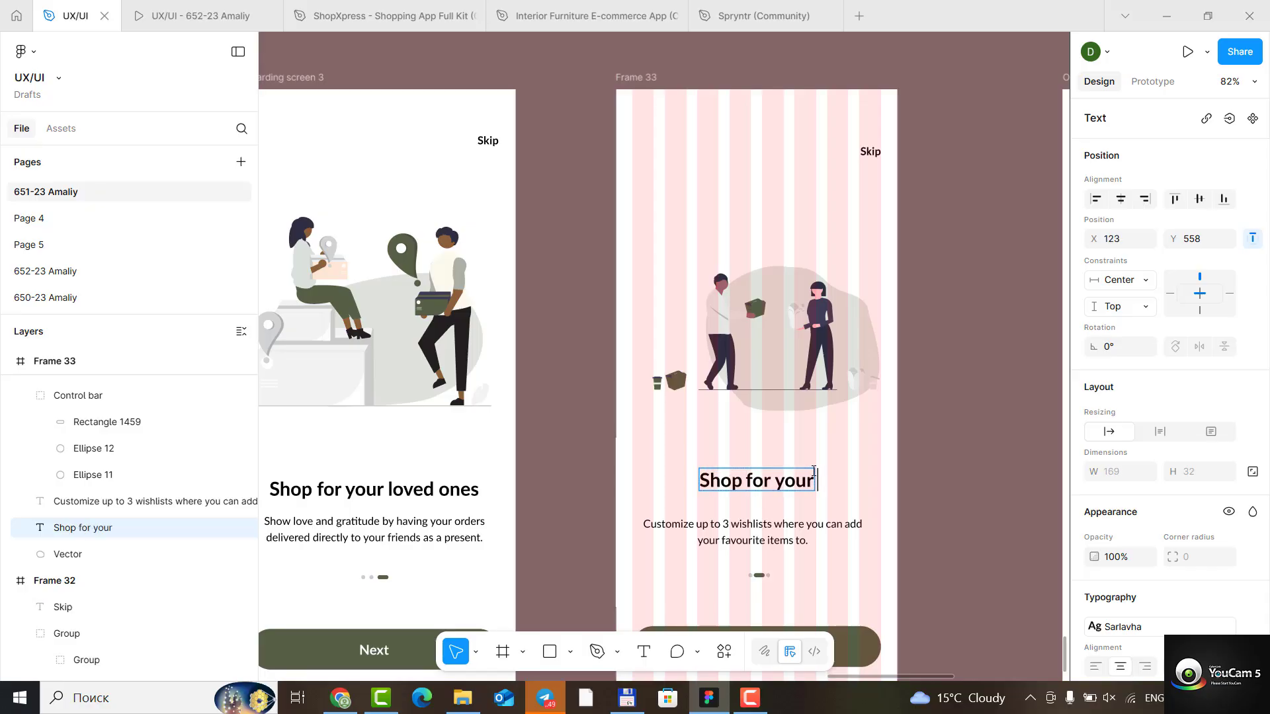
text( loved)
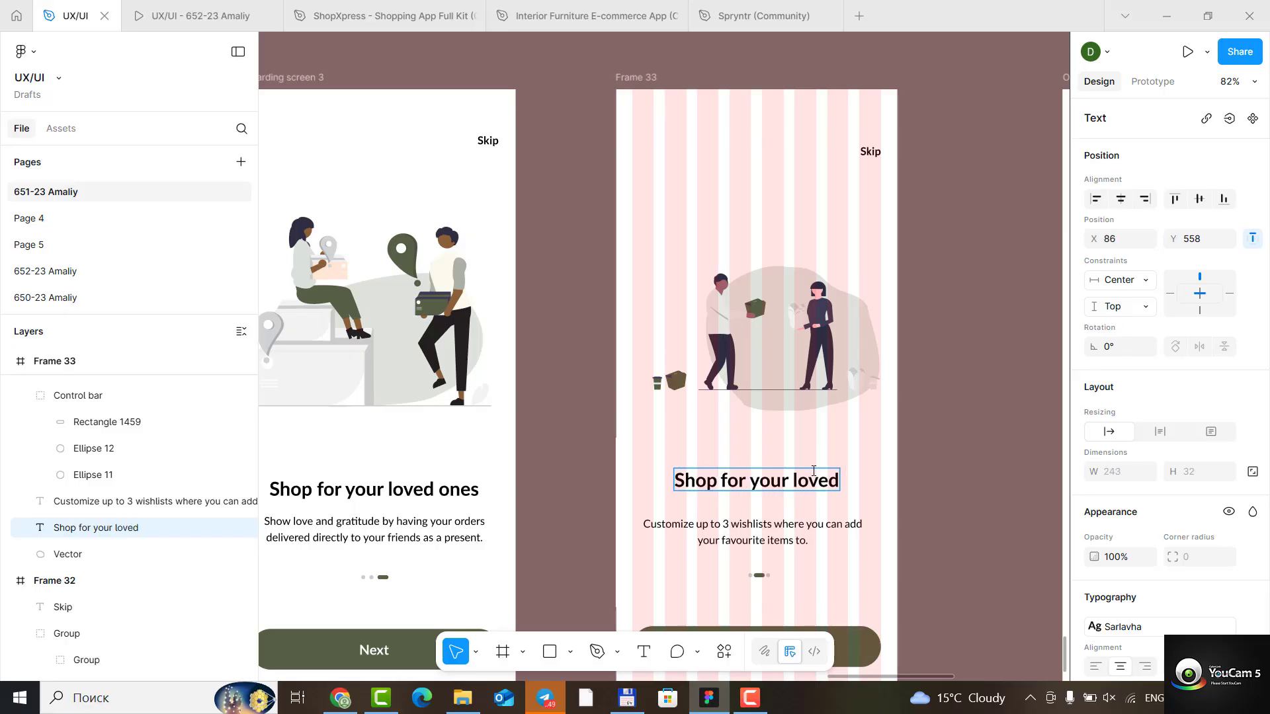
text( ones)
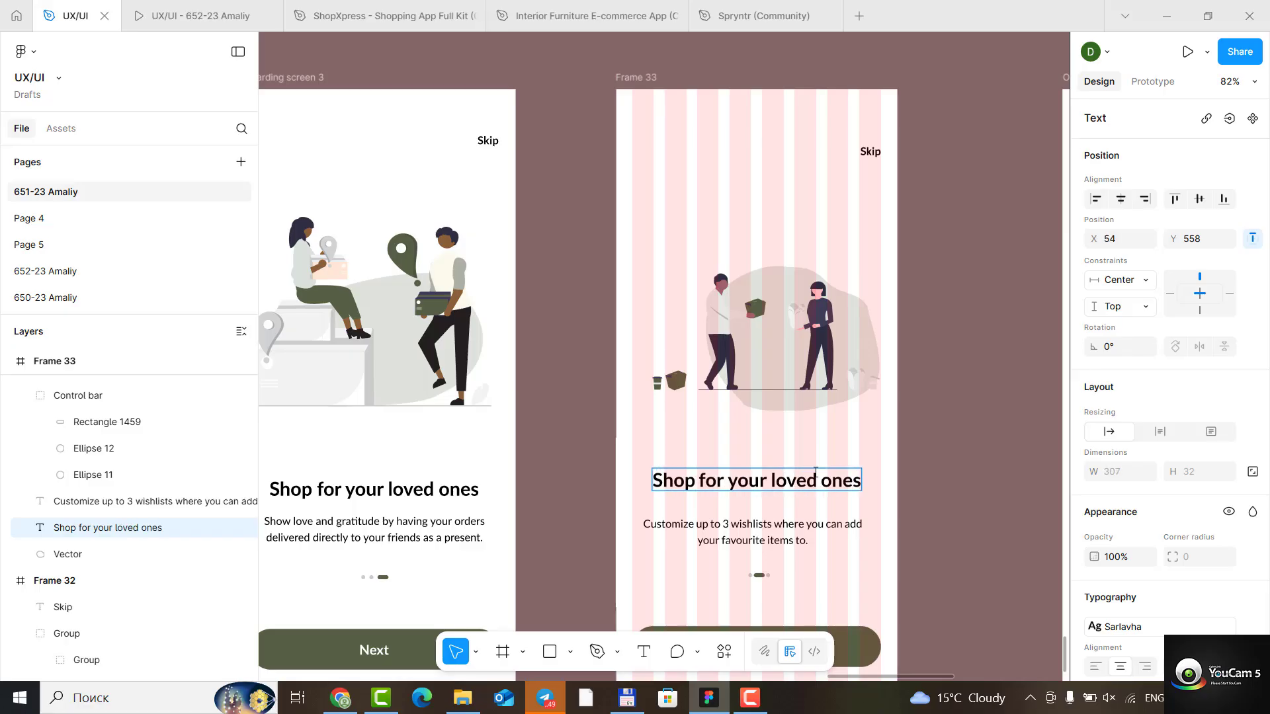
- Replace the description under Frame 33's heading with the line "Show love gratitude by having your orders"
triple_click(791, 535)
key(ctrl+a)
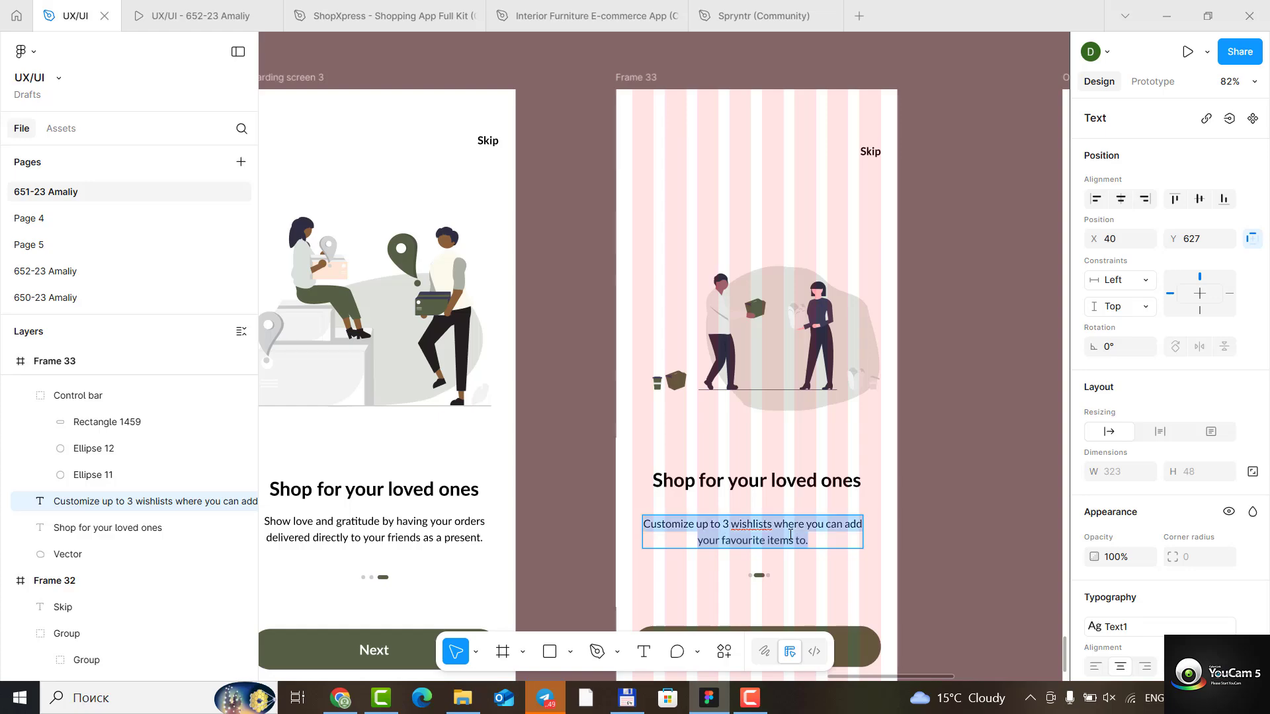
text(Sho)
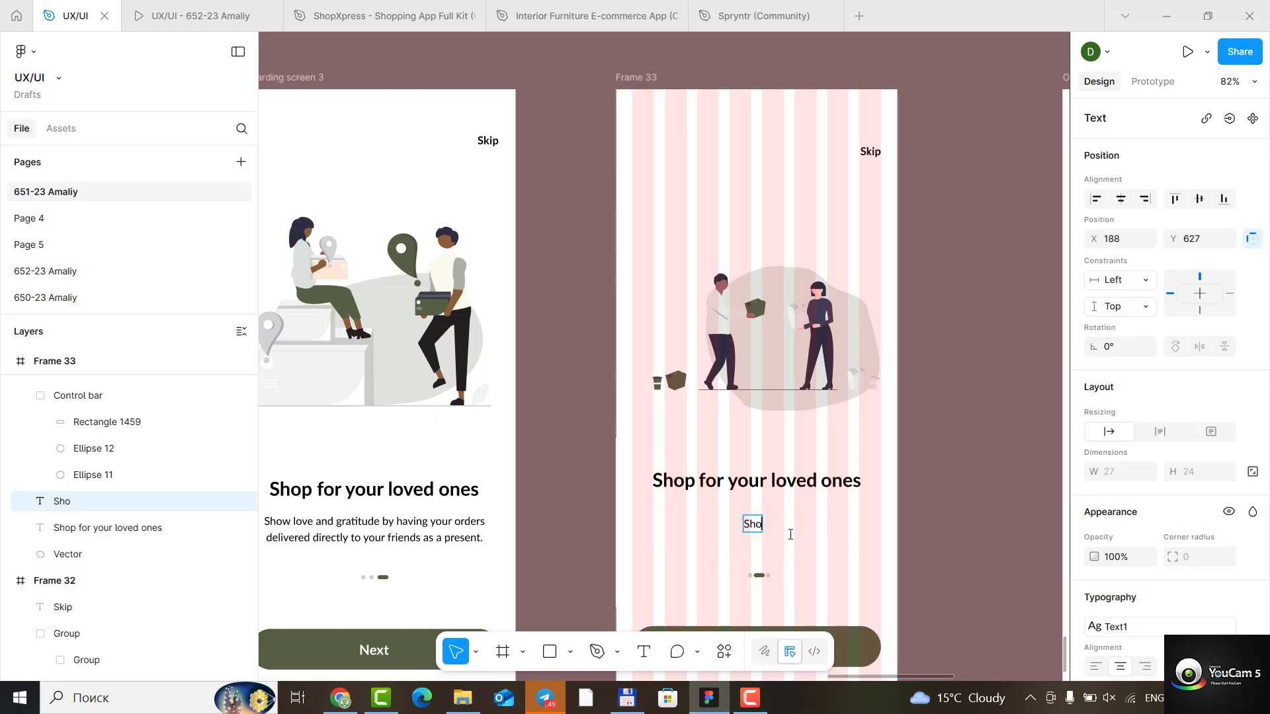
text(w love gra)
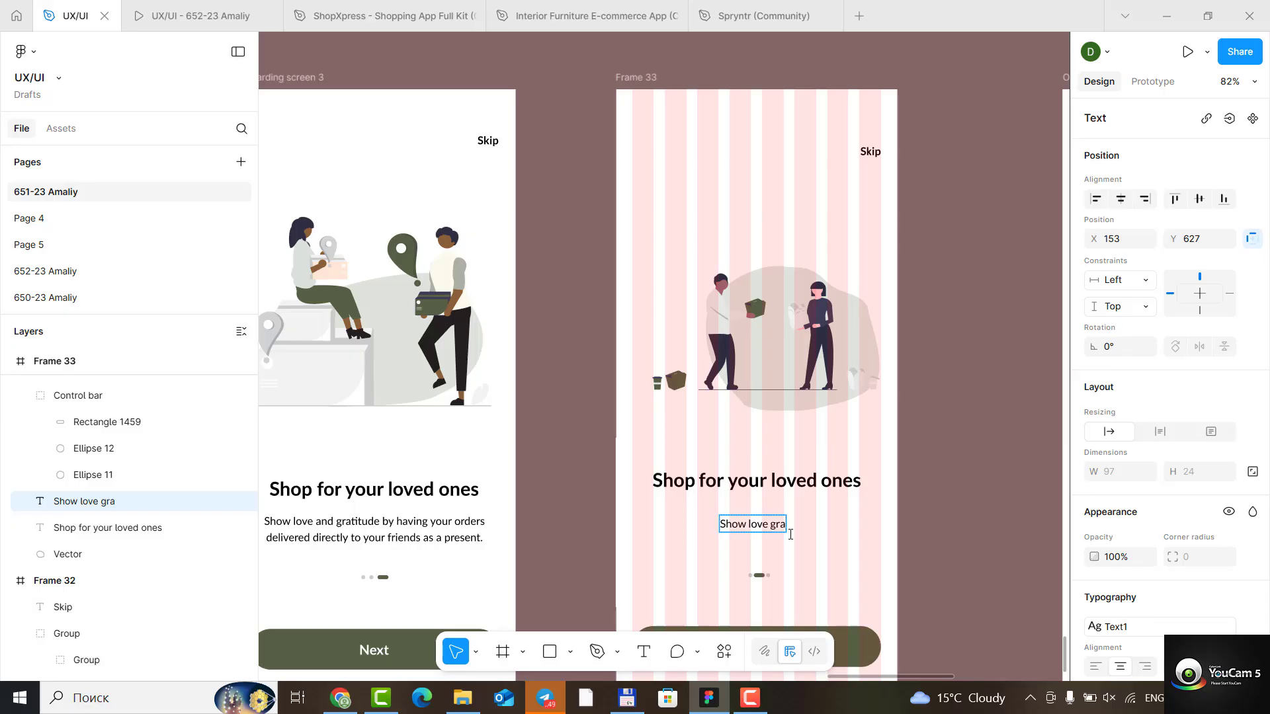
text(titude)
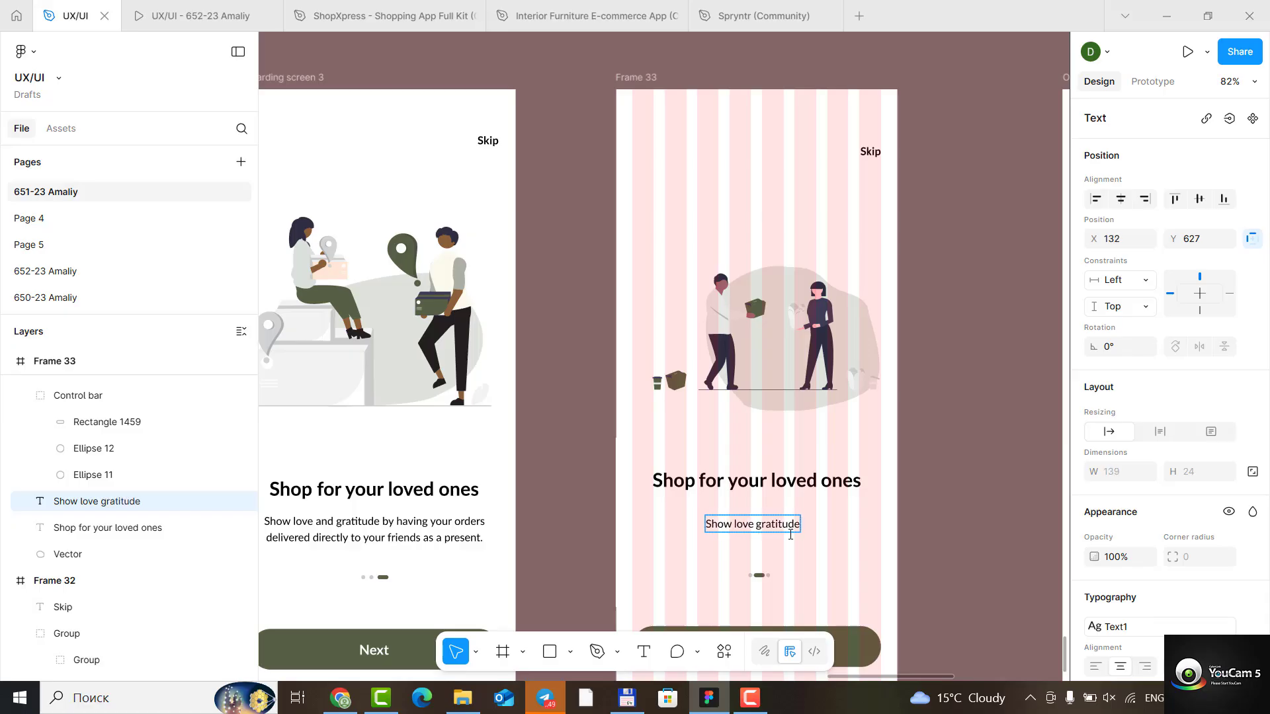
text( by hav)
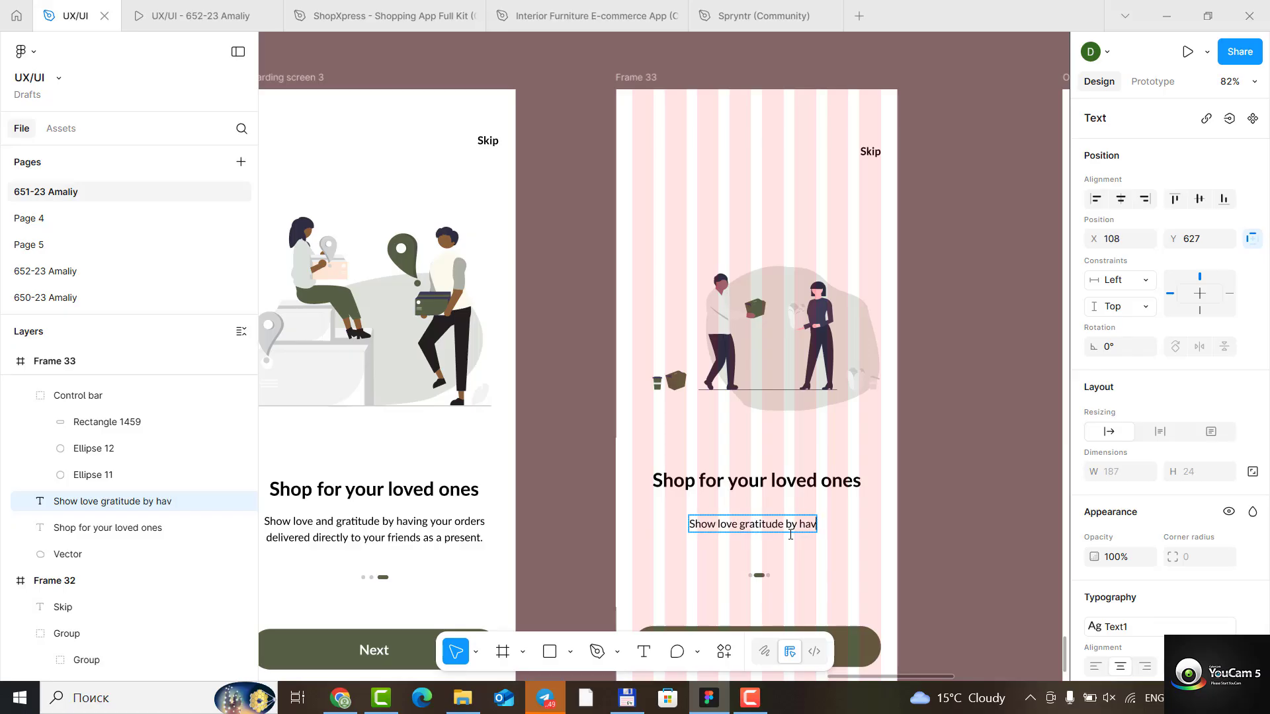
text(ing yo)
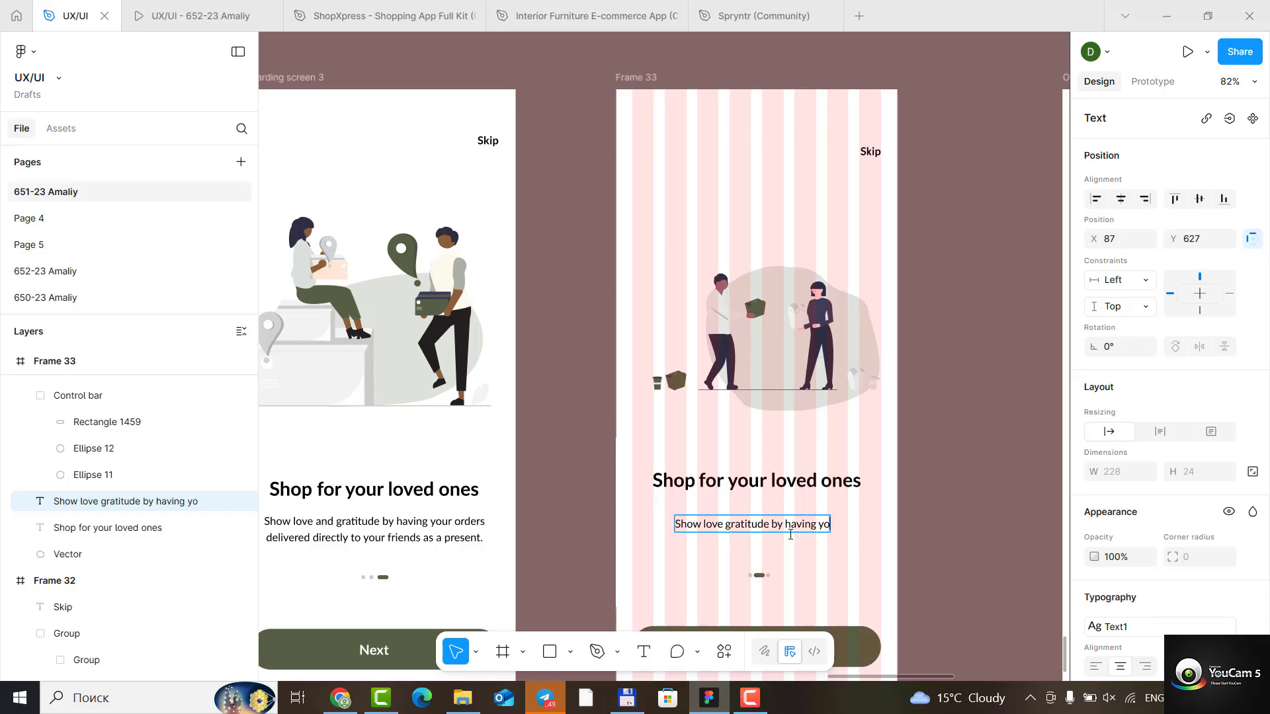
text(ur orders)
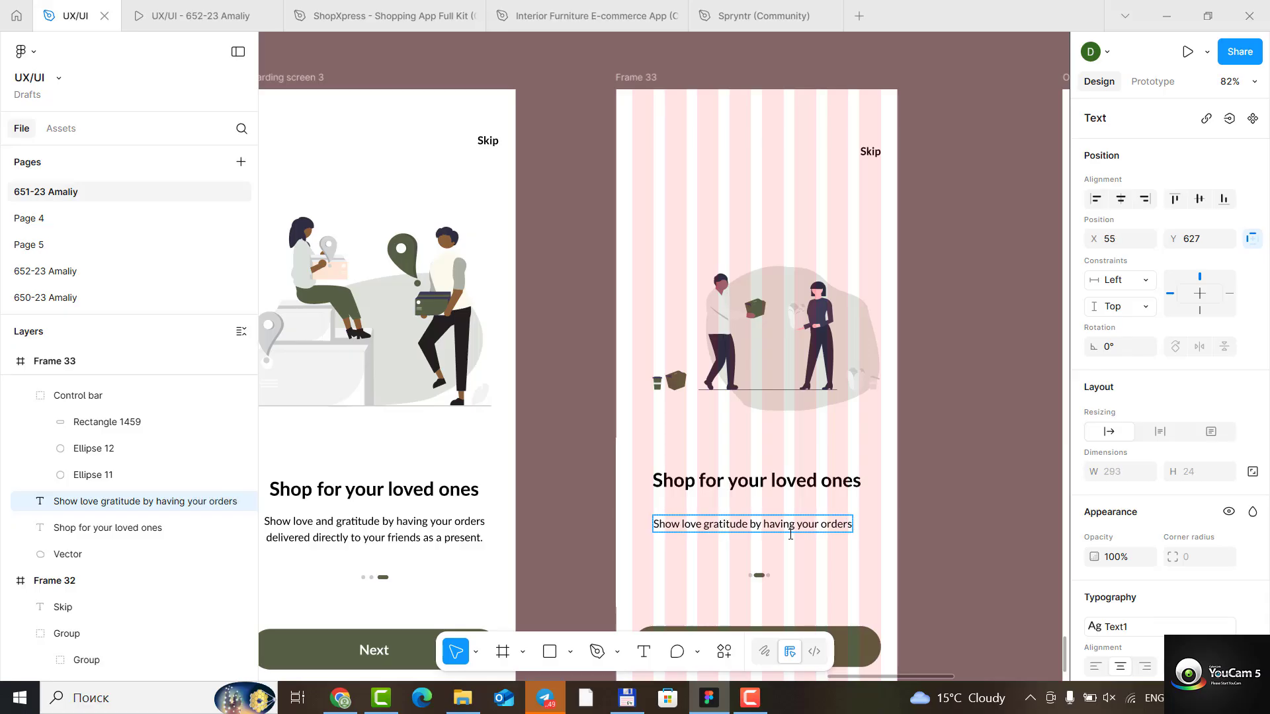
- Add the second line "delivered directly to your friends as a present" to Frame 33's description
key(Return)
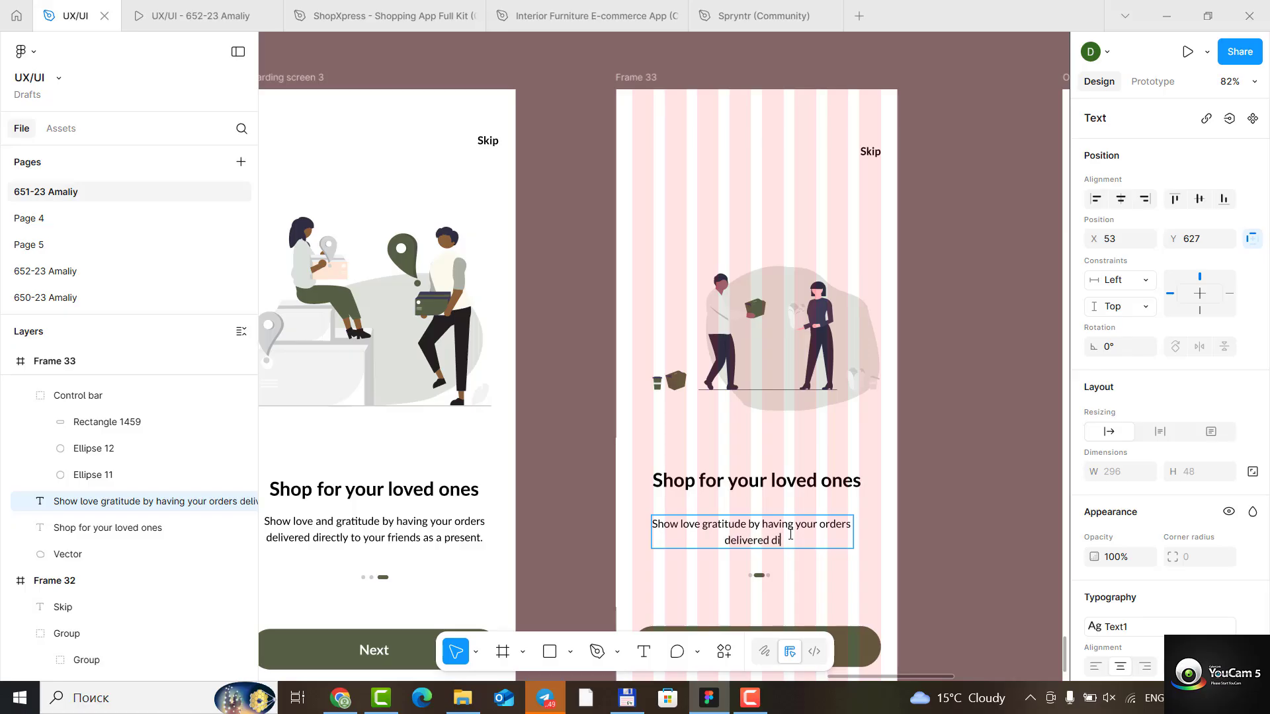
text(delivered directly to your friend)
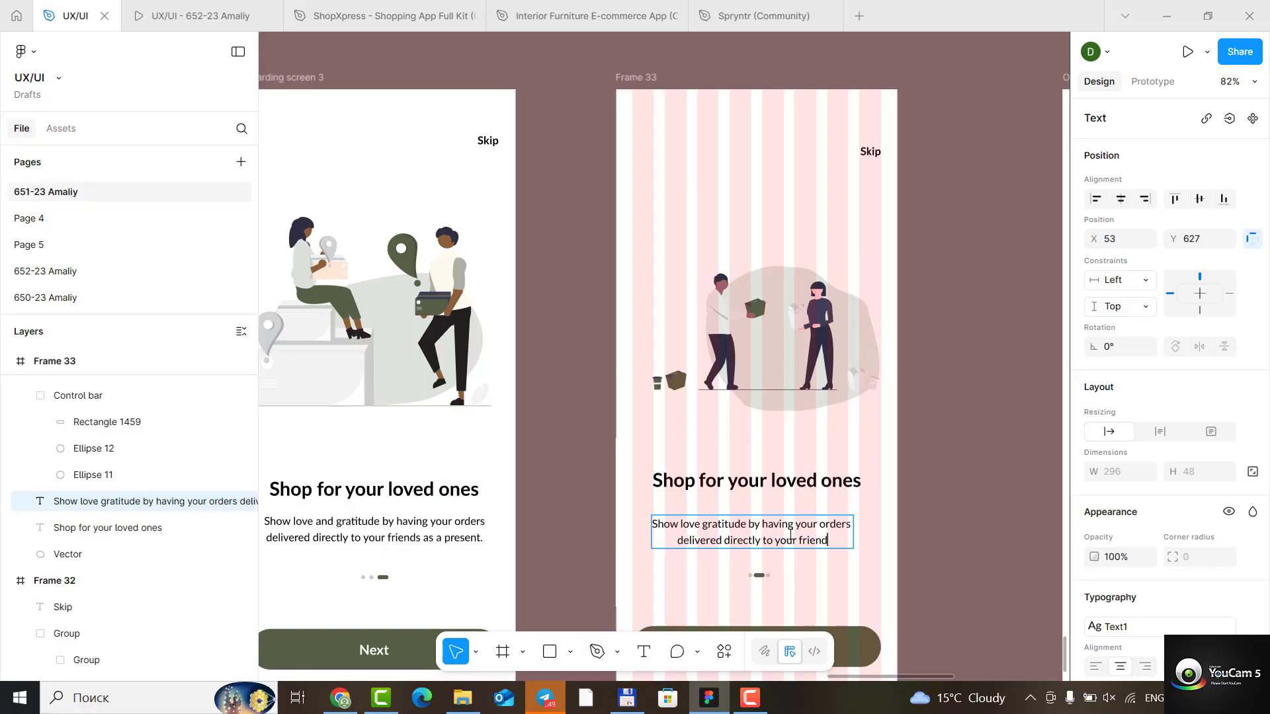
text(s as a)
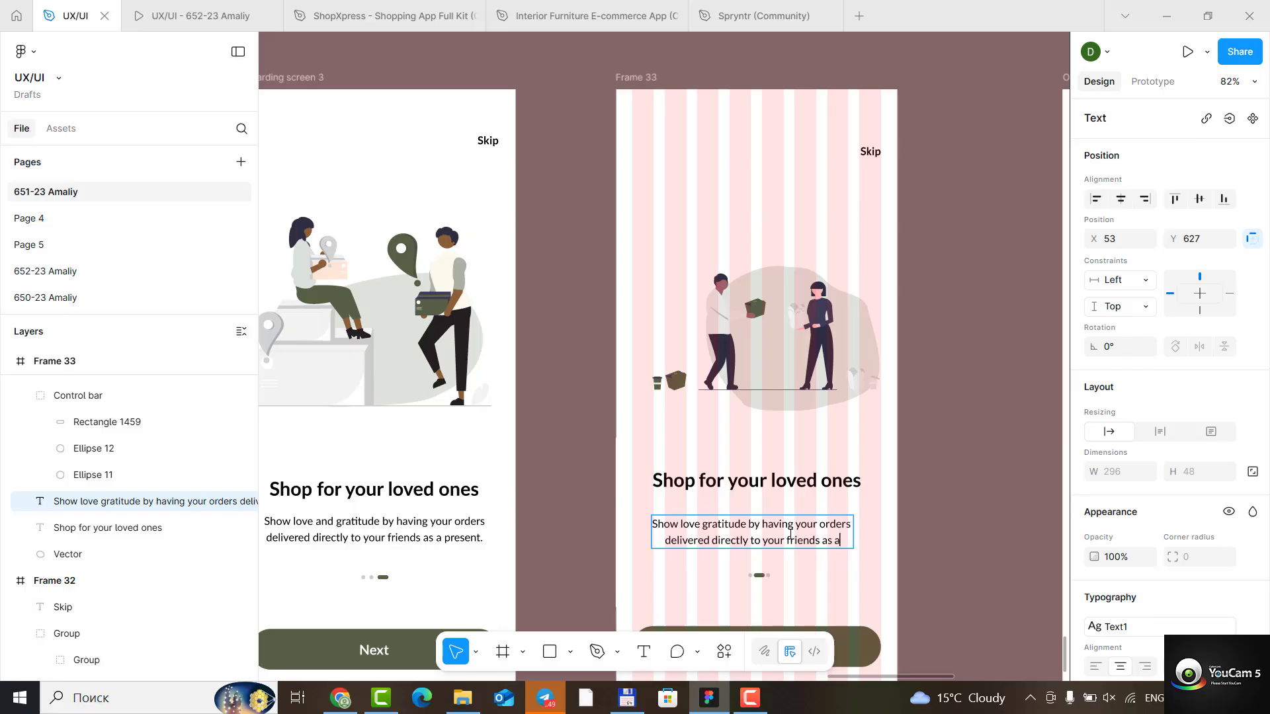
text( p)
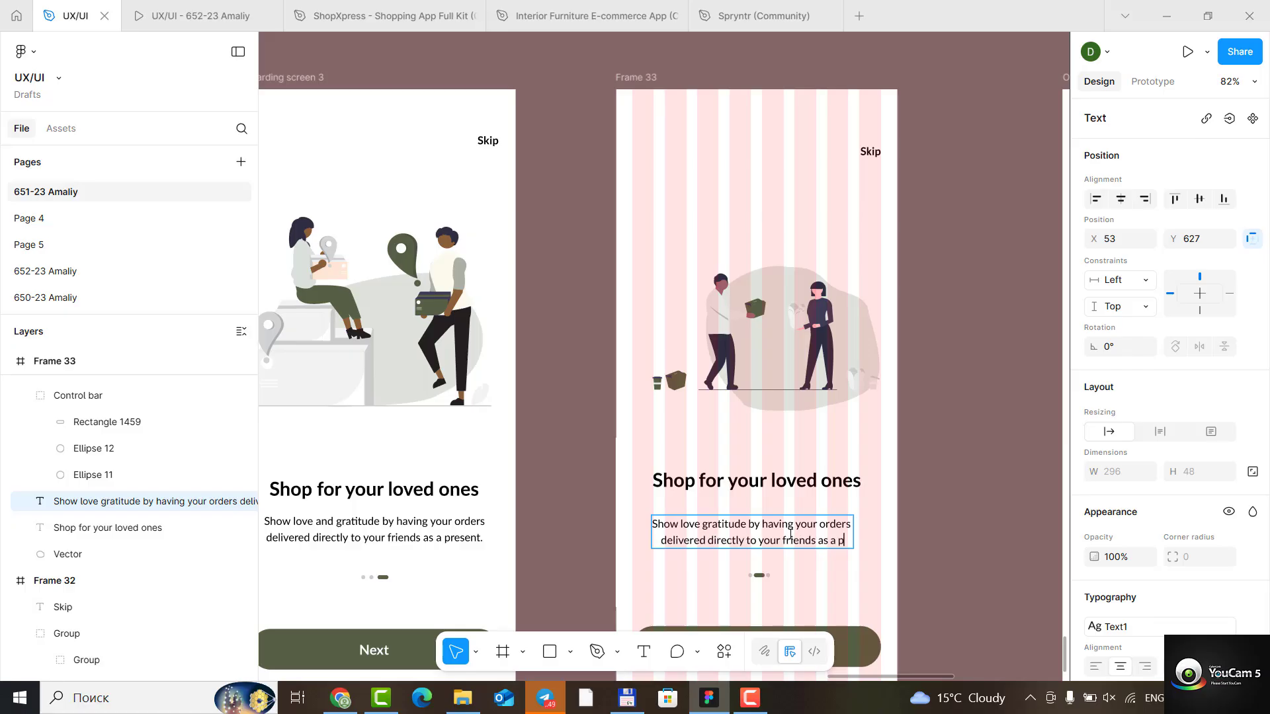
text(resent)
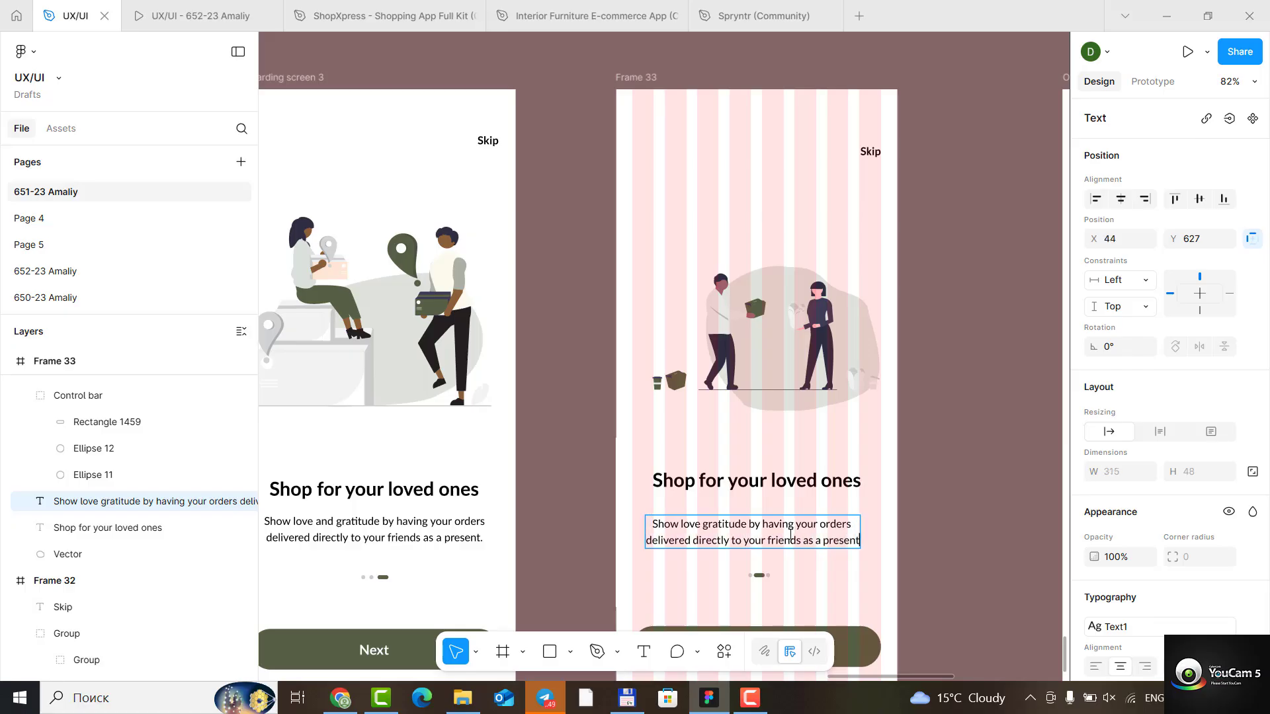
- Rearrange Frame 33's page indicator so both grey dots come first and the long green pill is last
scroll(794, 599, up, 10)
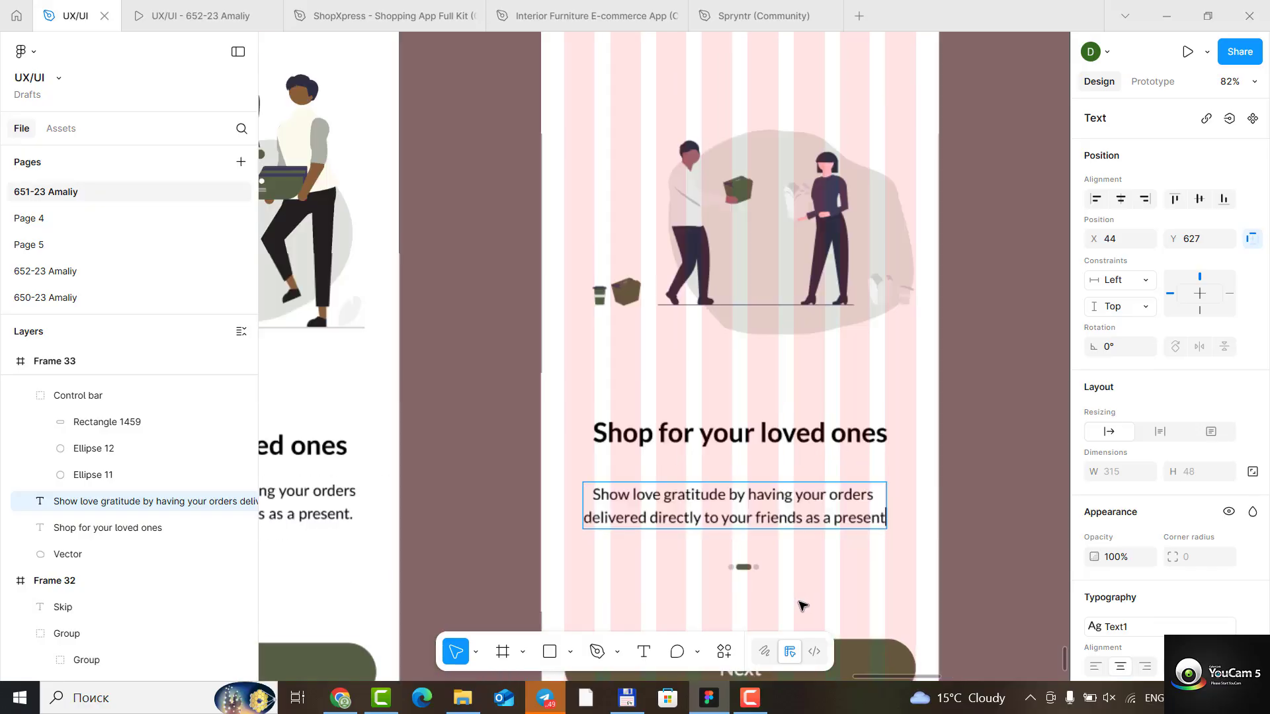
scroll(652, 564, up, 3)
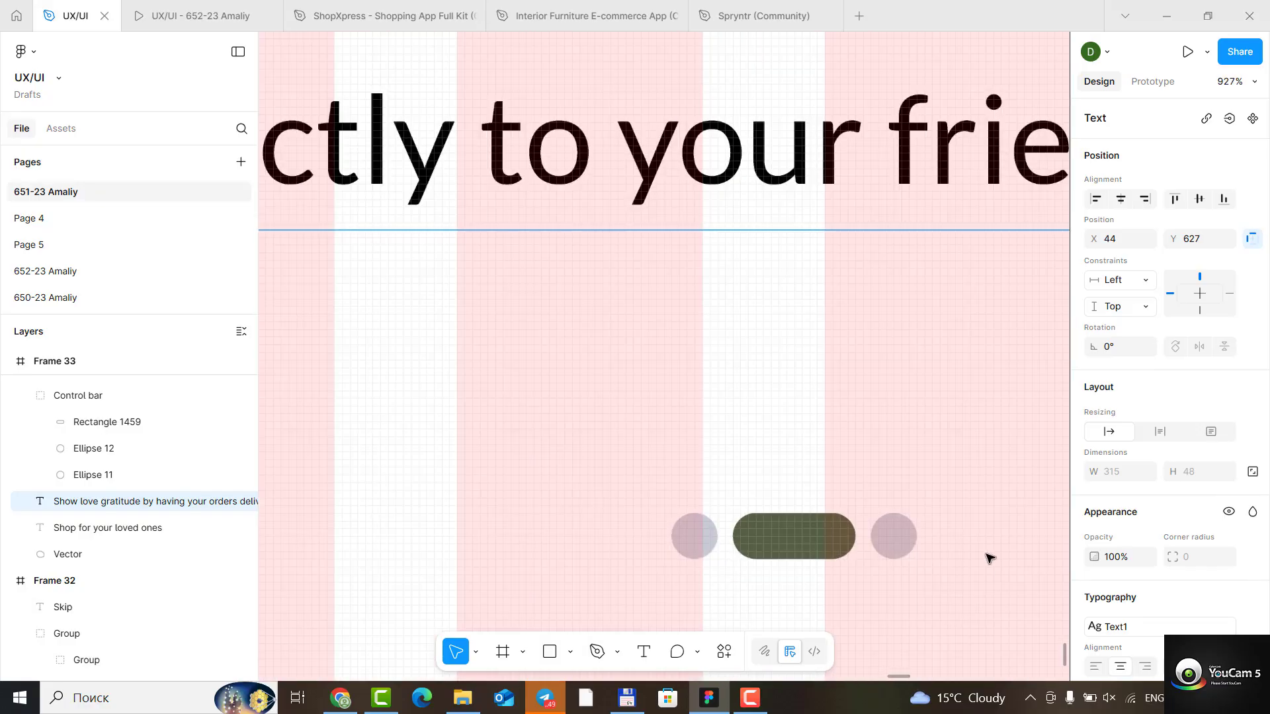
scroll(986, 557, down, 2)
scroll(973, 561, down, 1)
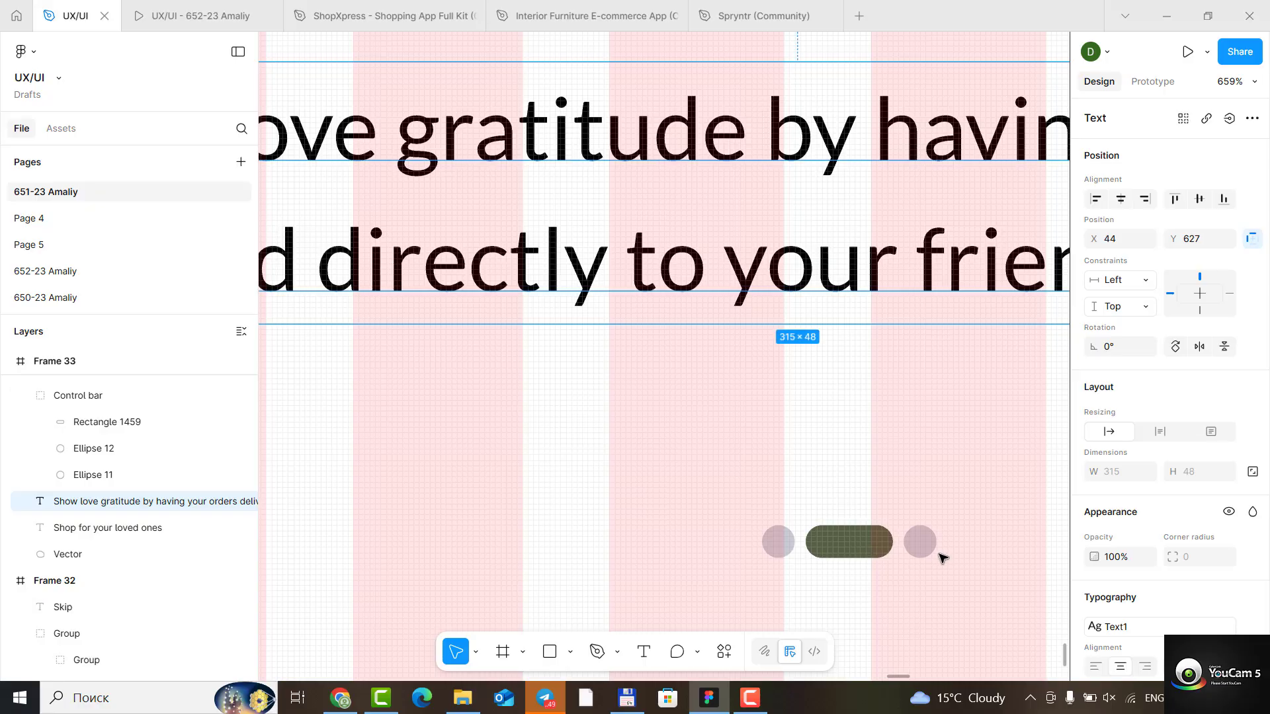
click(921, 541)
click(917, 543)
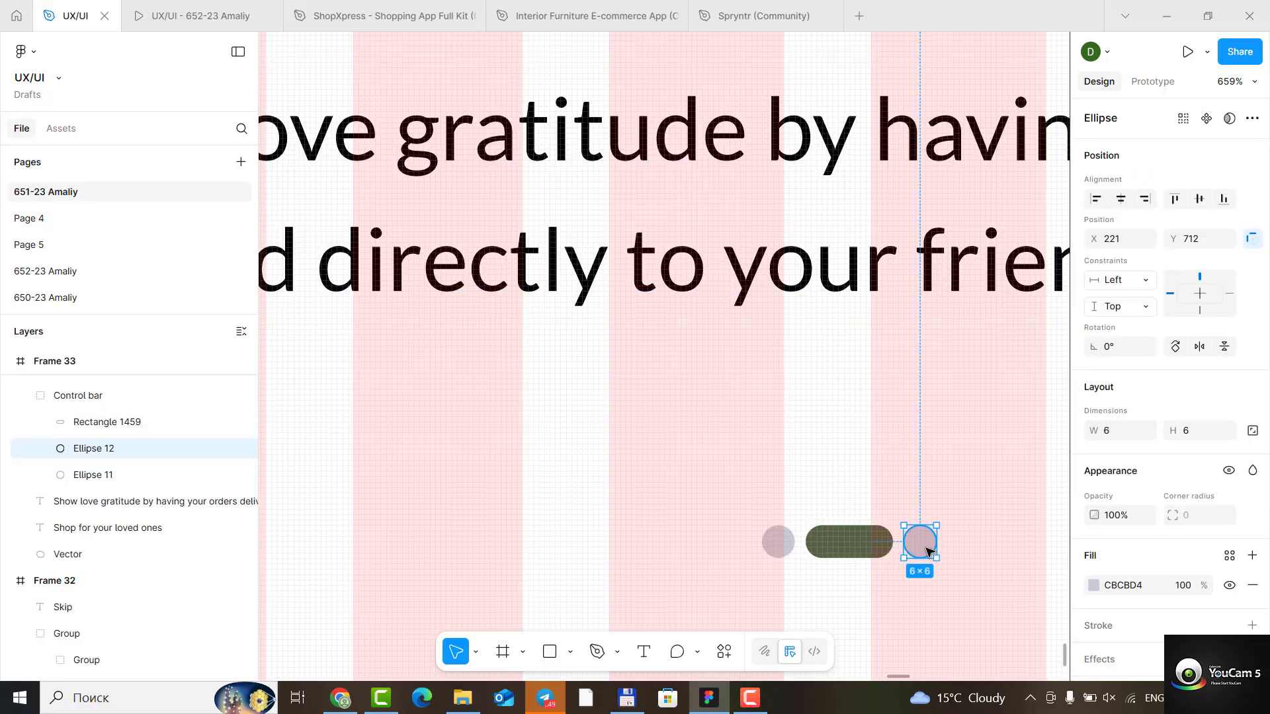
drag(889, 546, 810, 548)
drag(967, 548, 832, 547)
click(914, 580)
- Move Frames 31, 32, 33 and 34 out from between the reference screens into one row below them, in numerical order
scroll(920, 578, down, 6)
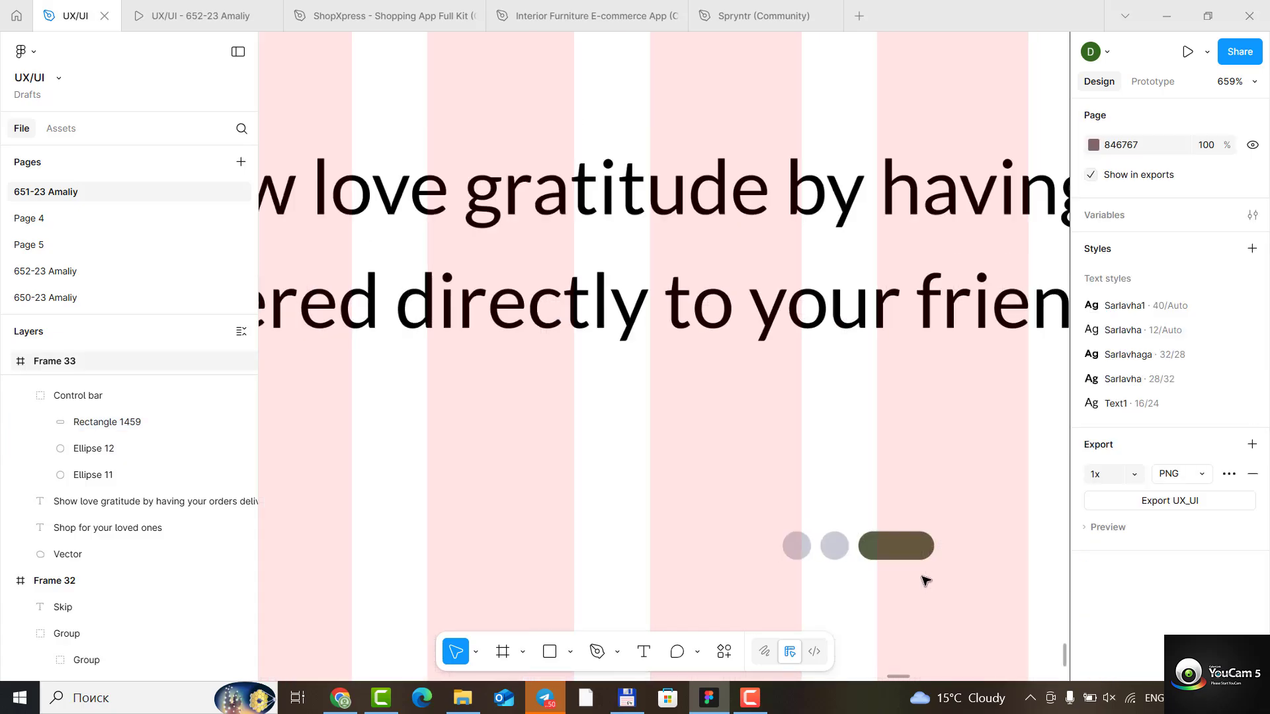
scroll(990, 582, down, 6)
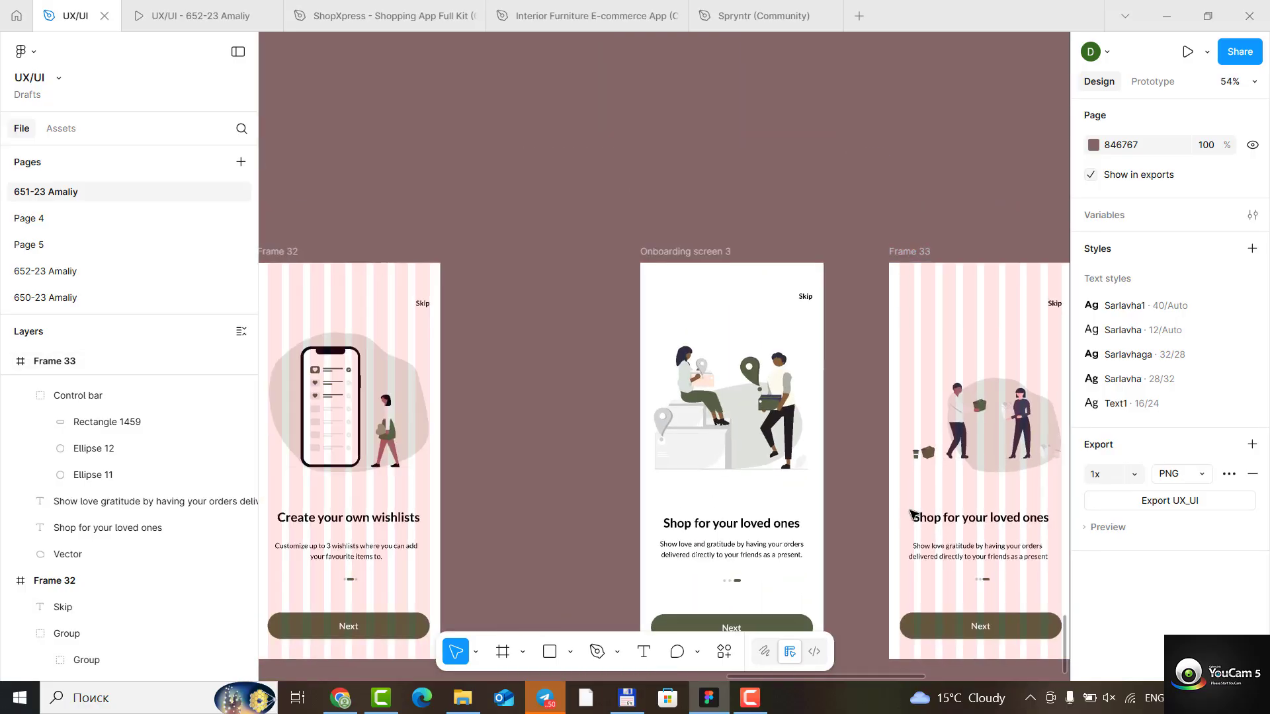
scroll(596, 562, down, 2)
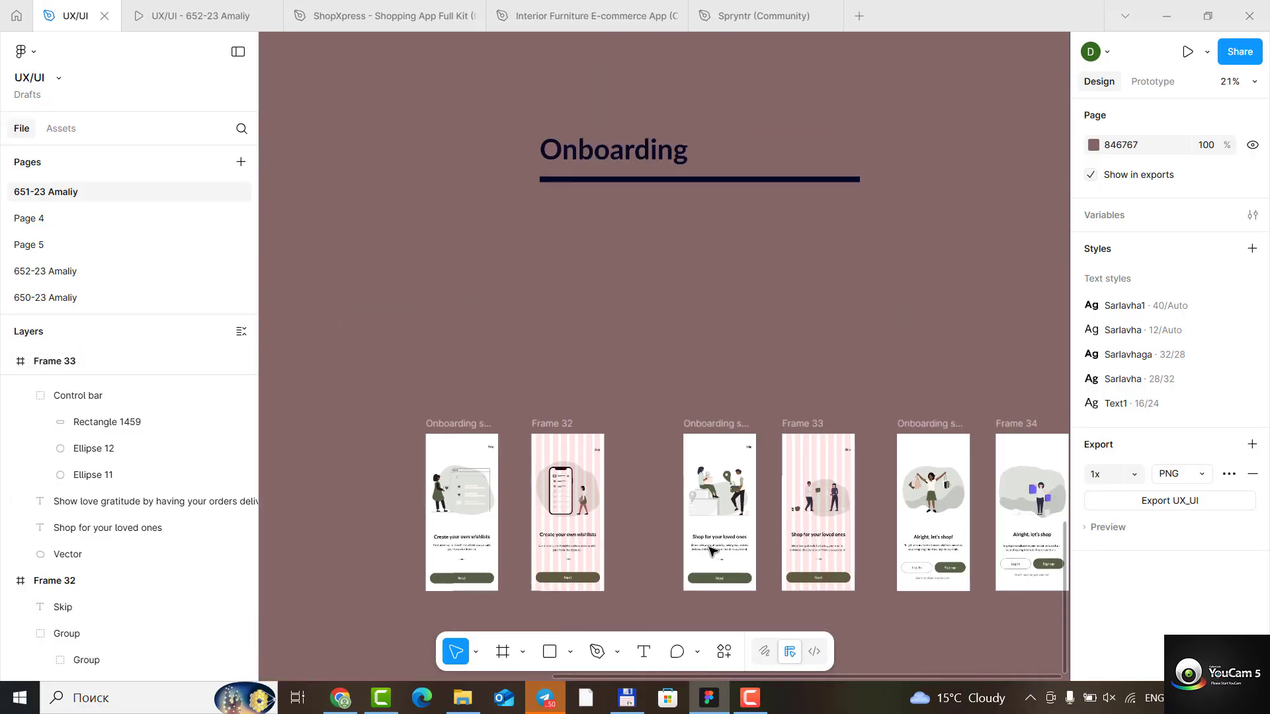
scroll(615, 529, down, 1)
scroll(612, 511, down, 4)
scroll(661, 363, up, 1)
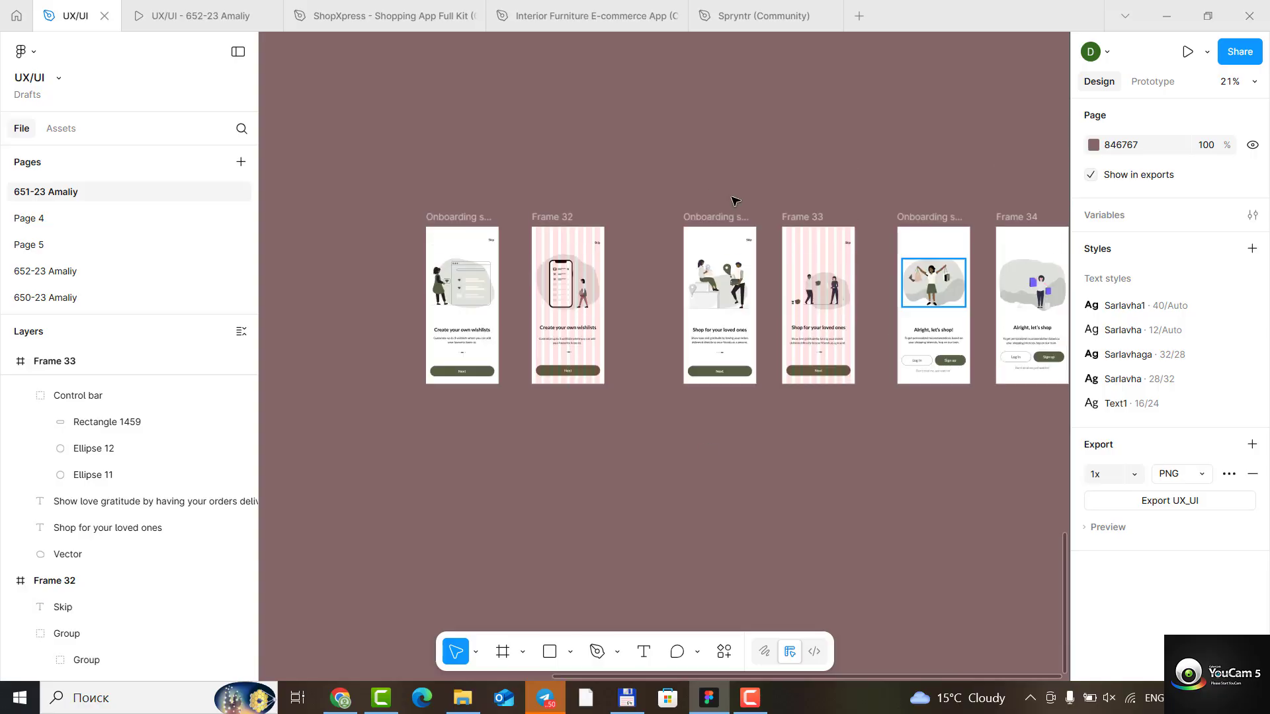
click(559, 219)
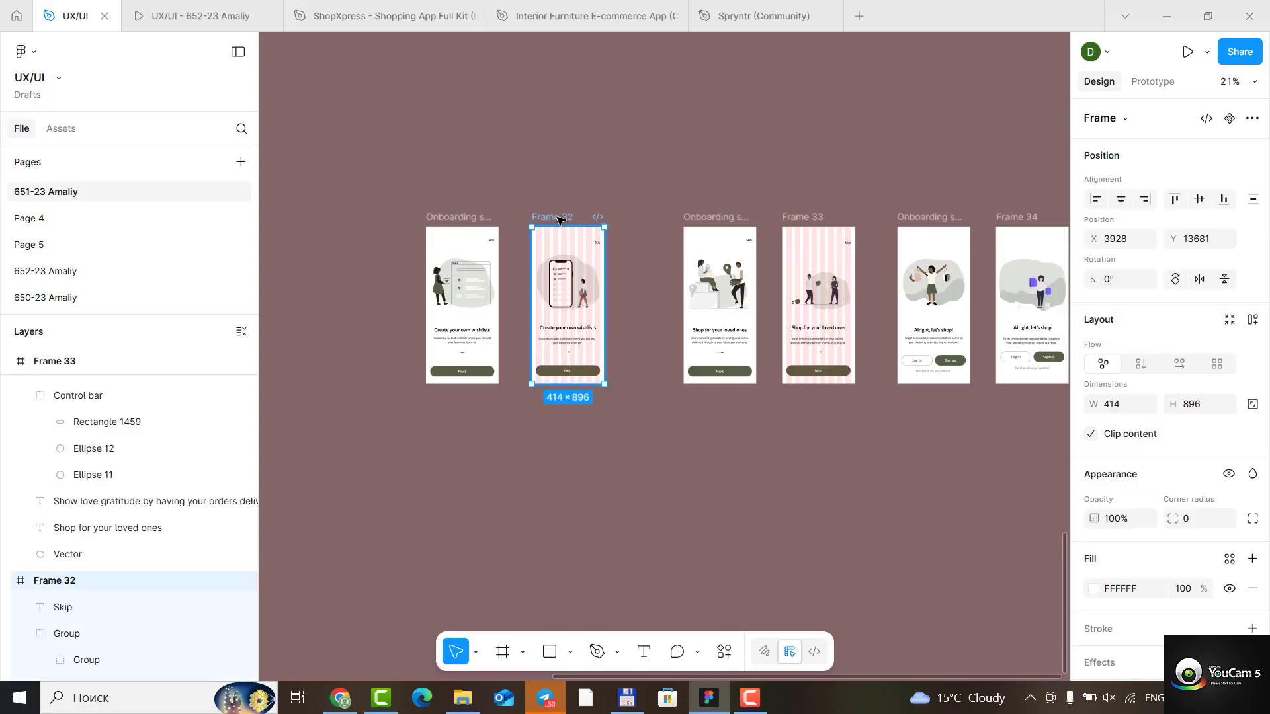
scroll(564, 447, down, 4)
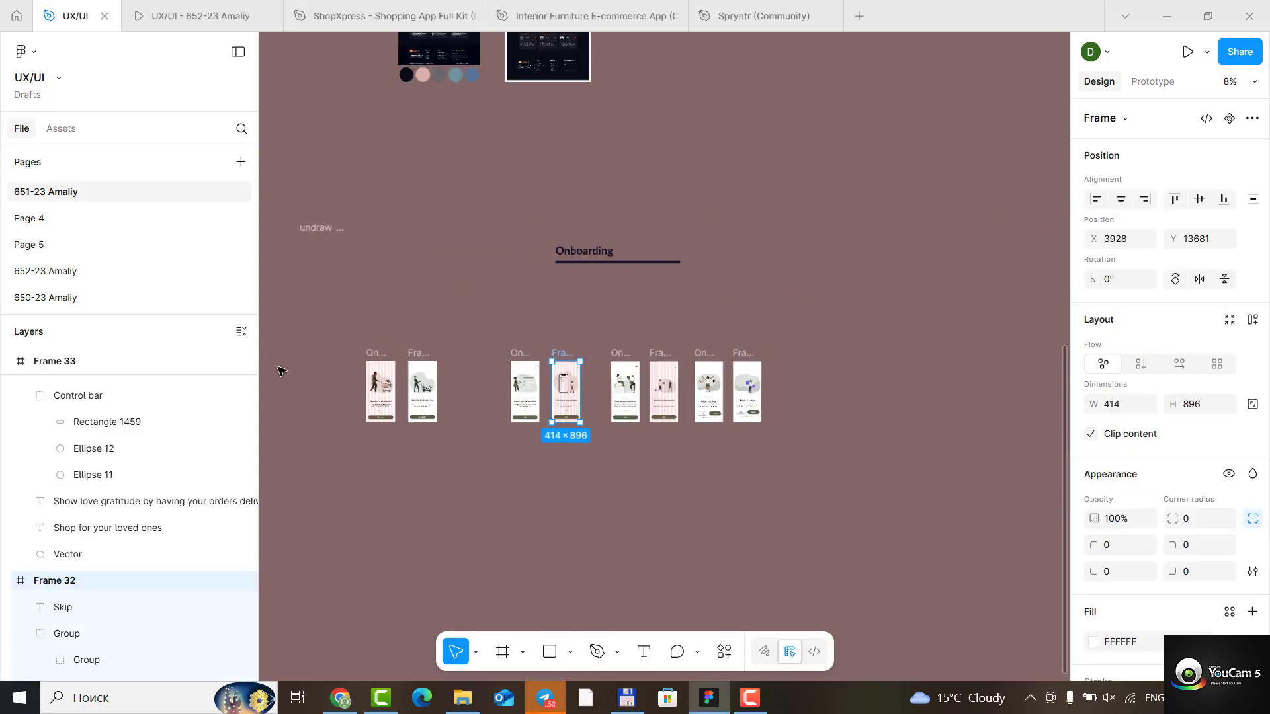
drag(421, 356, 412, 519)
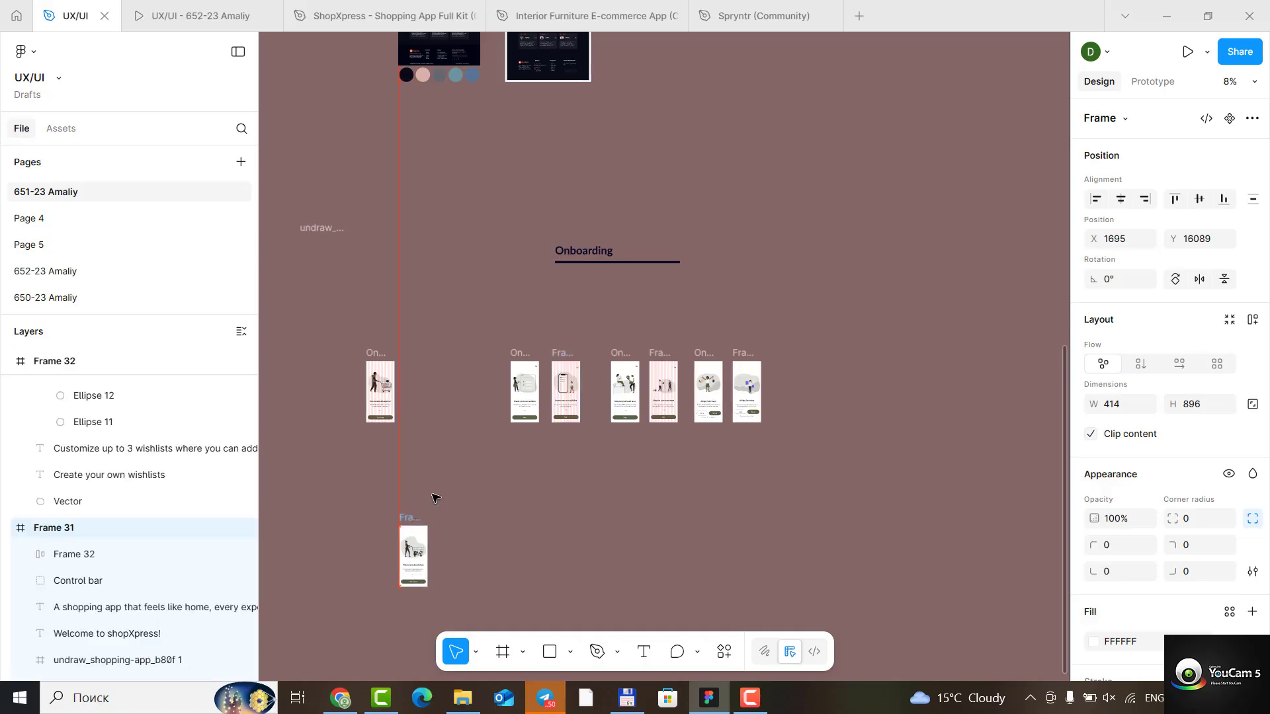
drag(563, 357, 459, 520)
drag(657, 355, 511, 520)
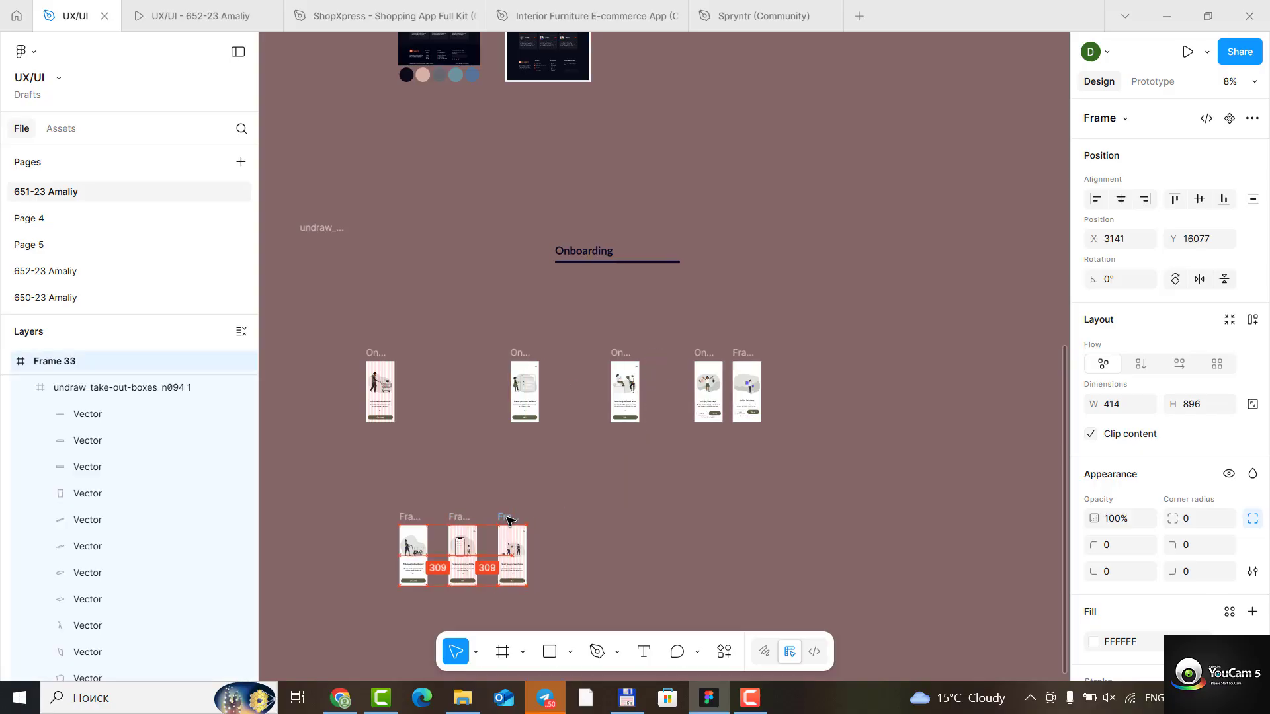
drag(747, 391, 555, 556)
- Hide the 8-column layout guides on Frame 32 and Frame 33
scroll(367, 545, up, 5)
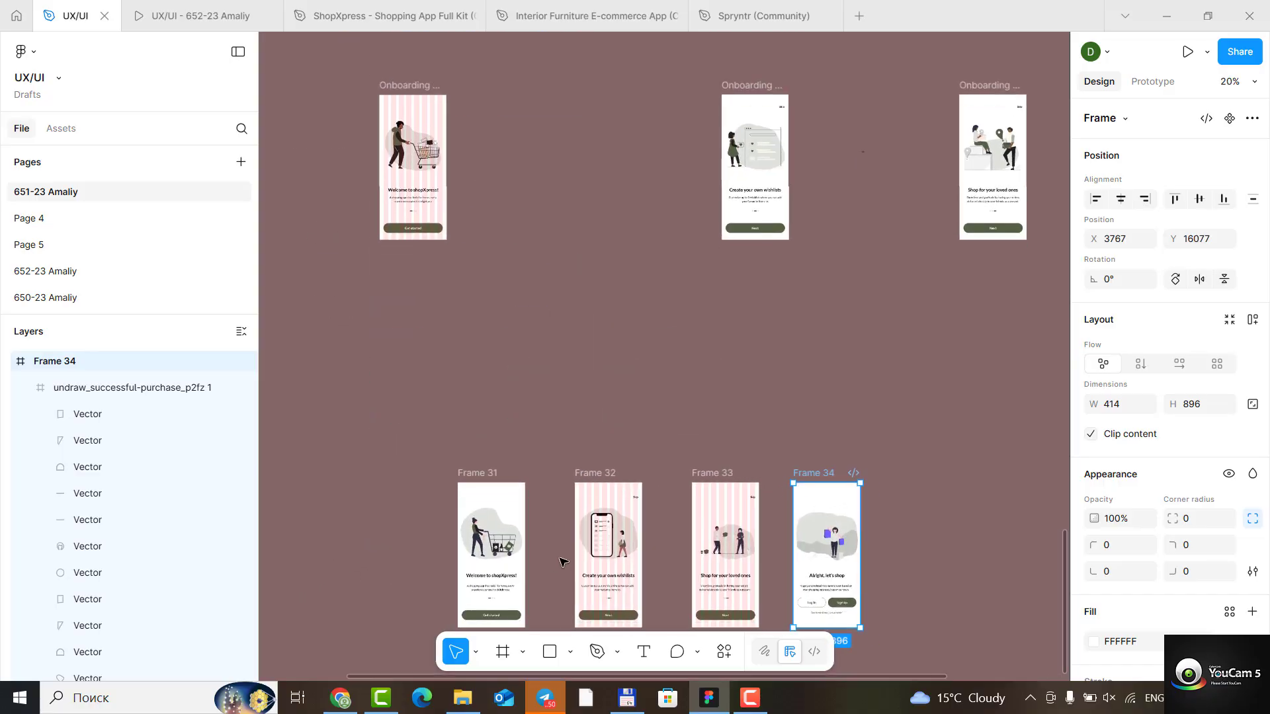
scroll(595, 417, down, 3)
scroll(683, 431, up, 3)
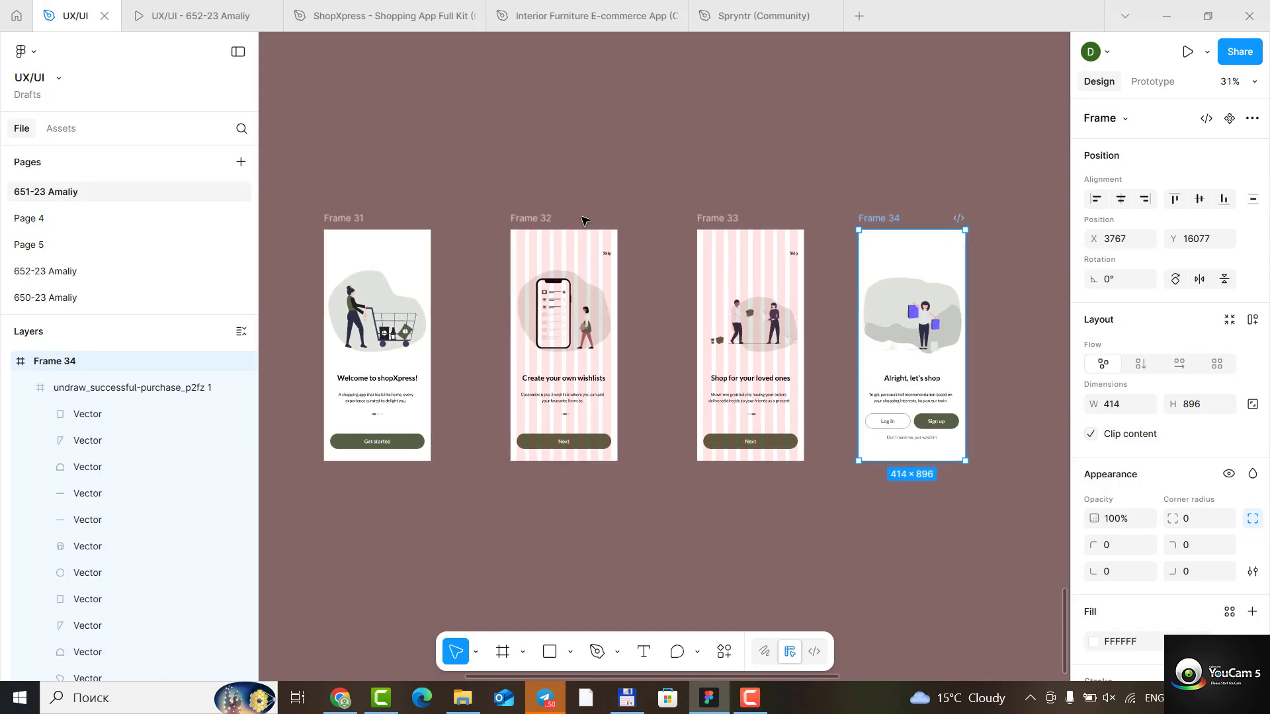
click(536, 231)
scroll(1225, 593, down, 5)
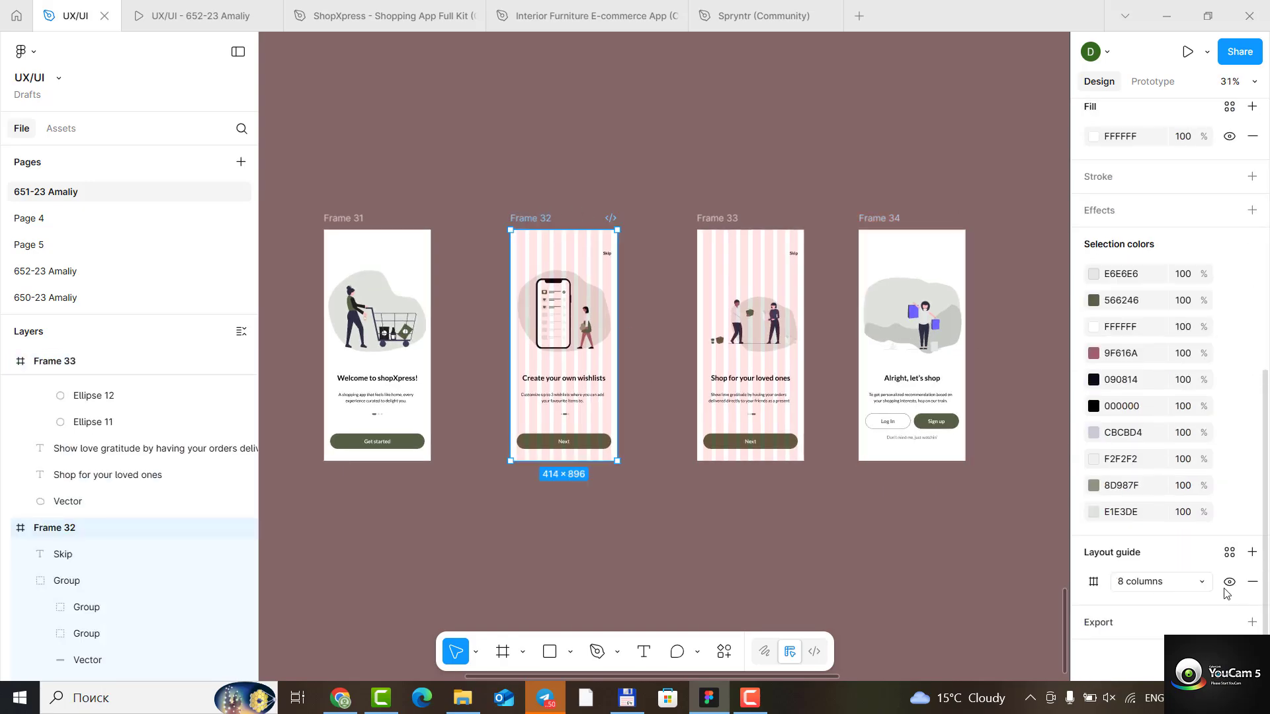
click(1230, 582)
click(731, 221)
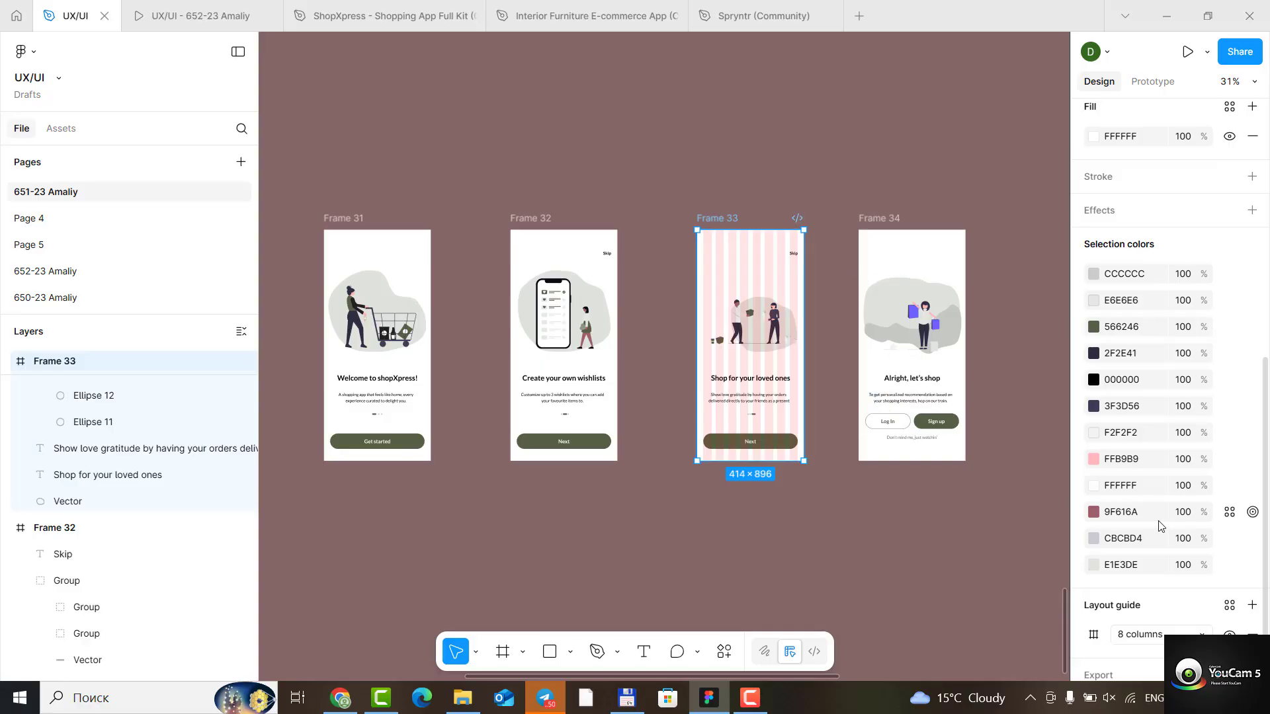
scroll(1177, 536, down, 1)
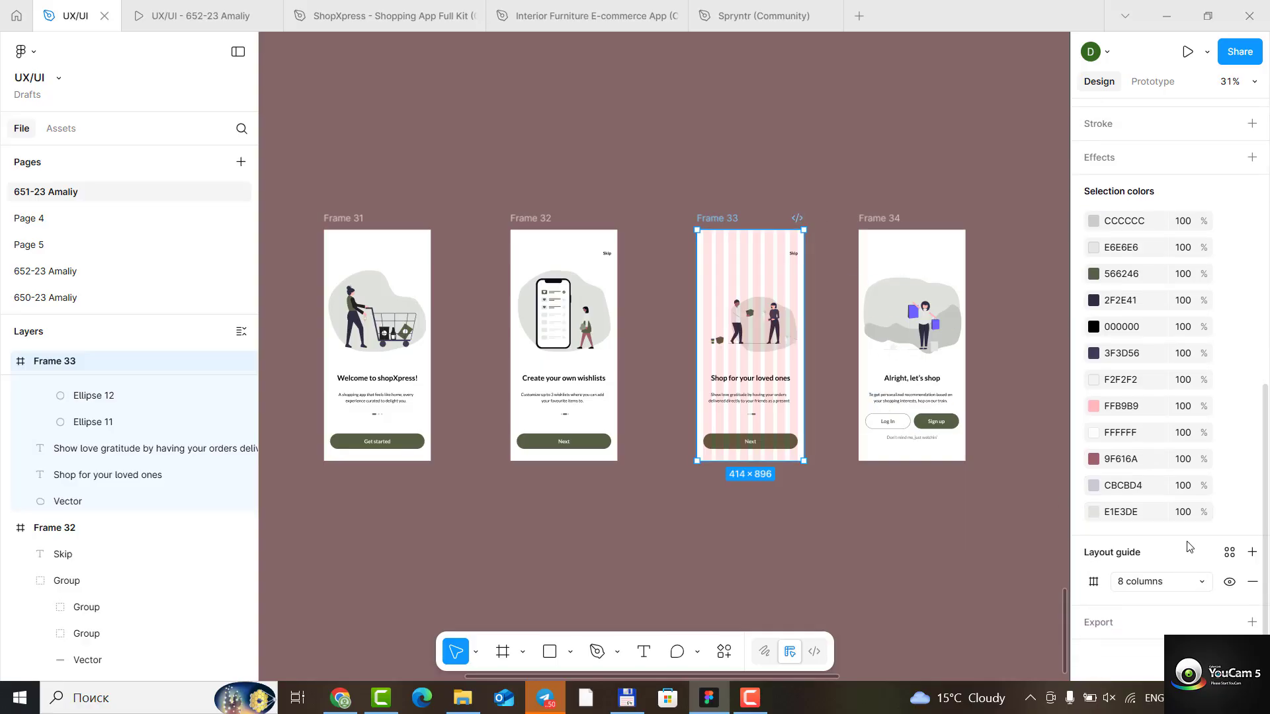
click(1224, 585)
- Move Frames 32, 33 and 34 closer to Frame 31 so the four screens sit in a tight, evenly spaced row
click(539, 233)
drag(507, 225, 451, 227)
drag(714, 223, 557, 226)
drag(886, 220, 739, 225)
click(500, 476)
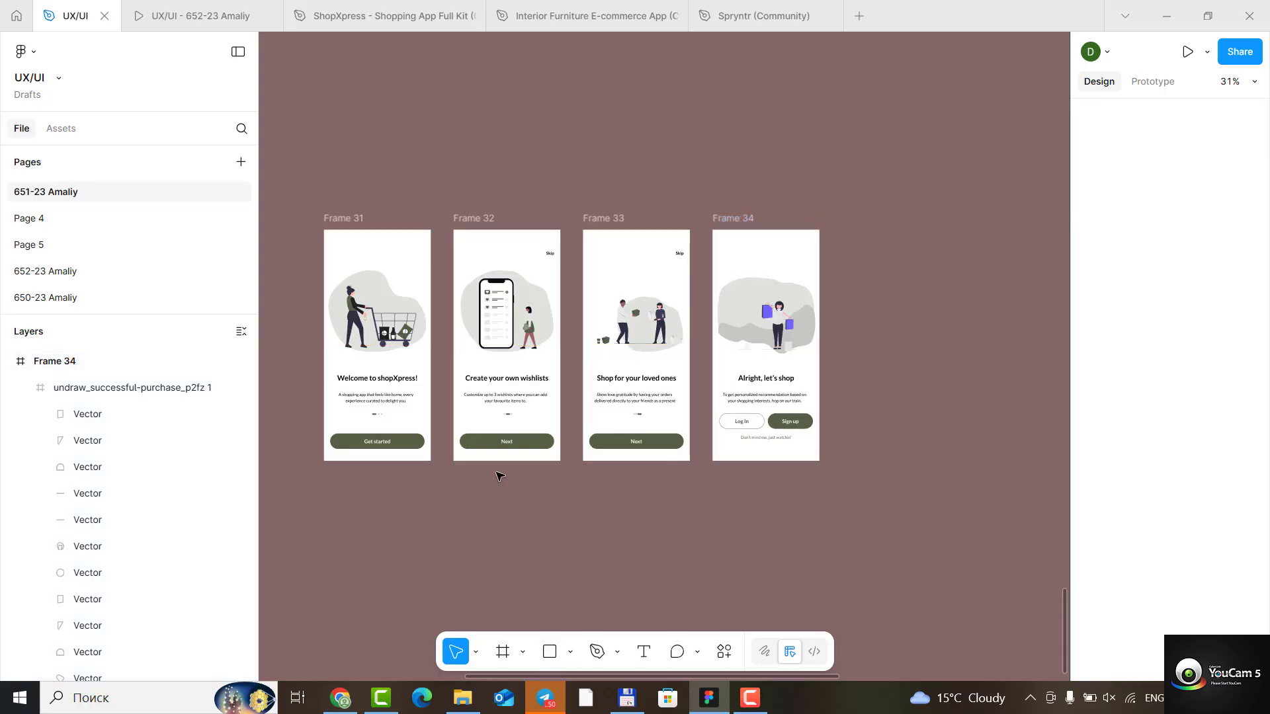
scroll(318, 253, up, 1)
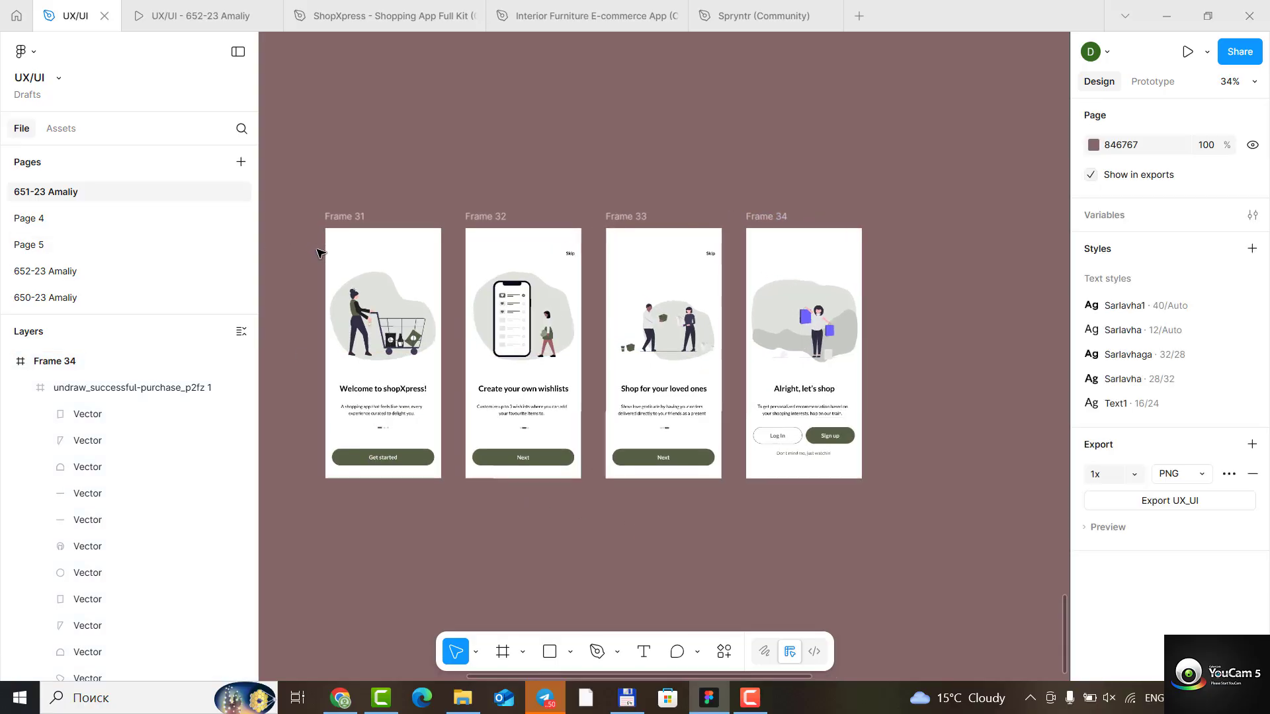
scroll(318, 254, up, 1)
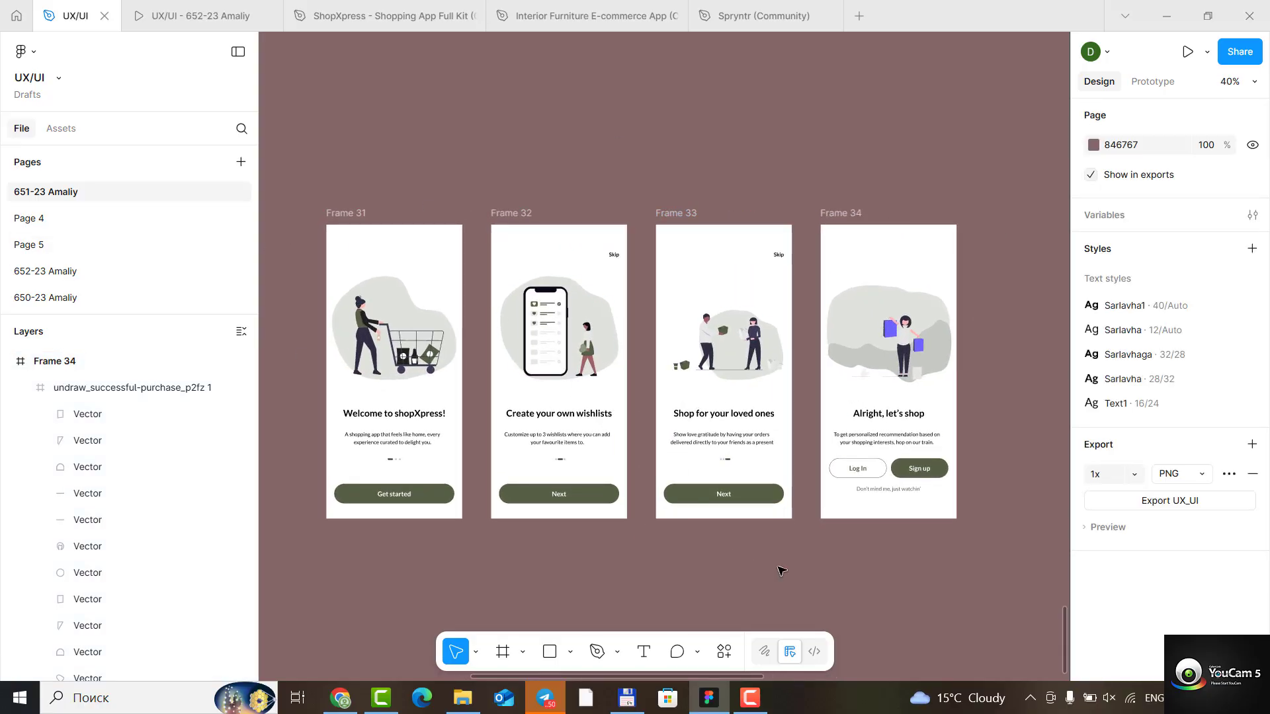